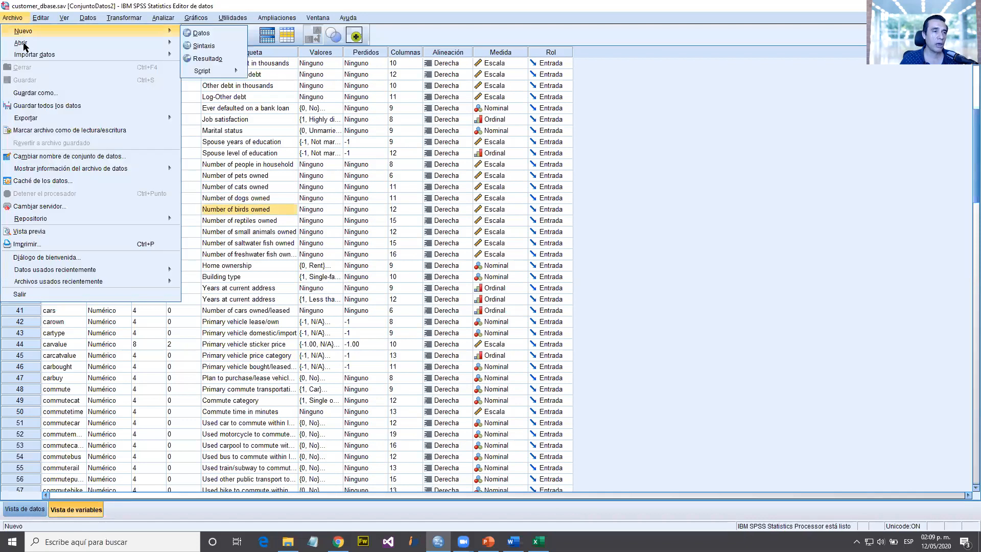
Open the dialog for opening a data file and choose the English folder under SPSS\Statistics\25\Samples
mouse_move(72, 44)
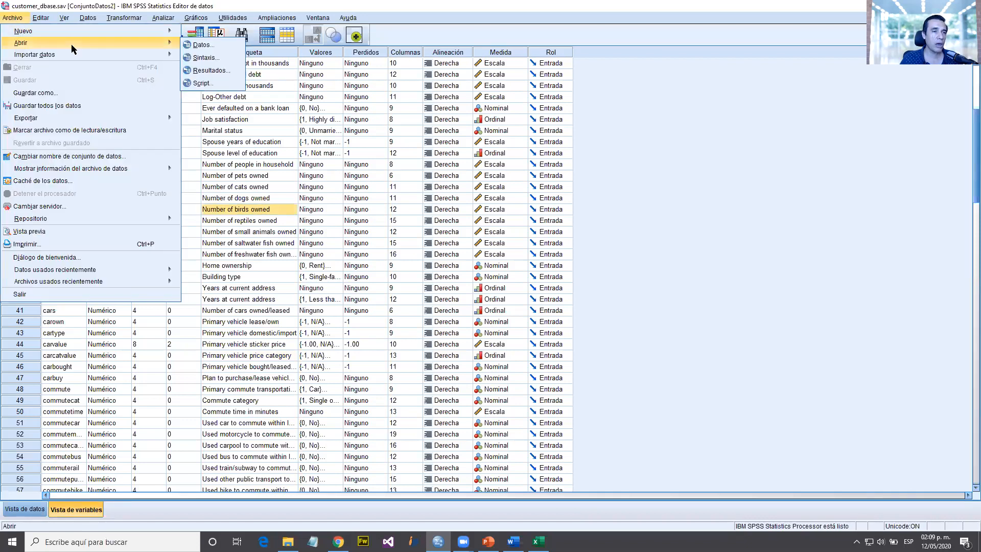
left_click(210, 46)
left_click(455, 184)
scroll(456, 197, "up", 3)
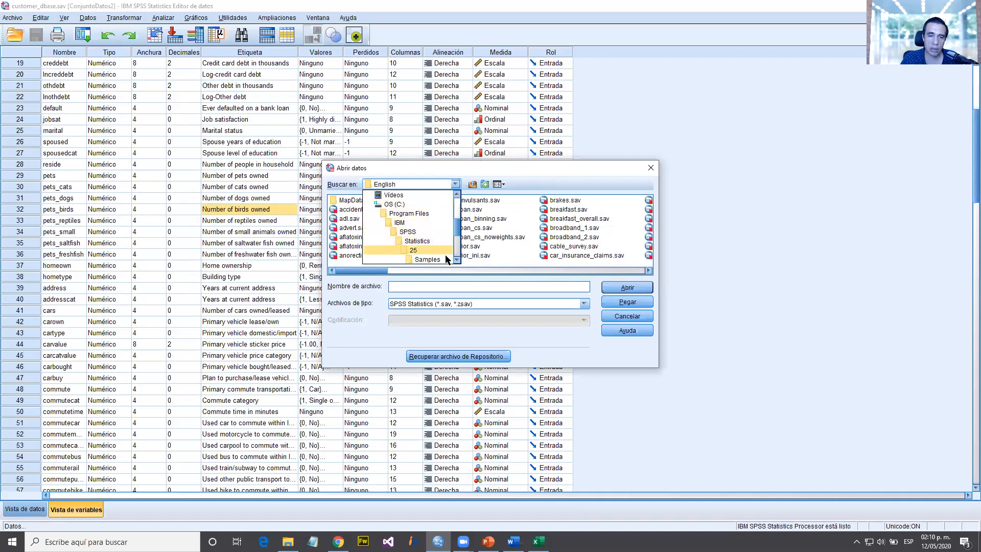
scroll(455, 261, "down", 1)
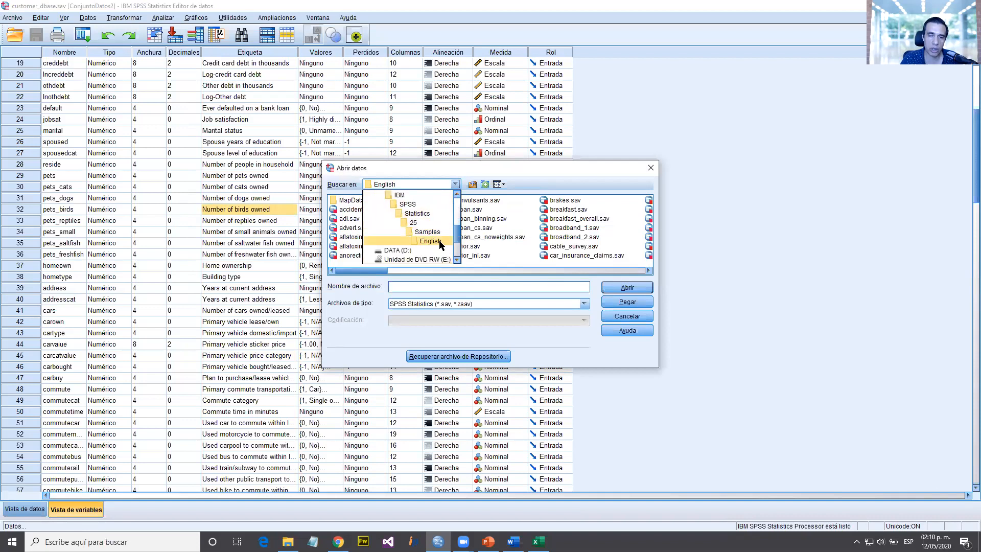
left_click(440, 241)
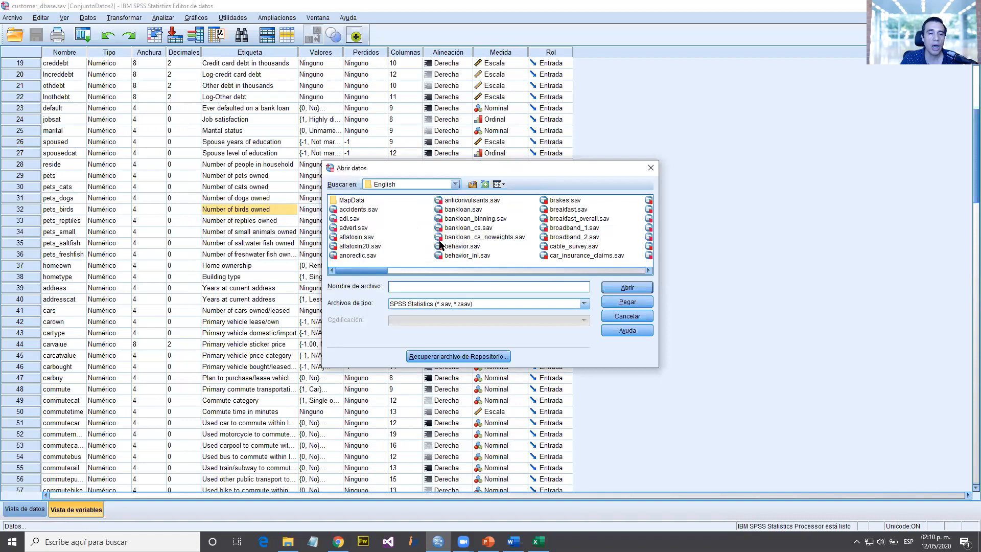
Locate and select customer_dbase.sav in the English samples folder, then dismiss the dialog without opening the file
left_click(585, 270)
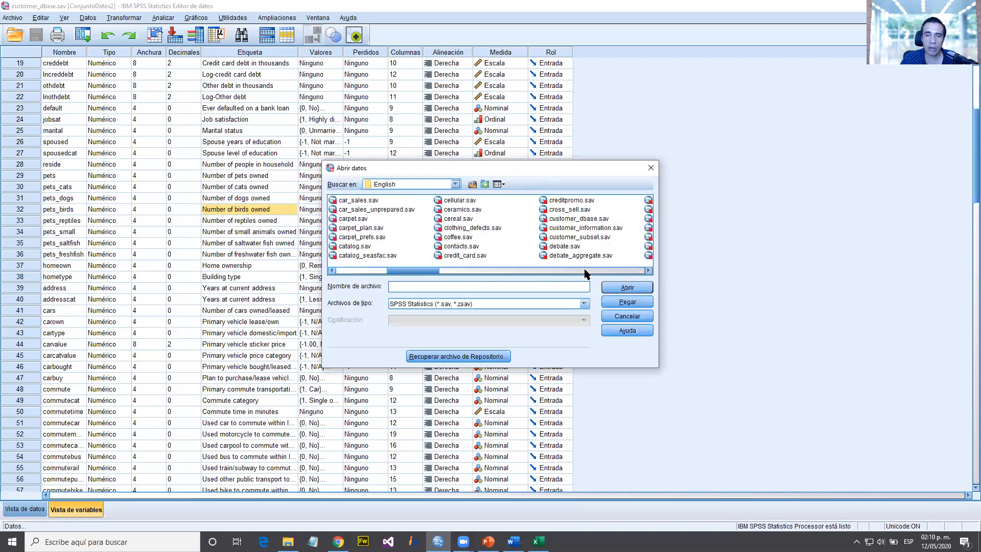
left_click(579, 218)
left_click(613, 270)
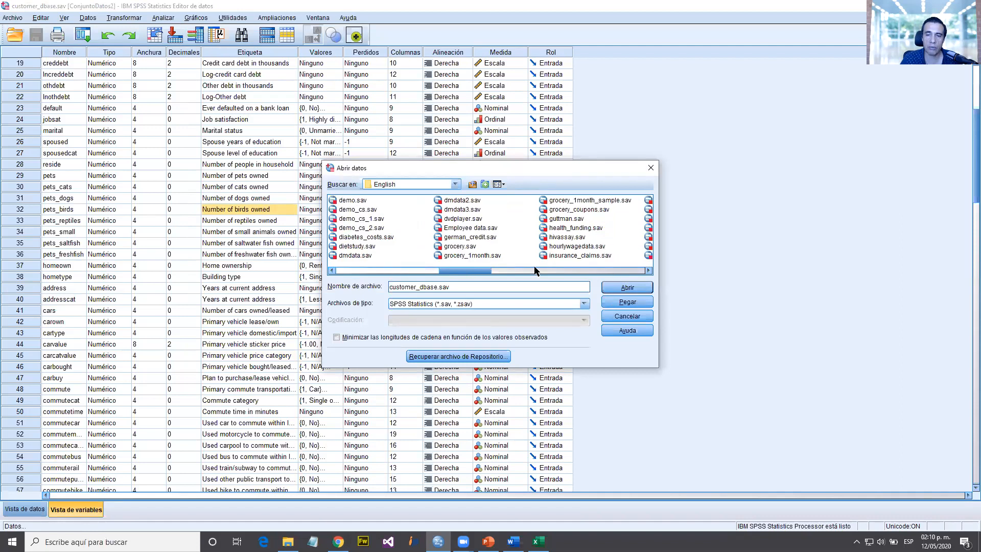
left_click_drag(483, 272, 457, 273)
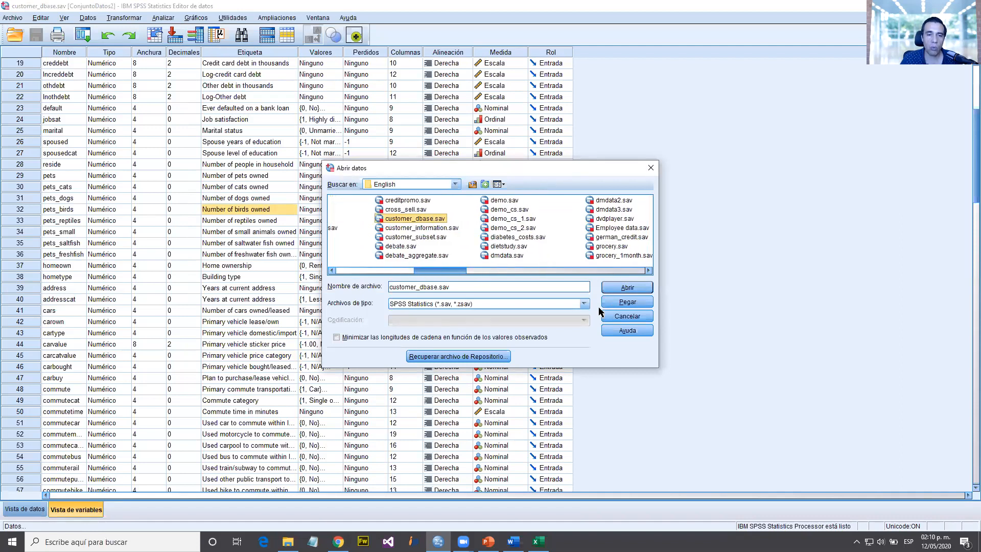
left_click(625, 317)
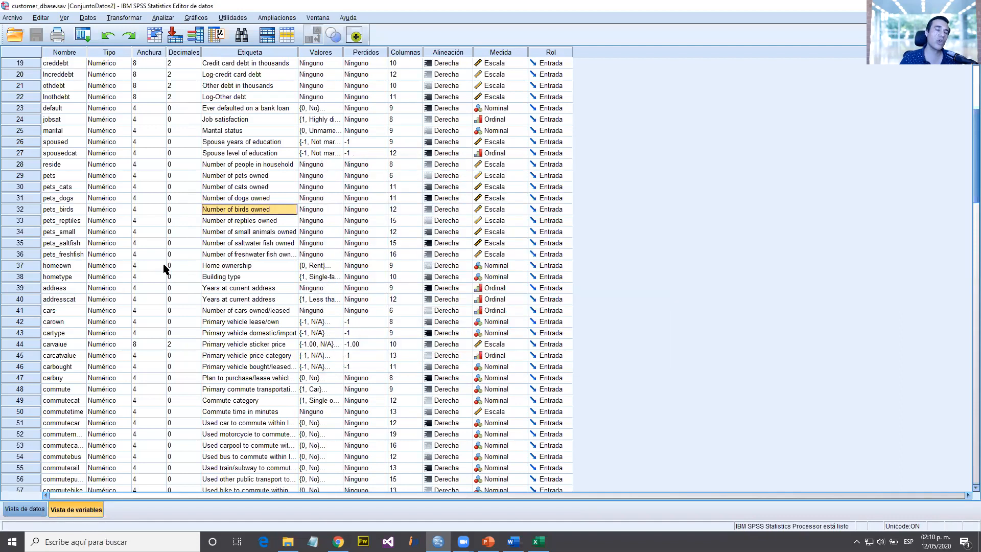
Look through the full list of variables in the variable view, from the first to the last, and return to the start
scroll(165, 269, "up", 6)
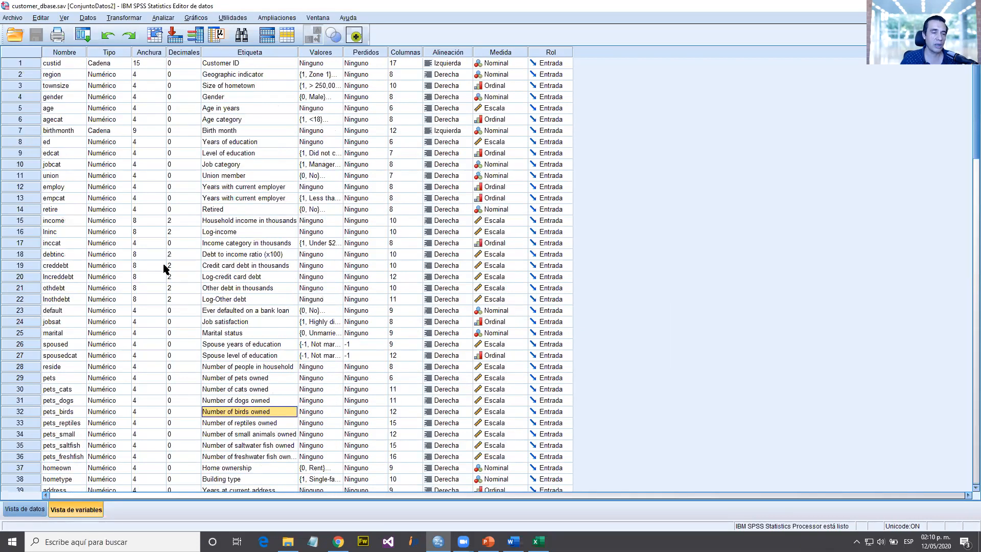
scroll(161, 267, "down", 19)
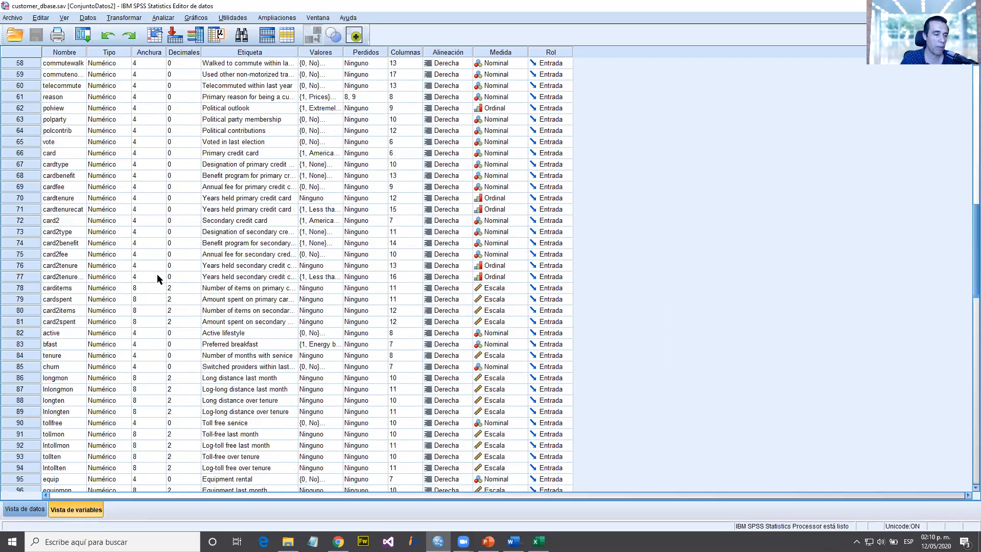
scroll(156, 279, "down", 16)
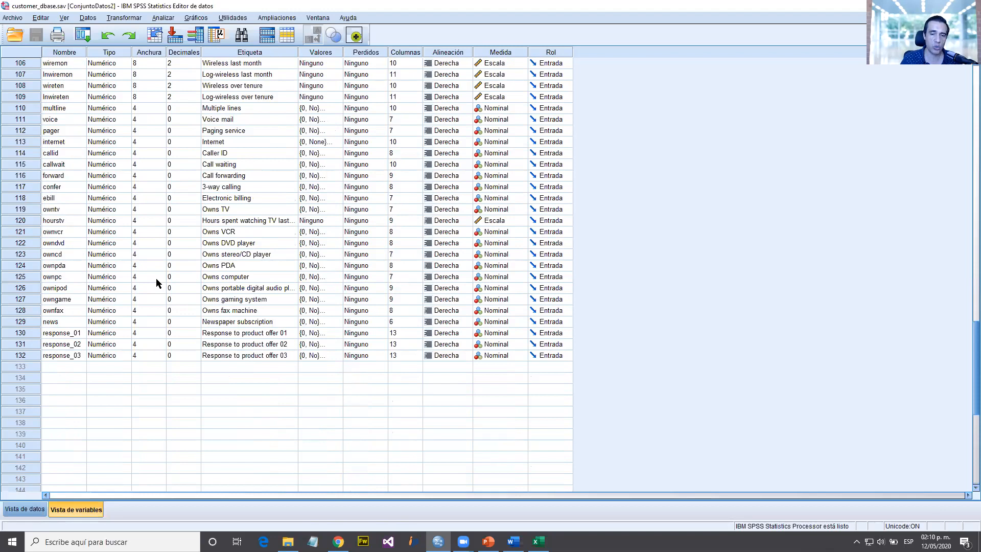
scroll(155, 279, "up", 20)
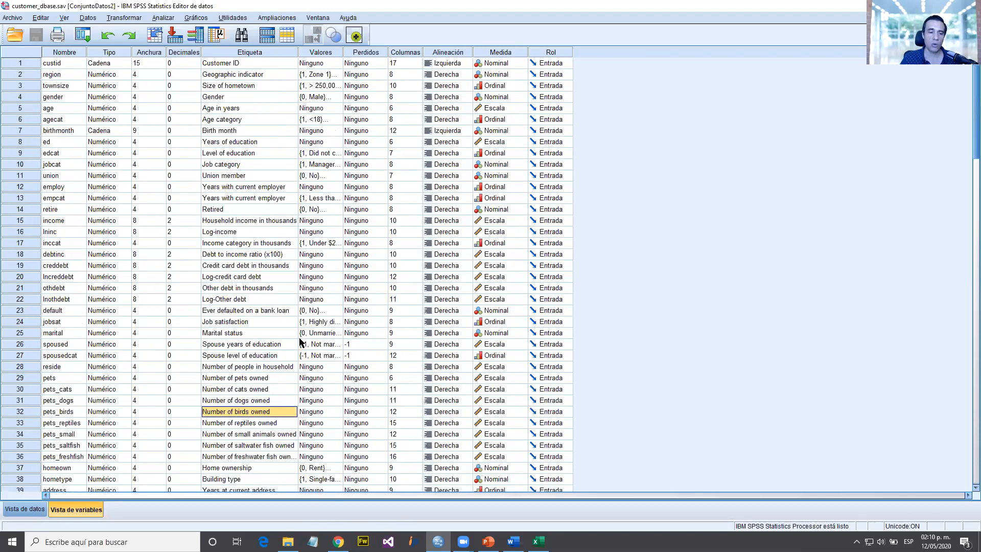
Show the data view, go to the last case and variable, and return to the first cell
key("ctrl+t")
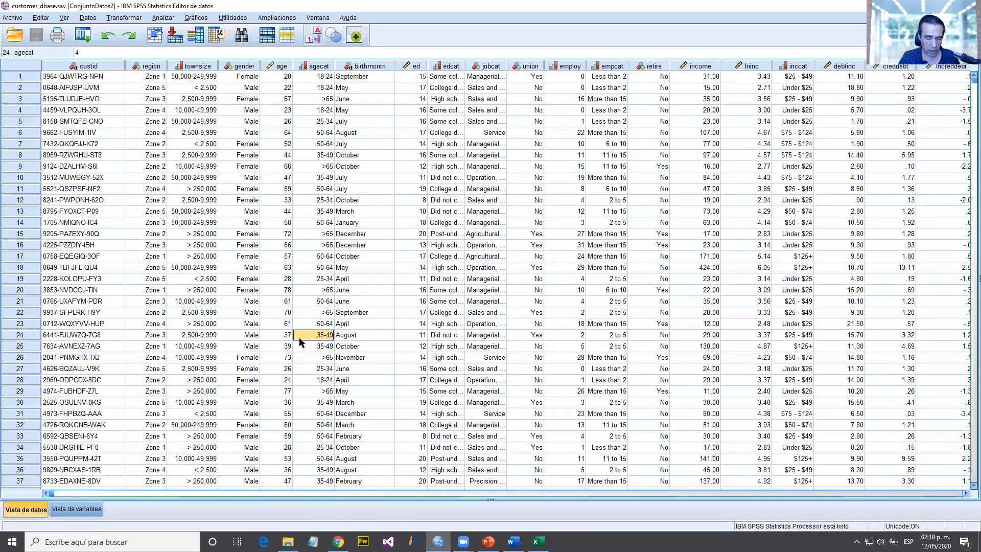
key("ctrl+End")
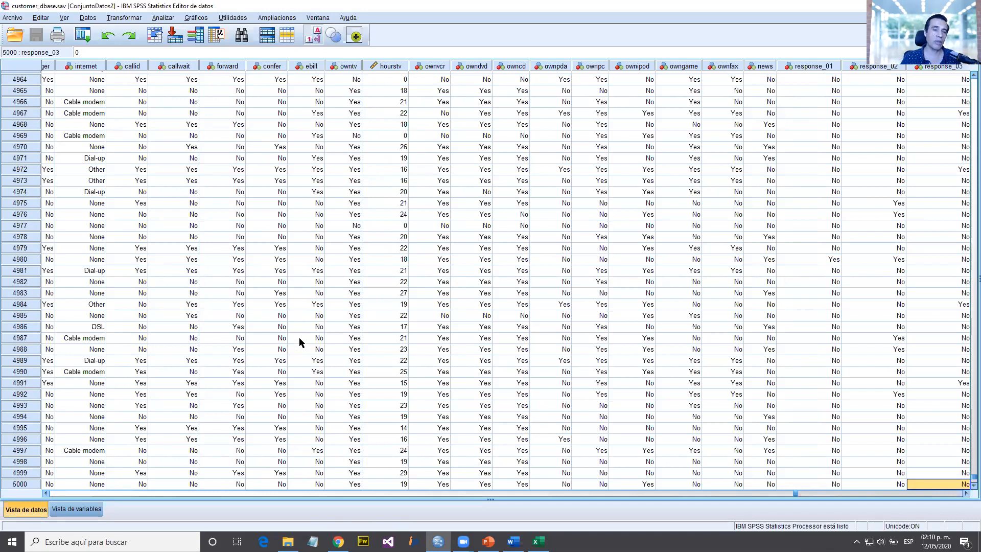
key("ctrl+Home")
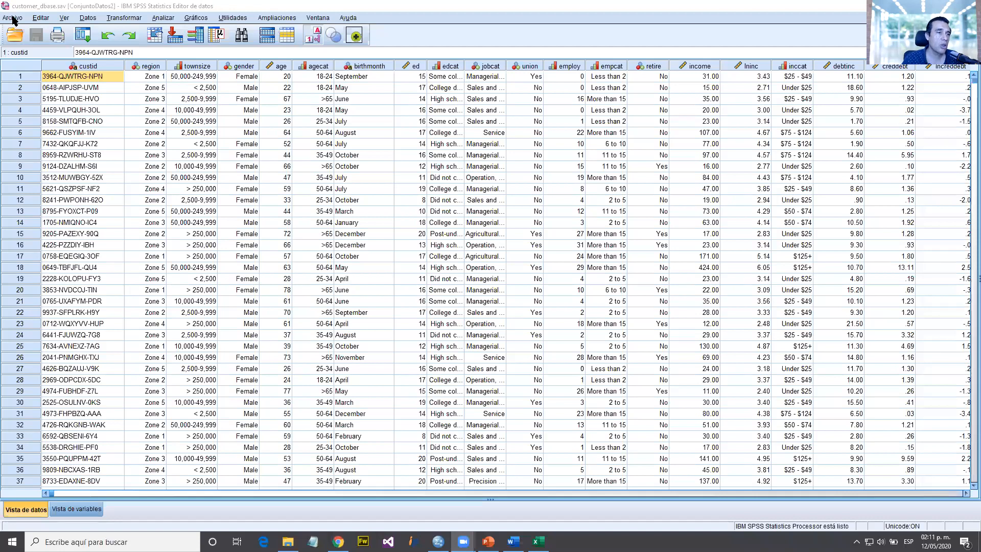
Start opening a data file and trace the folder path from drive C: through Program Files\IBM\SPSS\Statistics\25\Samples to English
left_click(13, 18)
mouse_move(36, 45)
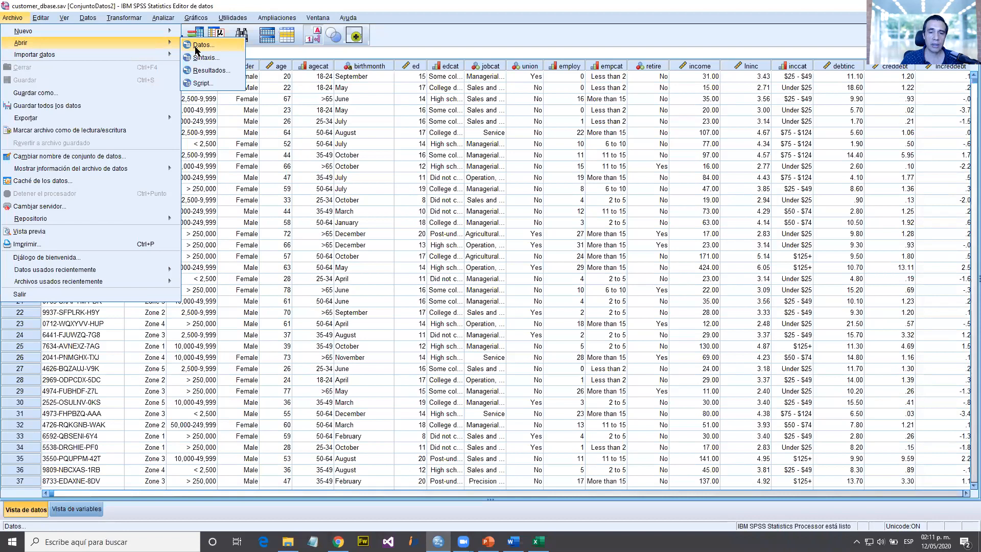
left_click(195, 45)
left_click(455, 184)
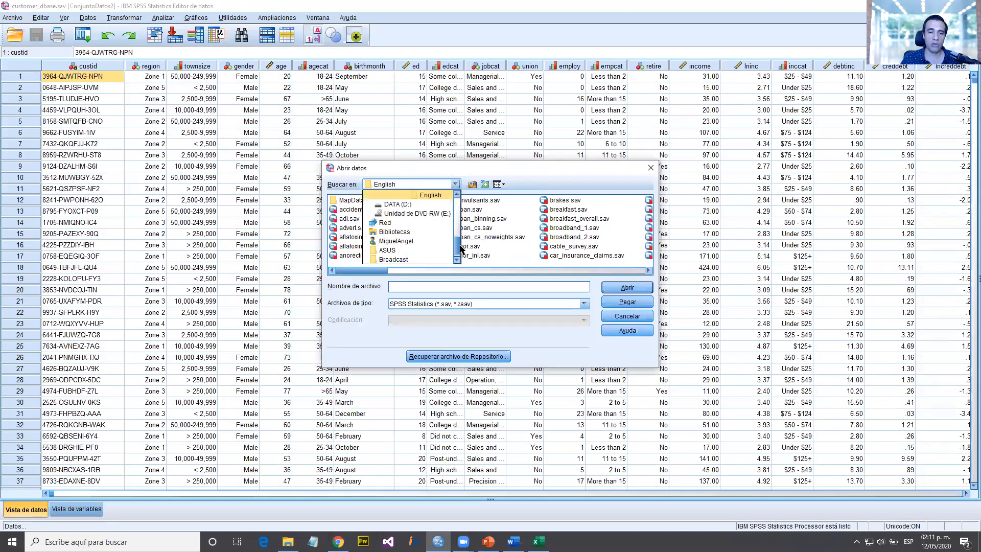
left_click_drag(457, 248, 418, 221)
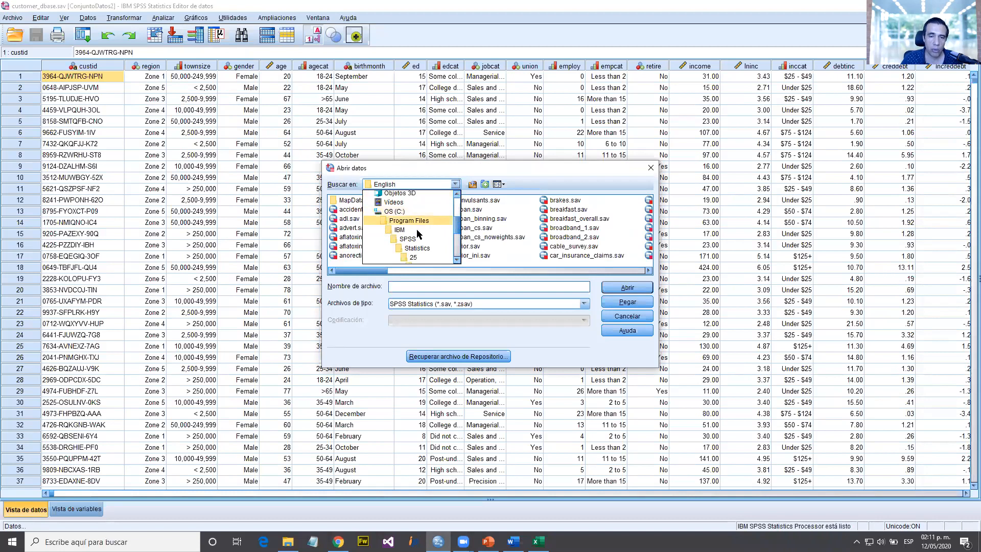
left_click(458, 260)
left_click(457, 260)
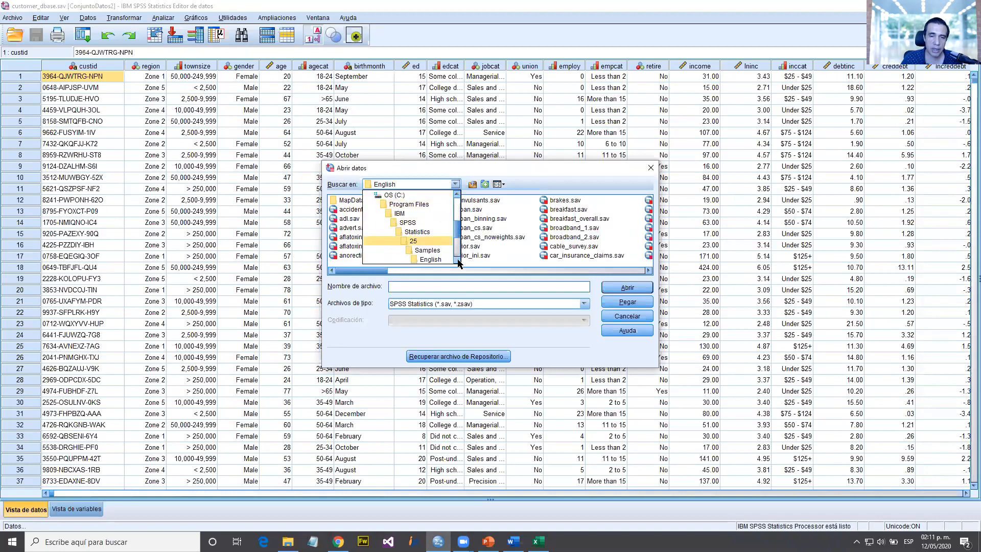
left_click(457, 260)
left_click(457, 260)
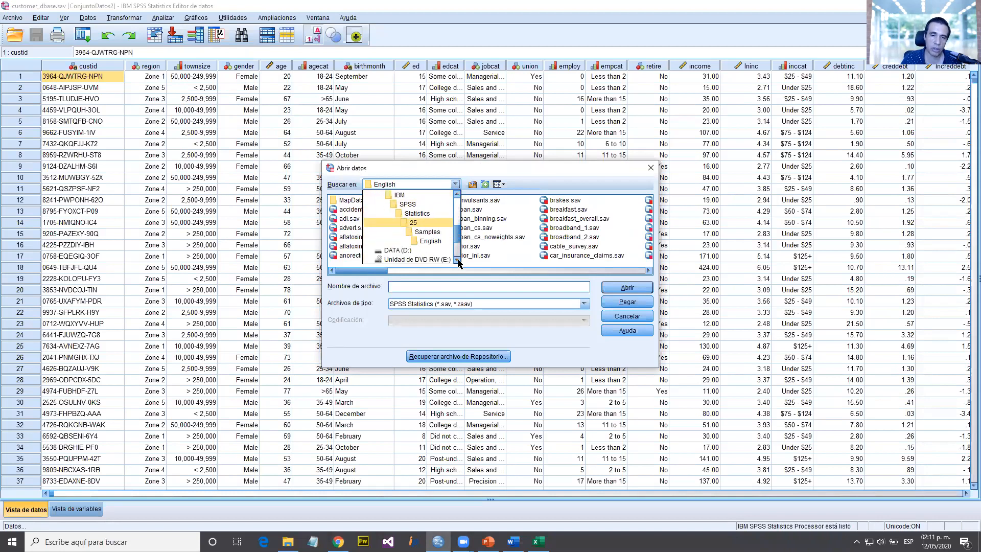
left_click(433, 245)
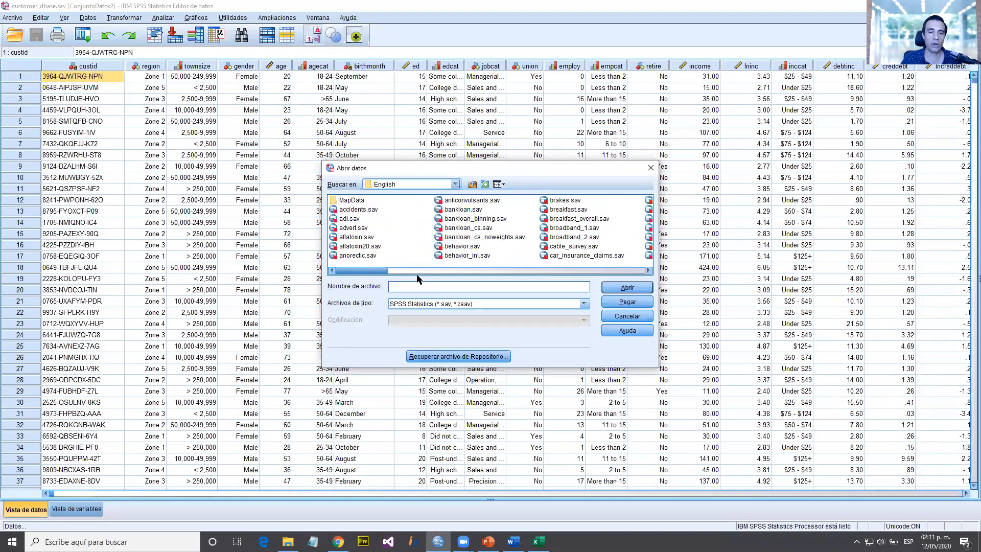
Select customer_dbase.sav in the sample file list and cancel without opening it
left_click_drag(388, 275, 450, 277)
left_click(510, 219)
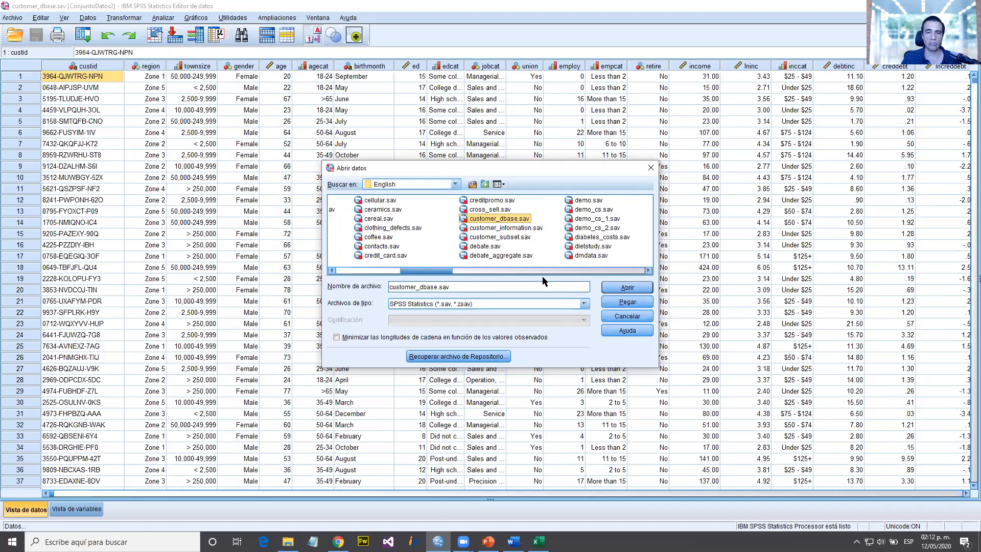
left_click(619, 317)
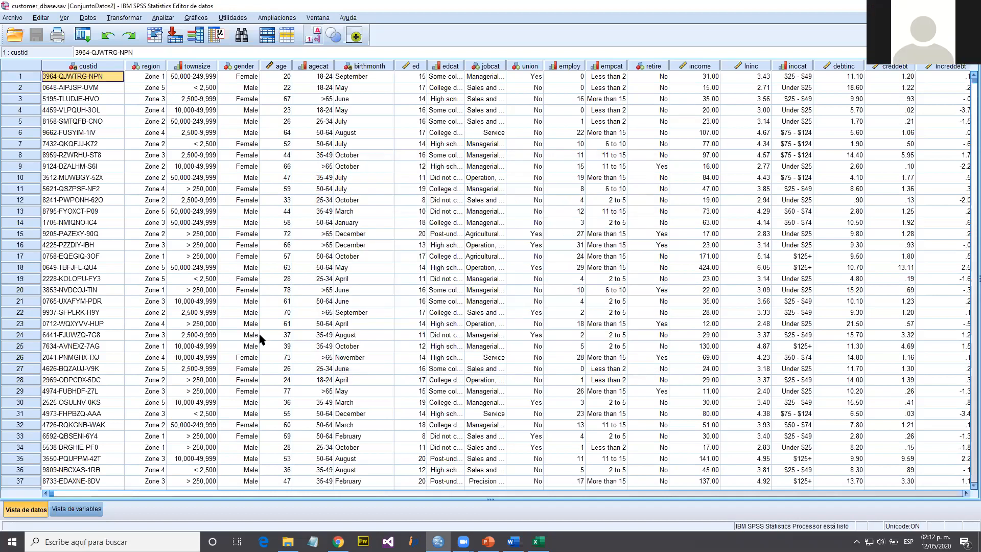
Bring up the data file dialog again, review the English samples folder's location and files, and close it without opening anything
left_click(14, 36)
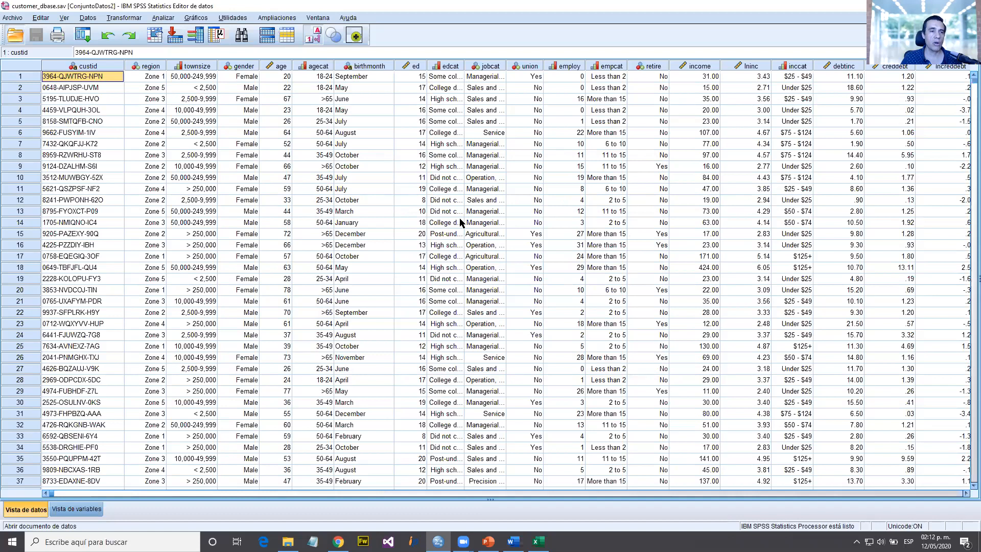
left_click(457, 185)
scroll(456, 194, "down", 3)
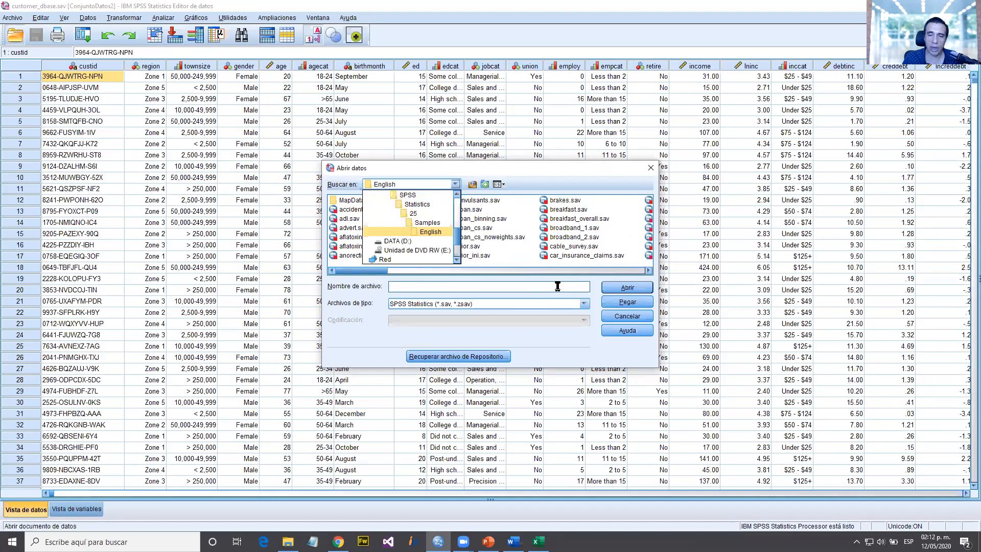
left_click(587, 274)
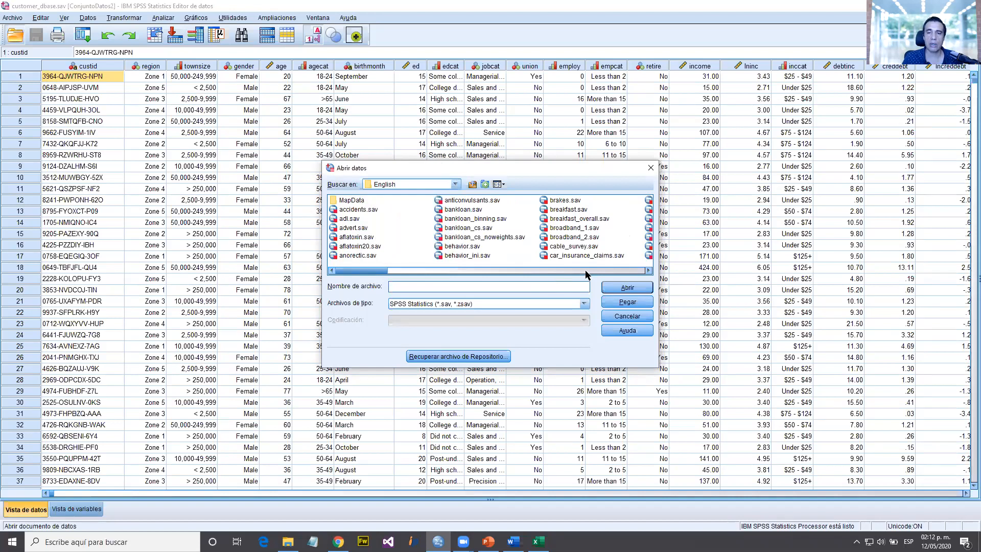
left_click(587, 273)
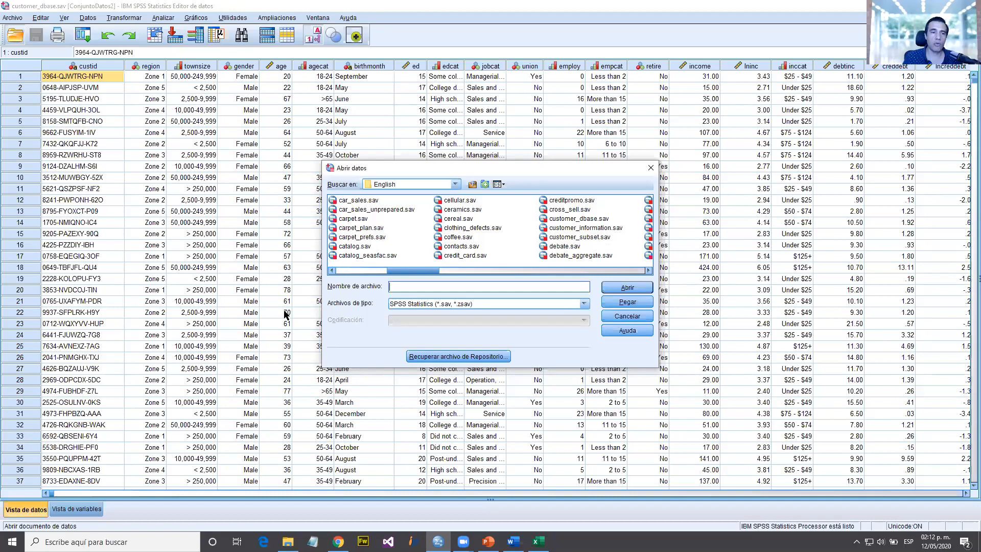
key("Escape")
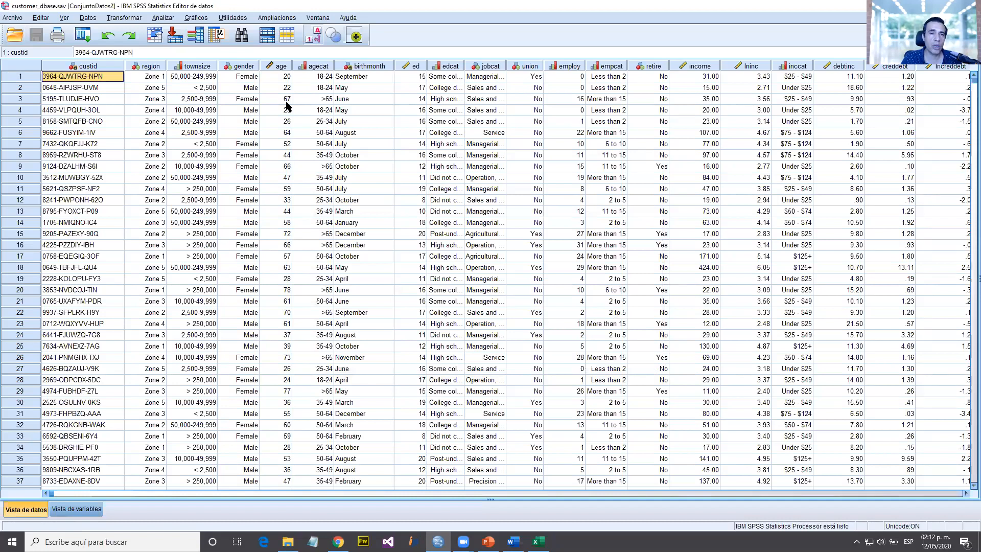
Toggle the value labels off and on in the data view to compare numeric codes with their labels, leaving the labels shown
left_click(312, 35)
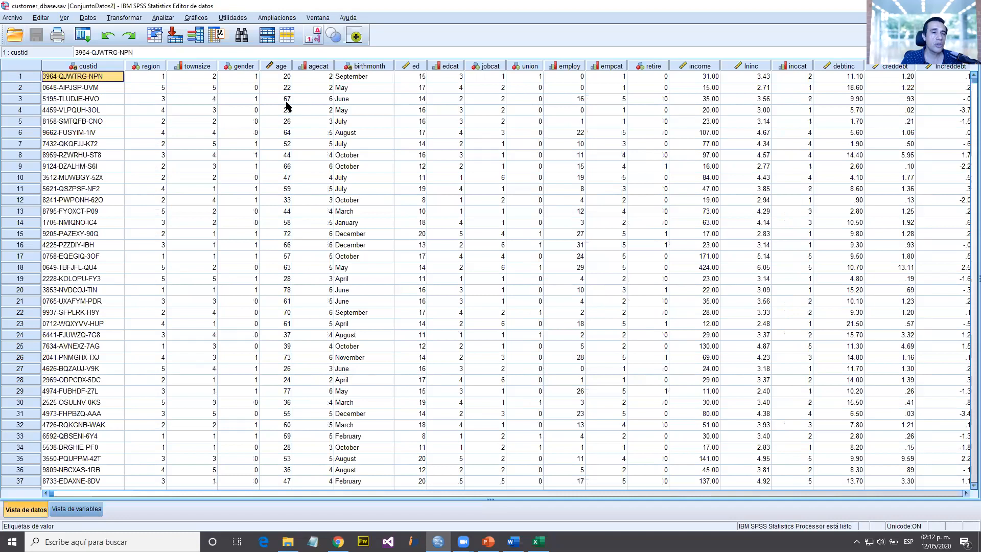
left_click(312, 35)
left_click(313, 36)
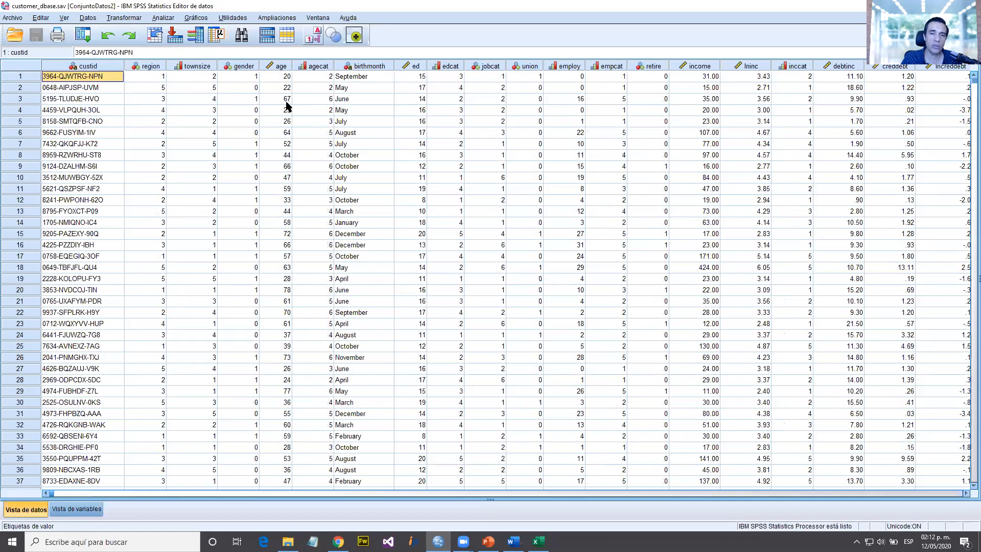
left_click(312, 35)
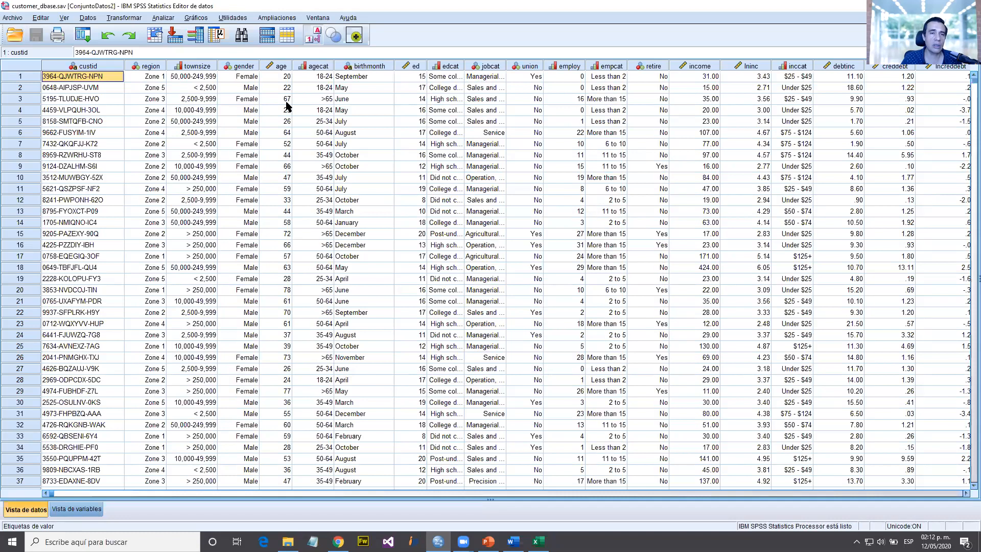
left_click(313, 35)
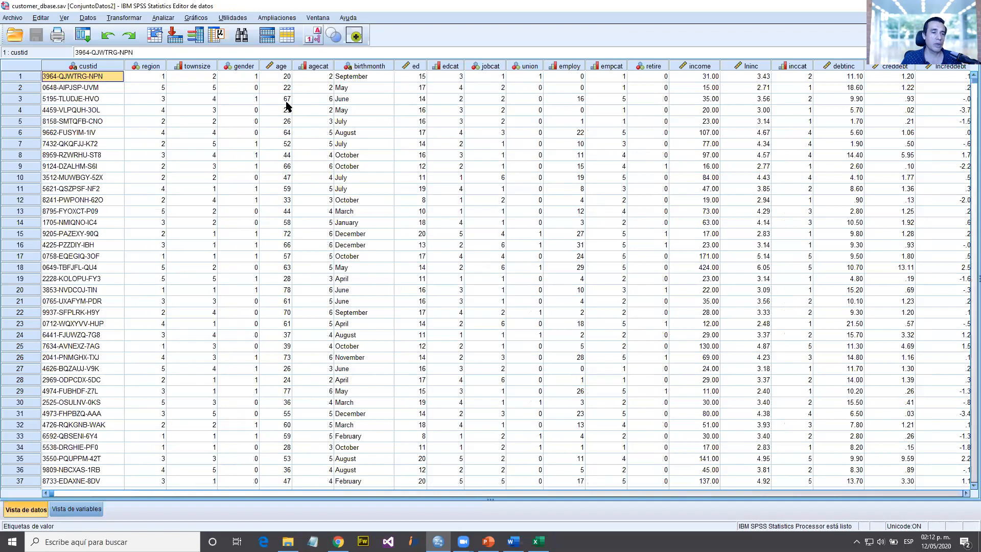
left_click(313, 36)
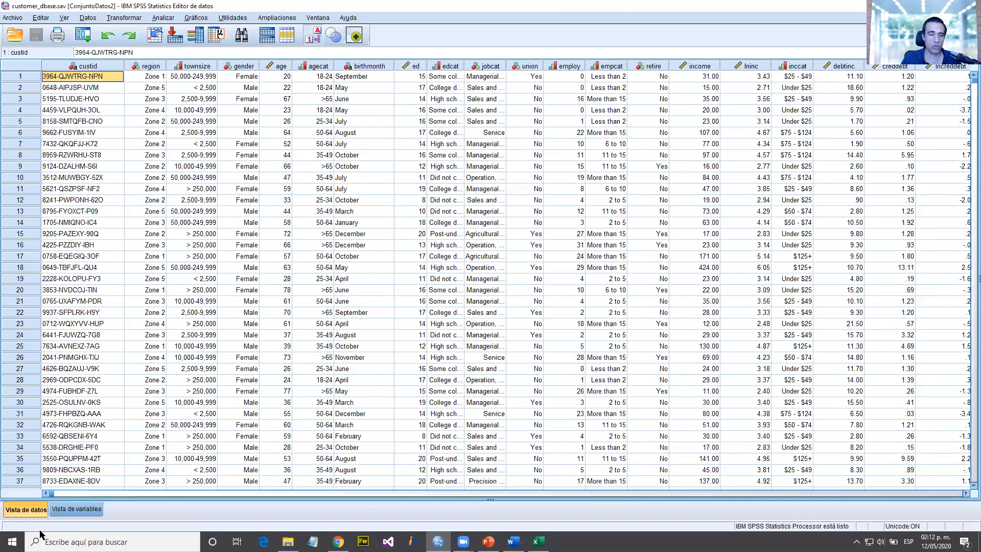
Switch to the variable view and return to the data view
left_click(69, 510)
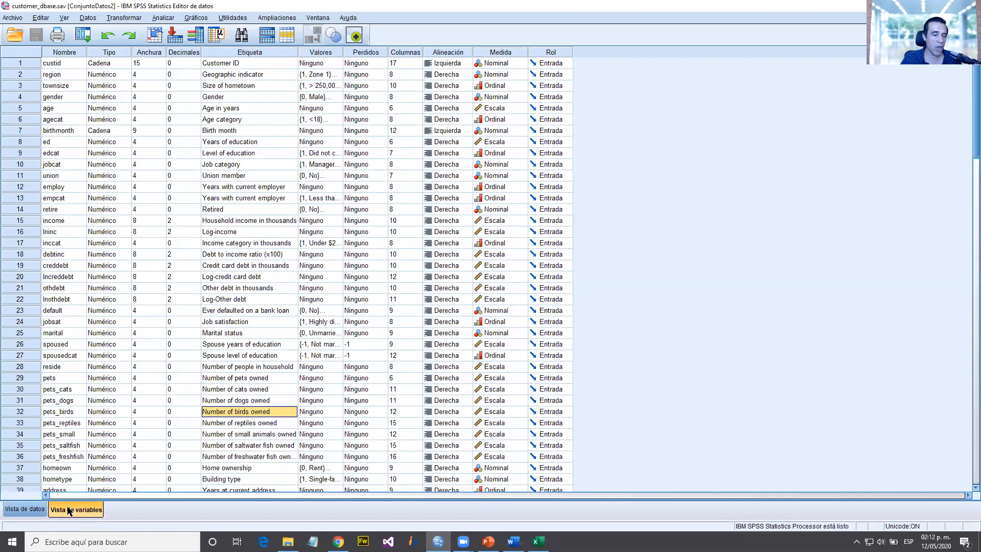
left_click(29, 510)
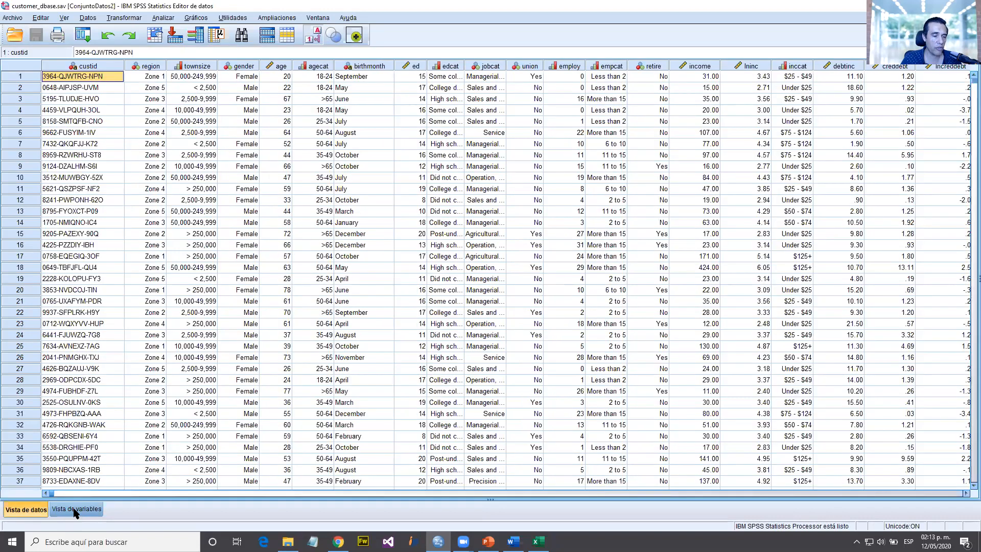
Switch to the variable view and check the end of the variable list, then return to the first variable
left_click(76, 510)
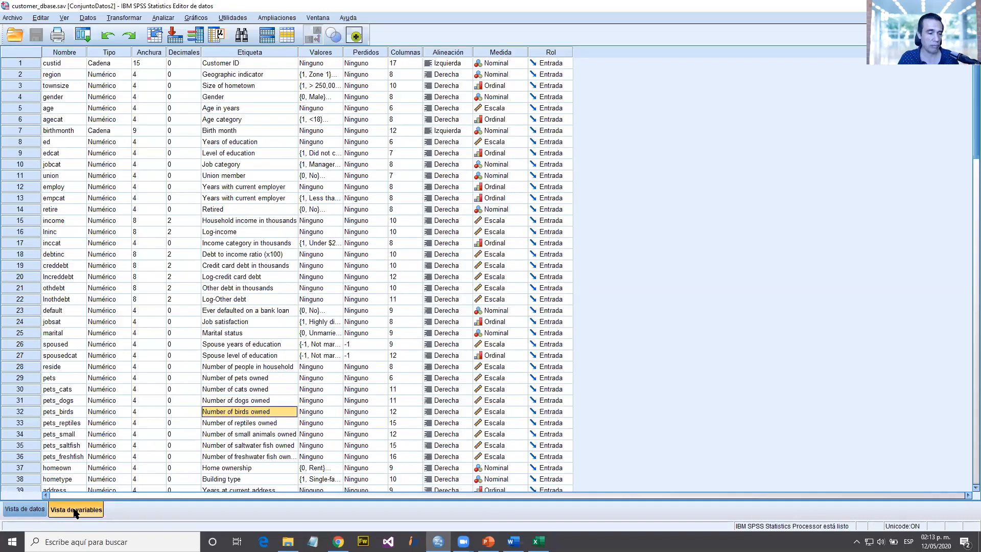
key("ctrl+End")
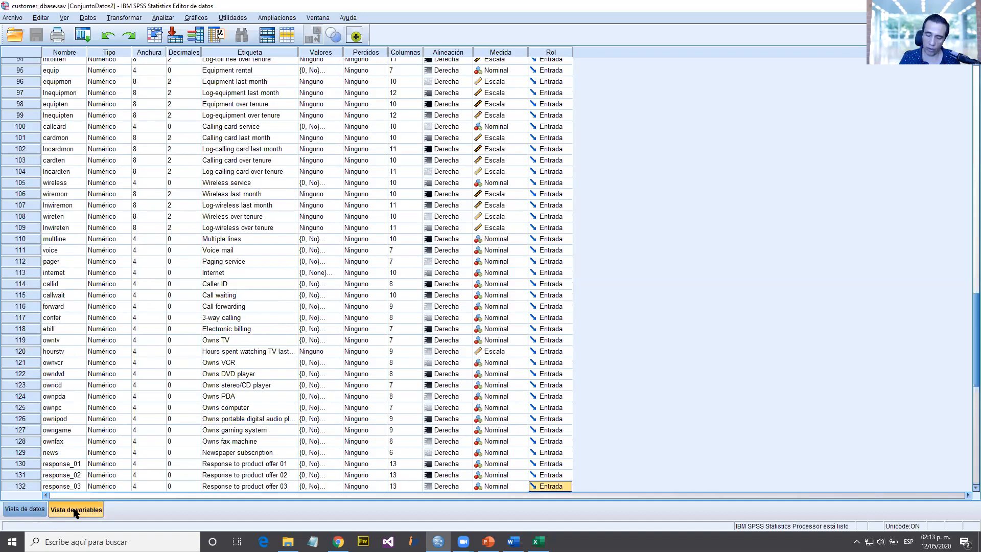
key("ctrl+Home")
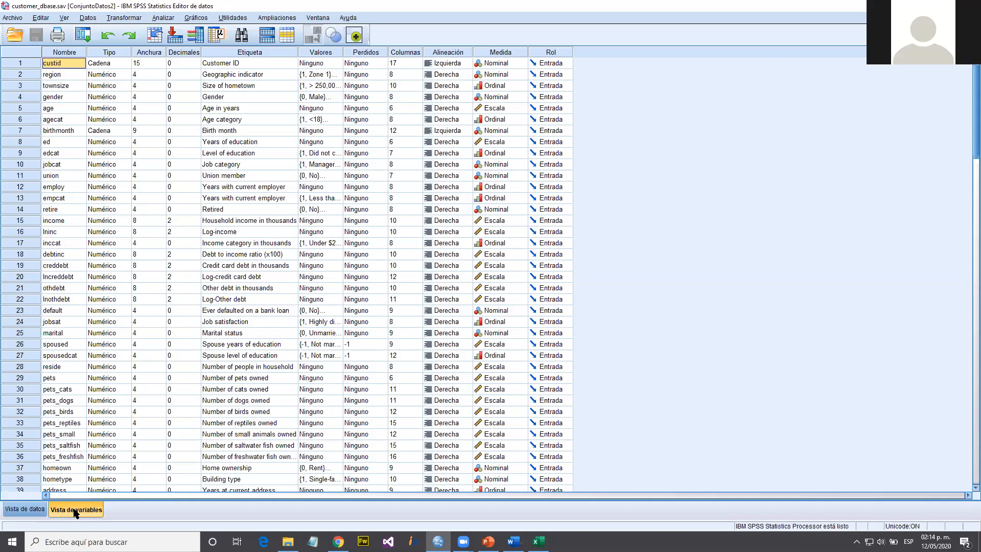
key("XF86AudioRaiseVolume")
key("XF86AudioRaiseVolume")
key("XF86AudioRaiseVolume")
key("XF86AudioRaiseVolume")
key("XF86AudioRaiseVolume")
key("XF86AudioRaiseVolume")
key("XF86AudioRaiseVolume")
key("XF86AudioRaiseVolume")
key("XF86AudioRaiseVolume")
key("XF86AudioRaiseVolume")
key("XF86AudioRaiseVolume")
key("XF86AudioRaiseVolume")
key("XF86AudioRaiseVolume")
key("XF86AudioRaiseVolume")
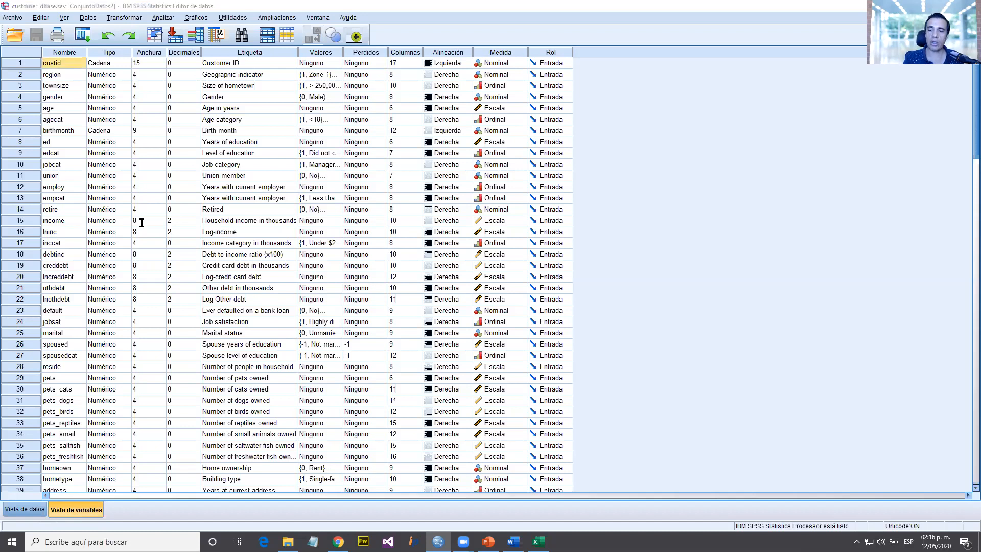
Switch to the SPSS Exercise document in Word and correct activity 1 to read "Open the file."
key("alt+Tab")
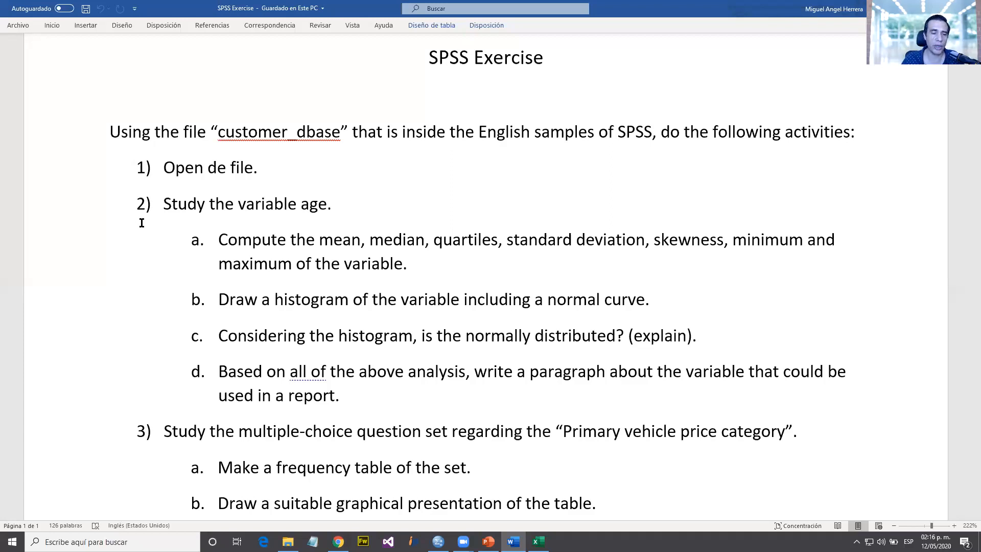
scroll(141, 223, "down", 1)
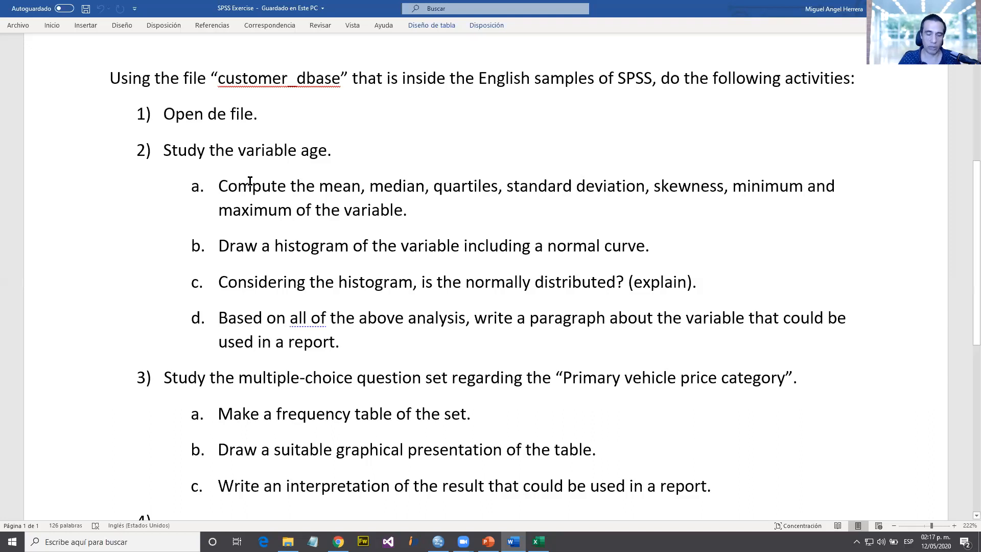
left_click(217, 114)
key("BackSpace")
type("t")
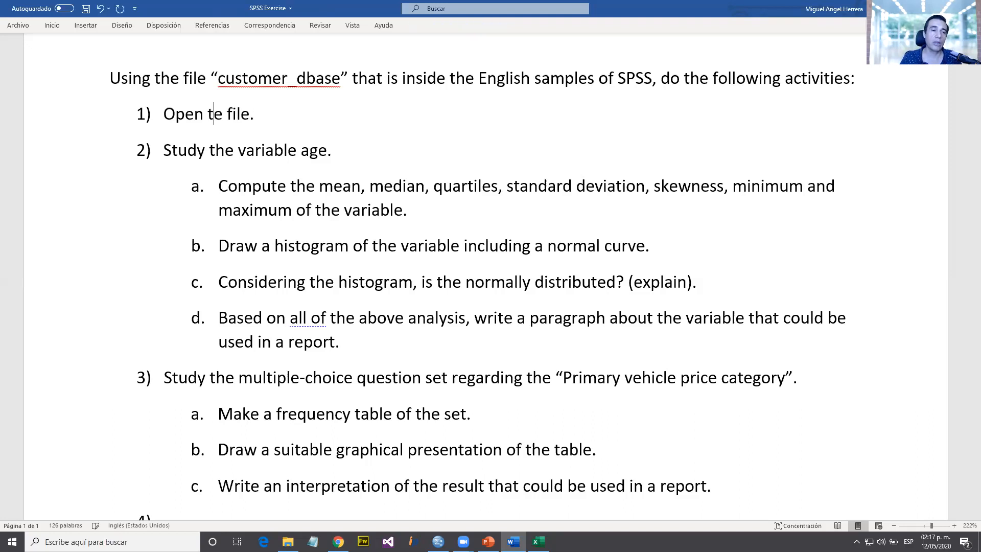
type("h")
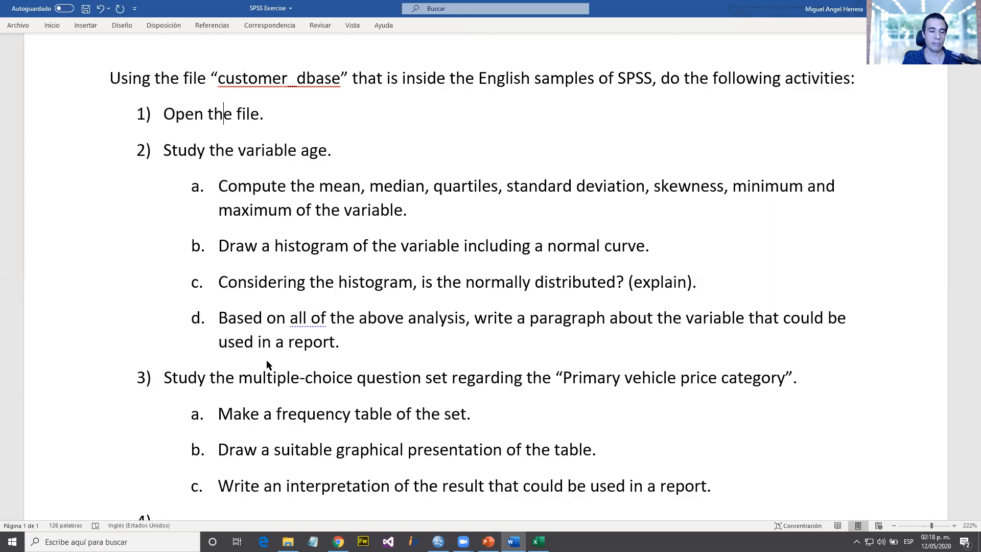
Switch back to the SPSS data editor and select the age variable in the variable view
key("alt+Tab")
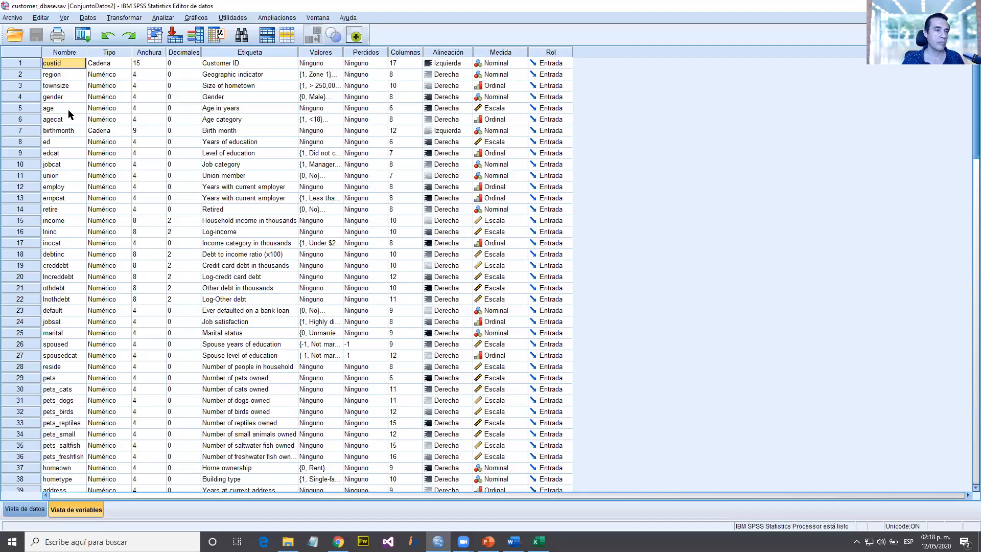
key("Down")
key("Down")
key("Down")
key("Down")
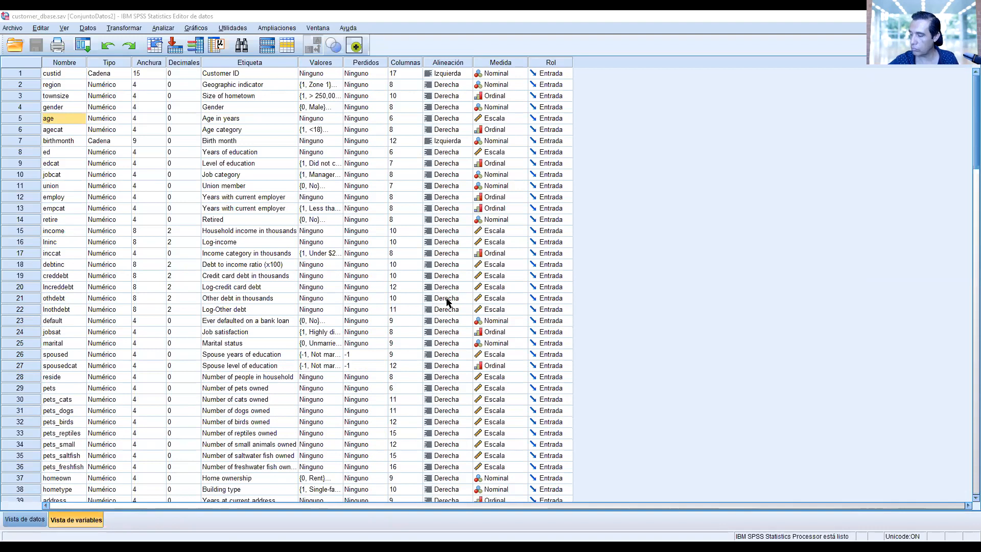
key("alt+Tab")
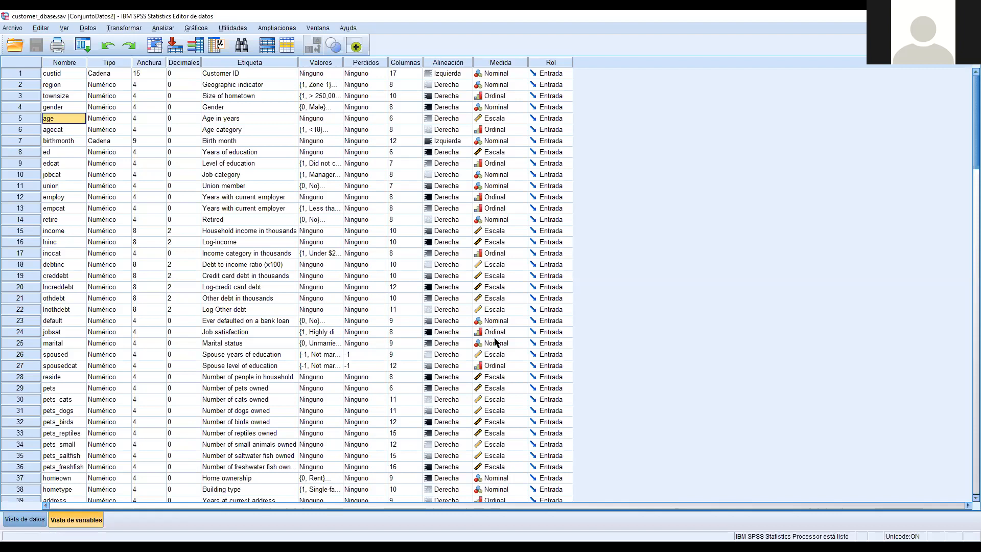
Select the gender variable's value labels cell and look through the variable list past the vehicle and commute variables
left_click(315, 107)
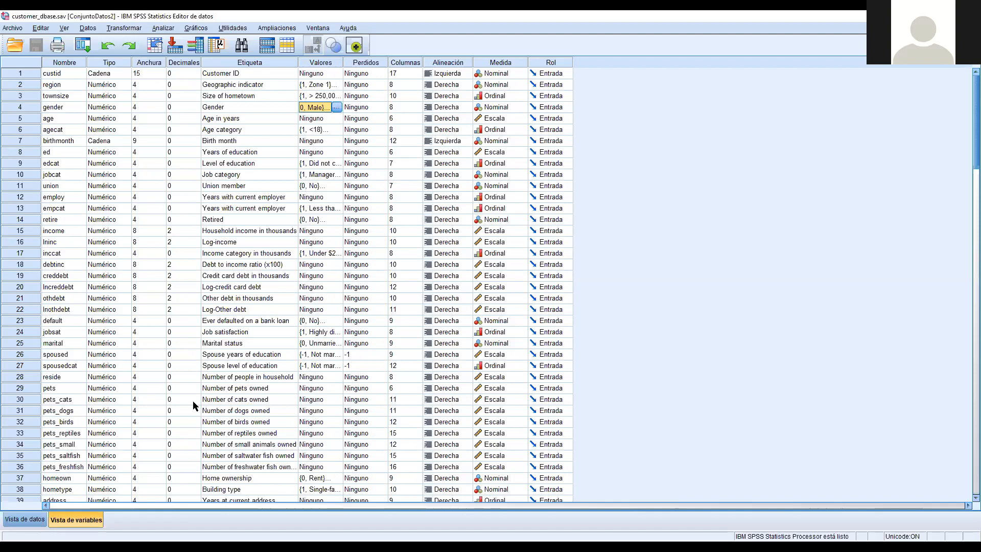
scroll(193, 404, "down", 3)
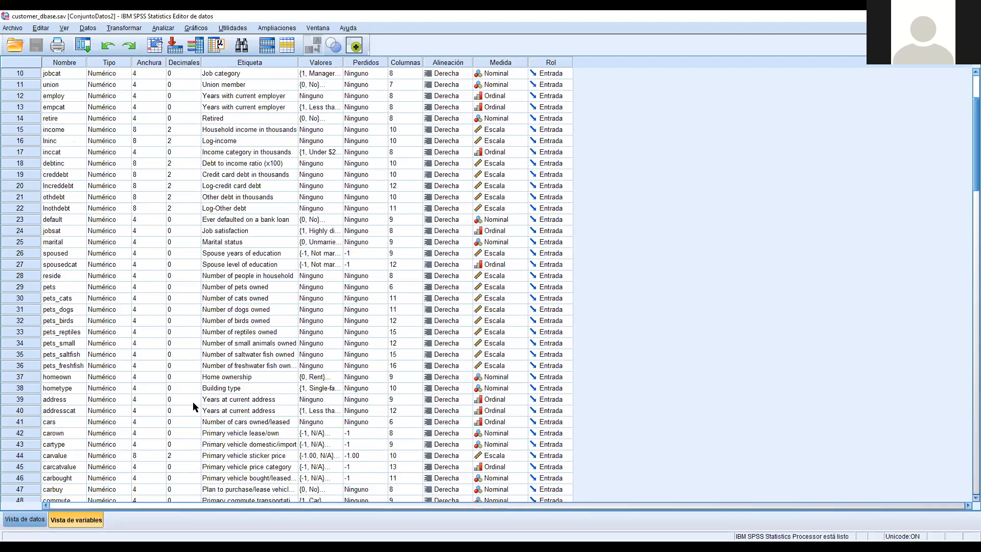
scroll(193, 406, "down", 4)
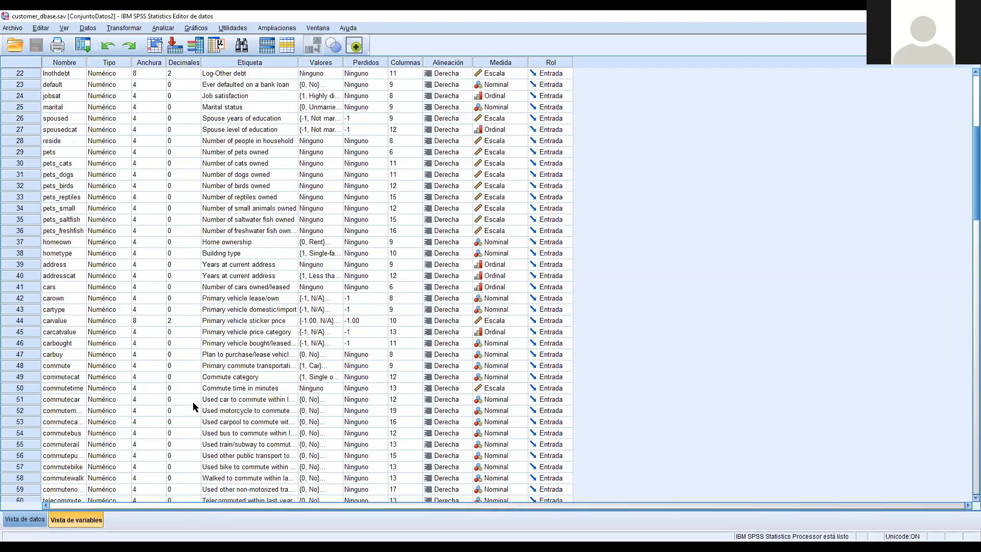
scroll(192, 401, "down", 1)
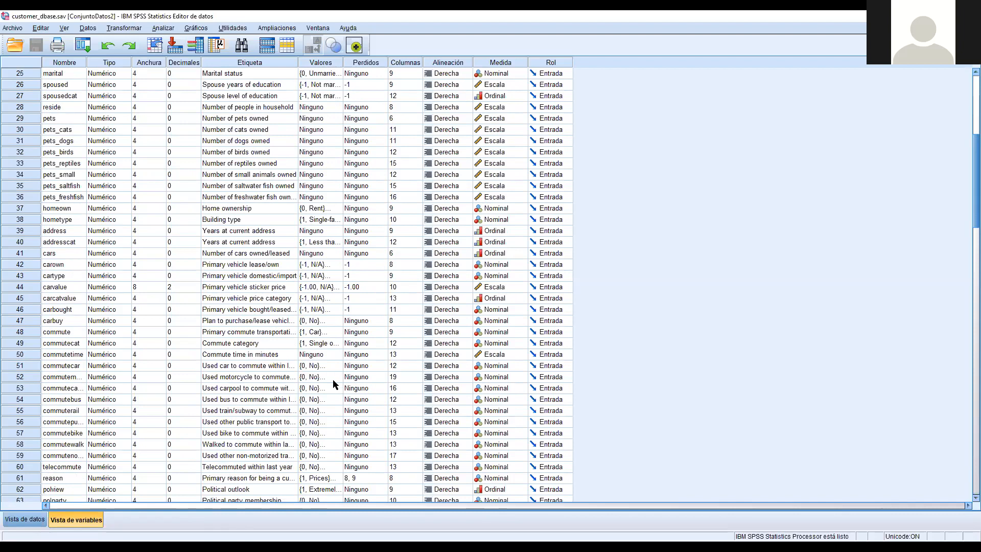
scroll(332, 379, "down", 2)
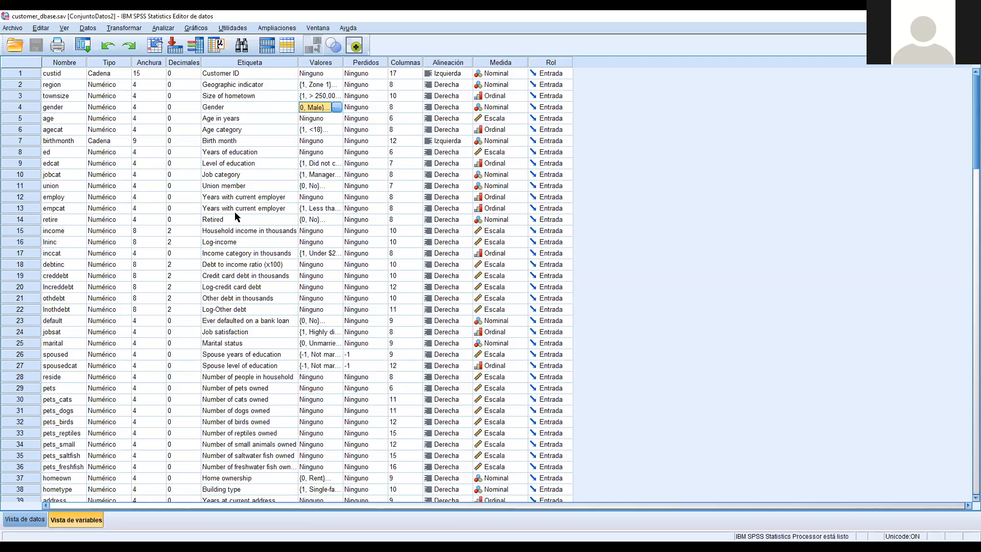
Review the value labels of the income category variable inccat and close them without changes
left_click(243, 254)
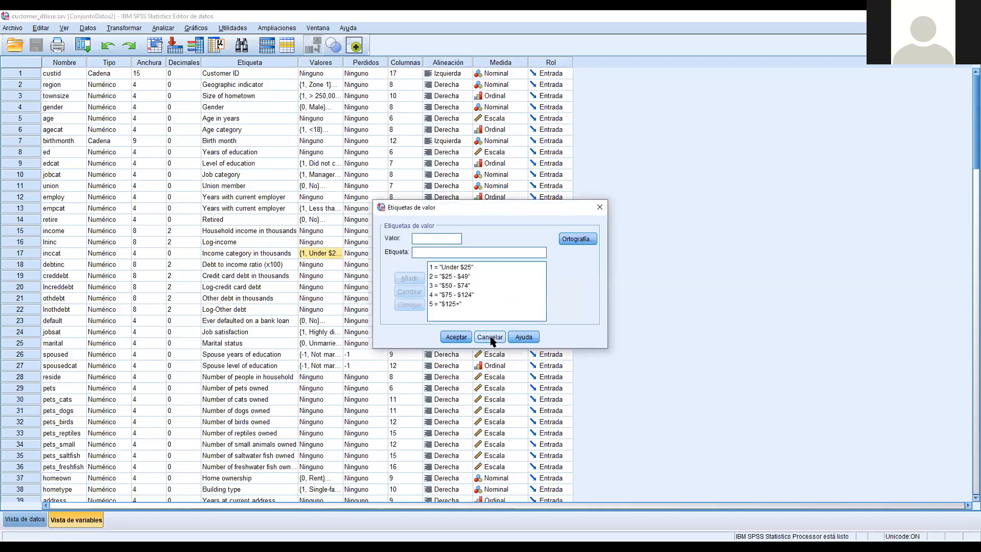
left_click(489, 337)
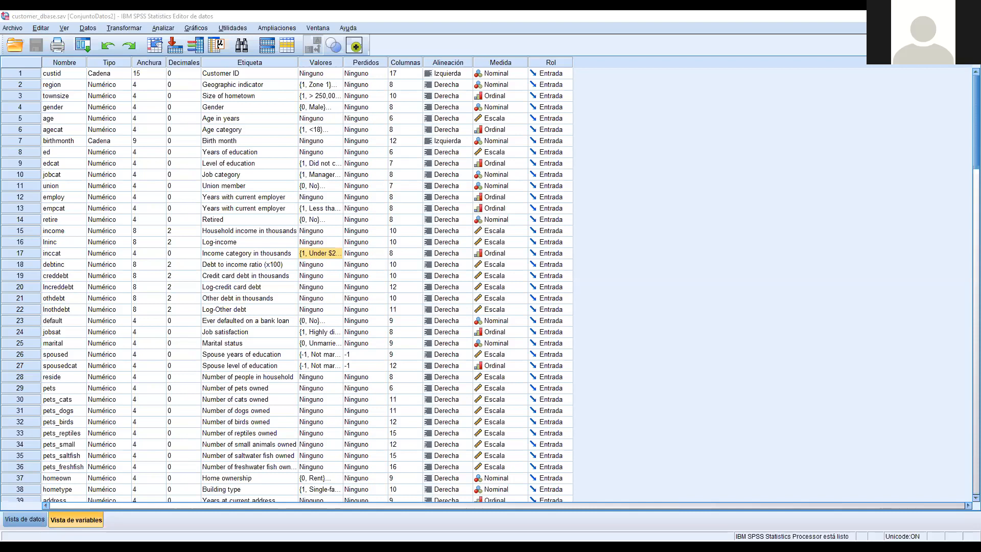
left_click(467, 278)
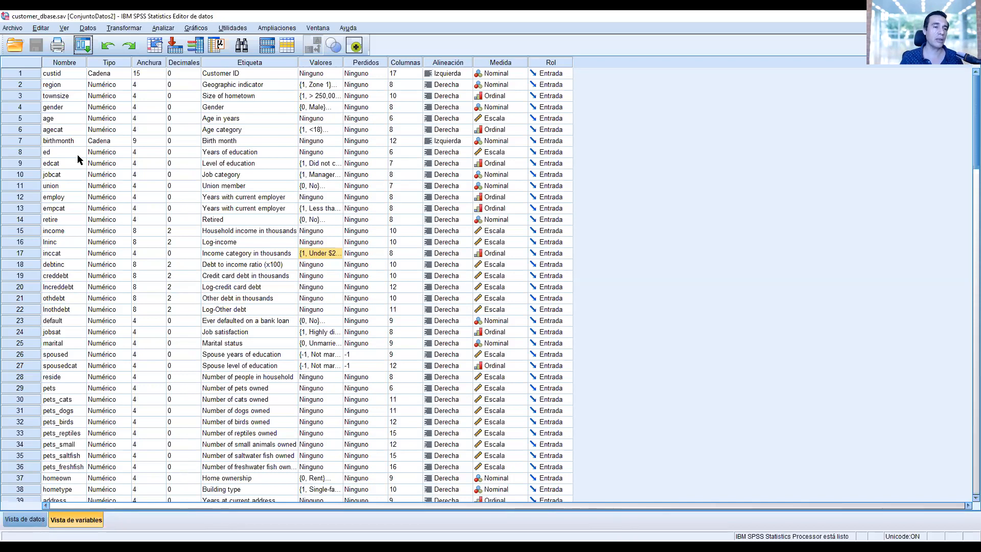
Start a Descriptives analysis and add Age in years as the variable to analyze
left_click(164, 28)
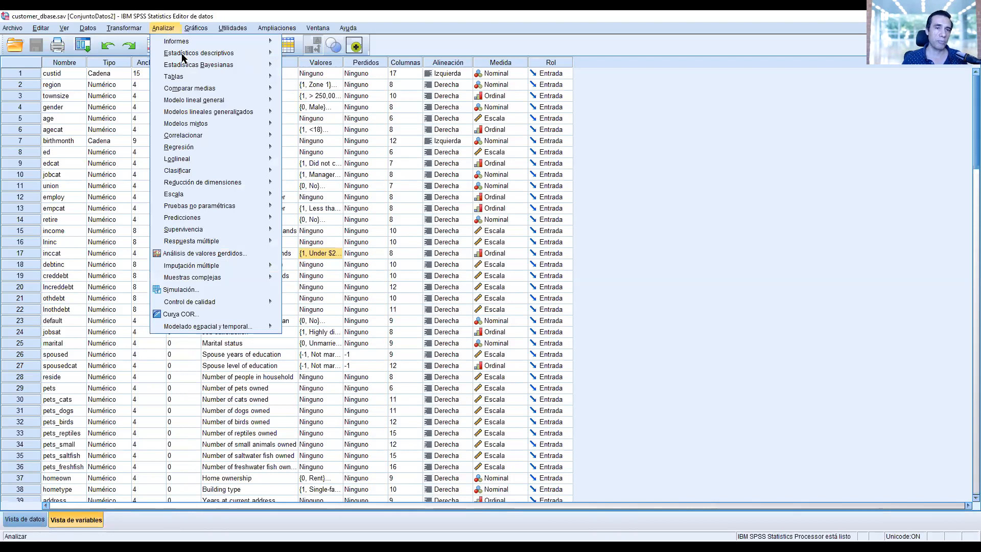
mouse_move(238, 52)
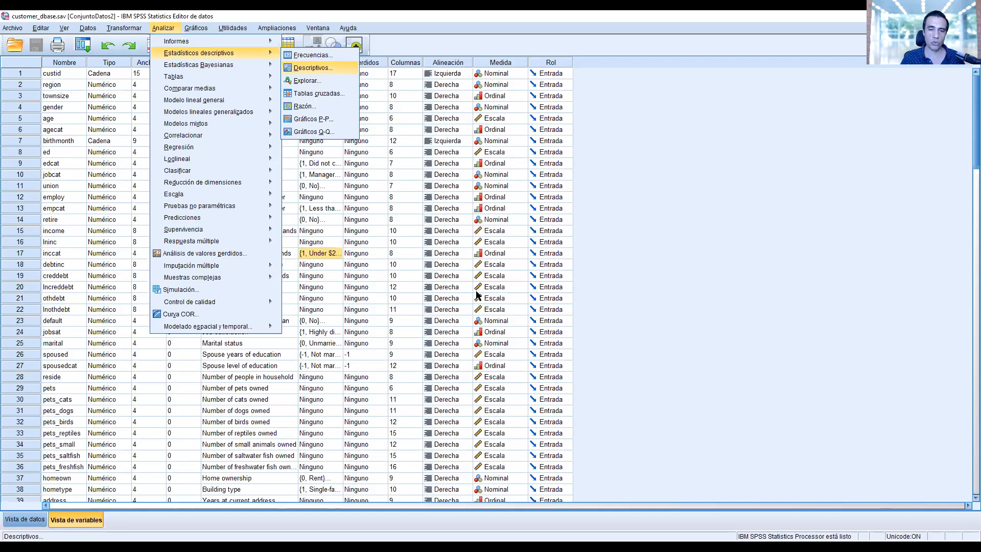
left_click(313, 68)
left_click(415, 263)
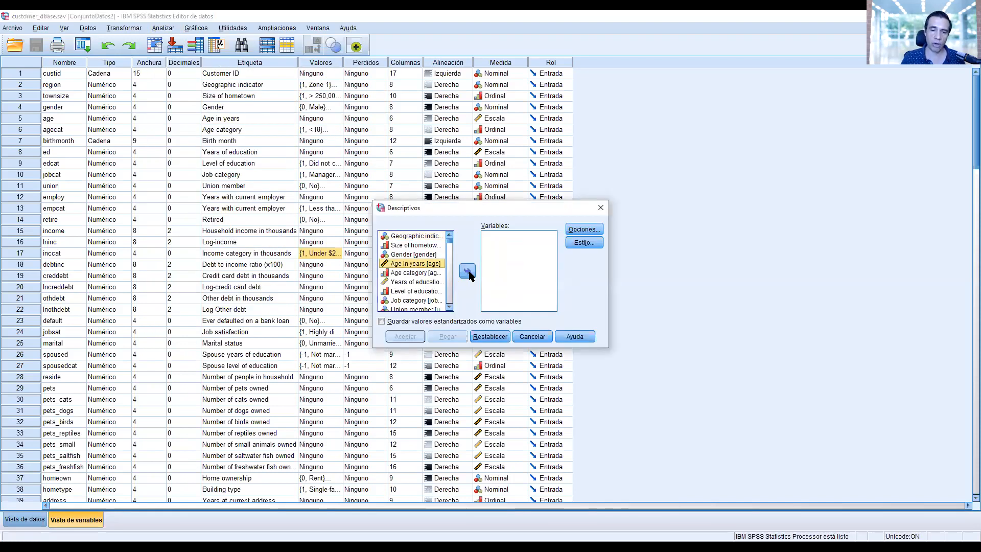
left_click(467, 272)
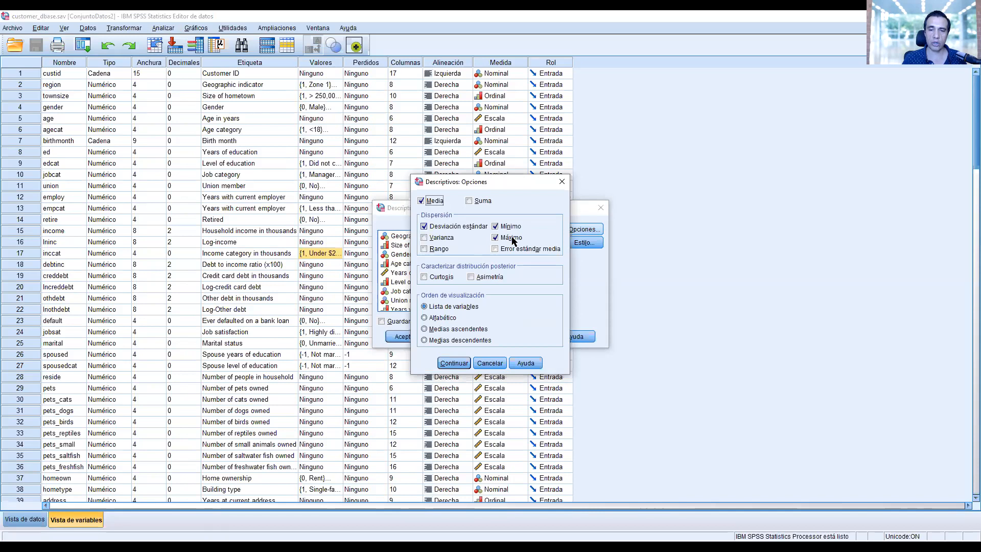
Add skewness to the Descriptives statistics for age and run the analysis
left_click(488, 276)
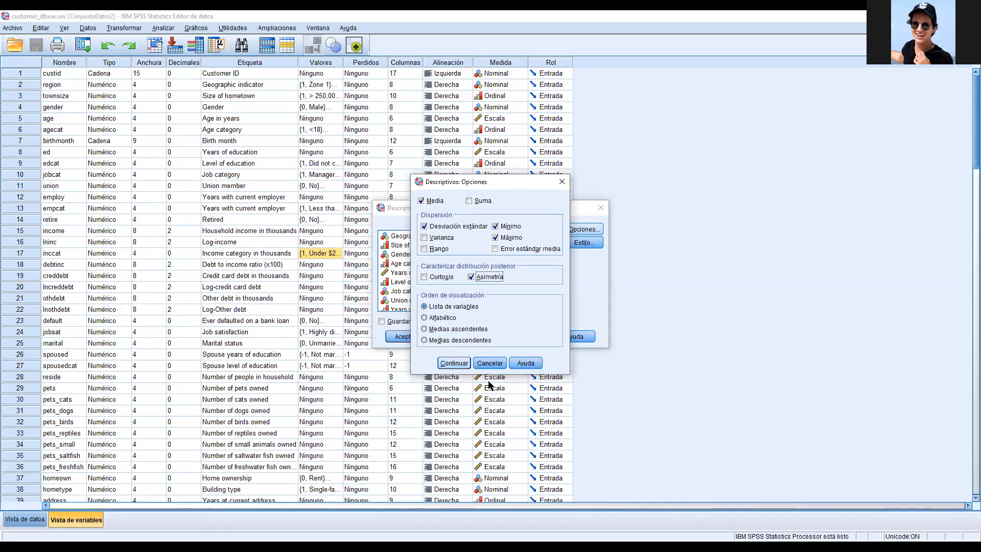
key("Return")
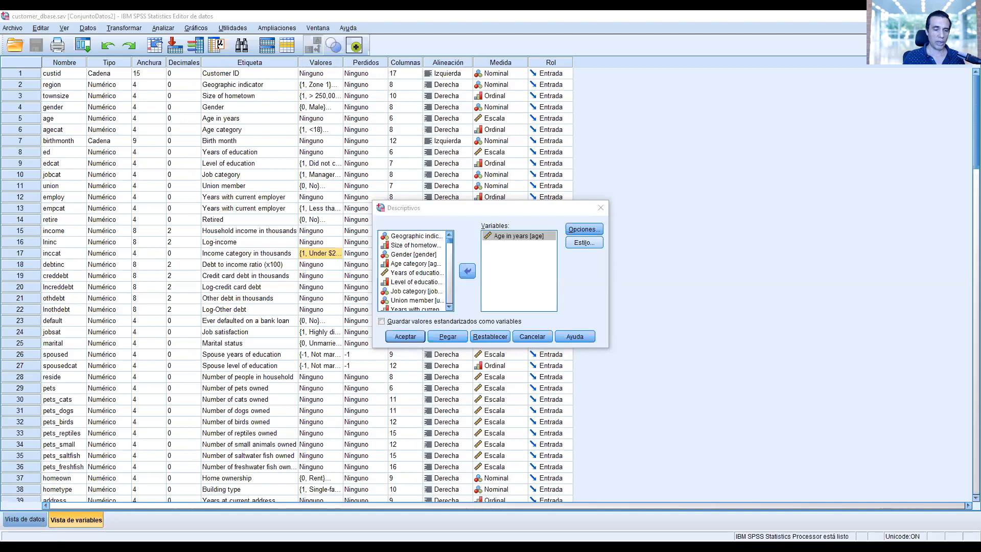
left_click(404, 336)
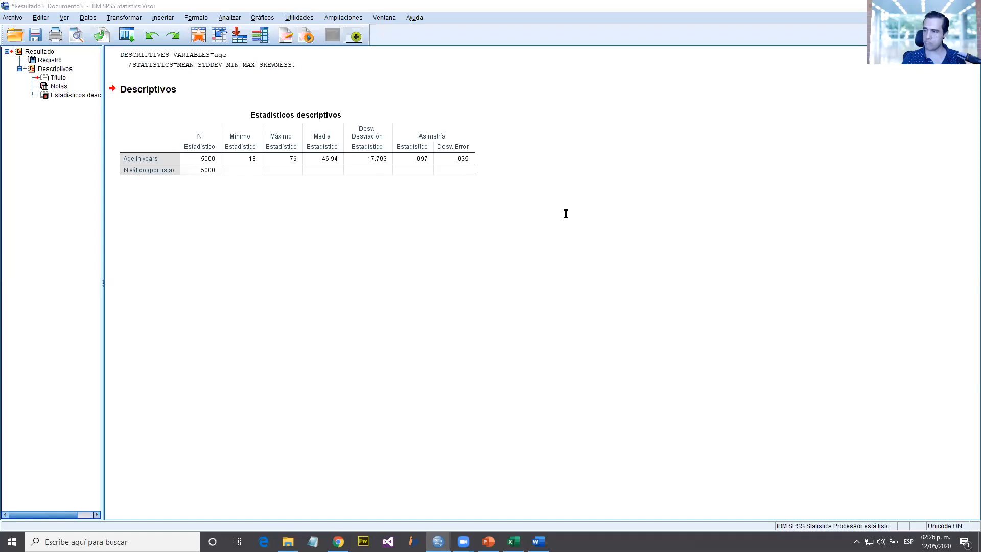
Compare the output with the Word exercise, highlighting "median, quartiles" in activity 2a, and return to the SPSS output
key("alt+Tab")
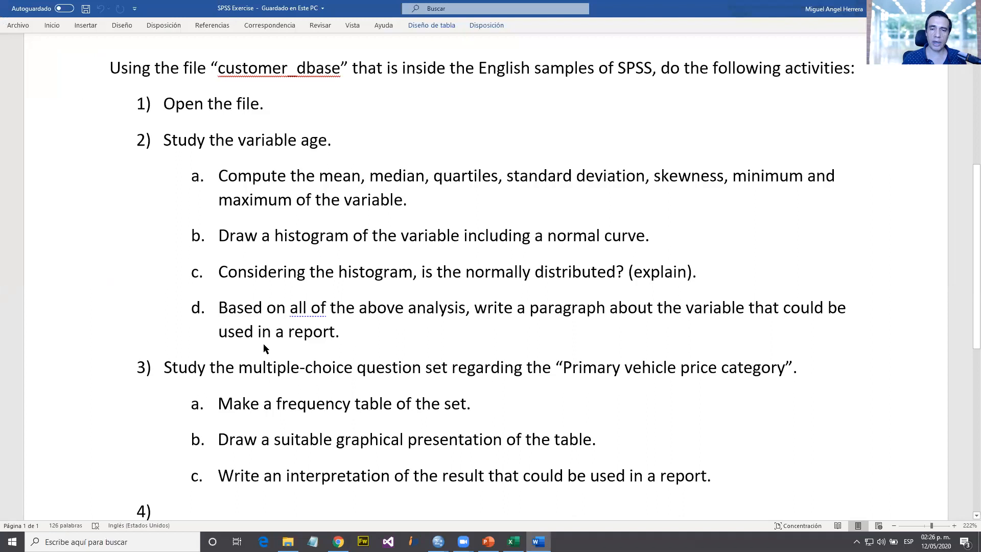
left_click_drag(370, 176, 498, 176)
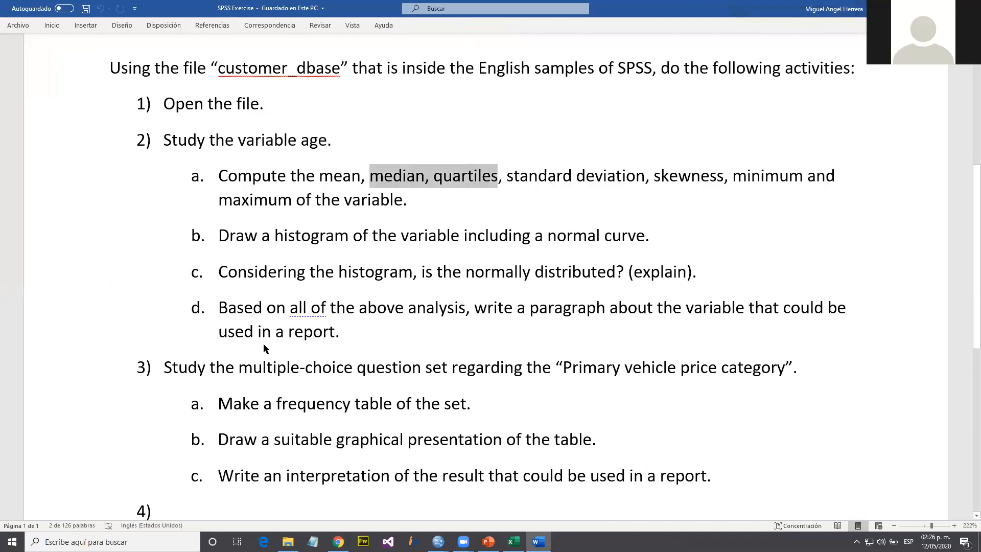
key("alt+Tab")
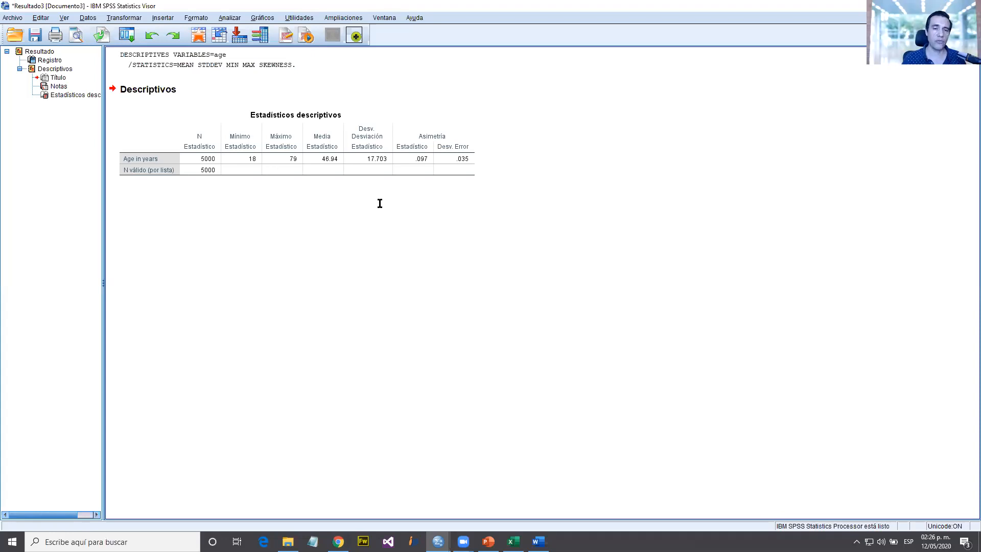
key("alt+Tab")
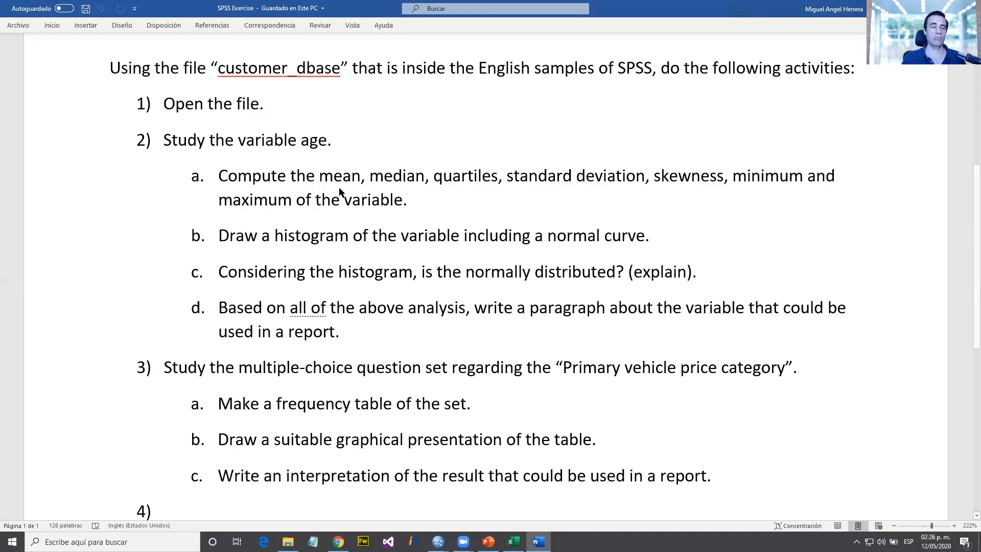
key("alt+Tab")
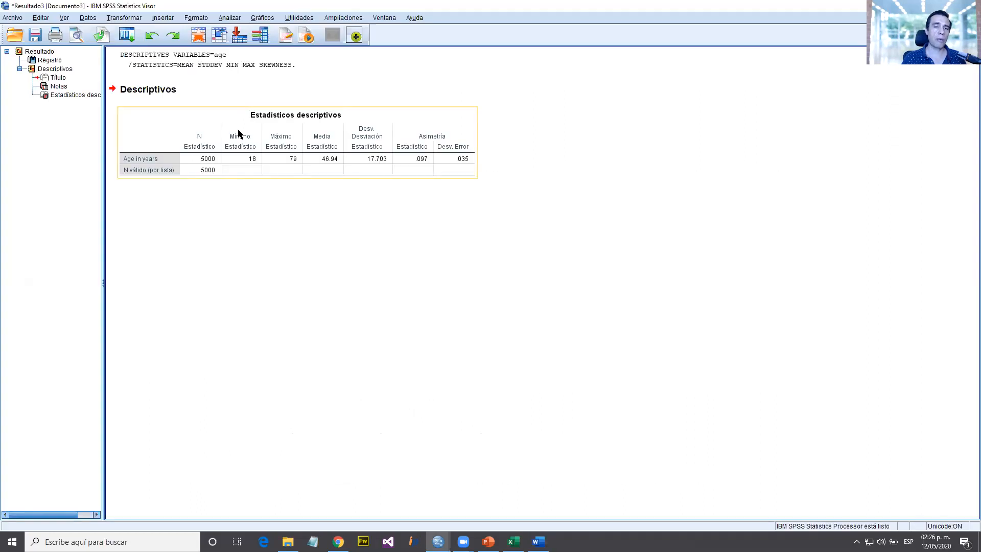
Start a Frequencies analysis and add Age in years as its variable
left_click(230, 18)
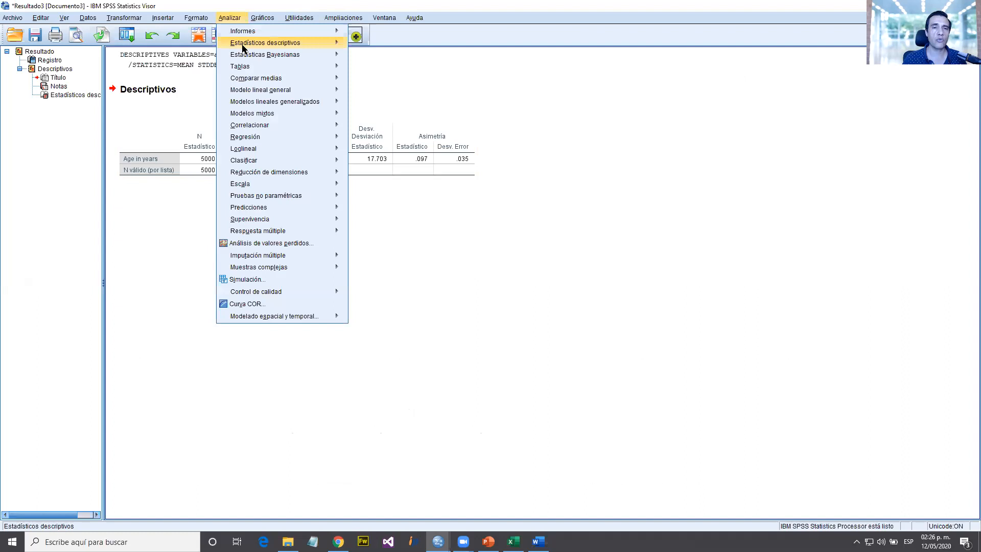
mouse_move(328, 43)
left_click(381, 44)
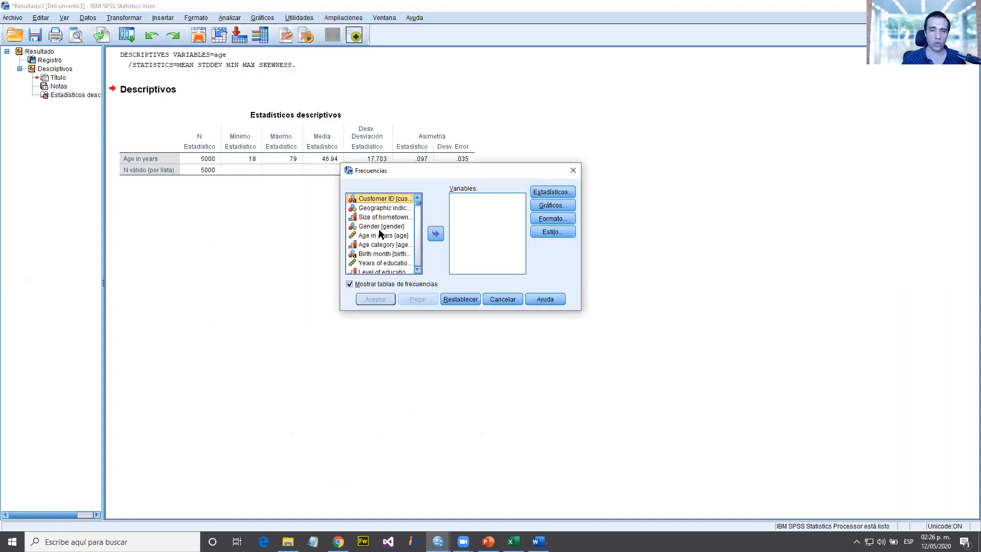
left_click(384, 236)
left_click(434, 238)
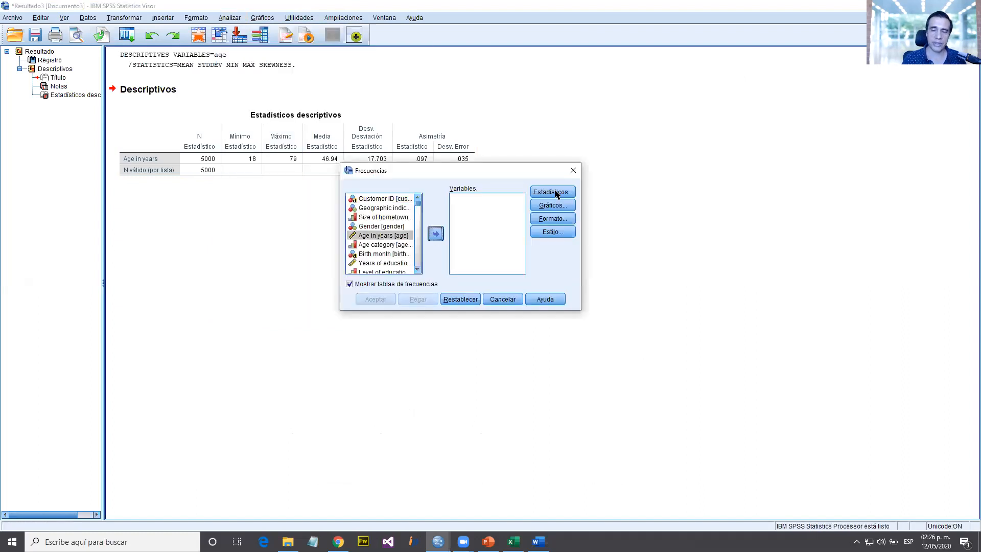
left_click(553, 192)
left_click(372, 200)
left_click(519, 199)
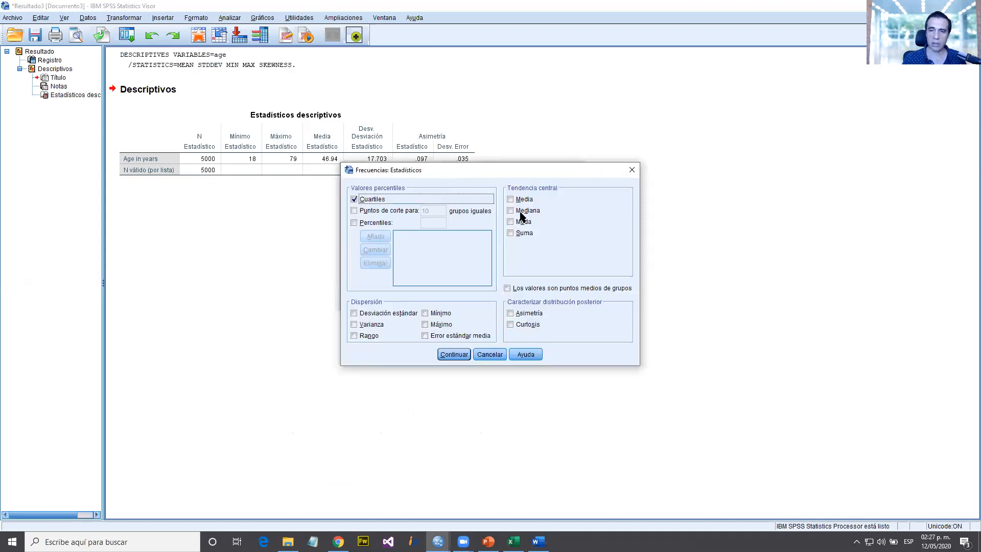
left_click(527, 210)
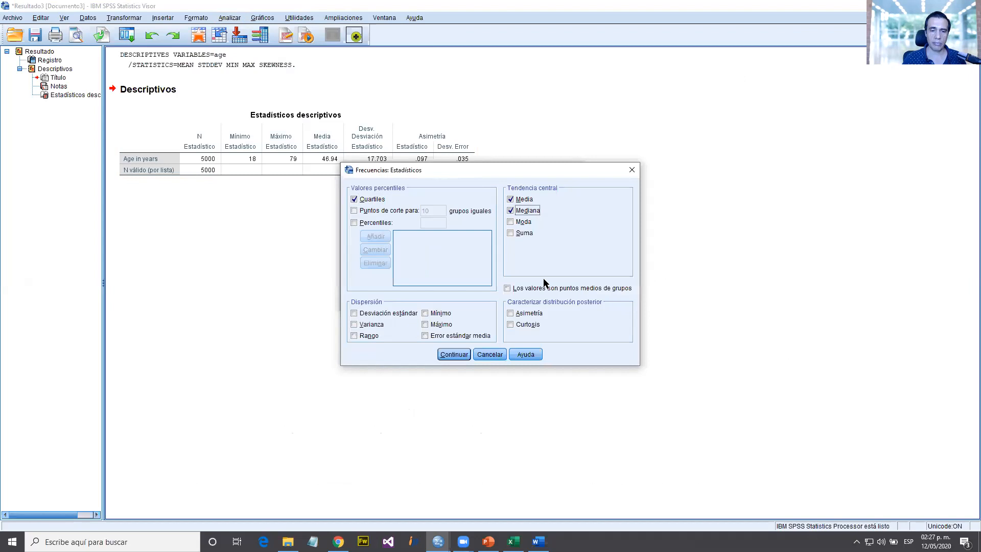
left_click(536, 317)
left_click(441, 313)
left_click(444, 325)
left_click(388, 314)
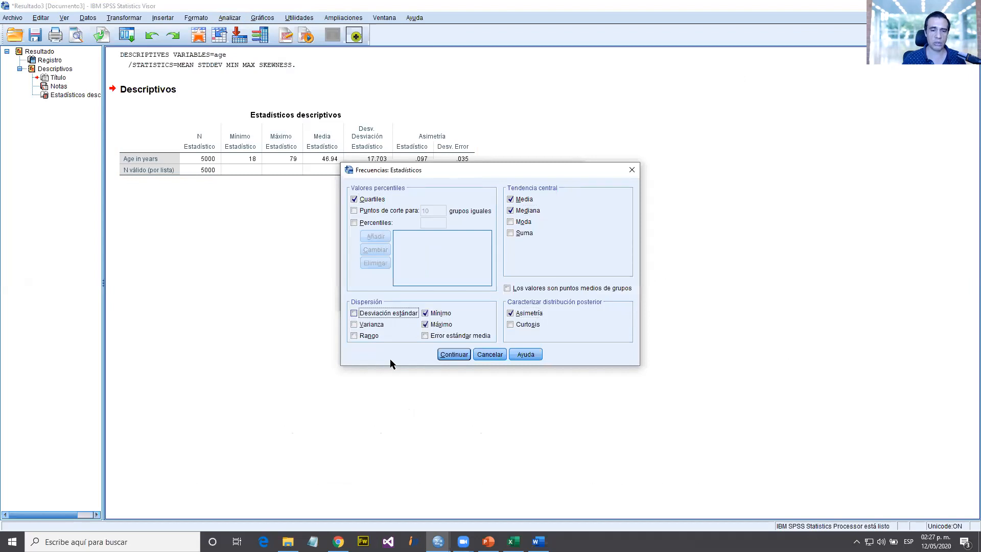
key("space")
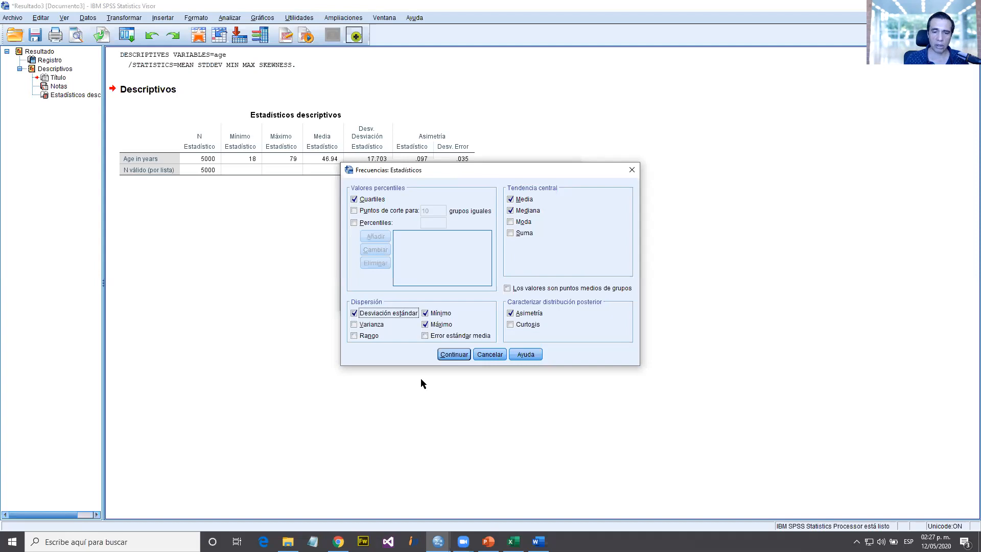
left_click(460, 355)
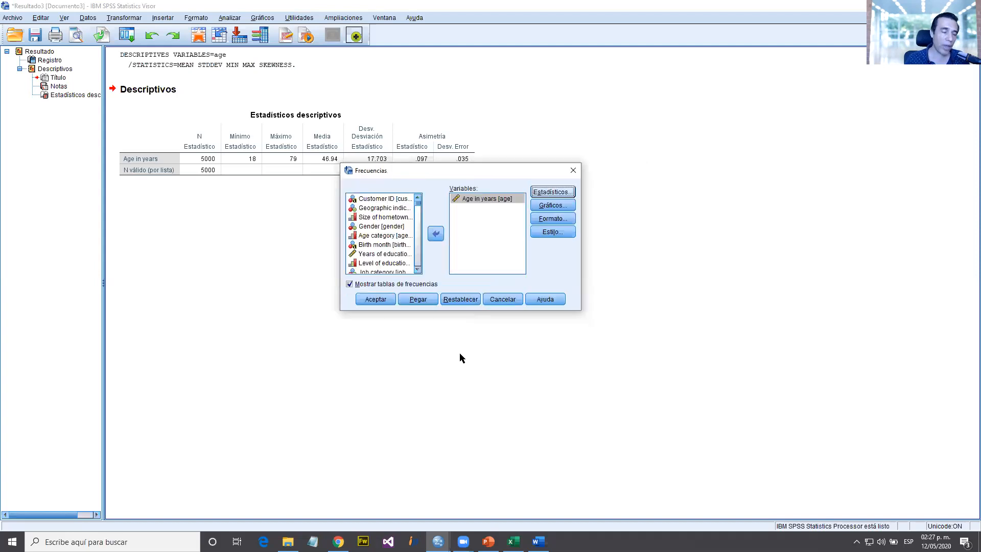
left_click(562, 206)
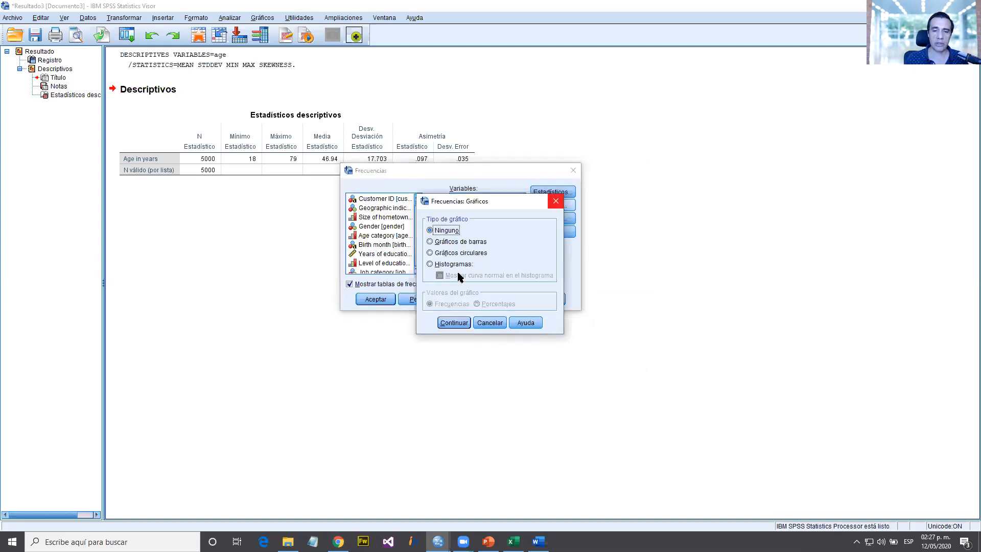
key("alt+m")
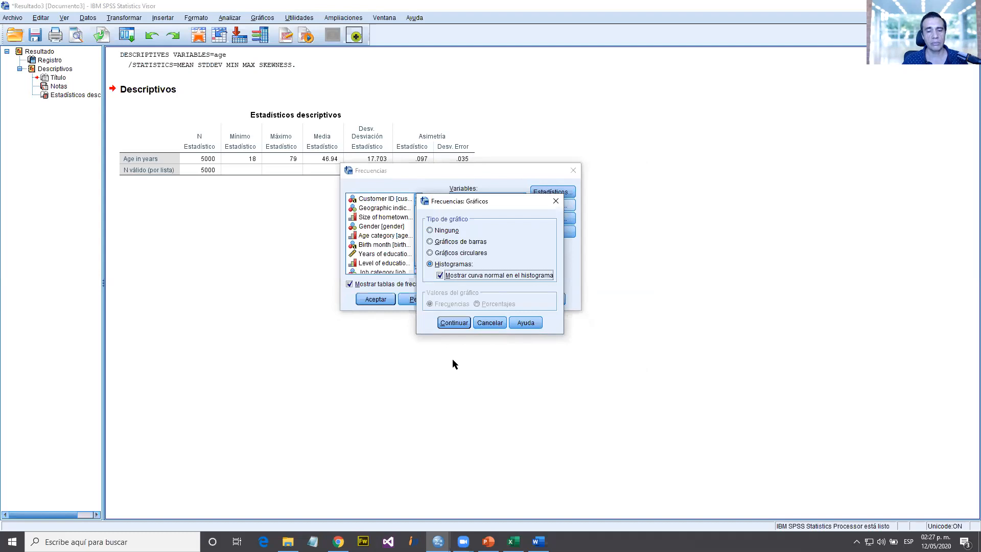
left_click(491, 323)
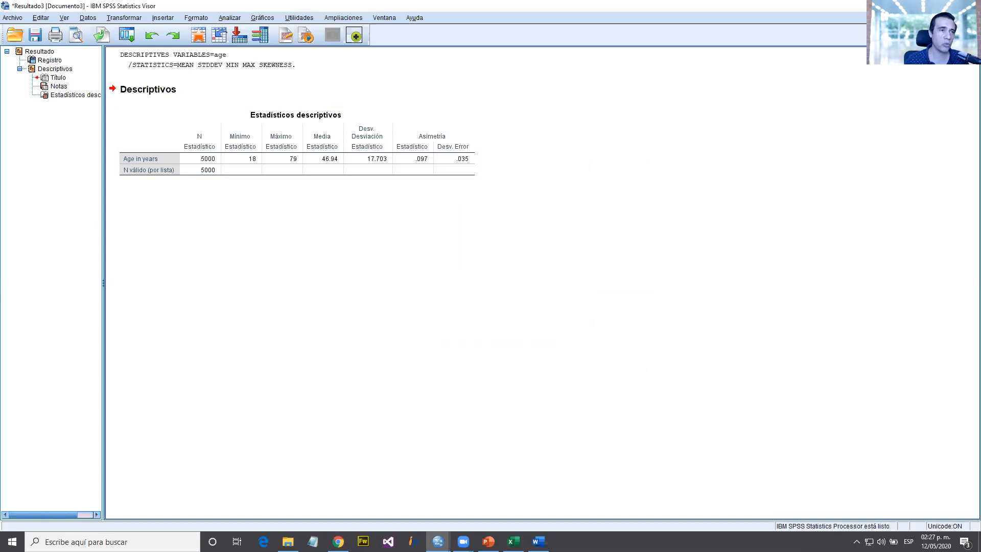
Start a new Frequencies analysis from the customer_dbase.sav data window and add Age in years as its variable
left_click(489, 284)
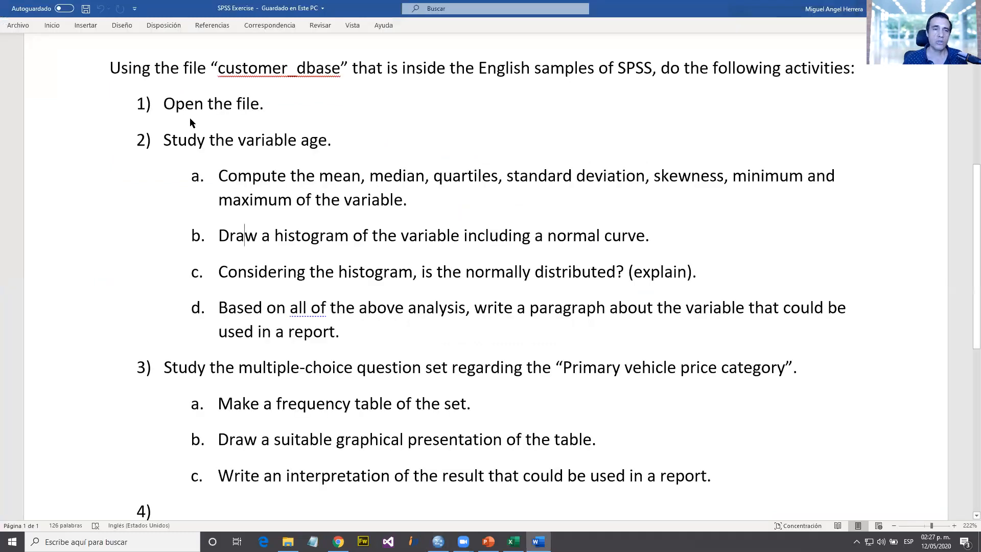
key("alt+Tab")
left_click(163, 18)
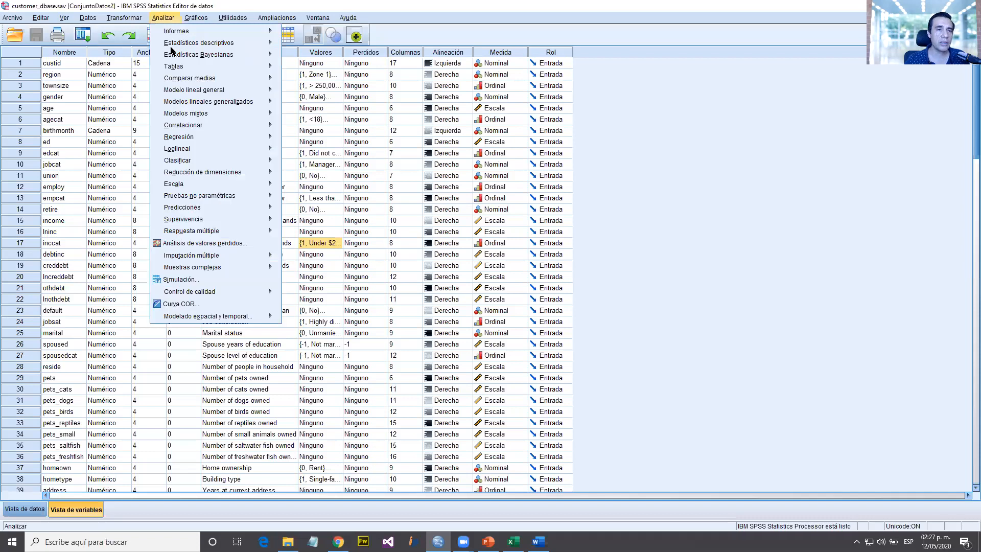
mouse_move(174, 43)
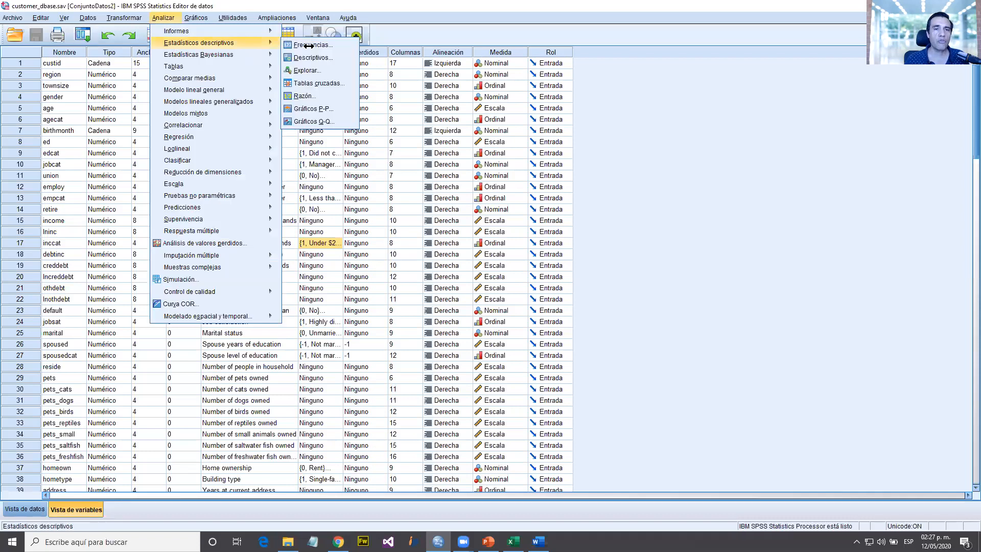
mouse_move(273, 32)
left_click(301, 45)
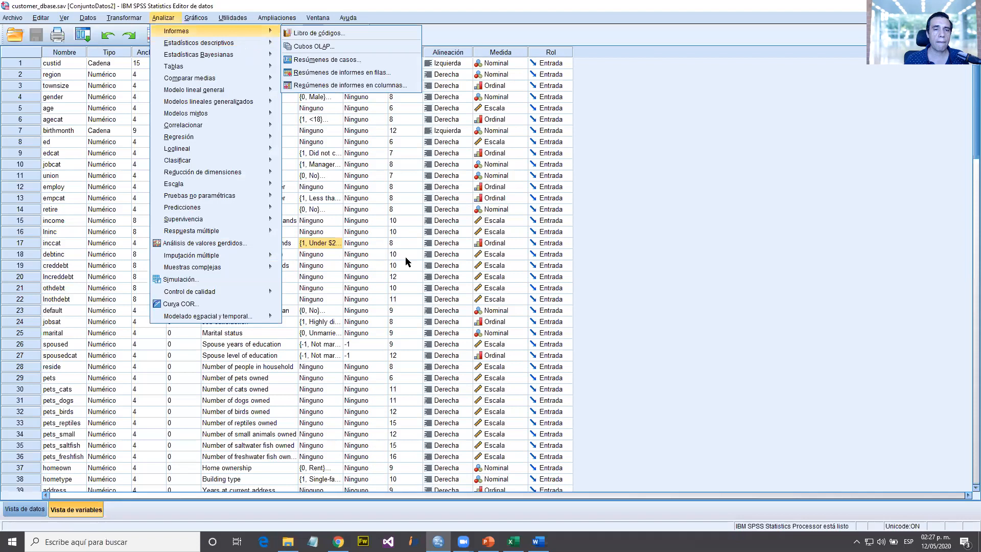
left_click(379, 235)
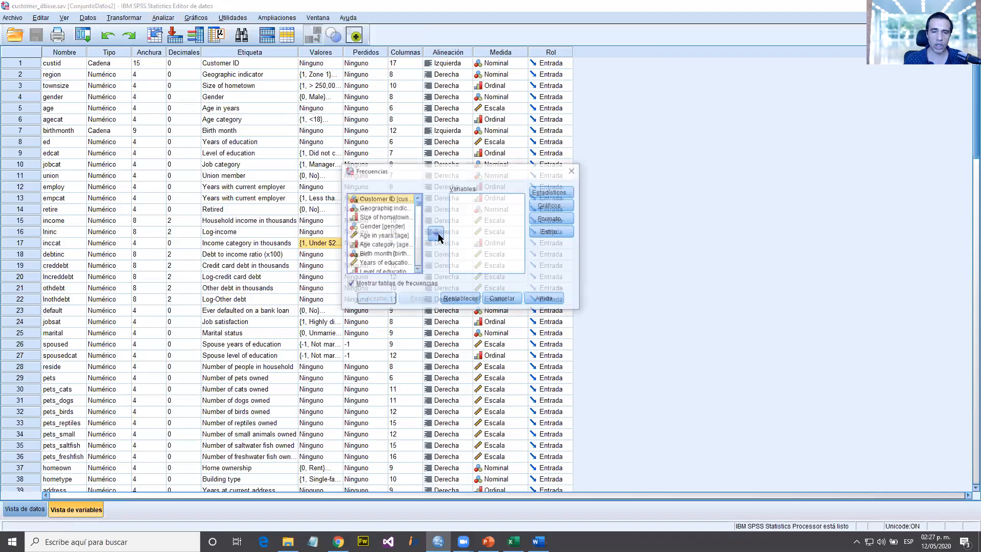
left_click(436, 233)
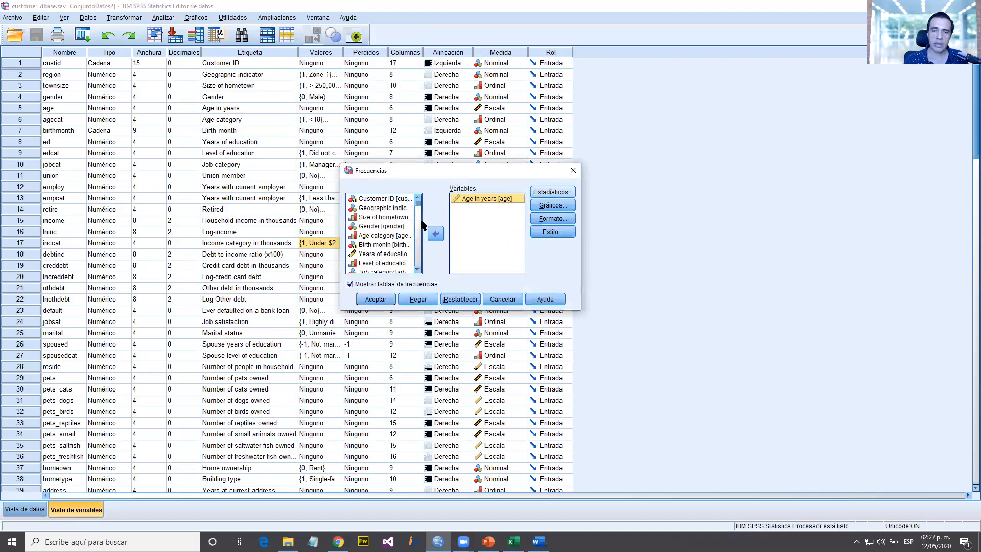
Include quartiles, mean, median, skewness, minimum, maximum and standard deviation in the Frequencies statistics for age
left_click(367, 199)
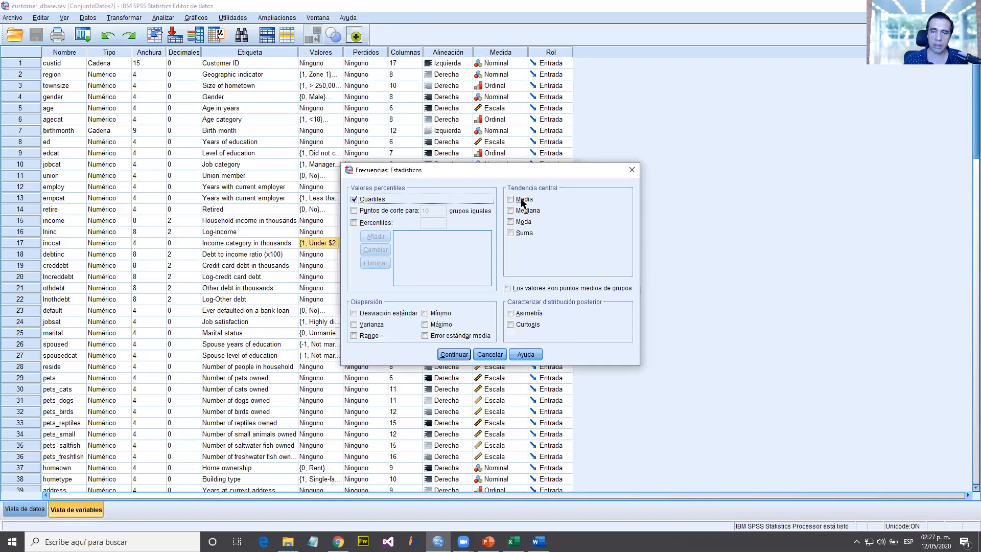
left_click(524, 199)
left_click(526, 210)
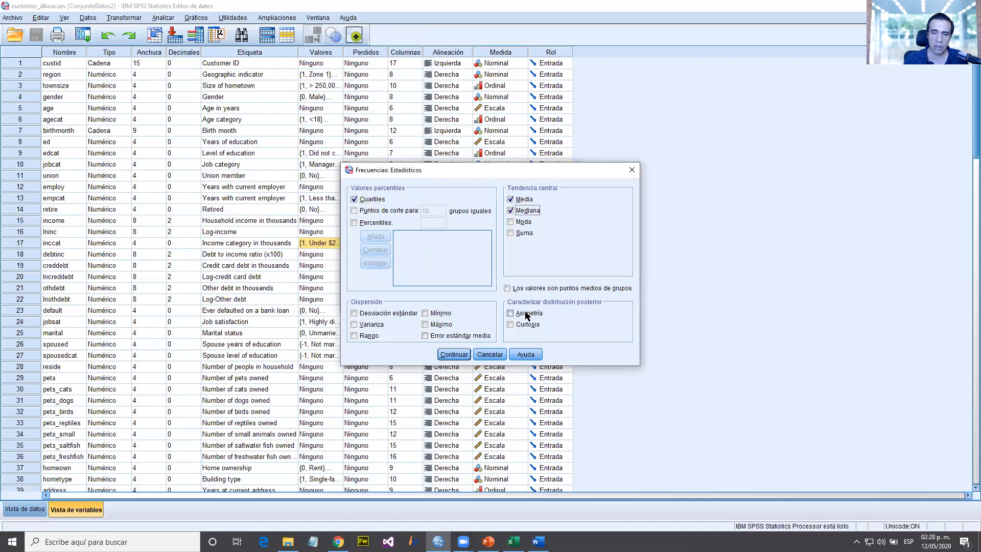
left_click(526, 314)
left_click(440, 313)
left_click(440, 324)
left_click(388, 313)
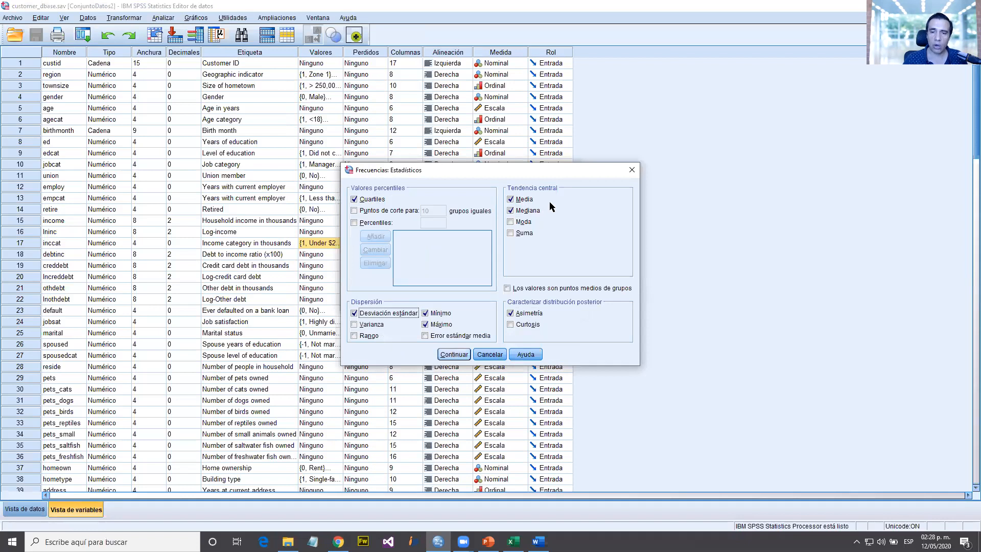
left_click(454, 354)
Add a histogram with a normal curve to the Frequencies analysis of age
left_click(552, 205)
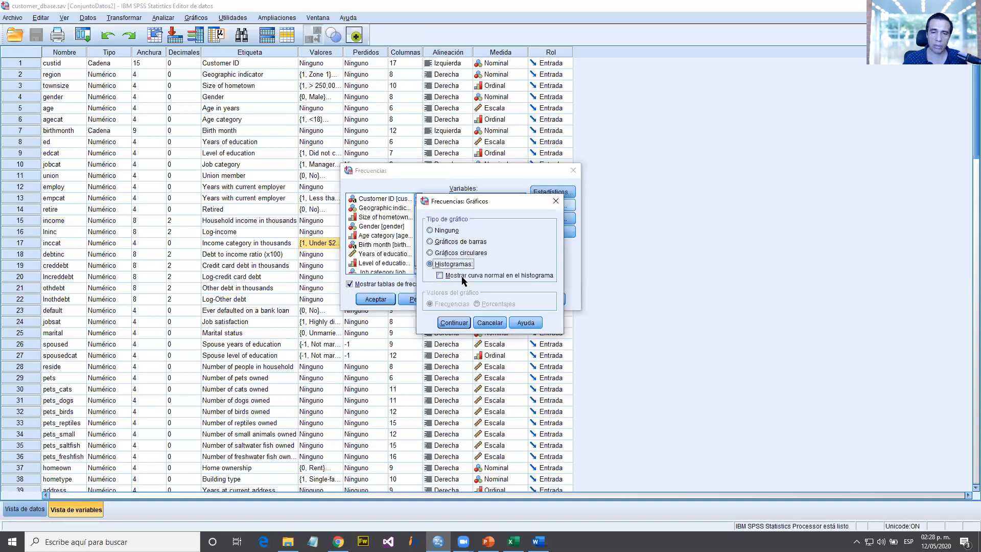
left_click(464, 279)
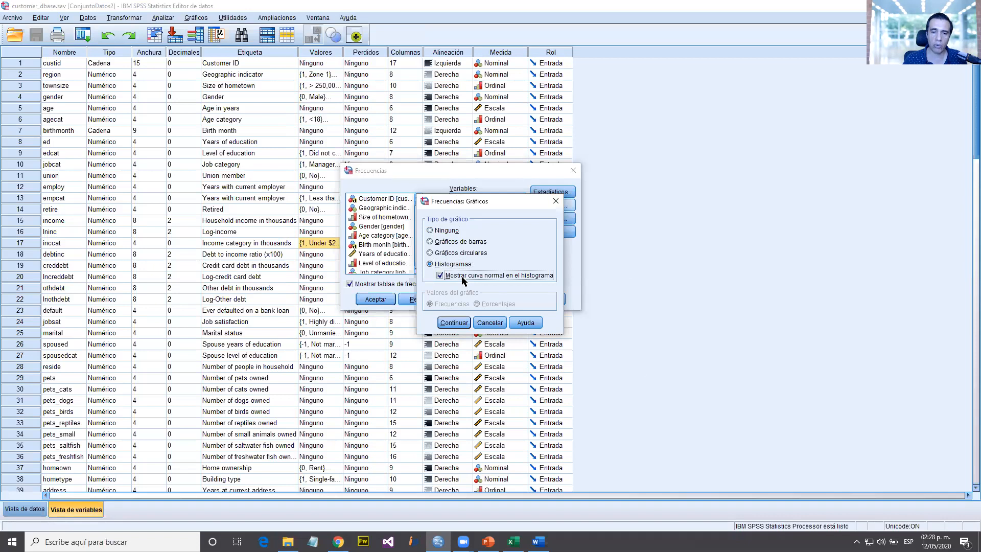
left_click(445, 323)
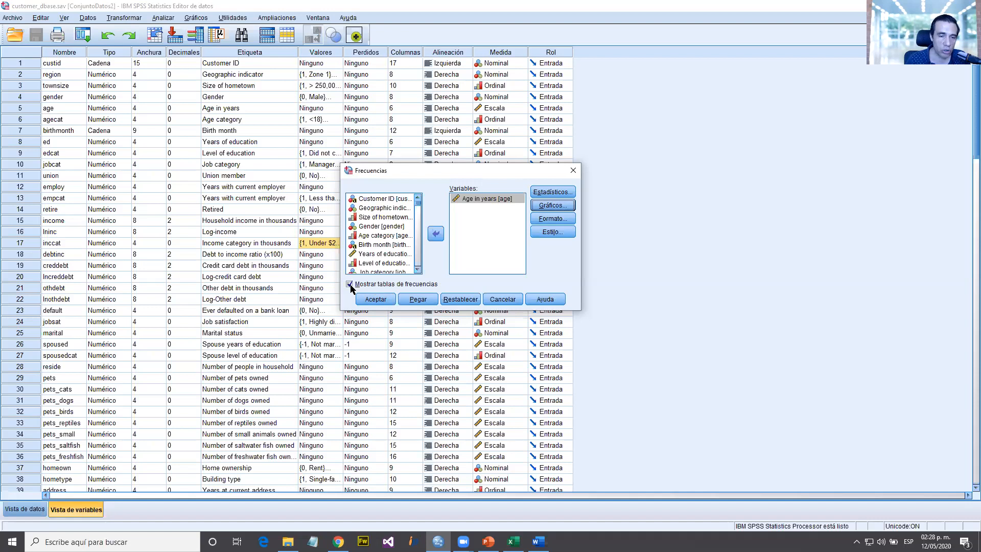
Turn off the frequency tables and run the Frequencies analysis of age
left_click(420, 284)
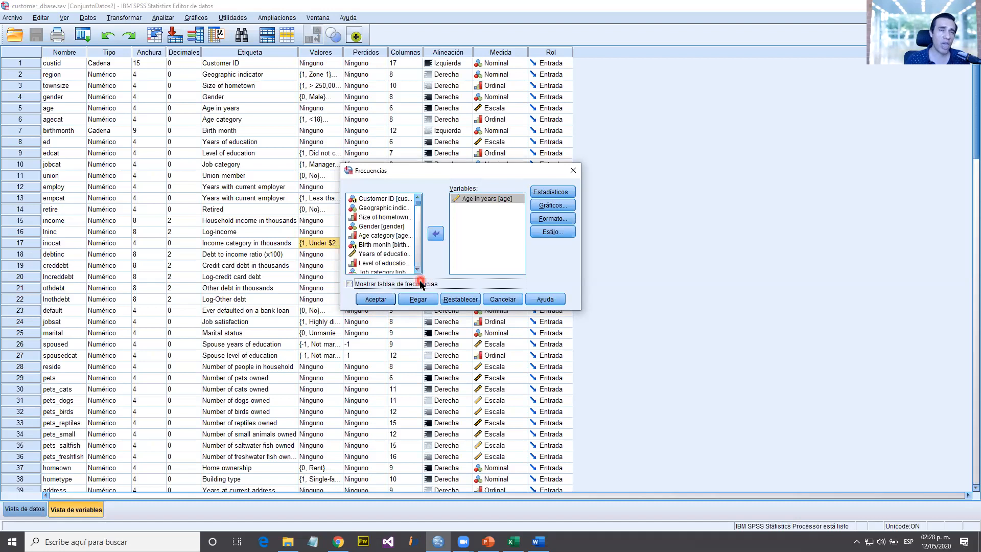
left_click(376, 299)
left_click(385, 301)
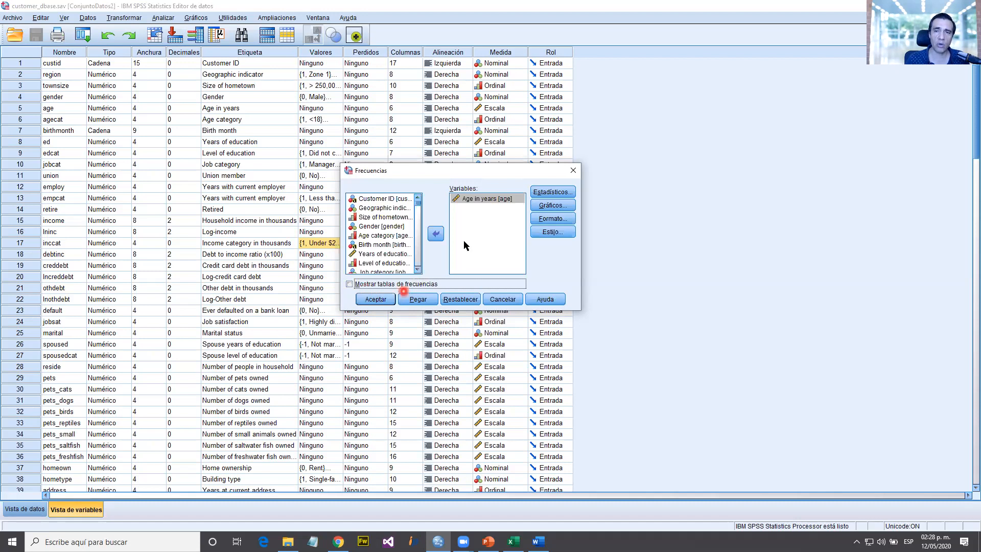
left_click(376, 301)
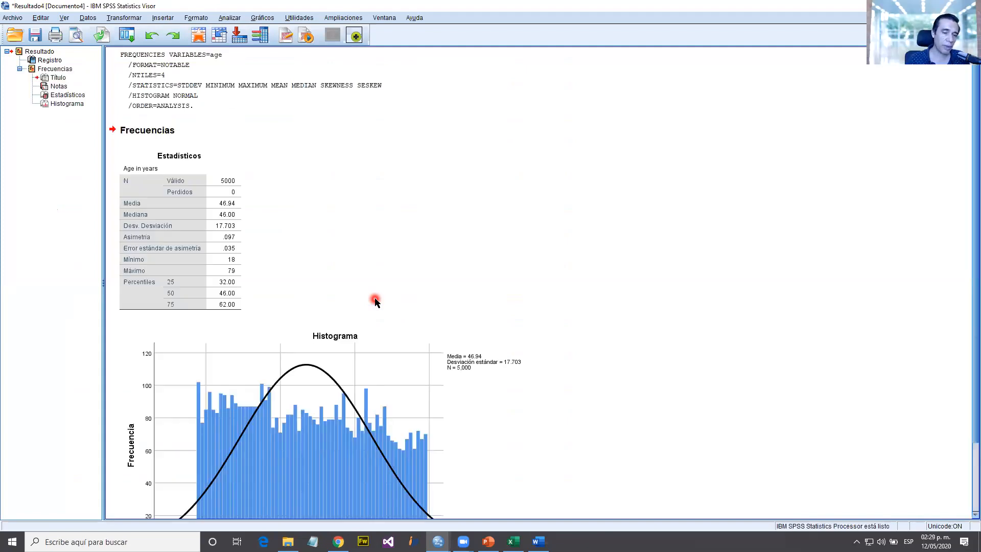
Review the age statistics table and the histogram with its normal curve, and switch to the exercise in Word
scroll(489, 300, "down", 3)
left_click(489, 300)
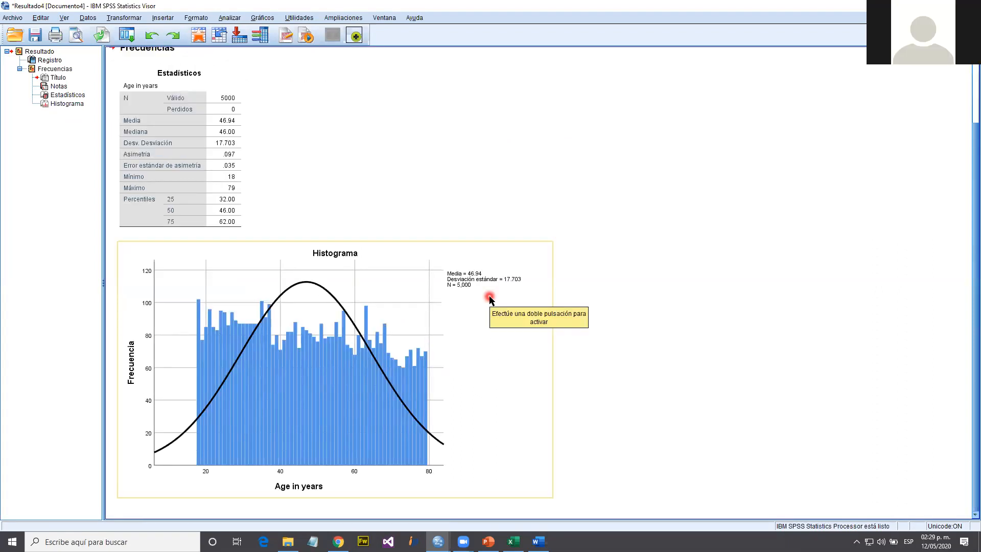
left_click(489, 305)
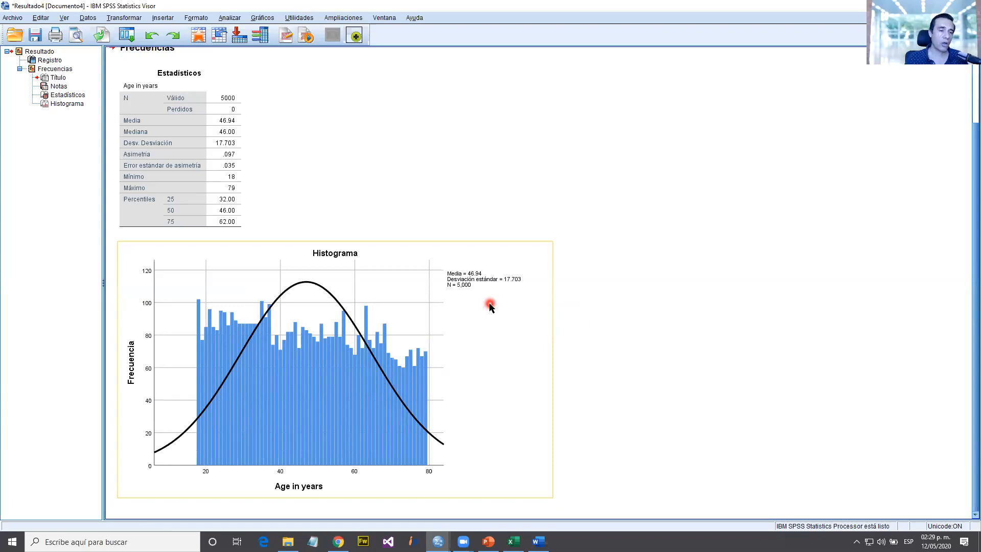
scroll(490, 306, "up", 3)
scroll(490, 306, "down", 2)
key("super+Tab")
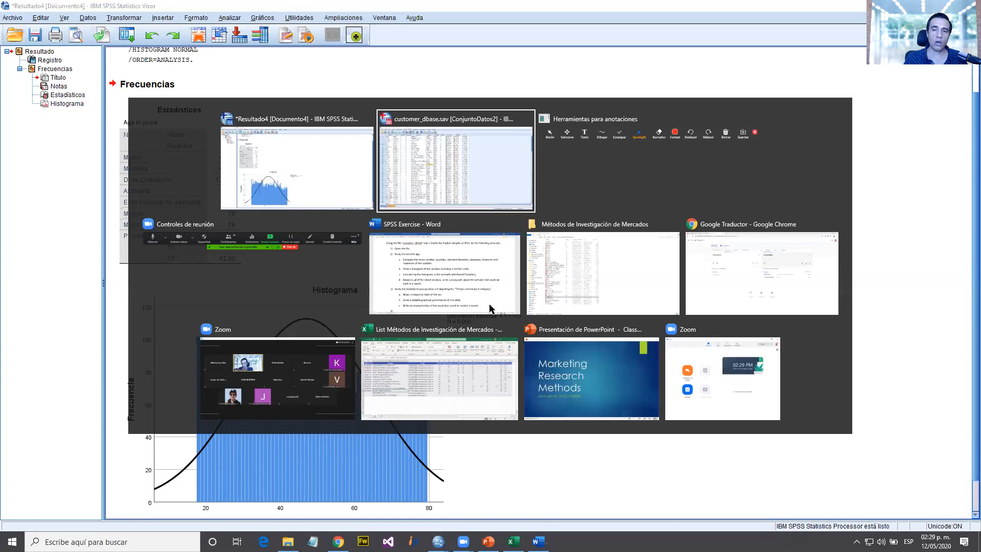
left_click(490, 305)
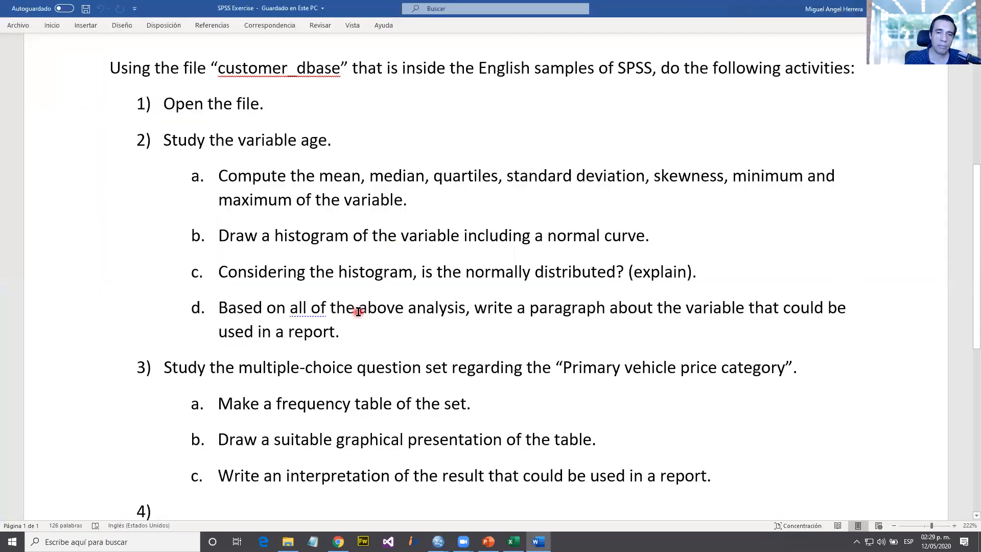
Examine the mean, median, percentiles and skewness of age in the SPSS output against the activities in the Word exercise
key("alt+Tab")
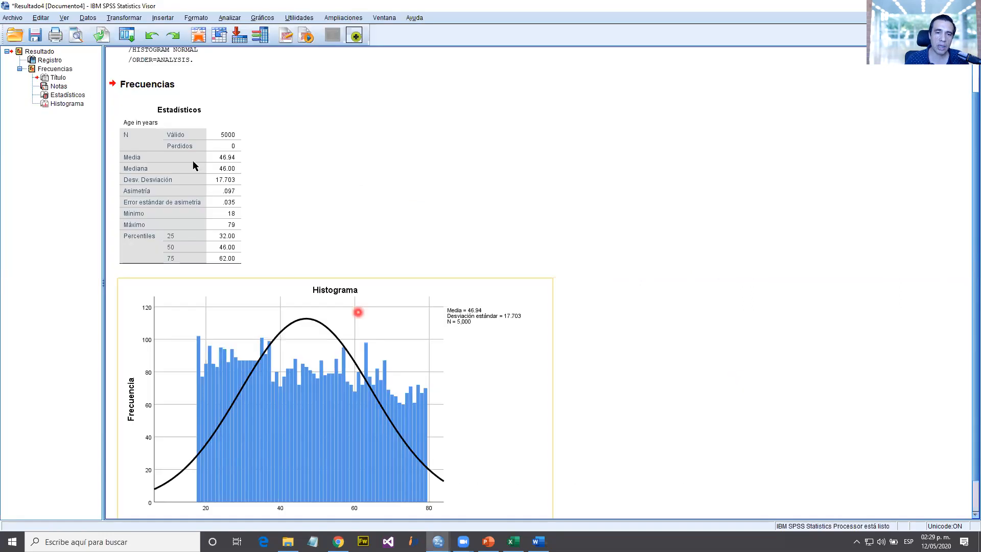
left_click(181, 163)
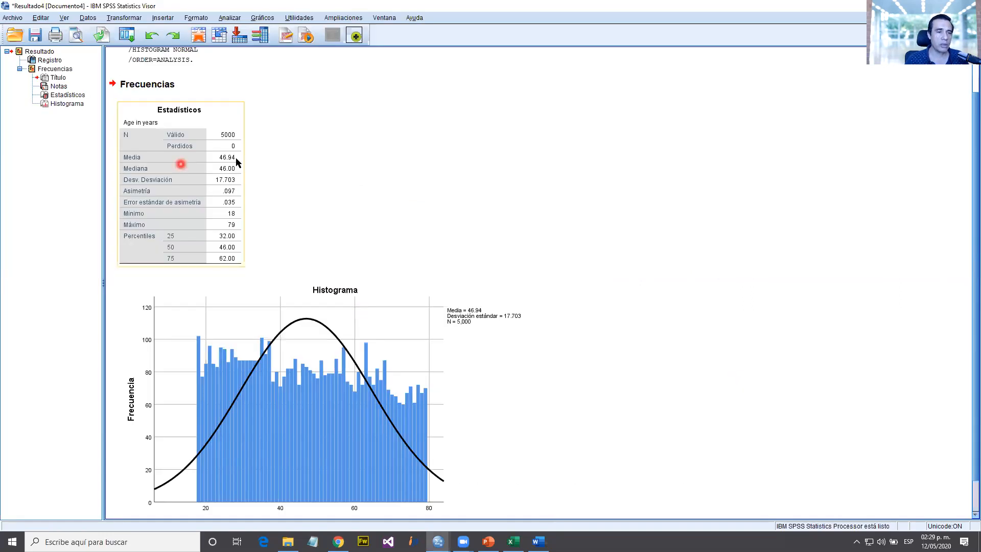
left_click(316, 171)
left_click(223, 170)
left_click(218, 245)
left_click(234, 247)
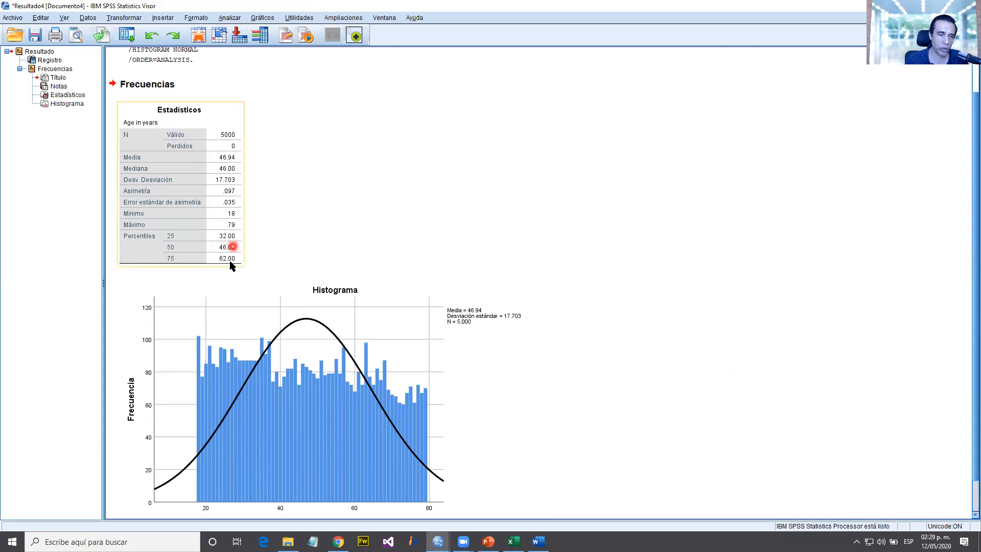
left_click(230, 261)
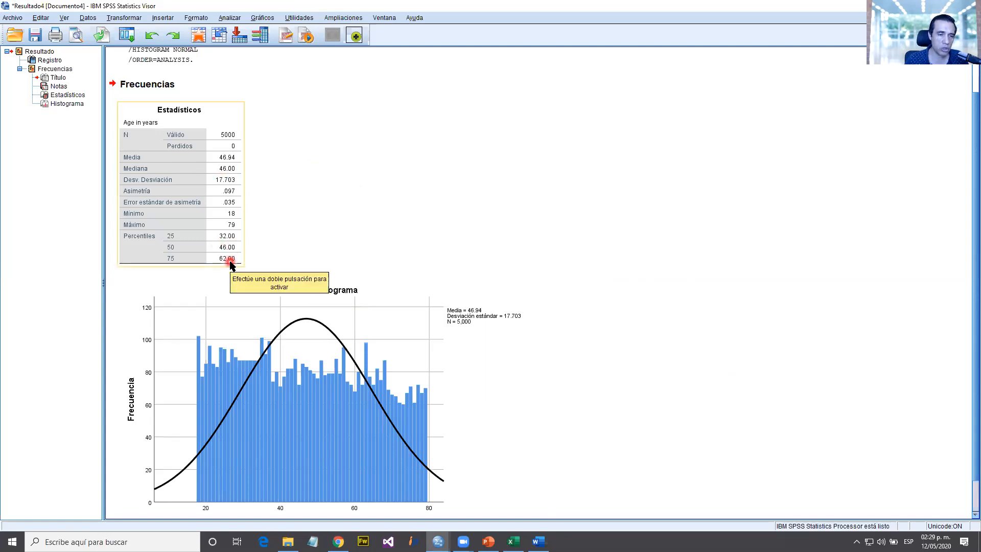
left_click(219, 233)
left_click(222, 265)
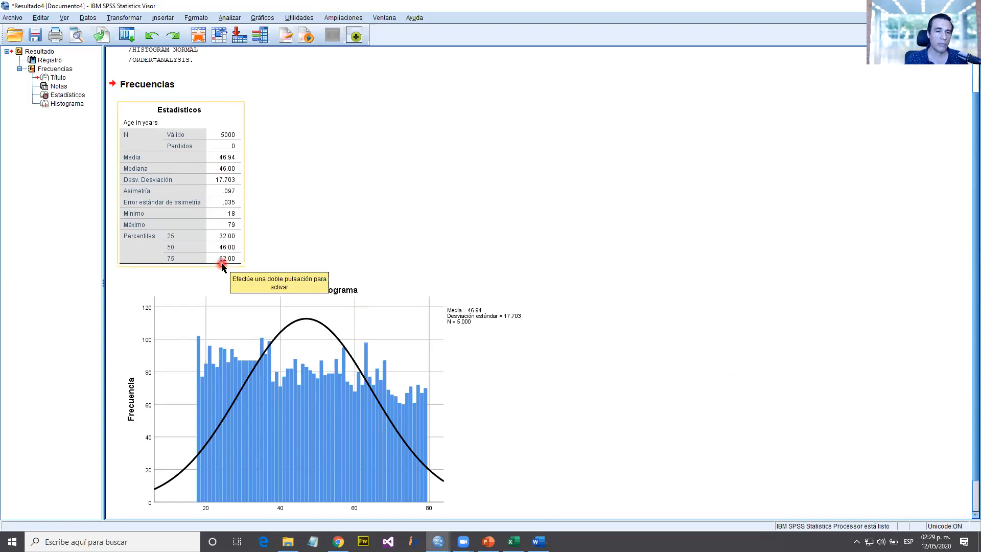
key("alt+Tab")
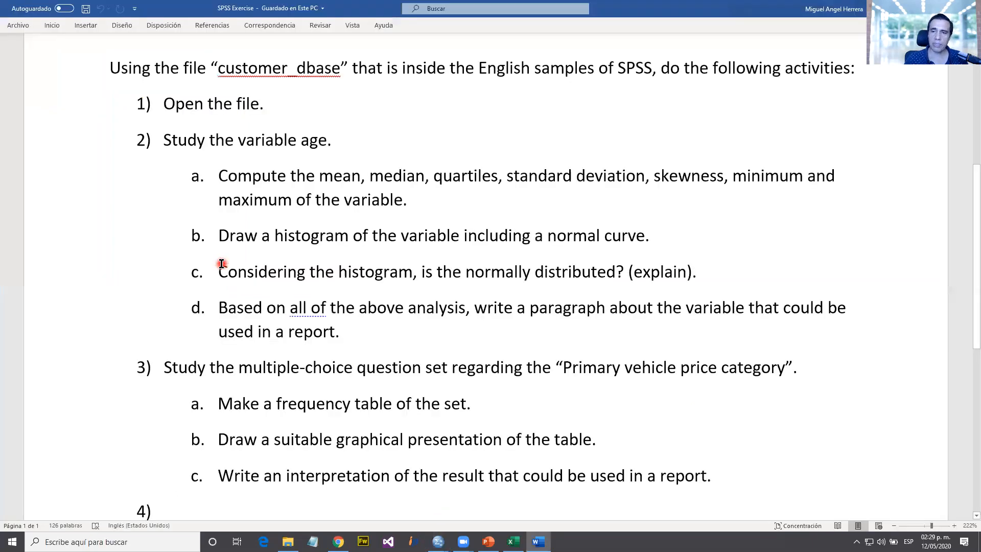
key("alt+Tab")
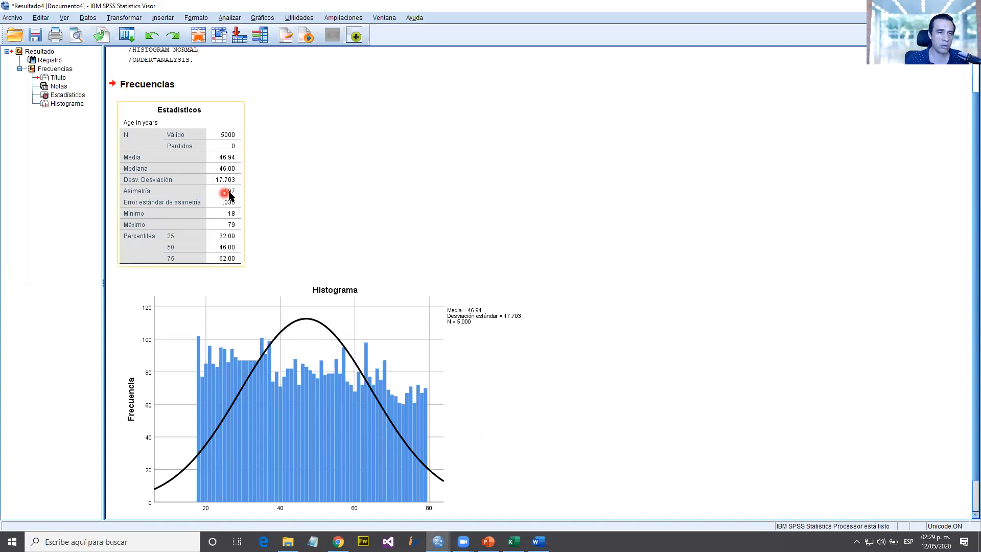
key("alt+Tab")
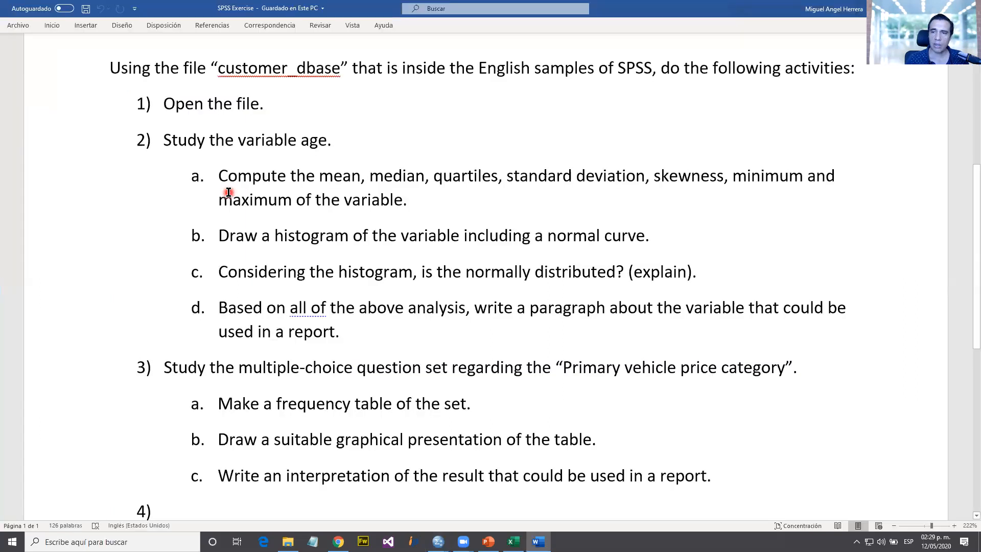
Switch to the SPSS output, examine the age percentiles in the statistics table, and return to the exercise in Word
key("alt+Tab")
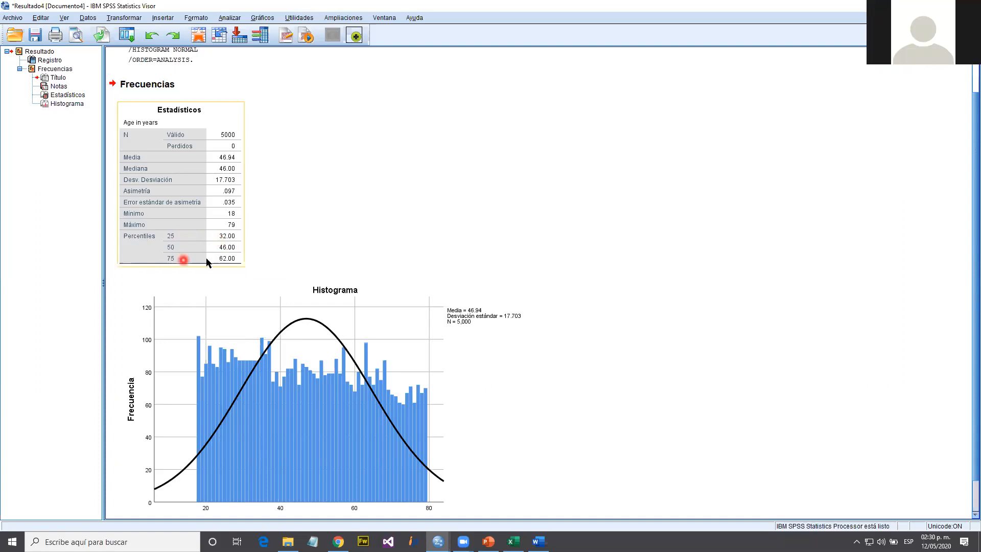
left_click(582, 83)
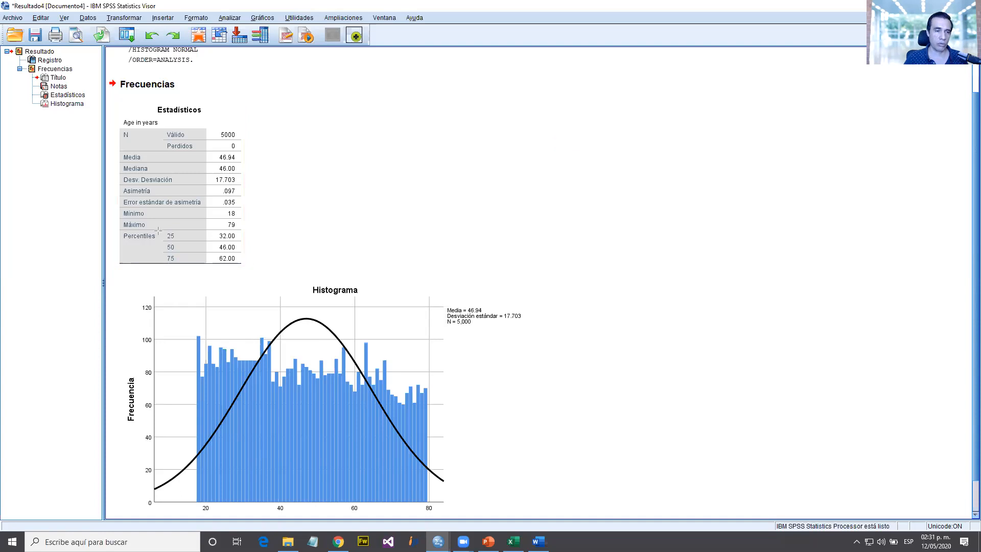
left_click_drag(162, 230, 249, 265)
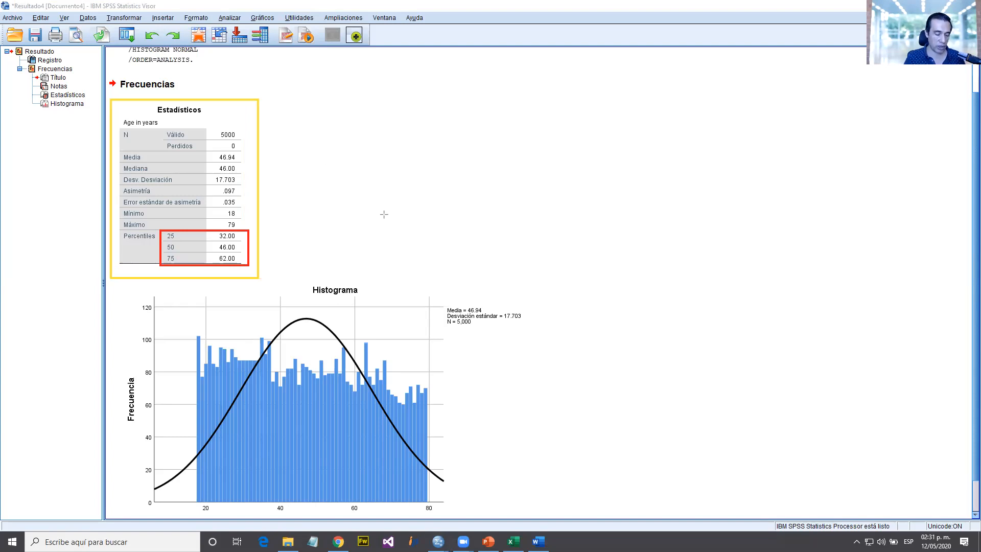
key("alt+Tab")
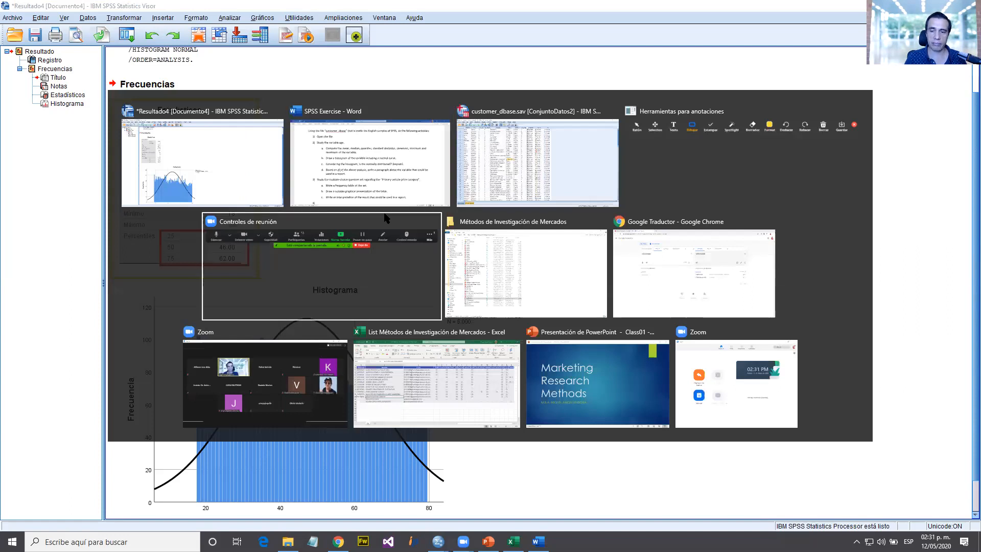
left_click(390, 211)
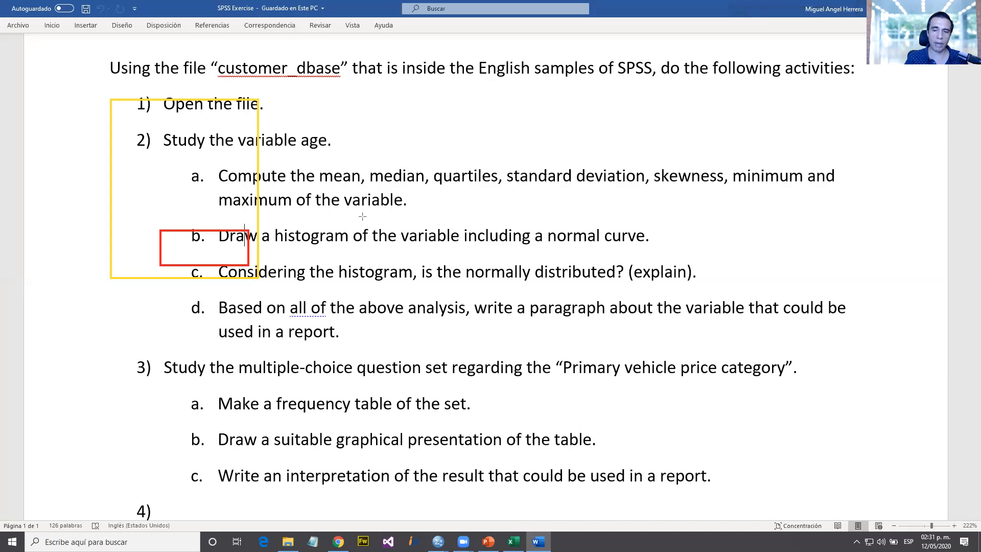
Return to the SPSS output and review the Frequencies setup for age, closing it without running the analysis
key("alt+Tab")
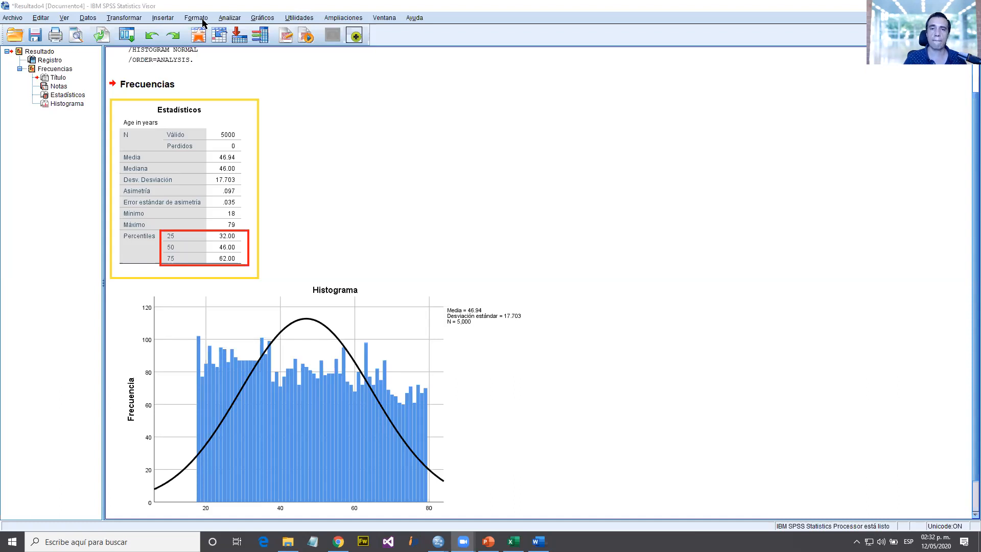
left_click(237, 17)
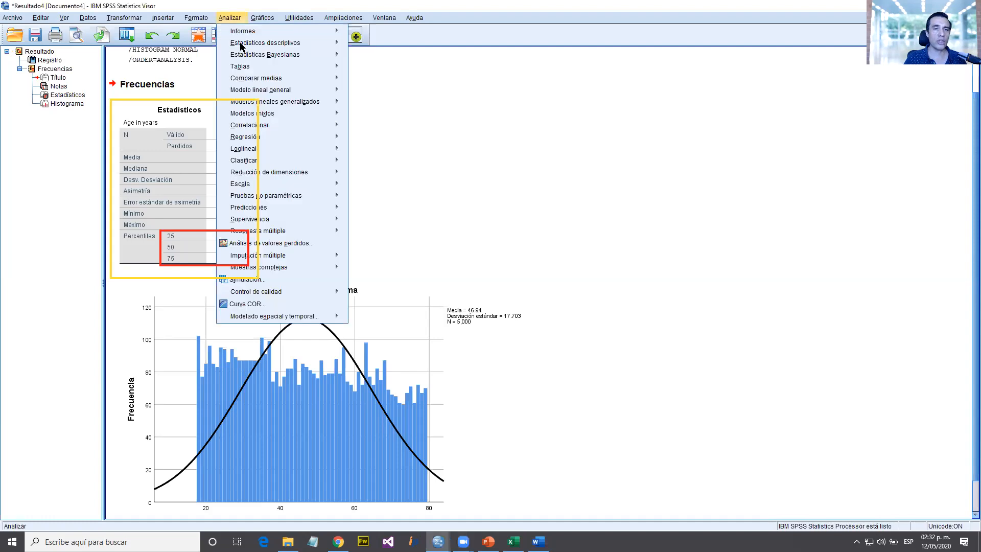
mouse_move(243, 44)
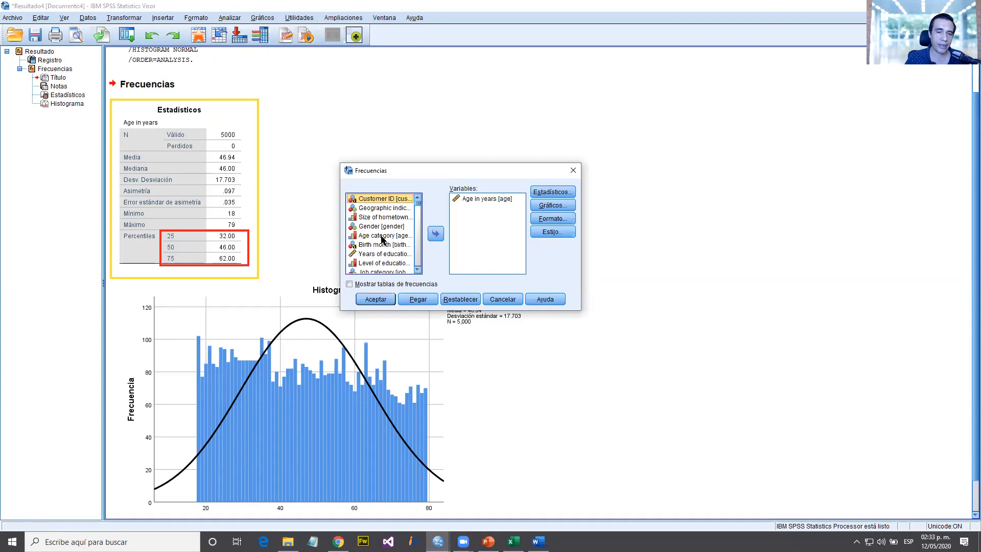
left_click(493, 301)
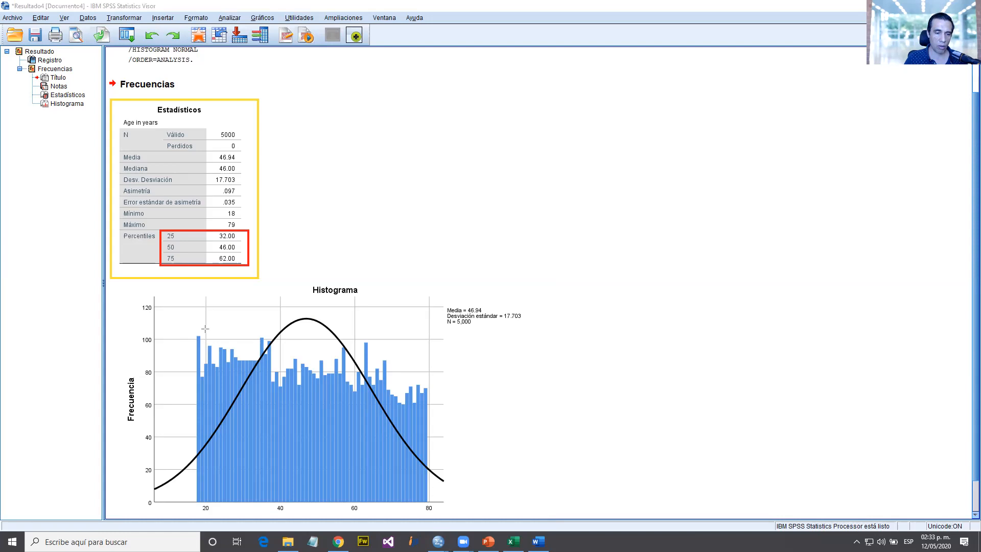
Compare the age histogram's bars with the normal curve at both tails and around the centre
left_click_drag(170, 324, 241, 411)
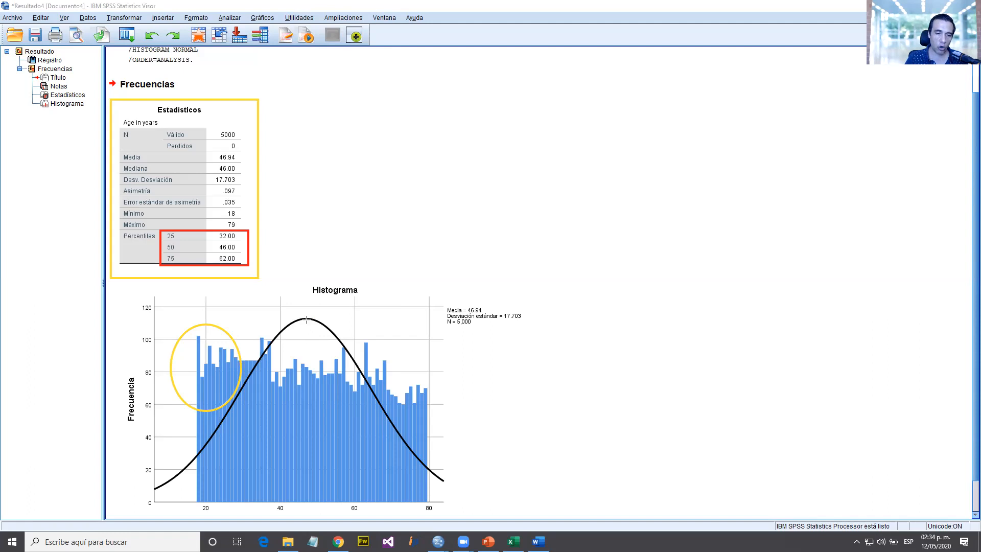
mouse_move(356, 400)
left_mouse_down()
mouse_move(258, 332)
mouse_move(259, 298)
left_mouse_up()
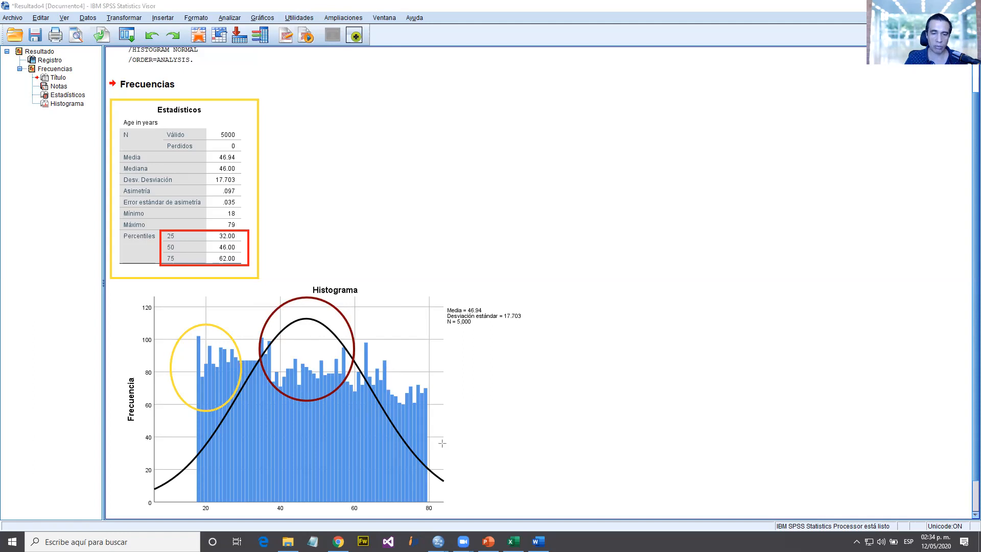
left_click_drag(442, 443, 378, 380)
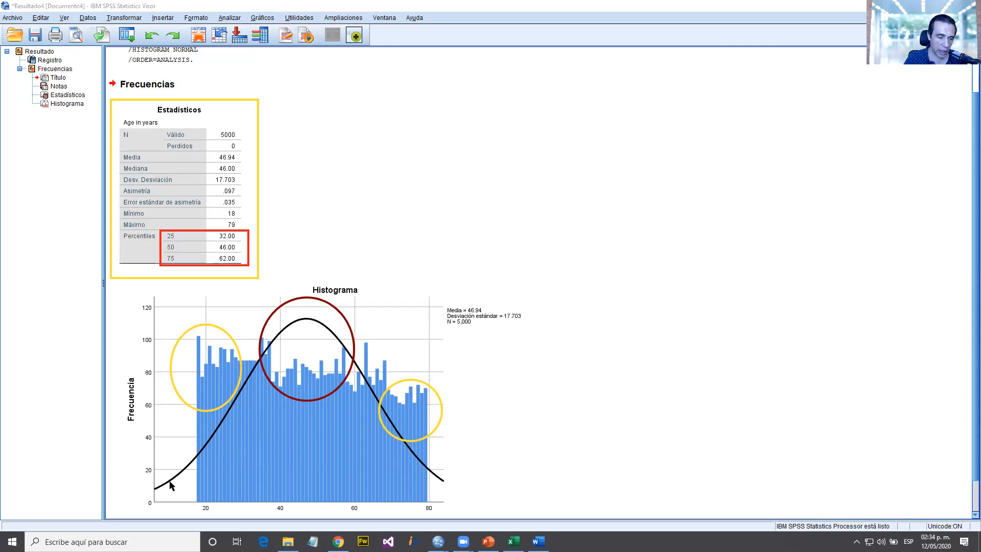
left_click(191, 462)
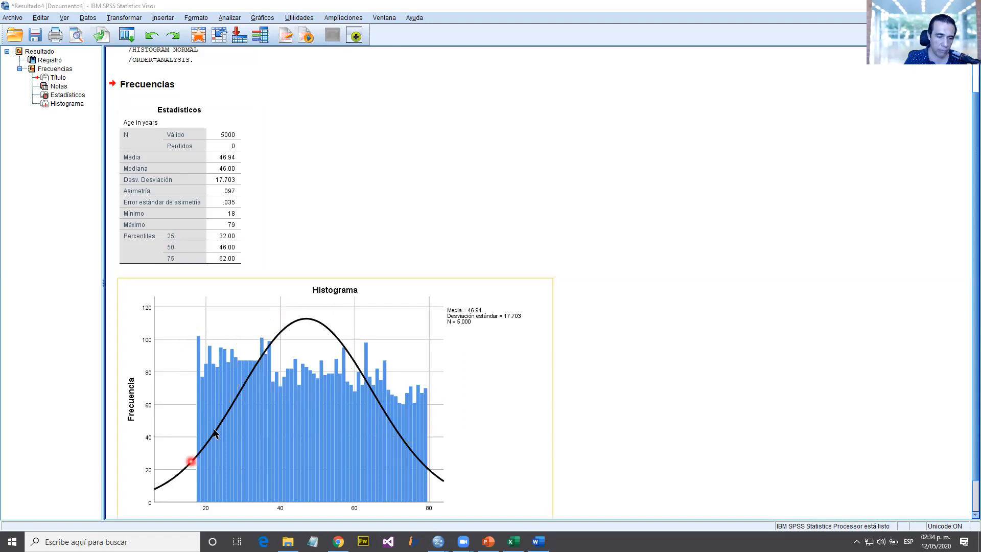
left_click(243, 387)
left_click(342, 340)
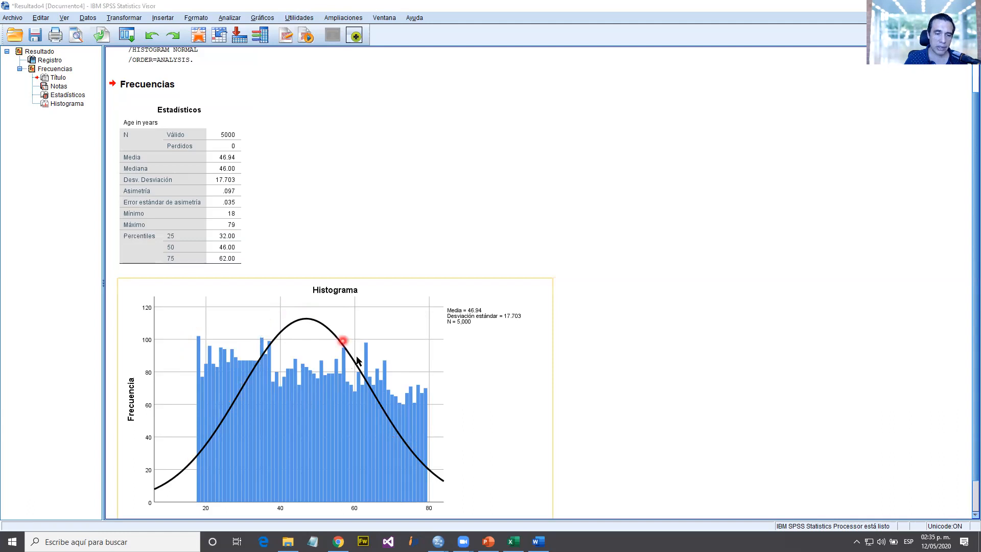
left_click(443, 476)
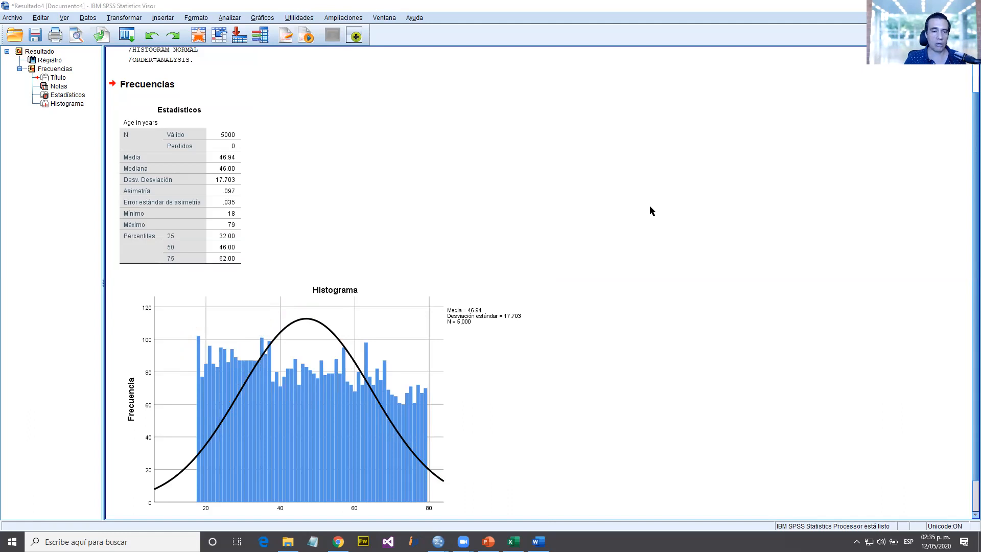
Check the remaining activities in the Word exercise and switch back to the SPSS output
key("alt+Tab")
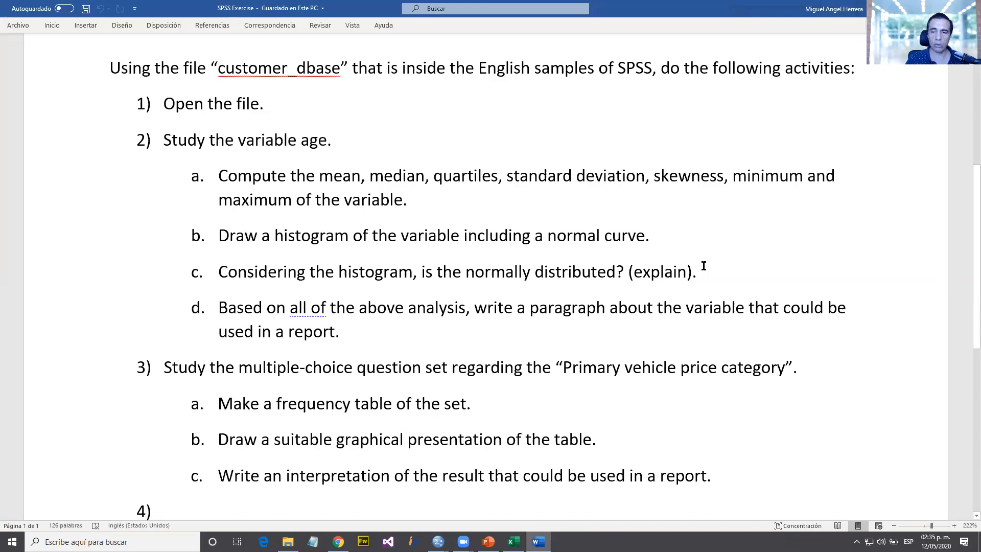
scroll(302, 286, "down", 3)
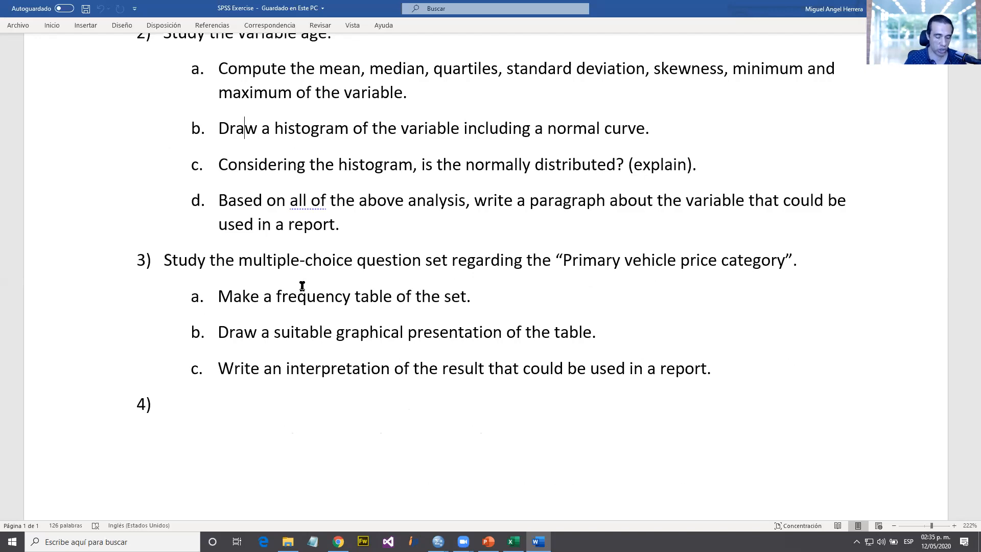
key("alt+Tab")
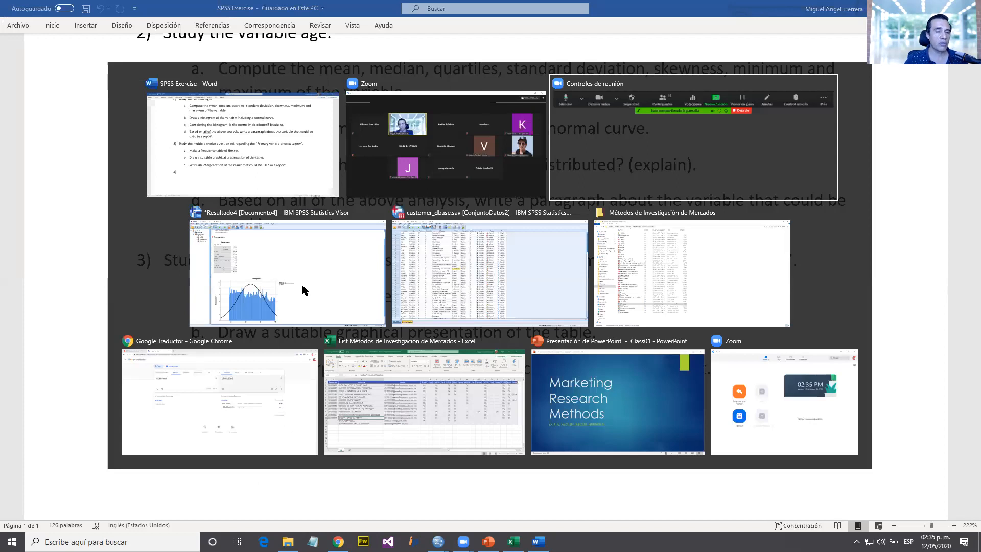
left_click(304, 290)
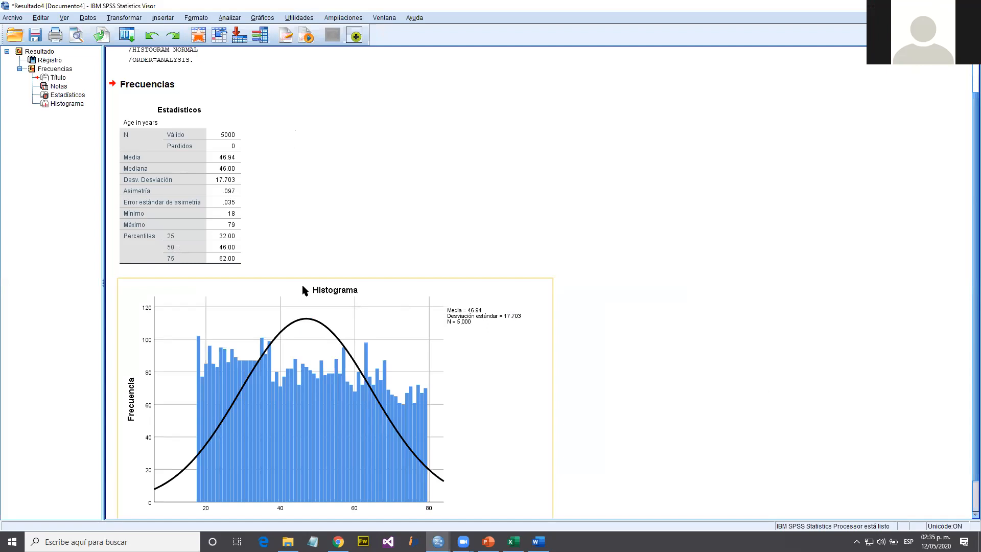
Review the complete age histogram with its normal curve, down to the horizontal axis title
left_click(430, 232)
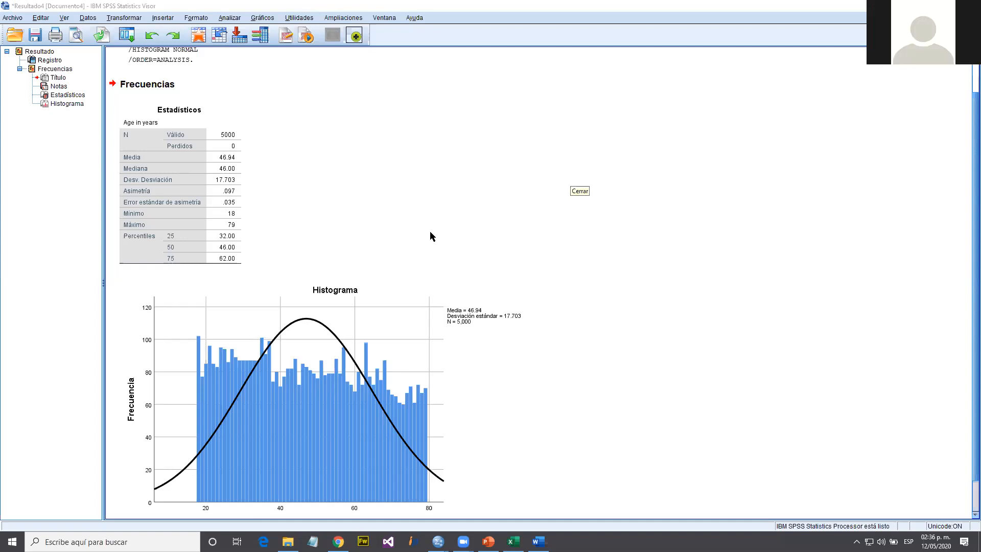
left_click(511, 373)
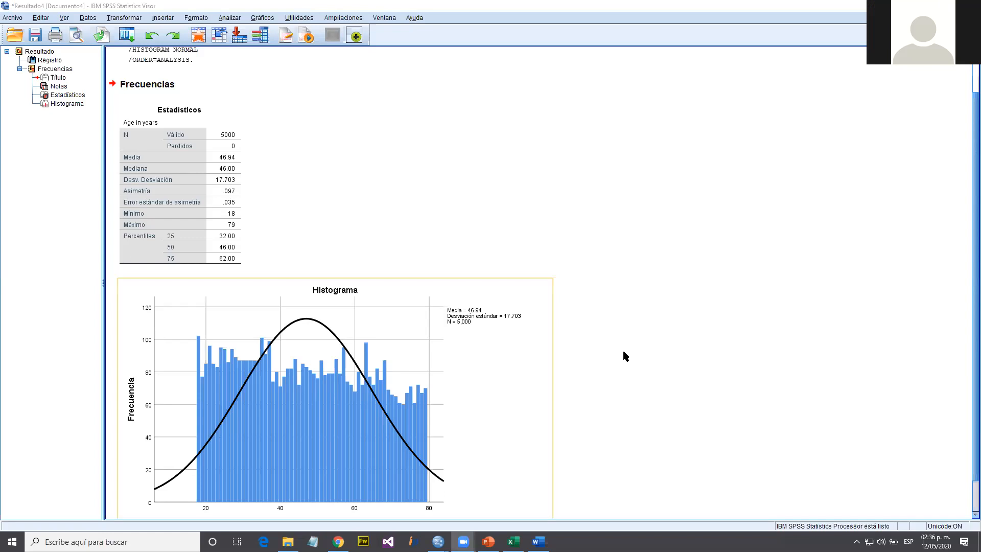
scroll(625, 356, "down", 2)
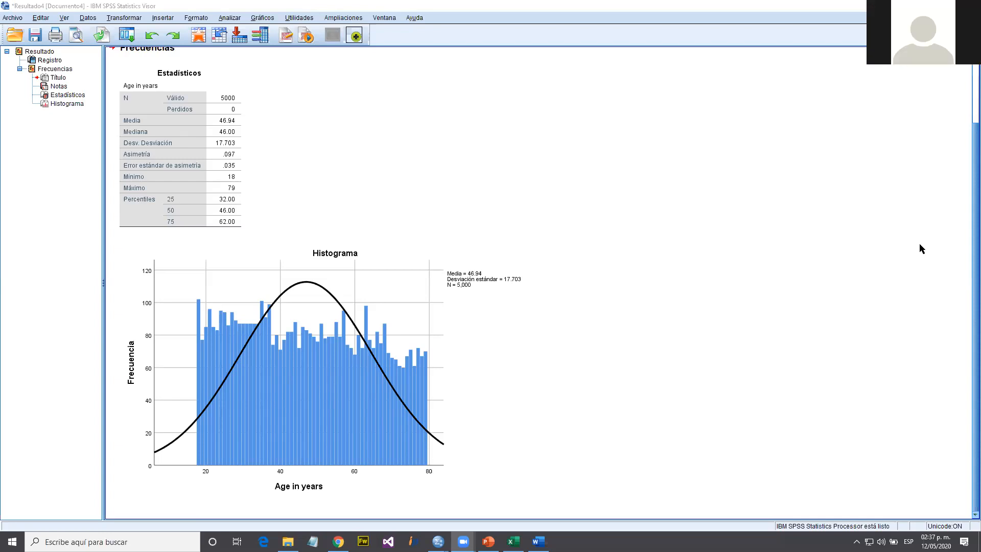
left_click(174, 327)
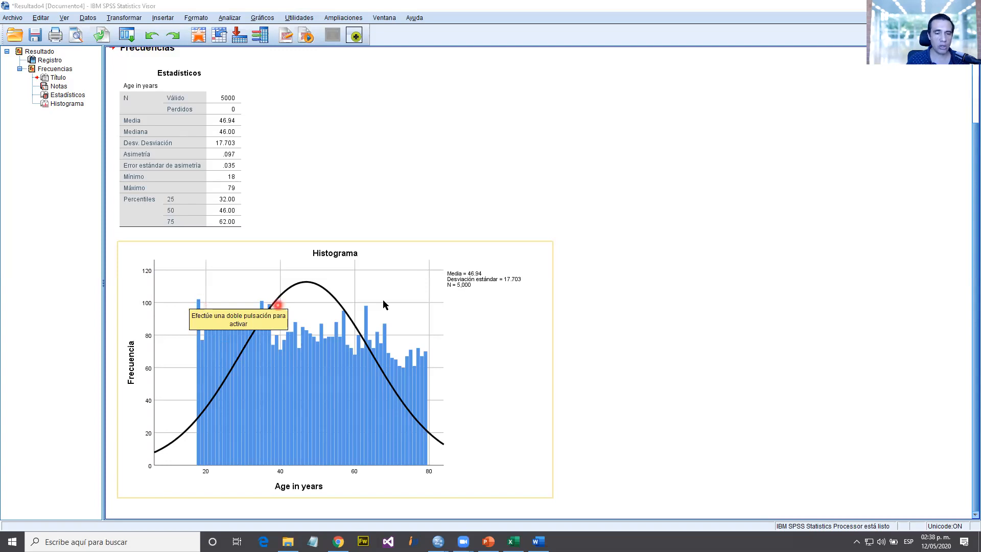
left_click(596, 249)
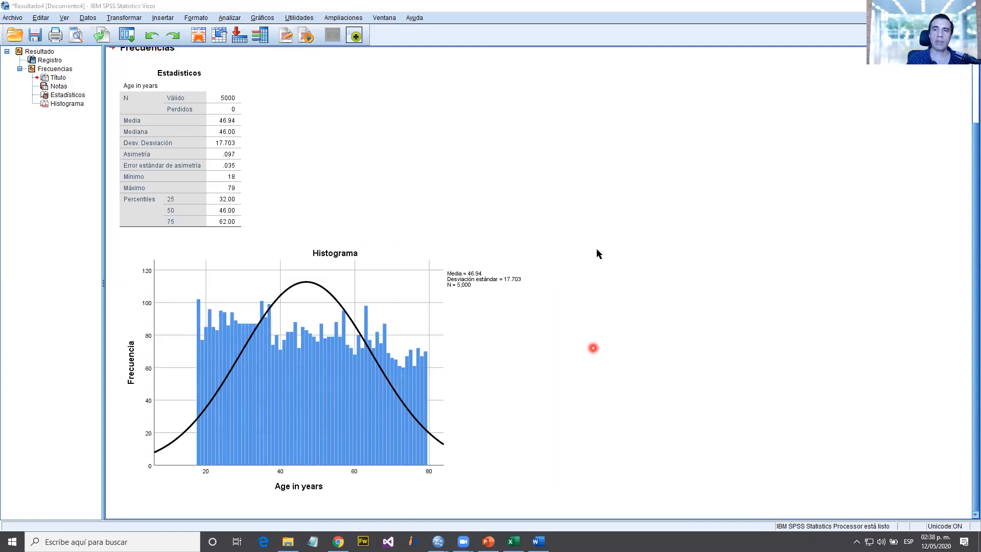
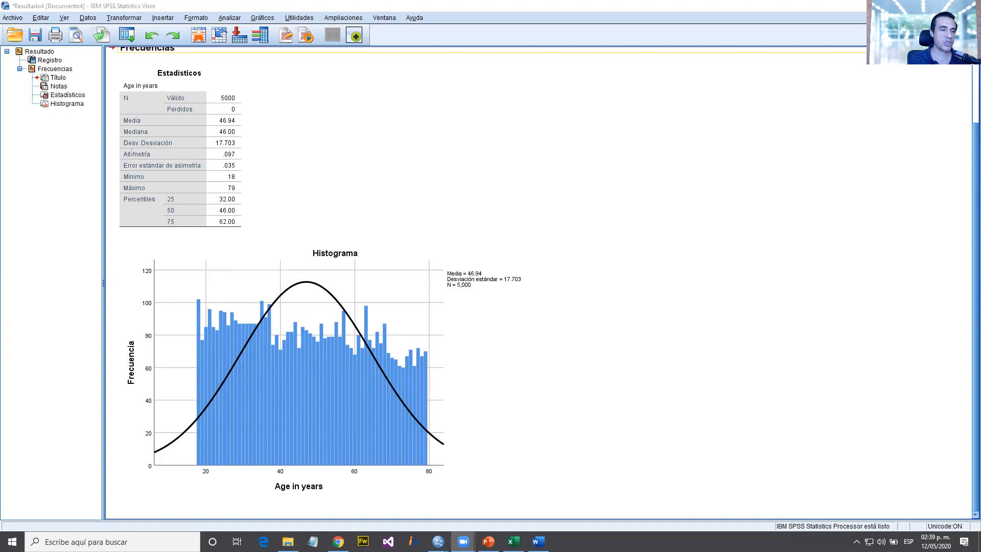
Examine the skewness, mean, median and standard deviation of age in the statistics table in relation to the histogram
left_click(118, 148)
left_click(241, 159)
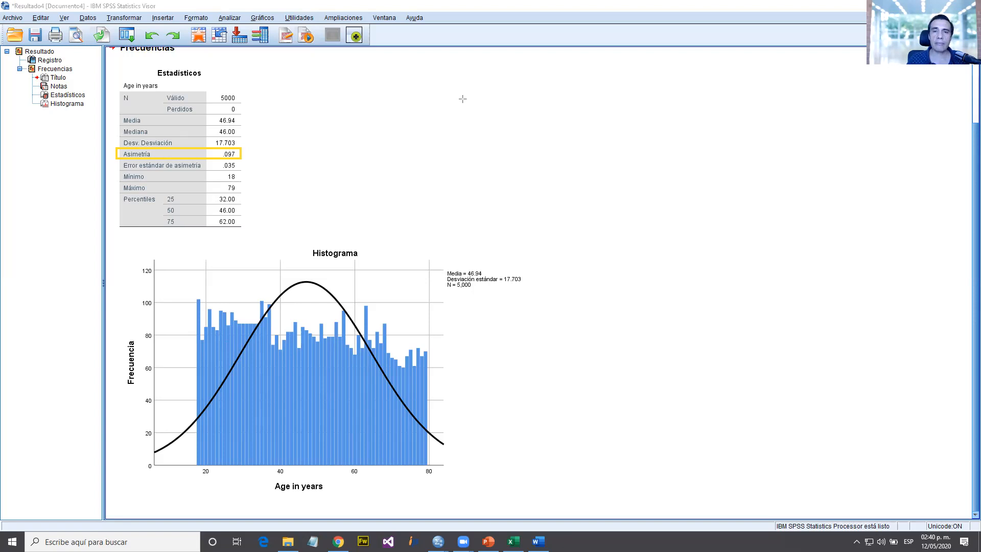
left_click(238, 132)
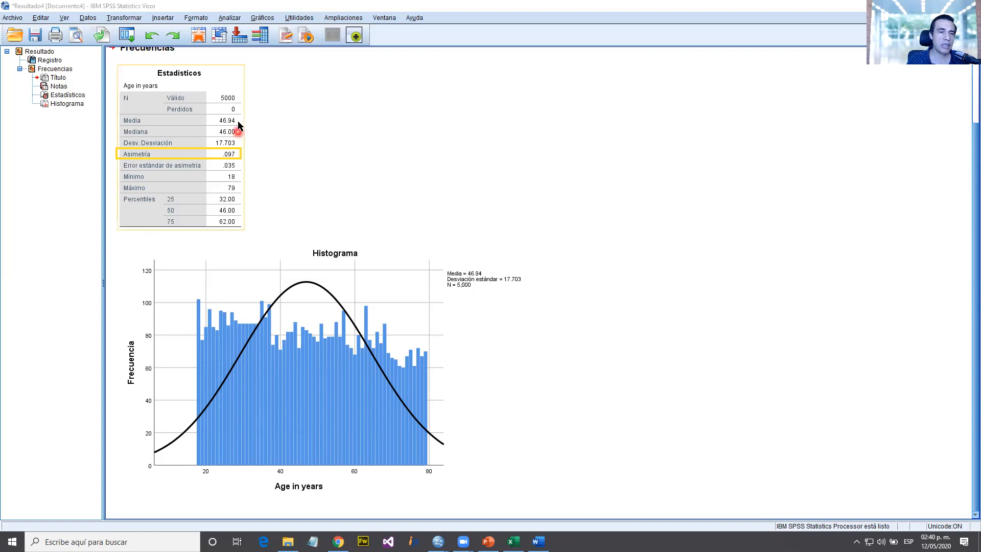
left_click(204, 132)
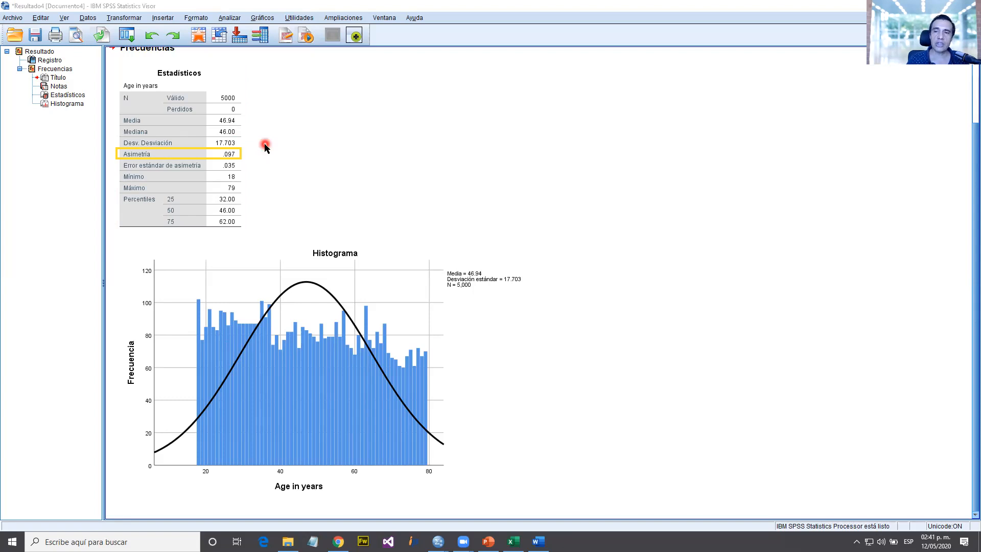
left_click(224, 175)
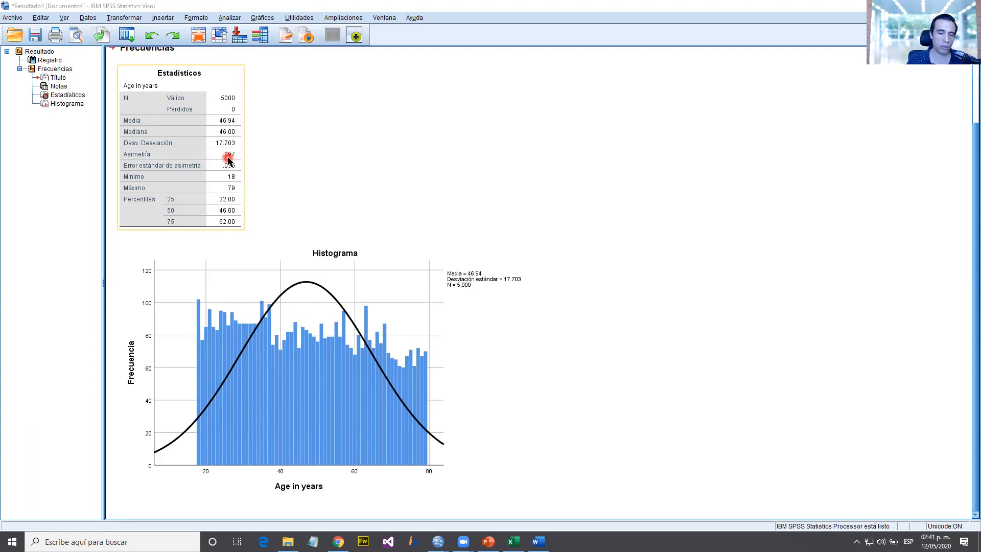
left_click(419, 310)
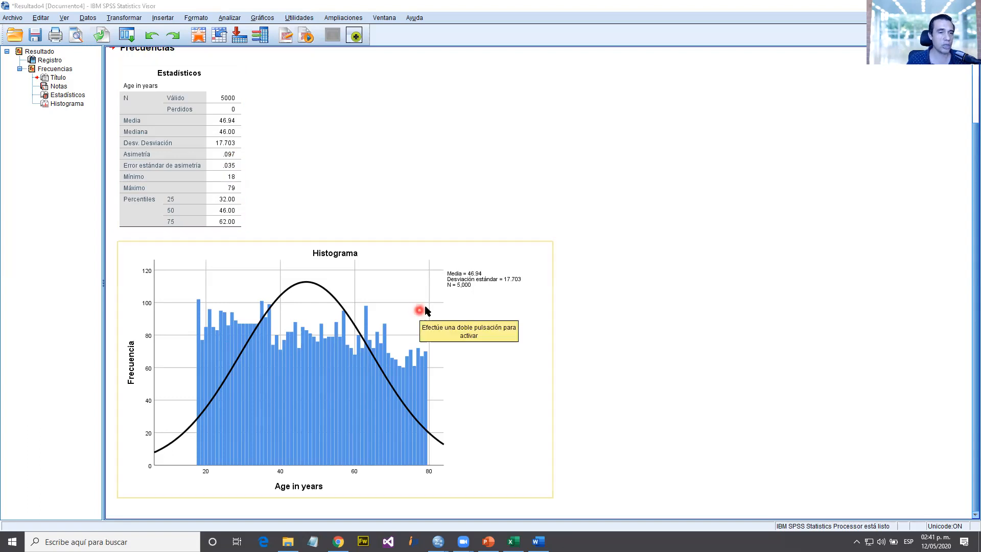
left_click(283, 154)
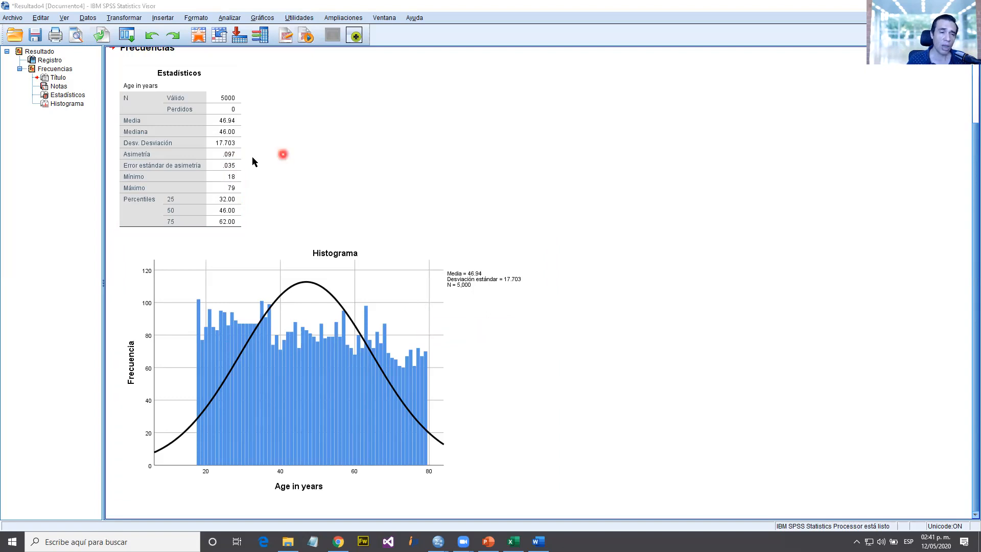
left_click(252, 158)
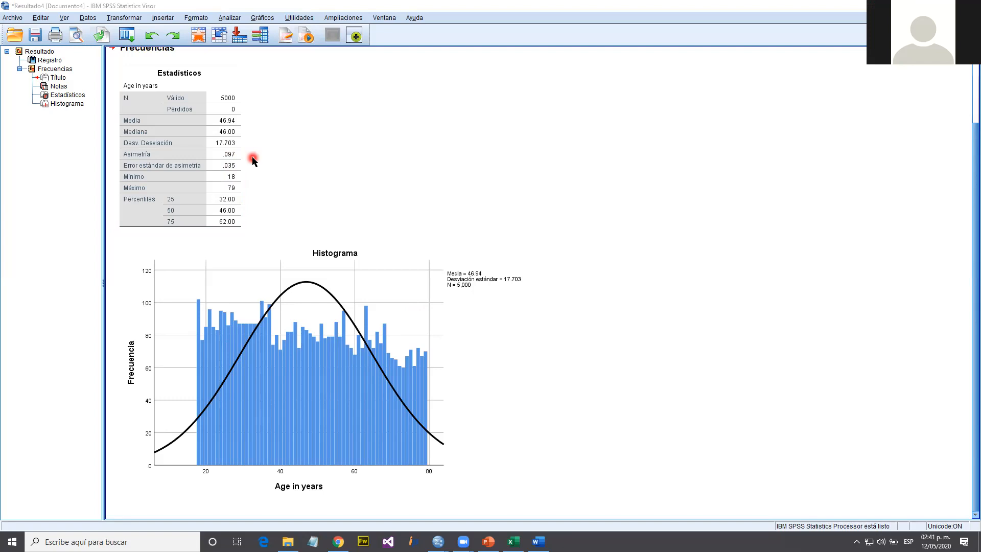
left_click(221, 143)
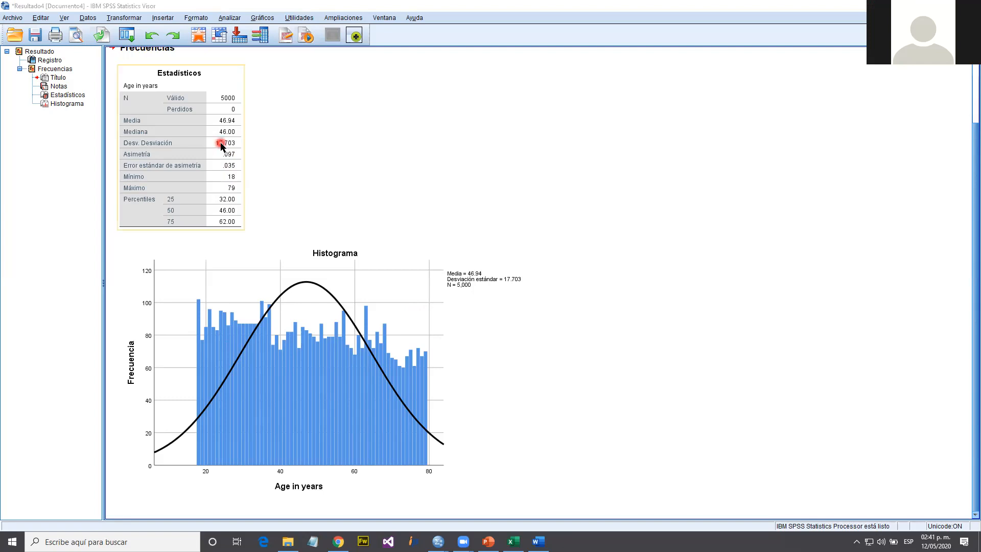
left_click(226, 147)
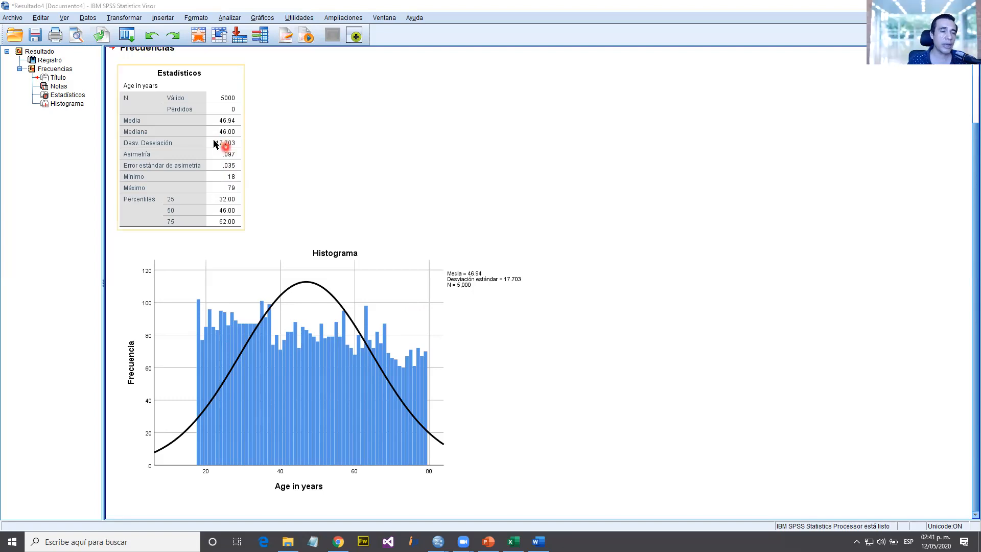
left_click(222, 144)
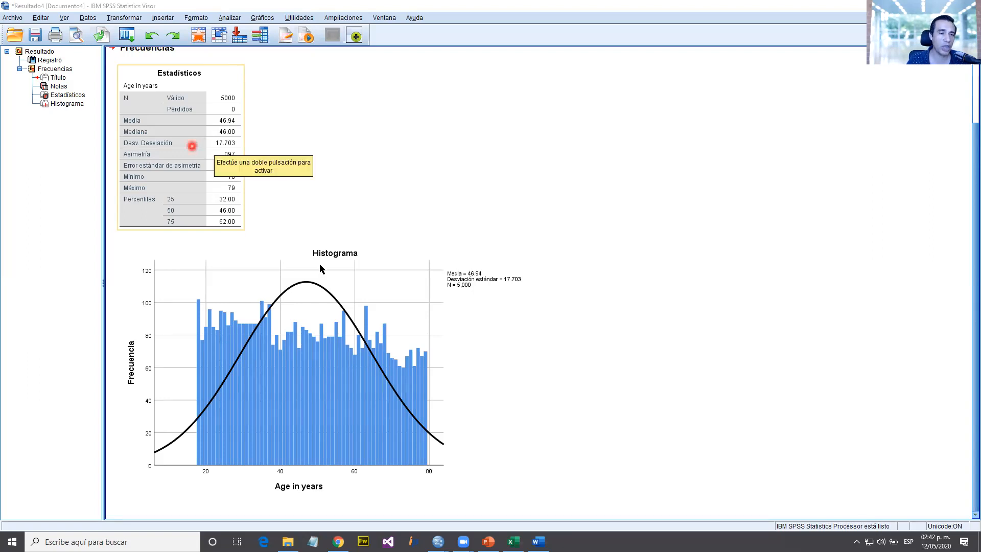
Frame the percentile rows of the age statistics table and annotate the output with "5000/4 = 1250" and "25%" beneath it
left_click(288, 196)
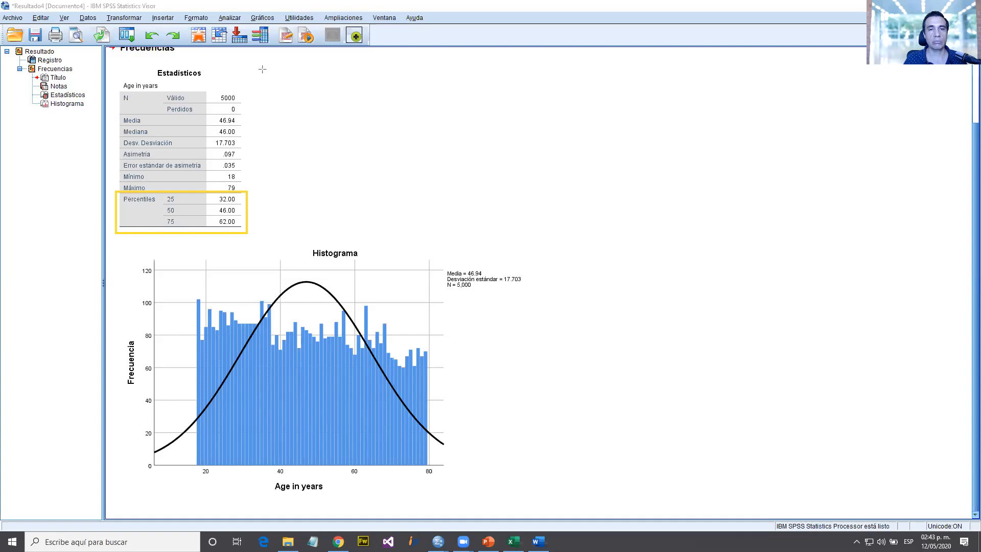
left_click(393, 105)
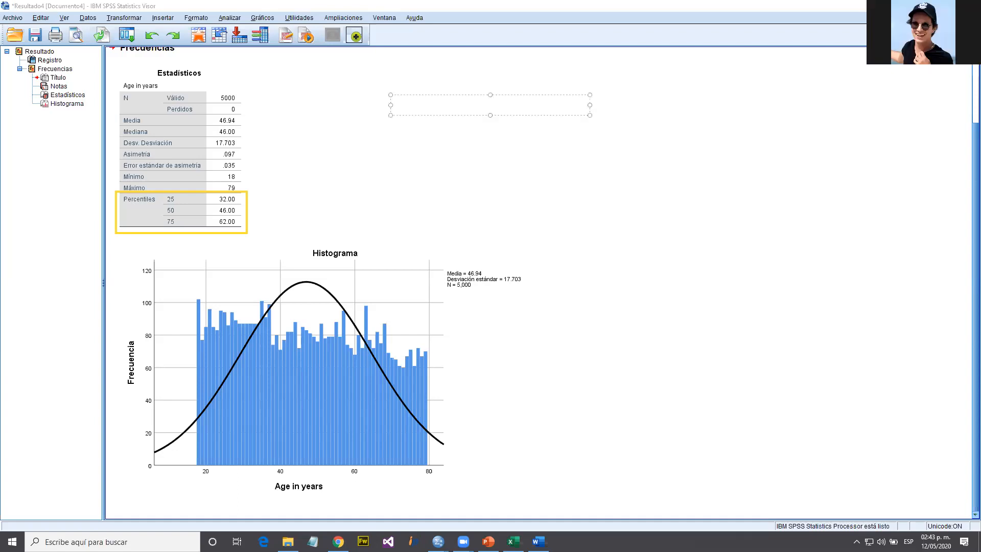
type("5000")
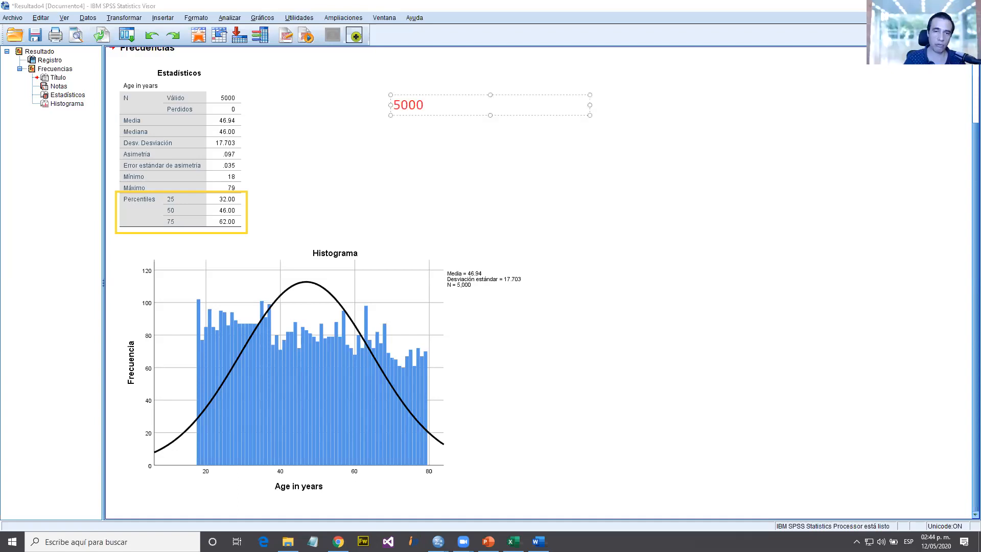
type("/4 = ")
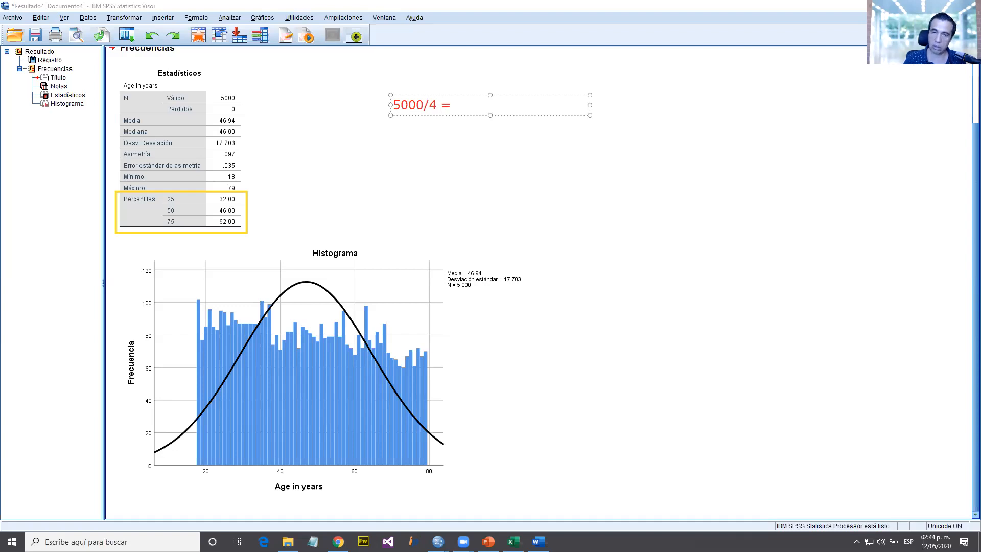
type("1250")
key("Escape")
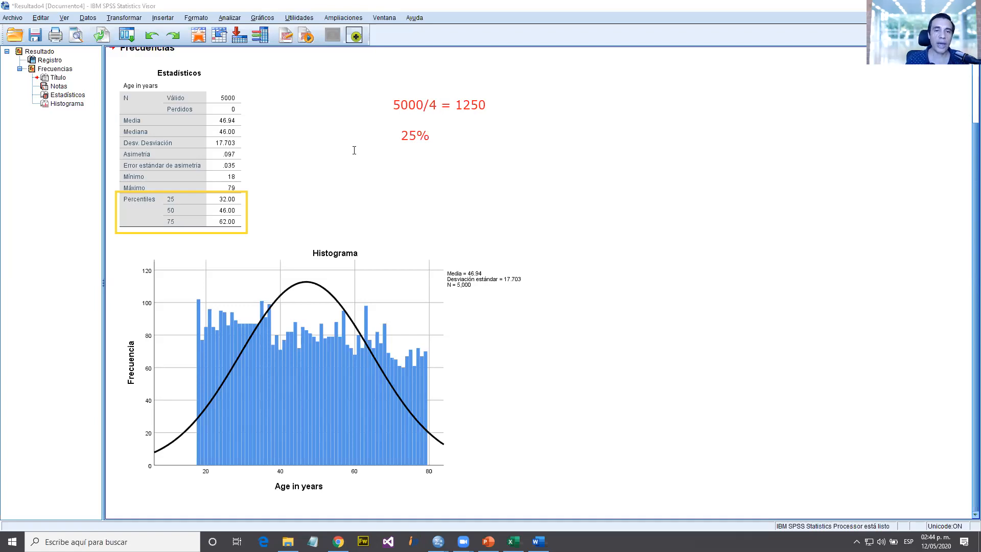
Add the note "Under 32 years" below the 25% annotation and check it against the 25th percentile in the statistics table
left_click(408, 197)
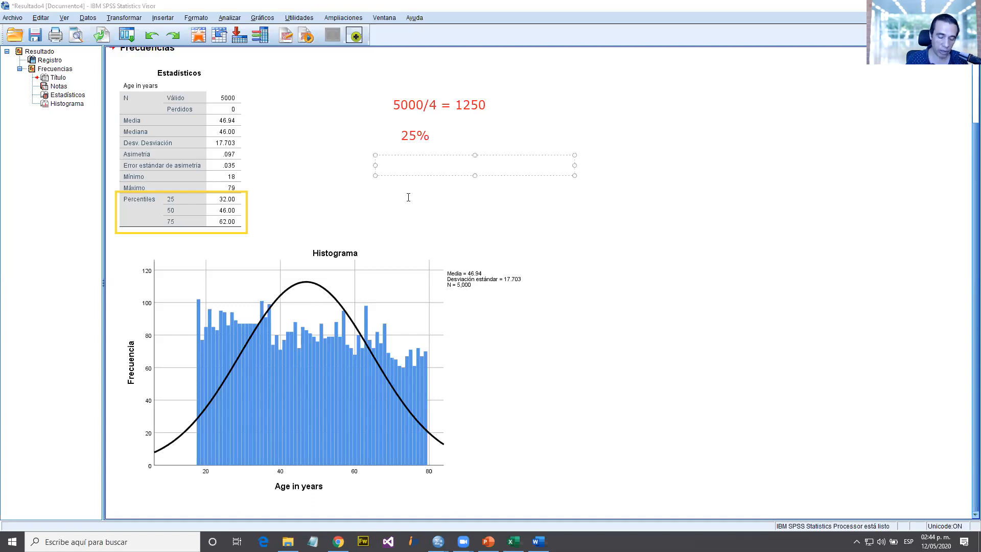
type("Un")
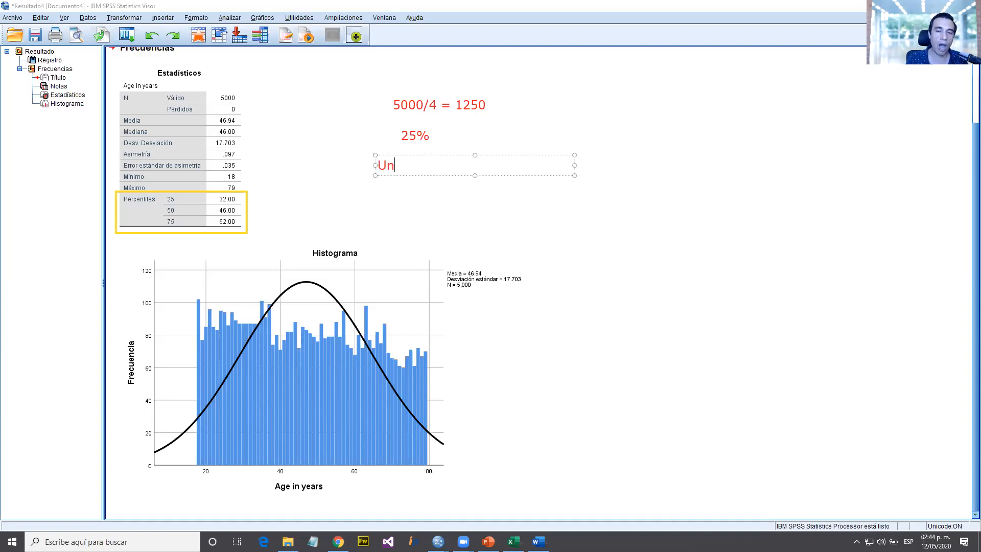
type("der")
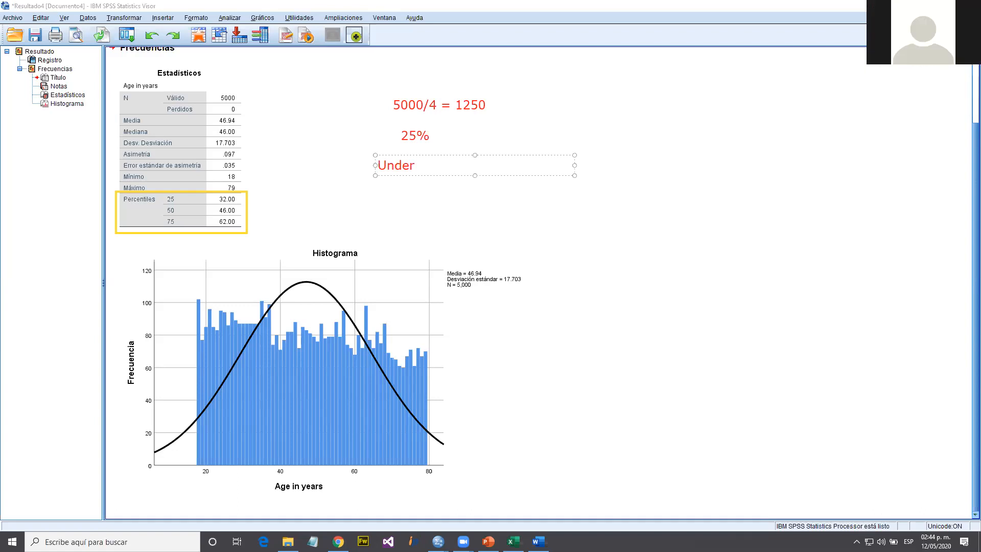
type(" 32 years")
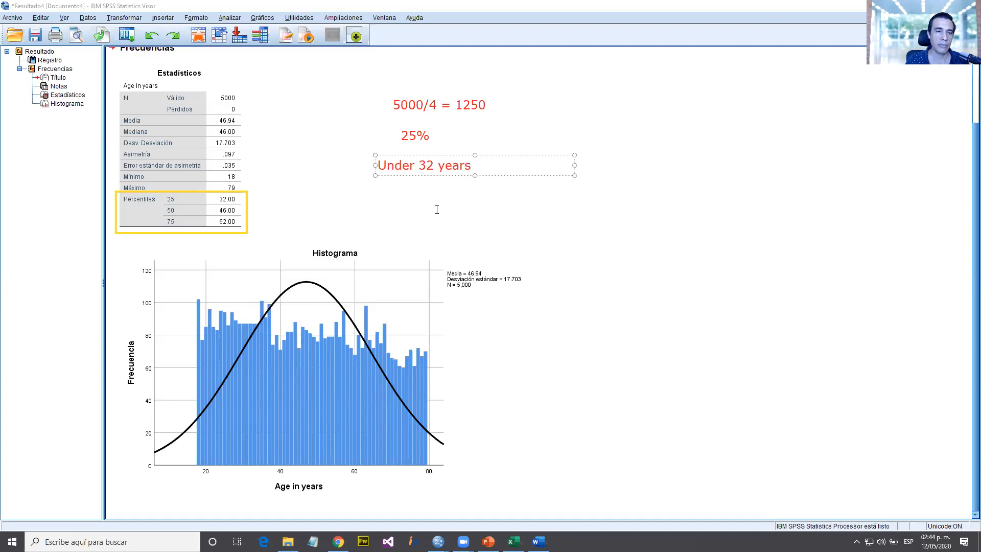
left_click(418, 206)
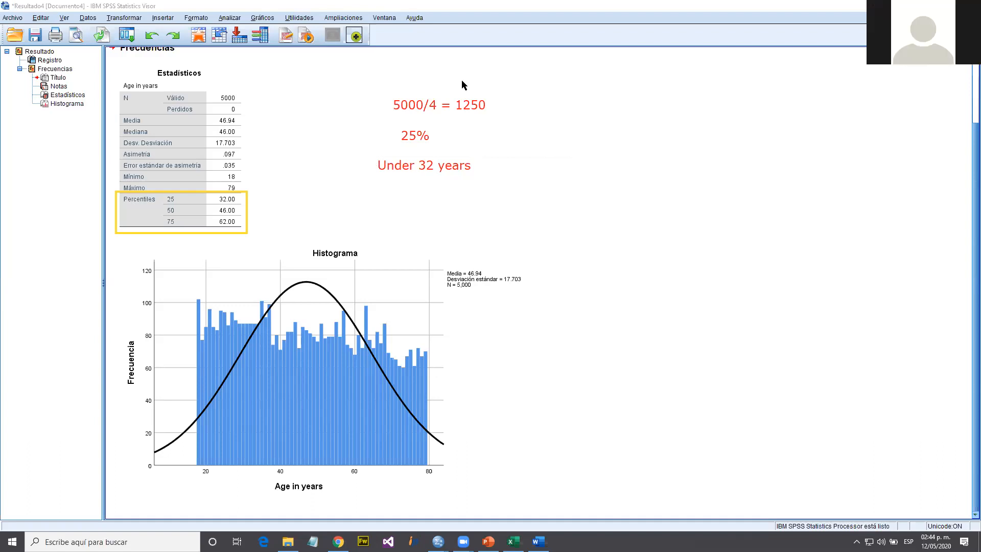
left_click(223, 200)
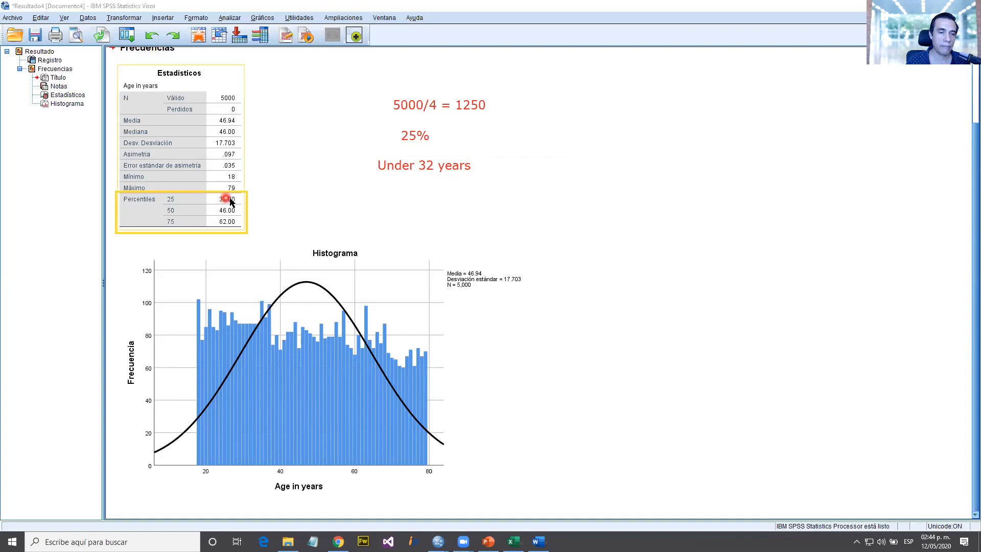
left_click(231, 201)
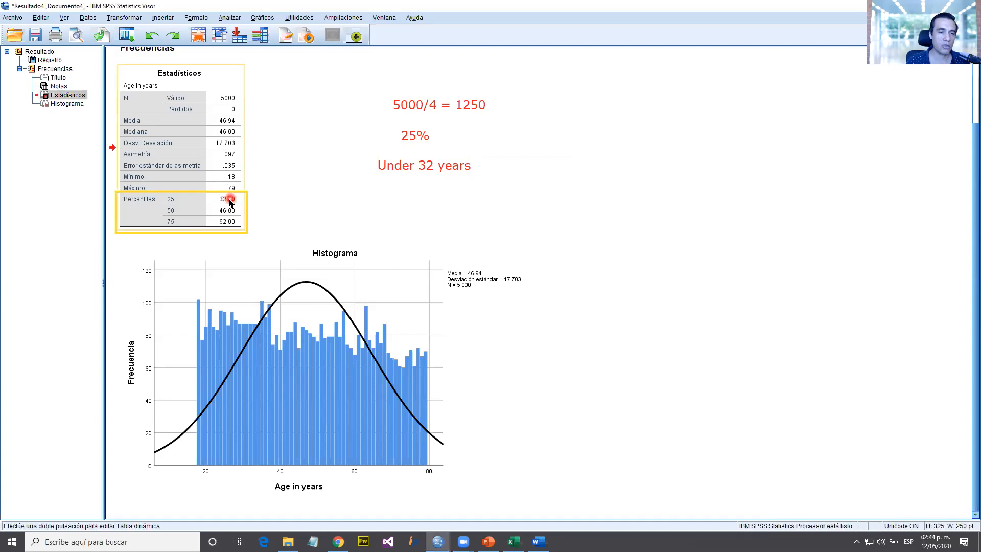
left_click(476, 179)
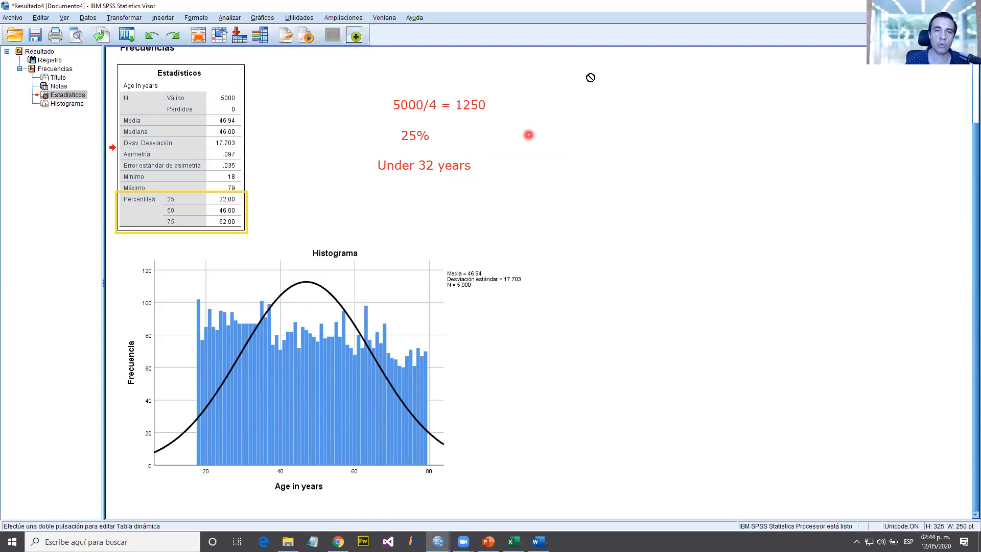
Add a text annotation reading "From 32 up to 46" below the "Under 32 years" note
left_click(378, 180)
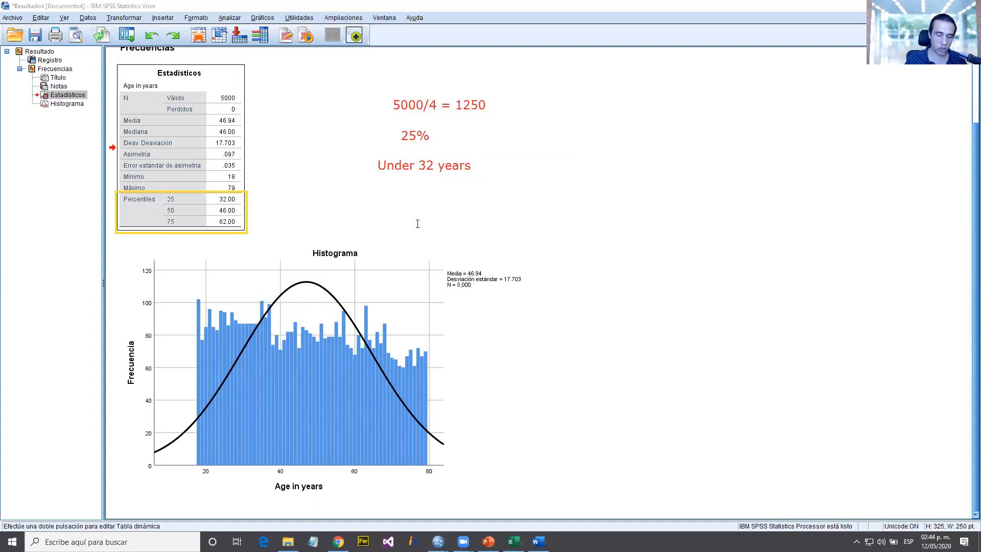
type("From 32")
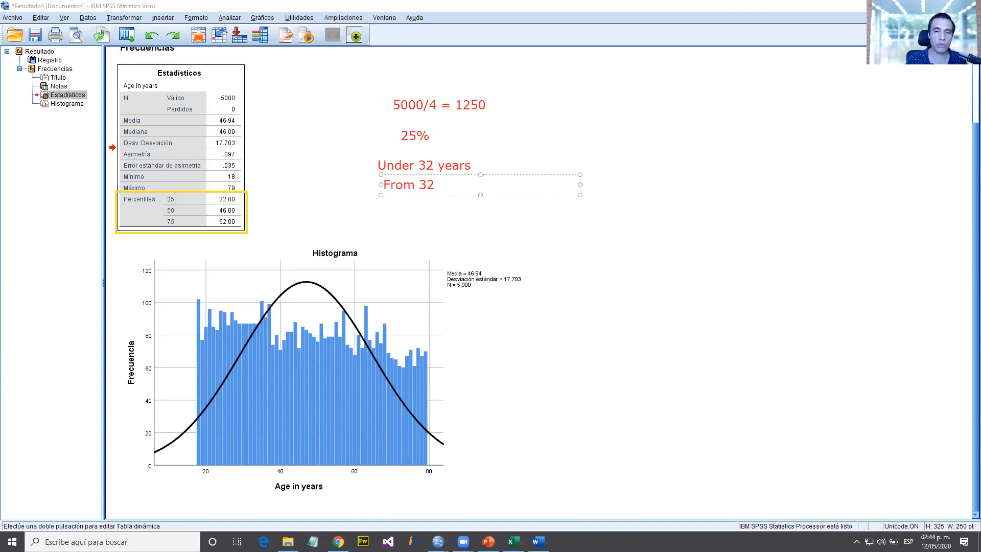
type(" upt")
key("BackSpace")
type("to 46")
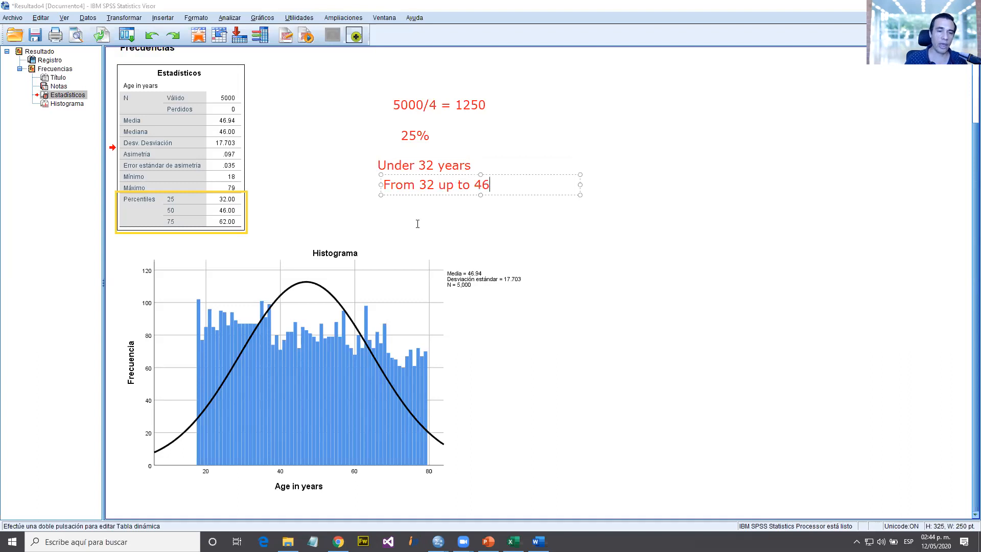
Complete the list of age groups with the lines "From 46 up to 62" and "62 and above"
key("Return")
type("From 4")
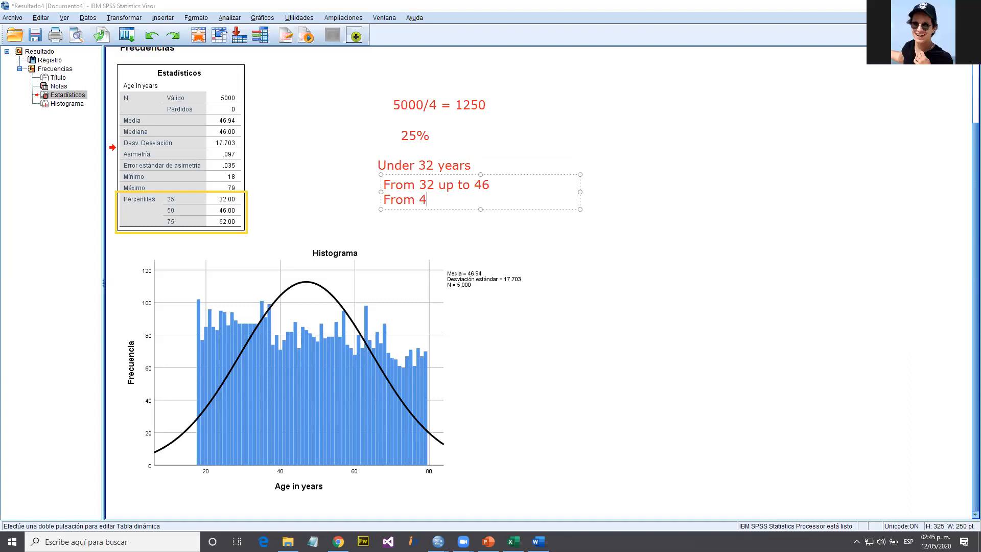
type("6 up to")
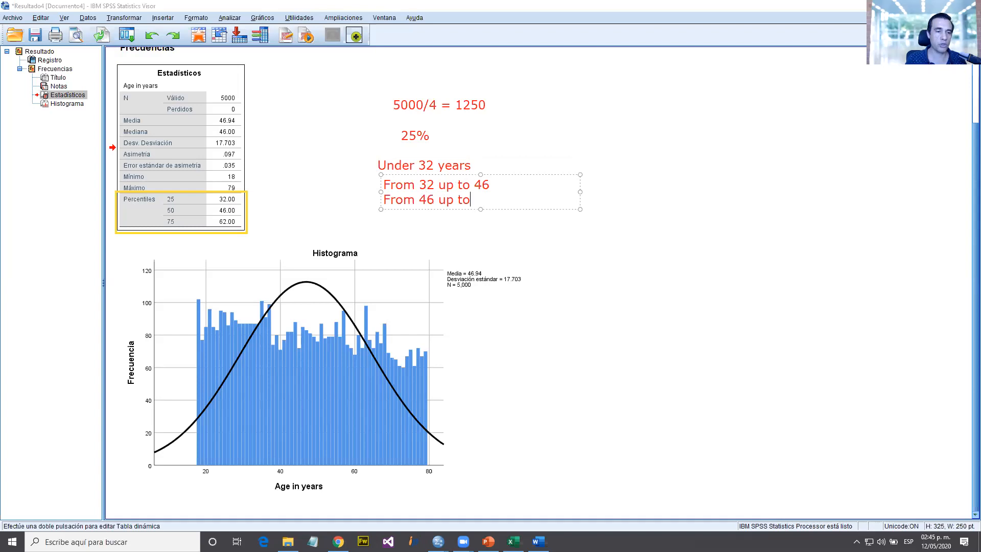
type(" 62")
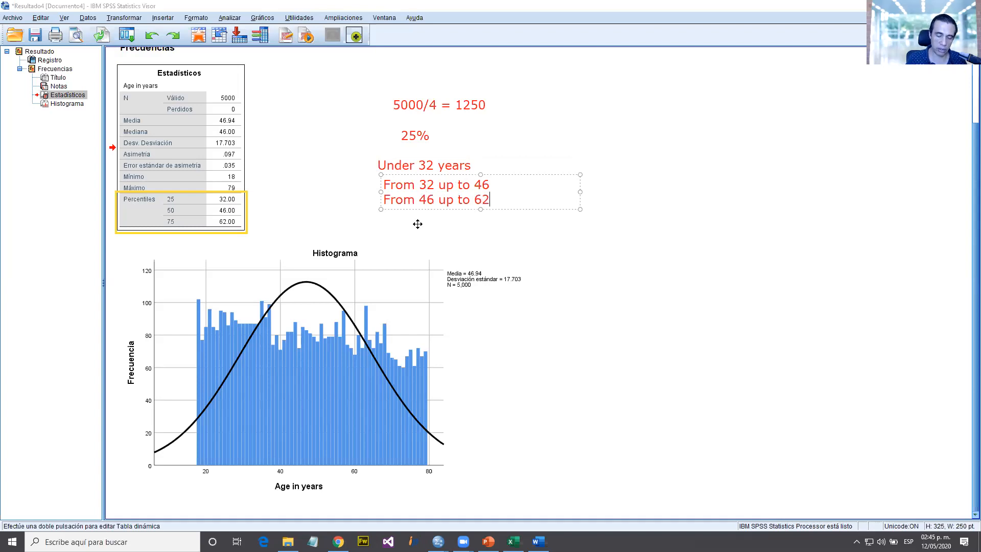
key("Return")
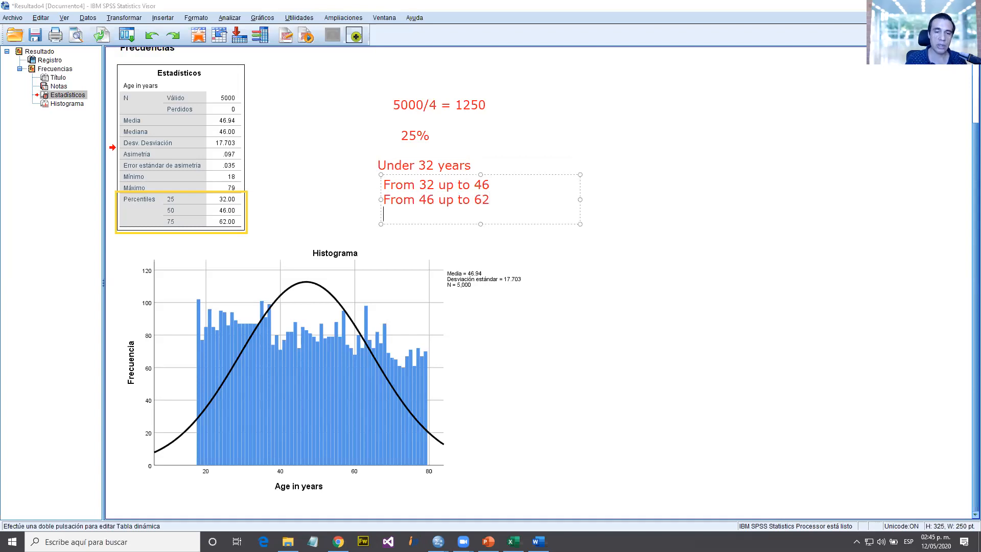
type("62 and above")
left_click(626, 250)
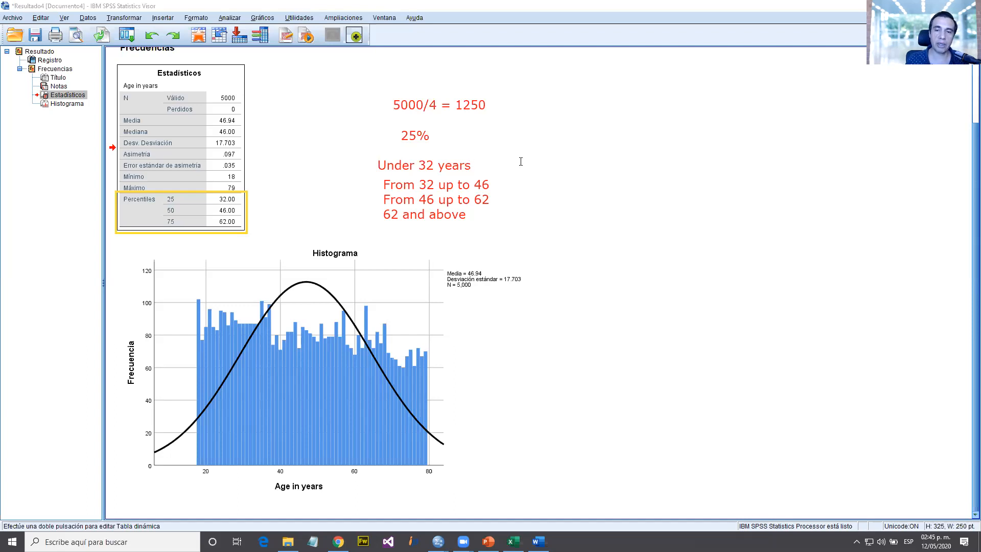
Add a text annotation beside the age groups with the lines "Open on the right" and "Closed on the left"
left_click(603, 209)
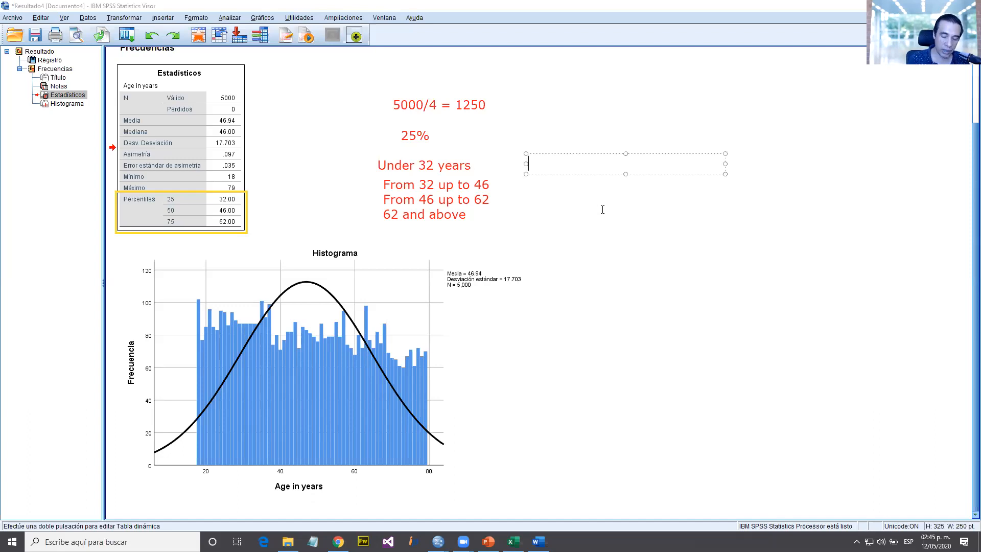
type("Open on the ")
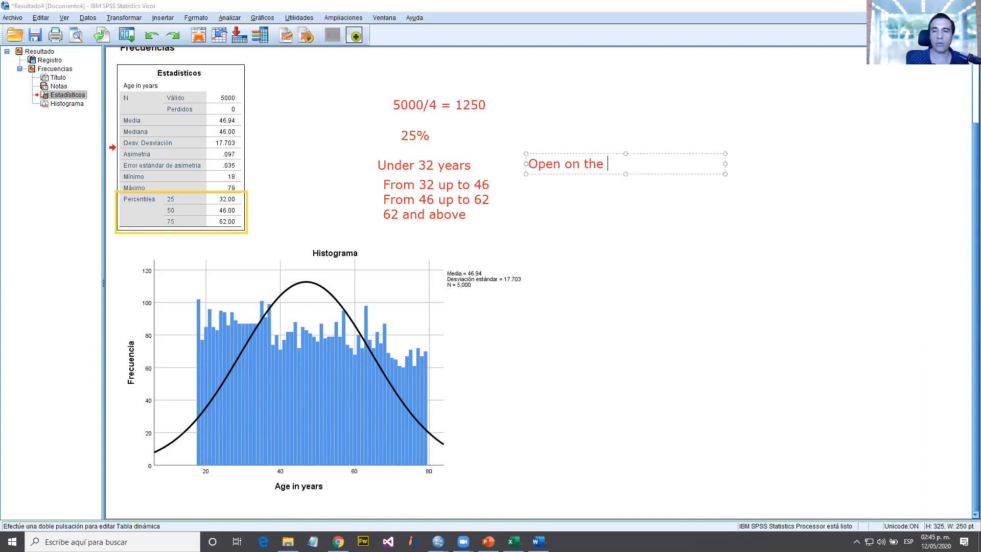
type("right")
key("Return")
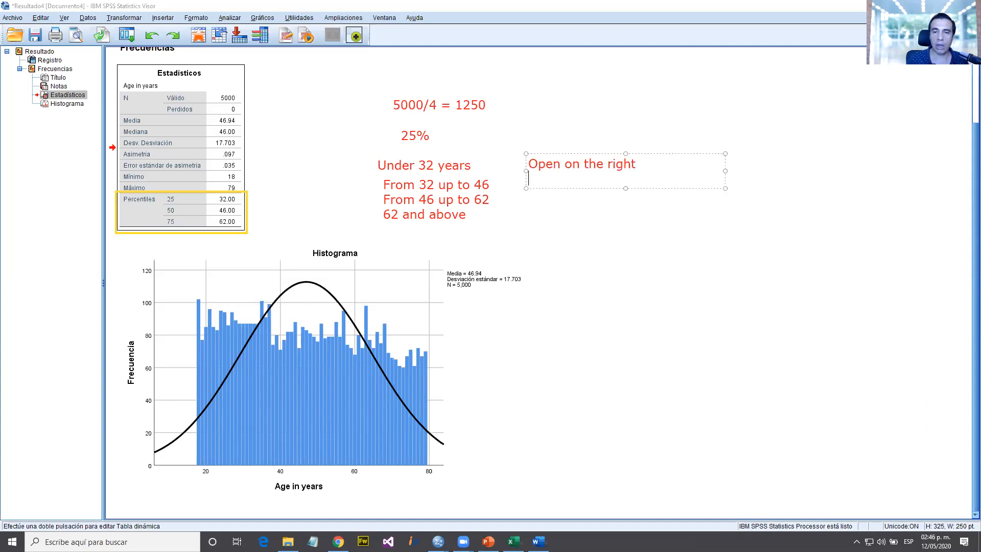
type("Closed on ")
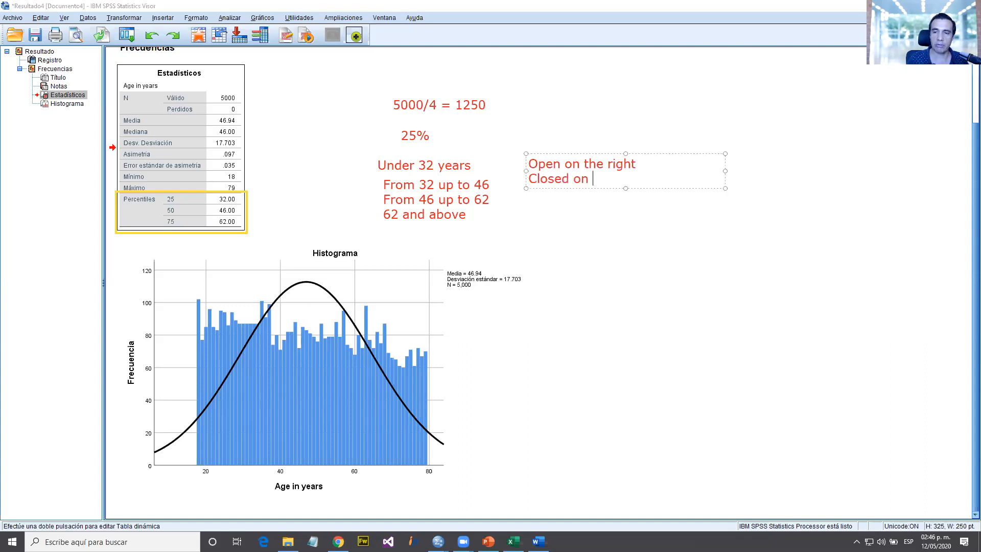
type("the left")
key("Return")
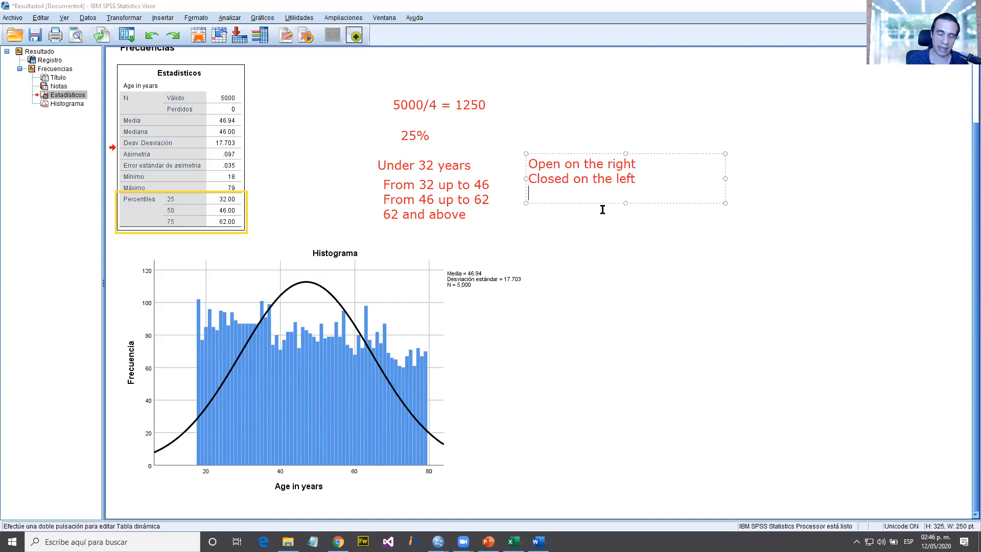
Below a blank line, write "Equal or more than 18 and less then 32" and widen the text box to fit it on one line
key("Return")
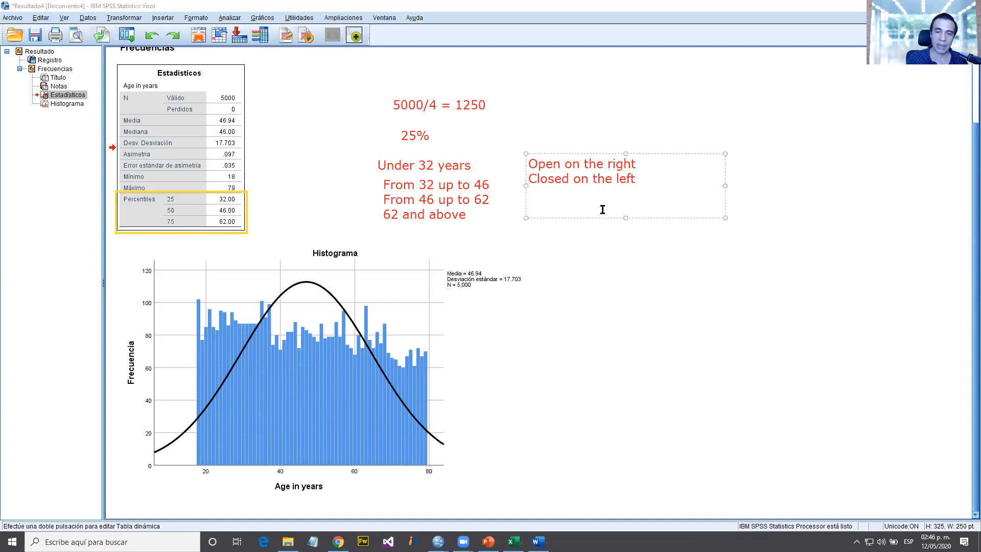
type("Equal to")
key("BackSpace")
key("BackSpace")
key("BackSpace")
type("or more than ")
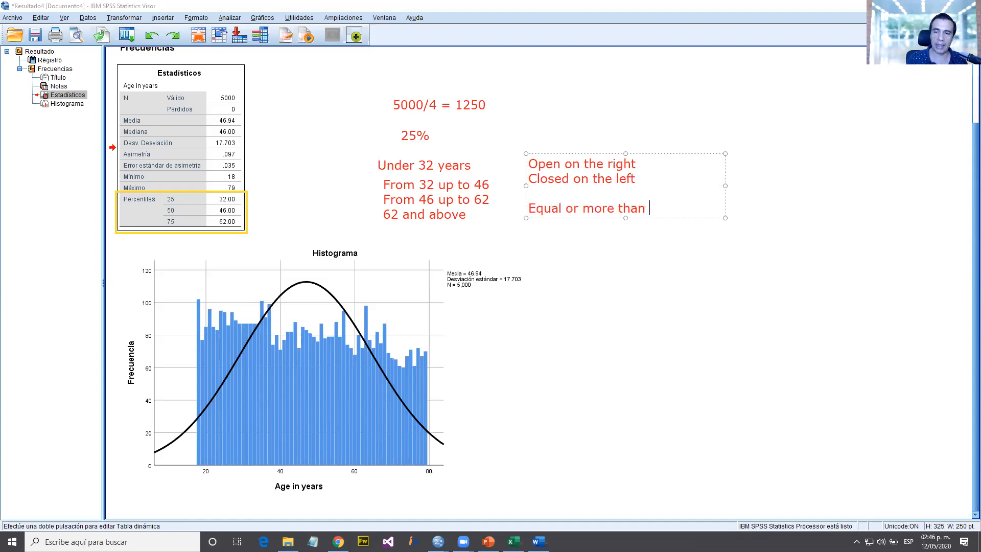
type("18")
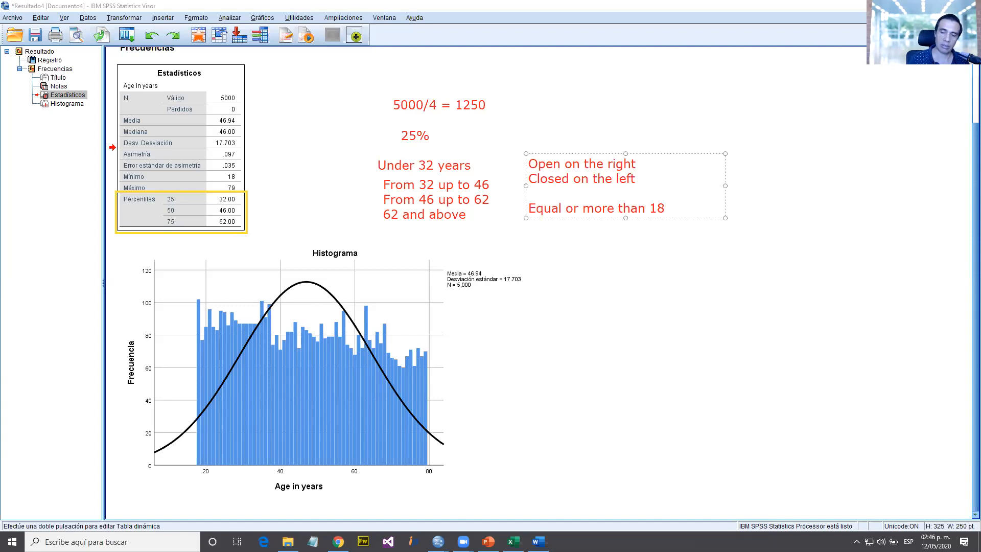
type(" and")
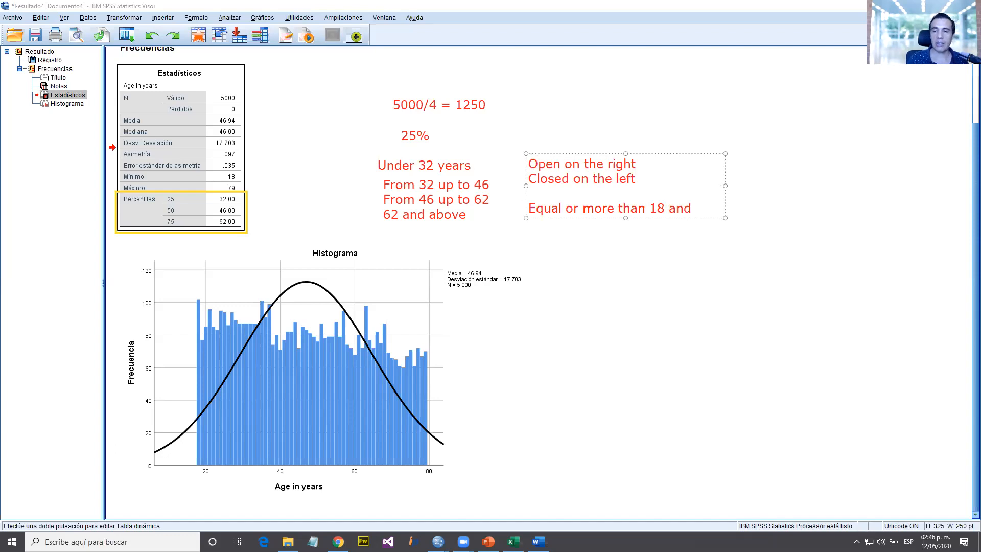
type(" l")
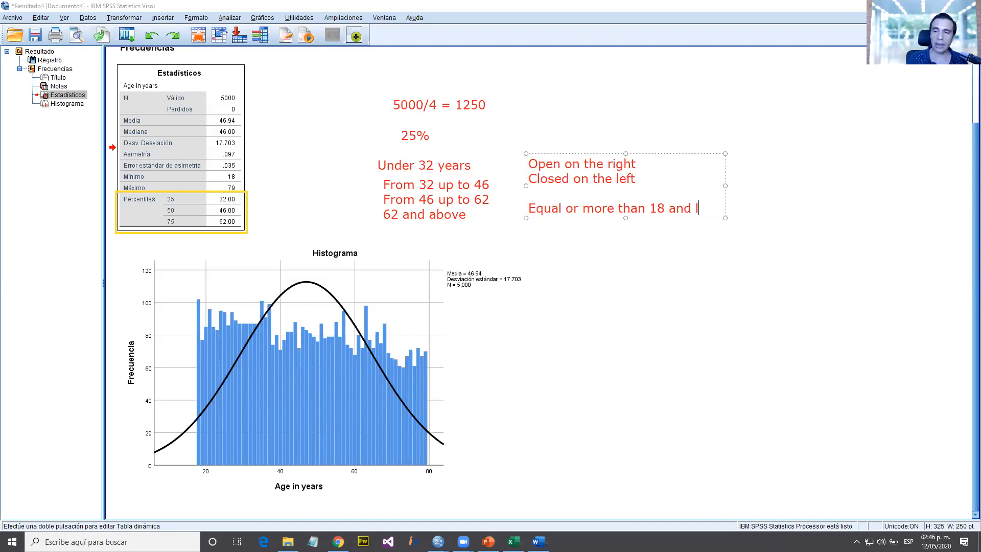
type("es")
key("BackSpace")
type("s then 32")
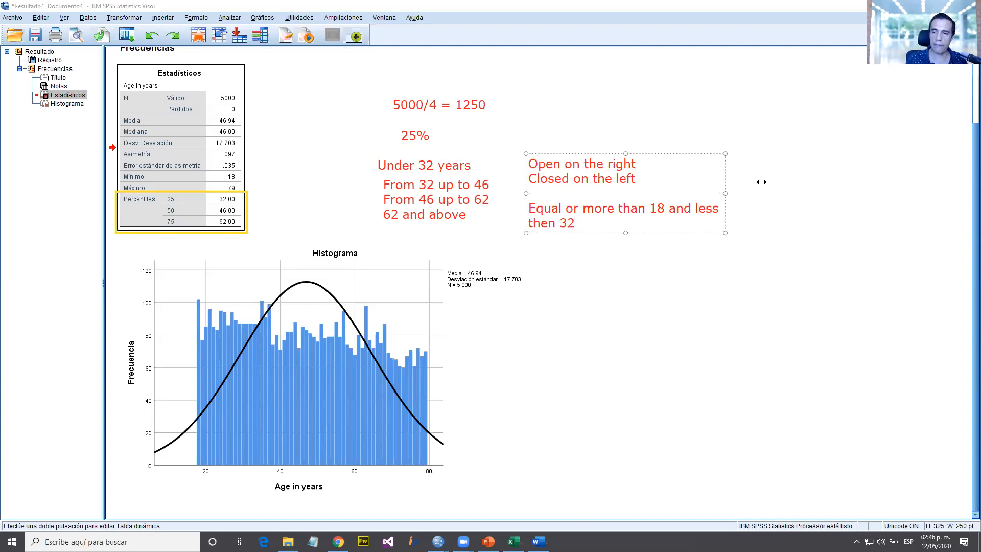
left_click_drag(725, 193, 793, 181)
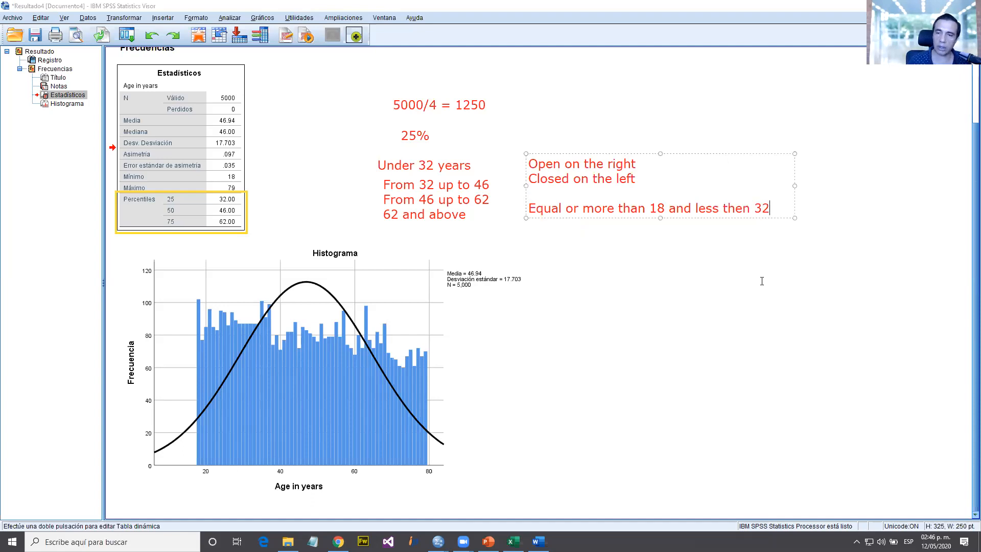
Add the line "Equal or more than 32 and less than 46" to the annotation and correct "then" to "than" in the line above
key("Return")
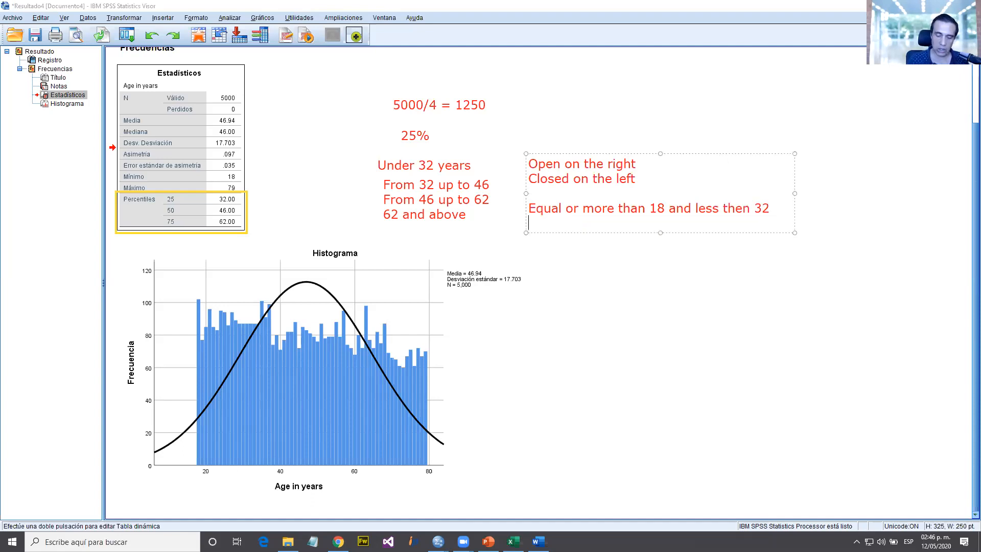
type("Eque")
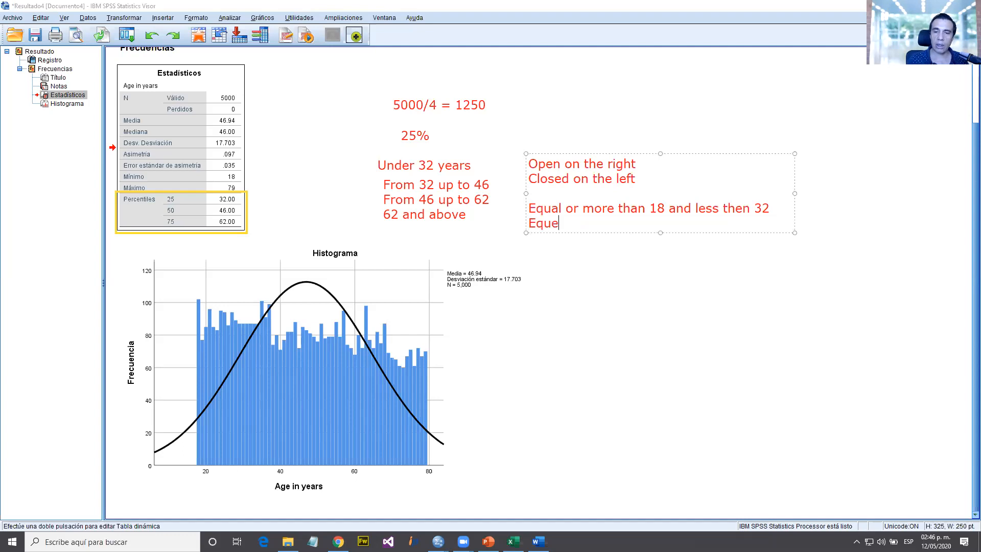
key("BackSpace")
type("al or more than 32 a")
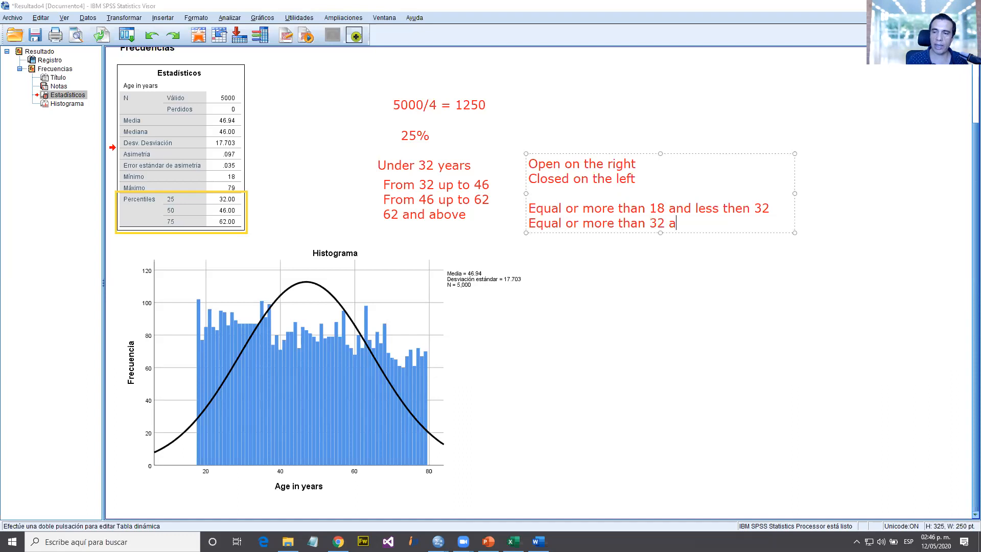
type("nd less ")
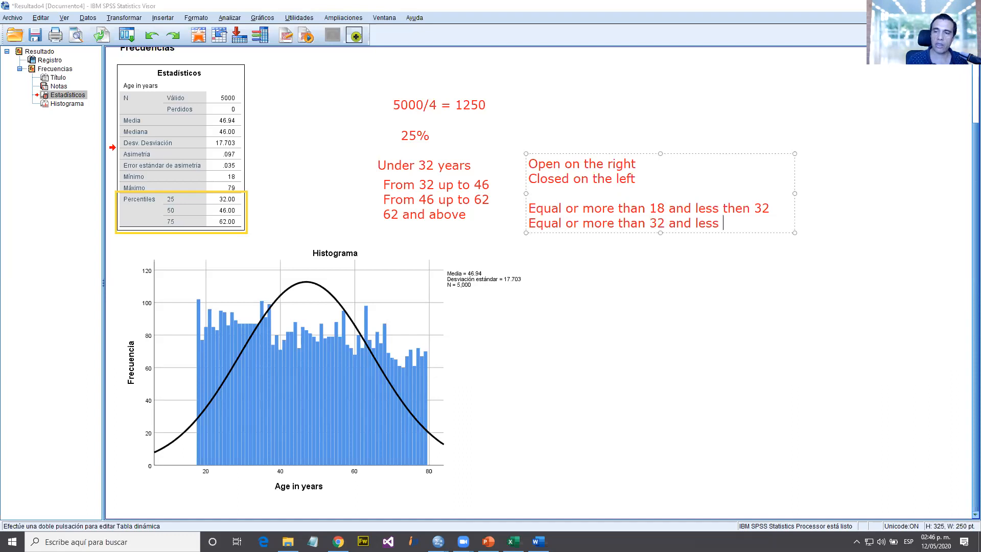
type("than")
key("Up")
key("Left")
key("BackSpace")
type("a")
key("Down")
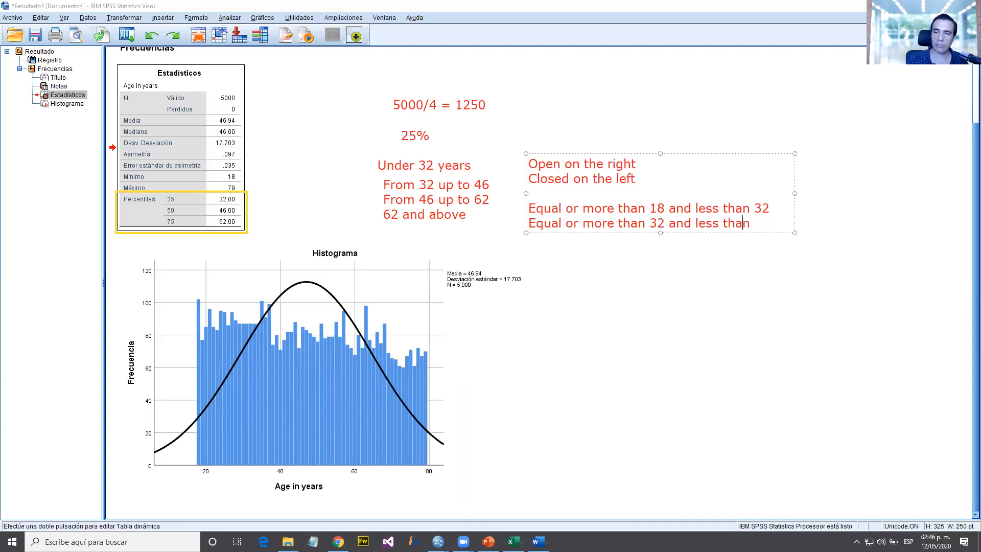
key("End")
type("46")
Complete the annotation with the lines "Equal or more than 46 and less than 62" and "Equal or more than 62"
key("Return")
type("Equ")
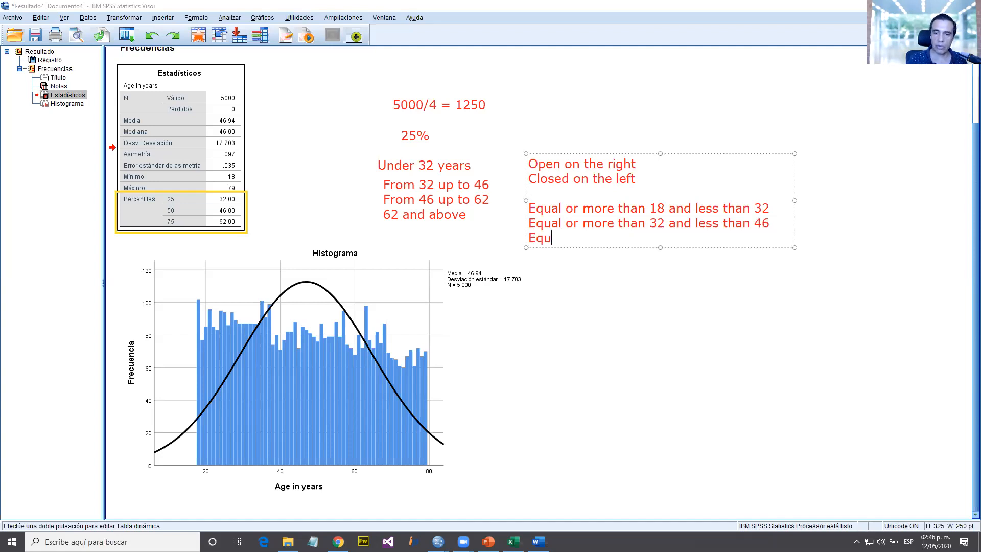
type("al or more than")
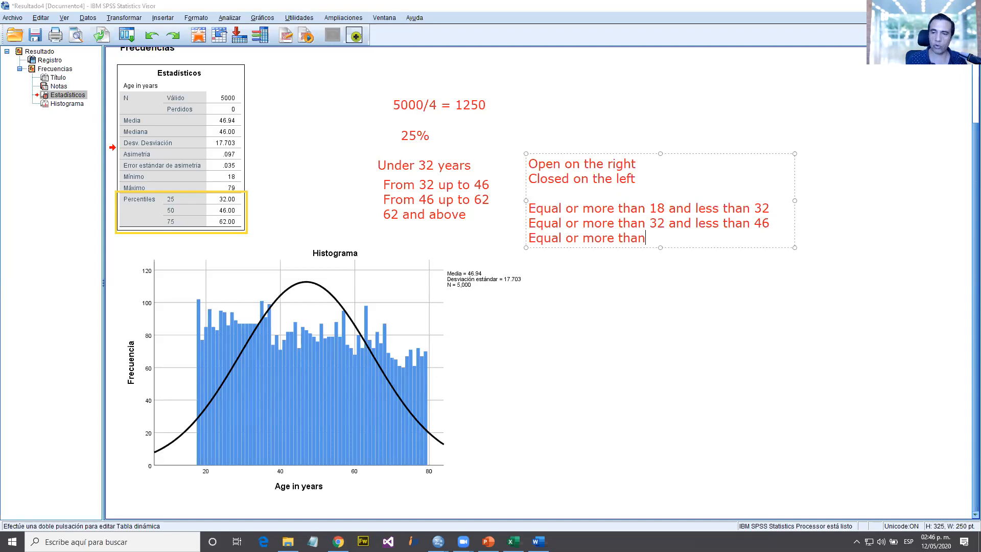
type(" 46 and less t")
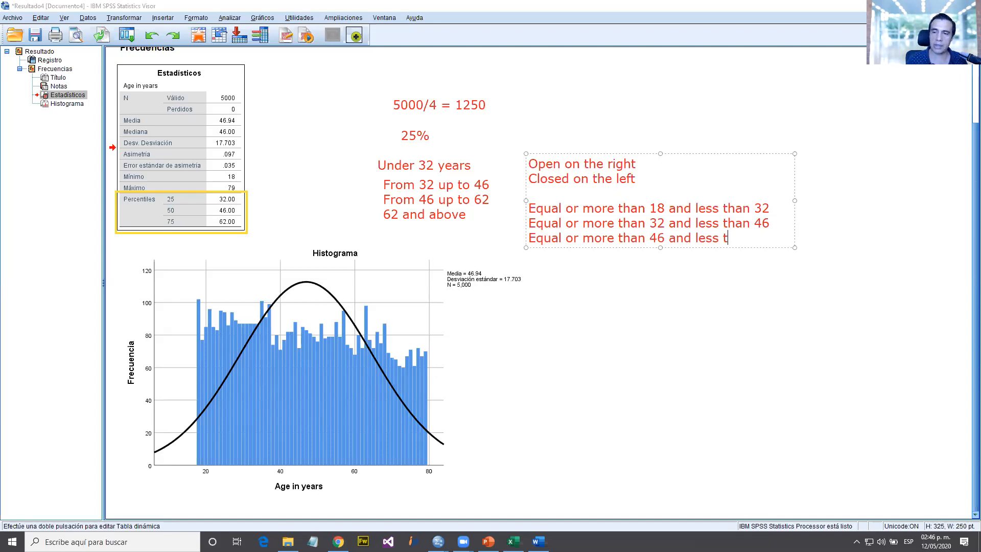
type("han ")
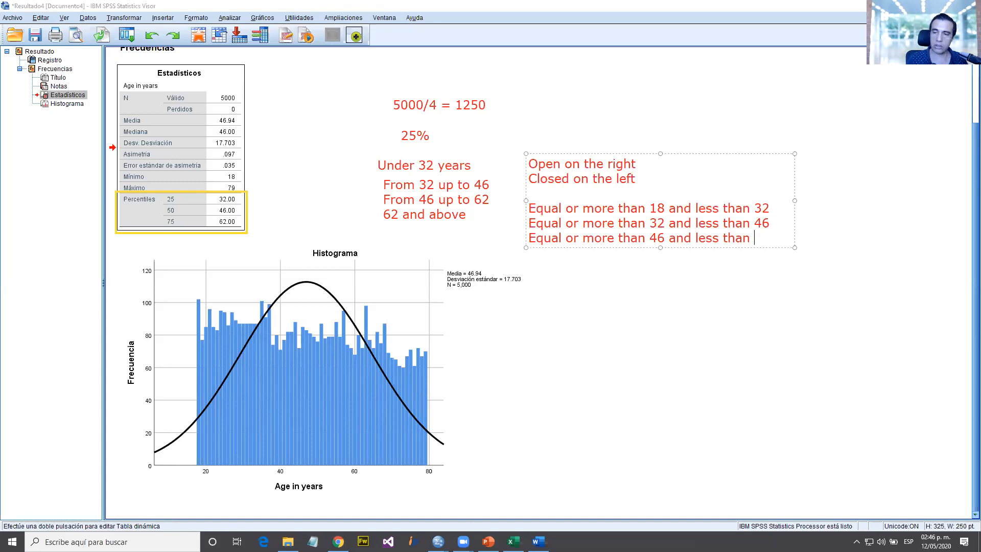
type("62")
key("Return")
type("Equal or more than ")
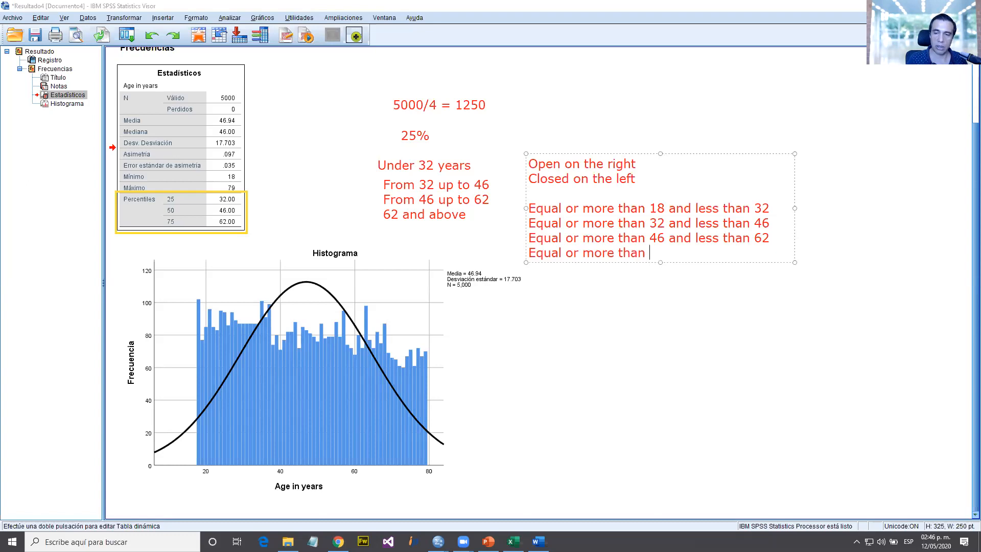
type("62")
left_click(730, 315)
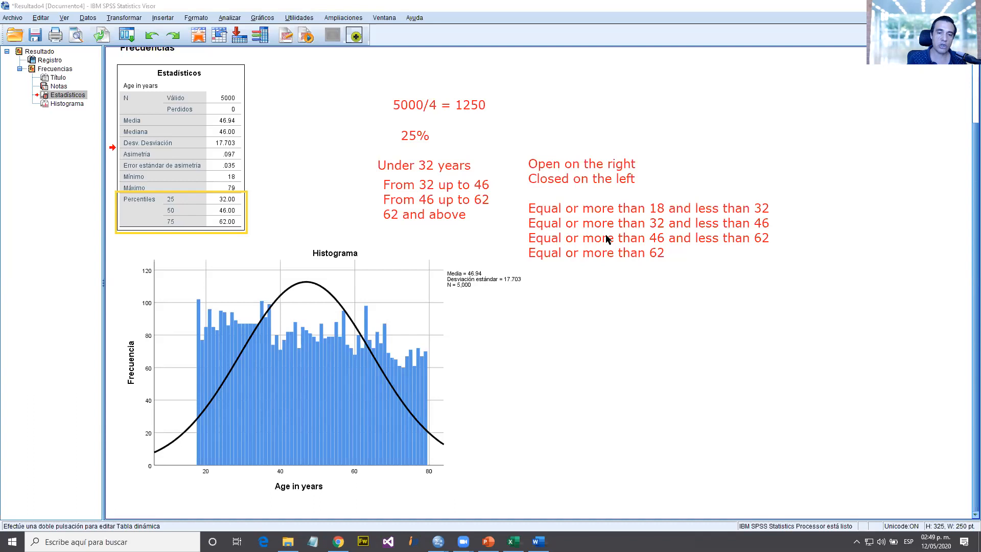
Switch to the SPSS Exercise document in Word and read the tasks under question 3 on the "Primary vehicle price category" set
key("alt+Tab")
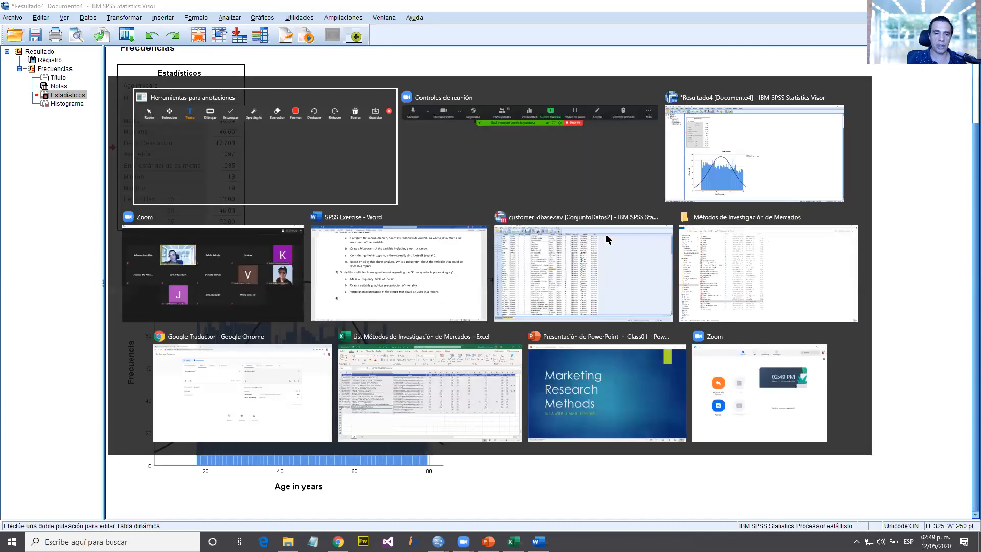
key("alt+Tab")
key("alt+Tab")
key("alt+Tab")
key("alt+Tab")
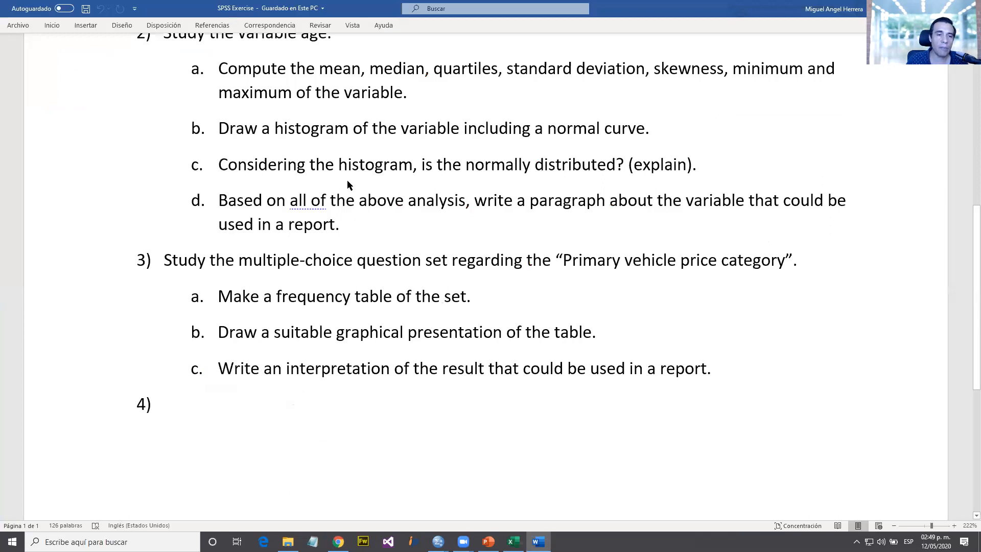
scroll(347, 184, "up", 1)
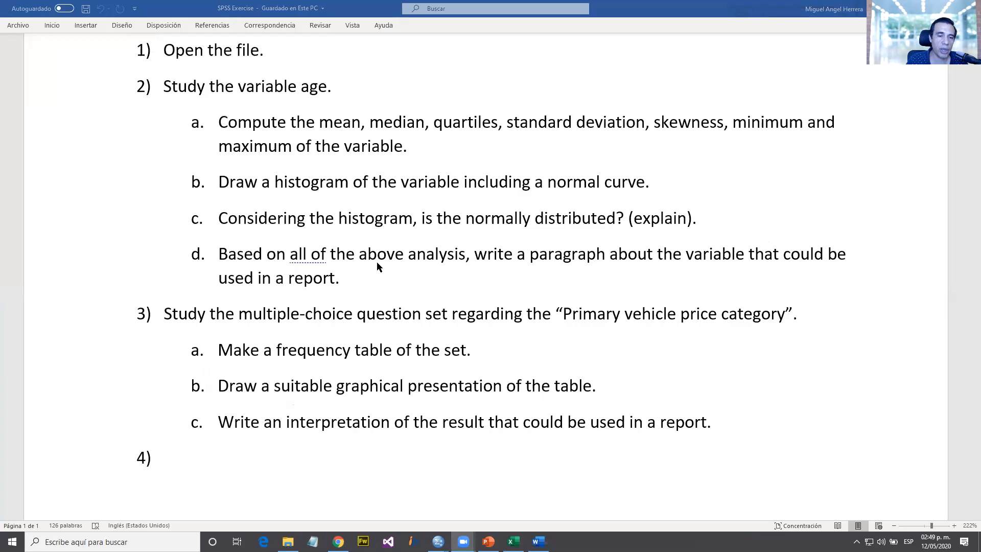
scroll(442, 261, "down", 1)
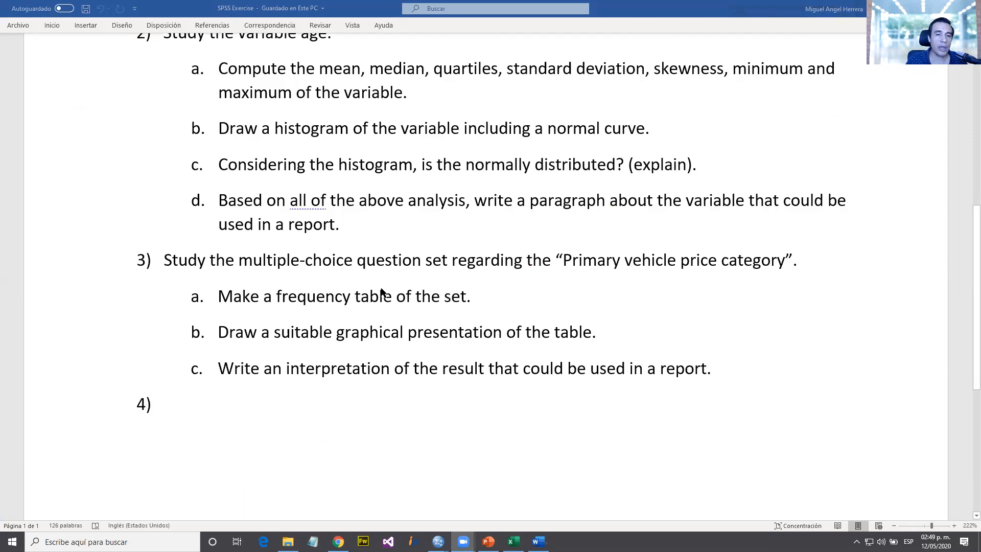
scroll(382, 293, "down", 2)
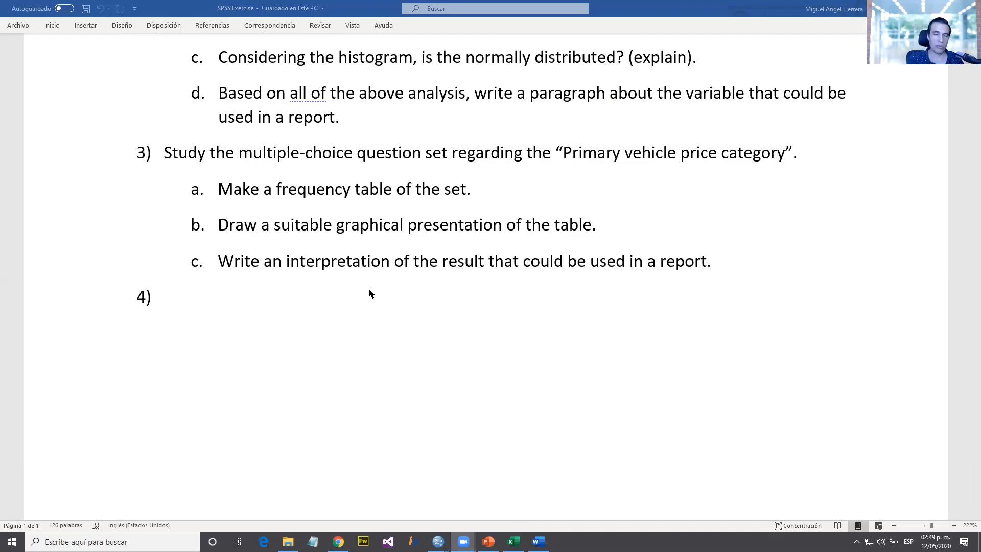
Switch to the customer_dbase.sav data editor in SPSS and close the SPSS Exercise document in Word
key("alt+Tab")
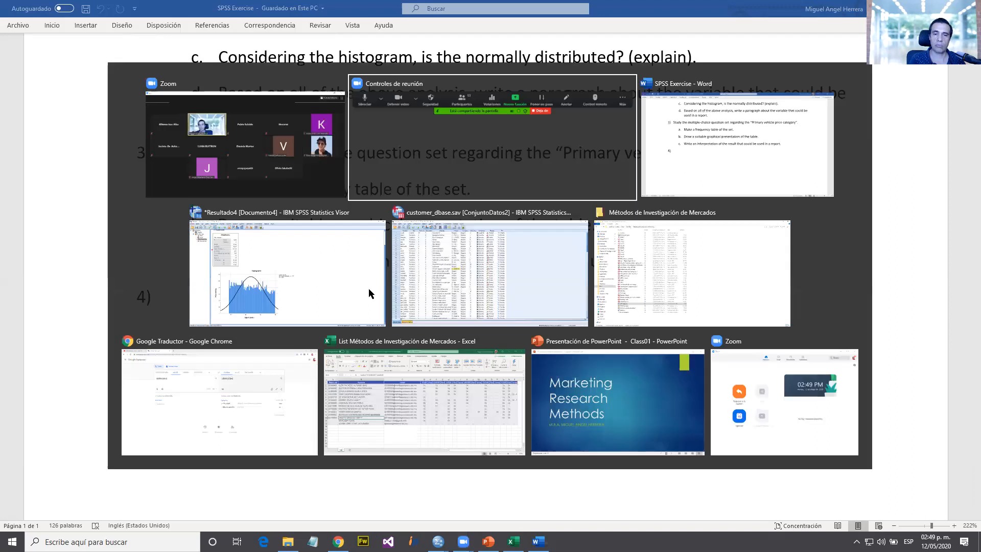
key("alt+Tab")
key("alt+Tab")
key("alt+Tab")
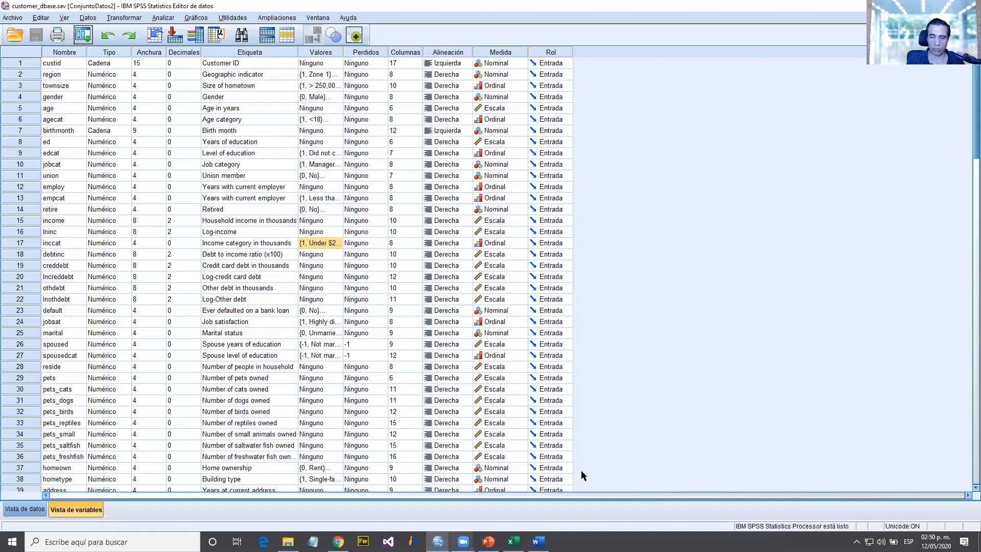
mouse_move(538, 541)
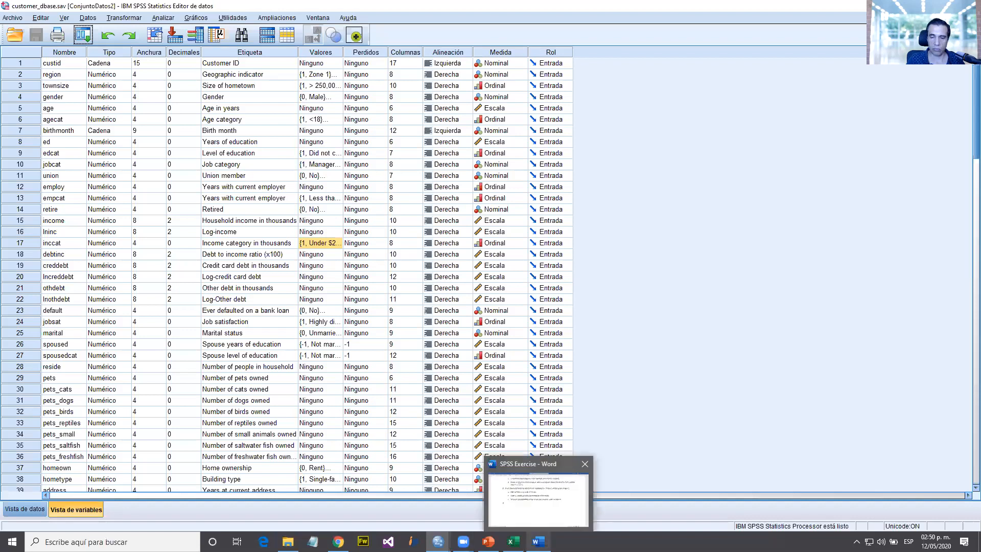
left_click(585, 463)
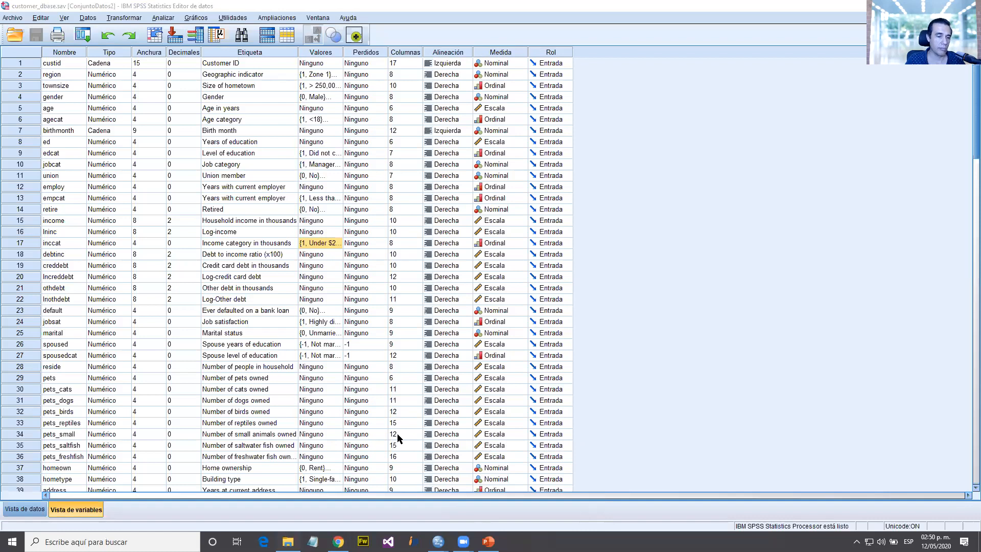
Reopen SPSS Exercise from the Métodos de Investigación de Mercados folder in File Explorer, review question 3, and close the document
key("alt+Tab")
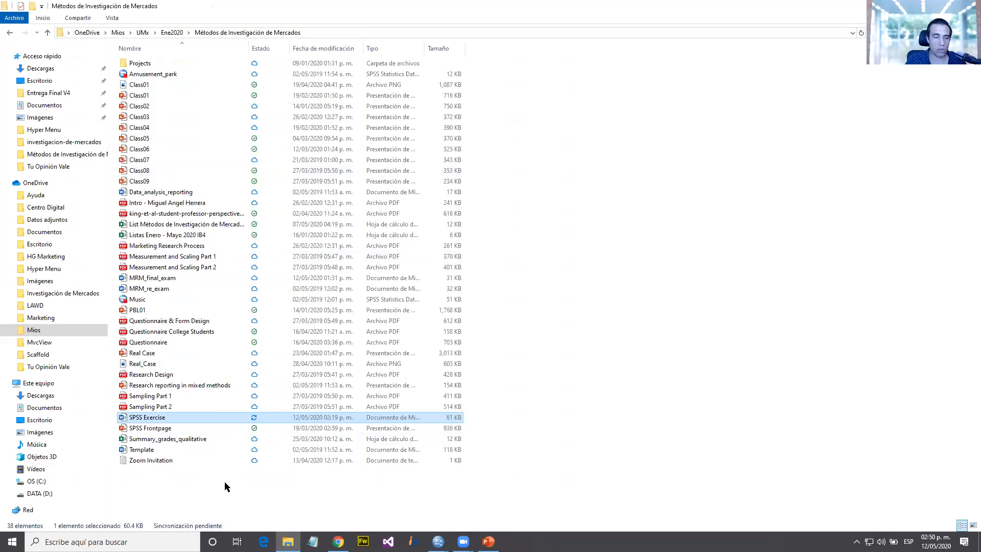
left_click(860, 34)
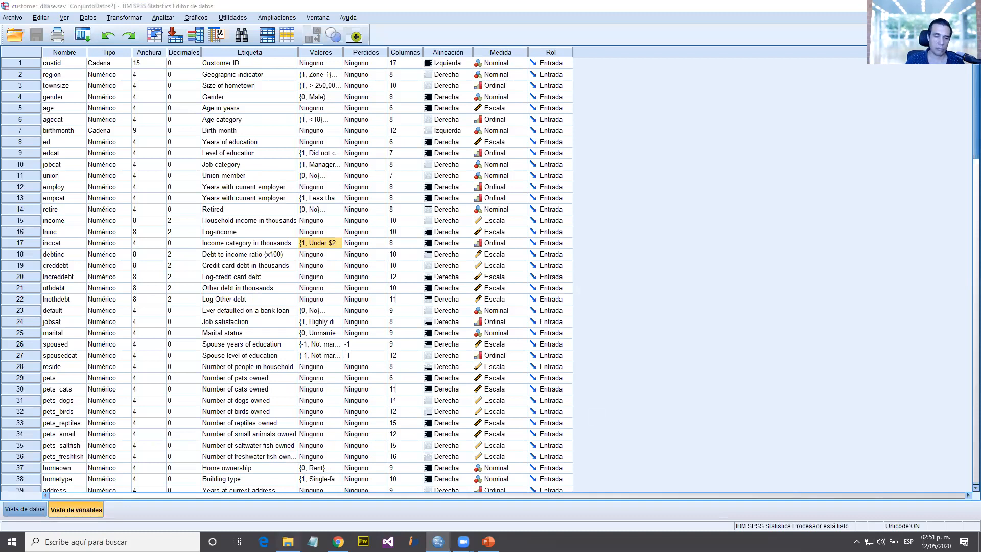
key("alt+Tab")
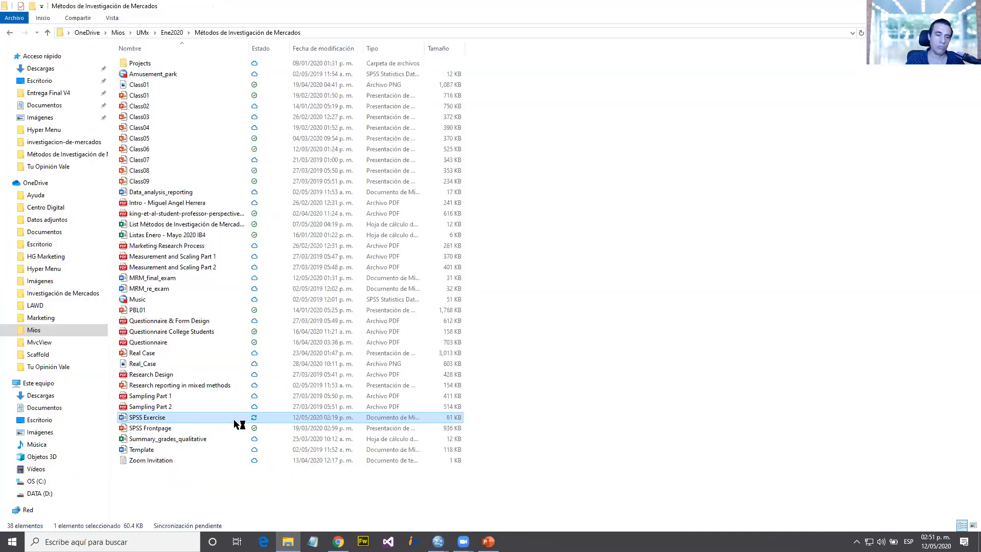
double_click(234, 419)
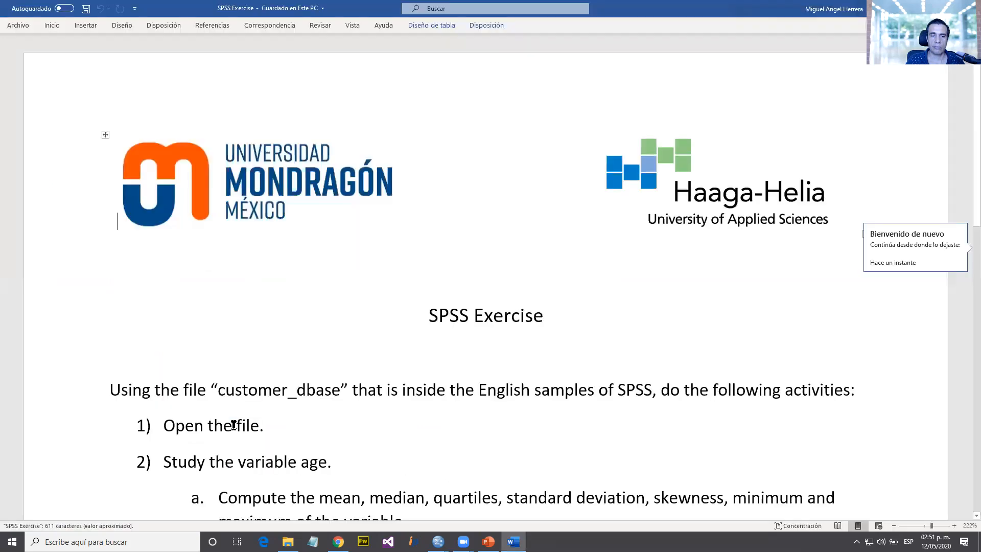
scroll(234, 425, "down", 6)
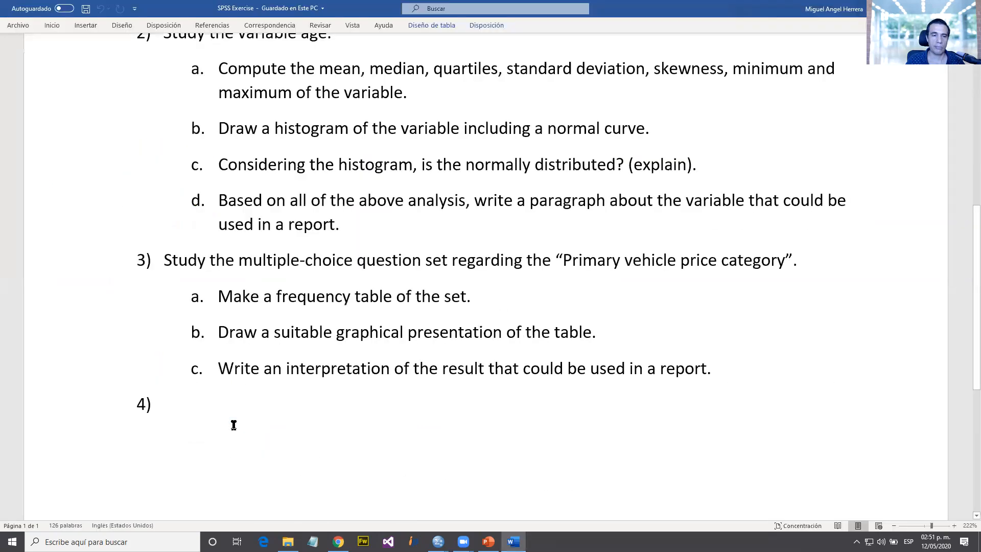
scroll(234, 425, "down", 1)
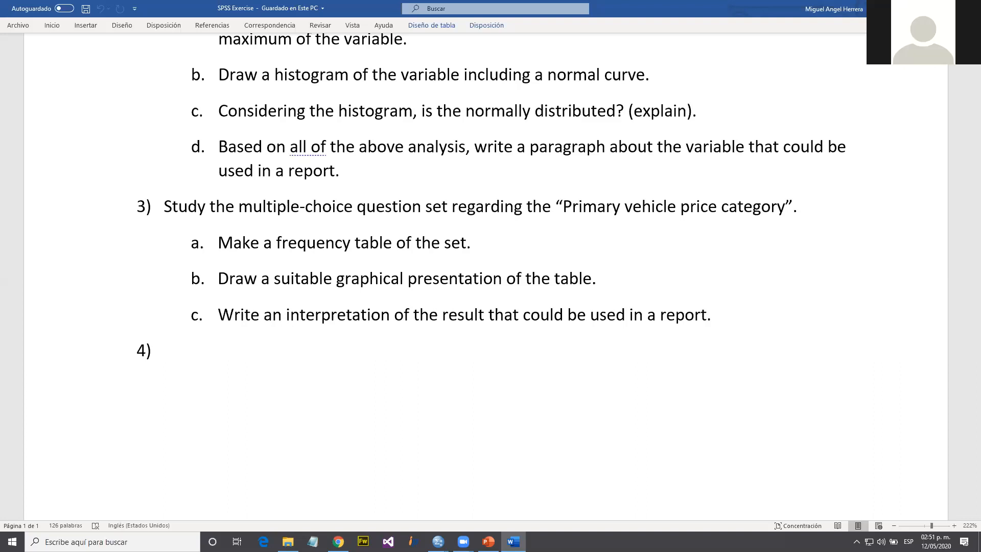
key("alt+F4")
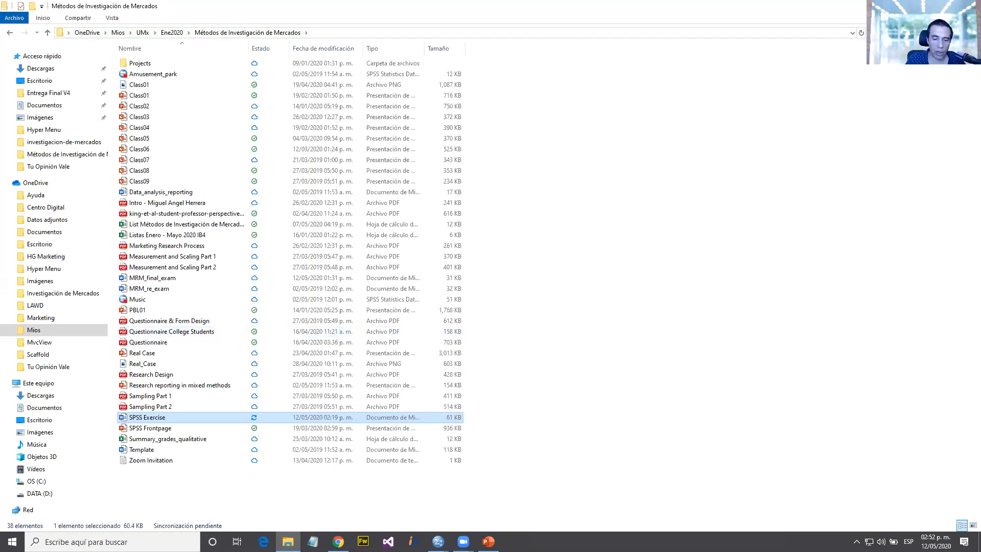
Return to the customer_dbase.sav data editor in SPSS, open the Frequencies analysis and reset its settings to the defaults
mouse_move(438, 542)
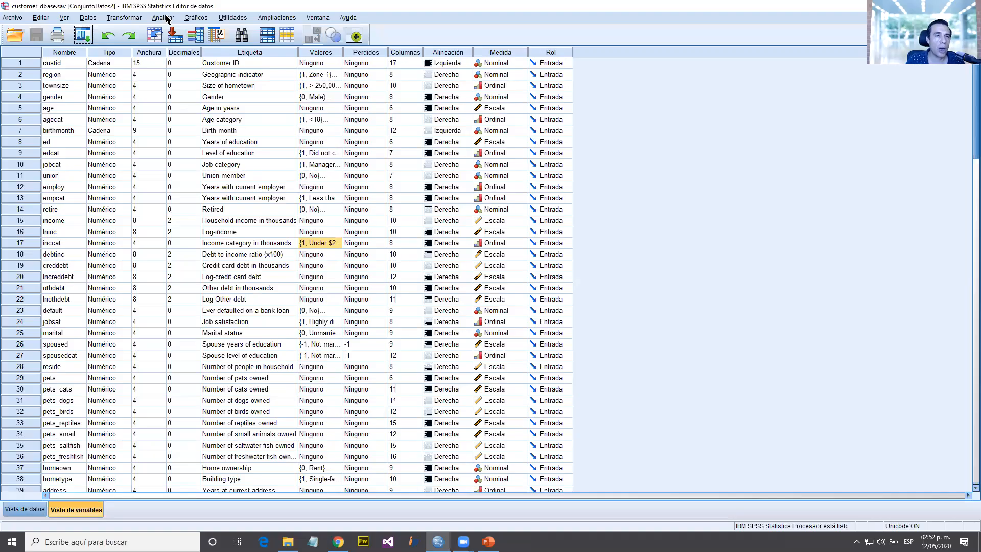
left_click(164, 18)
mouse_move(246, 54)
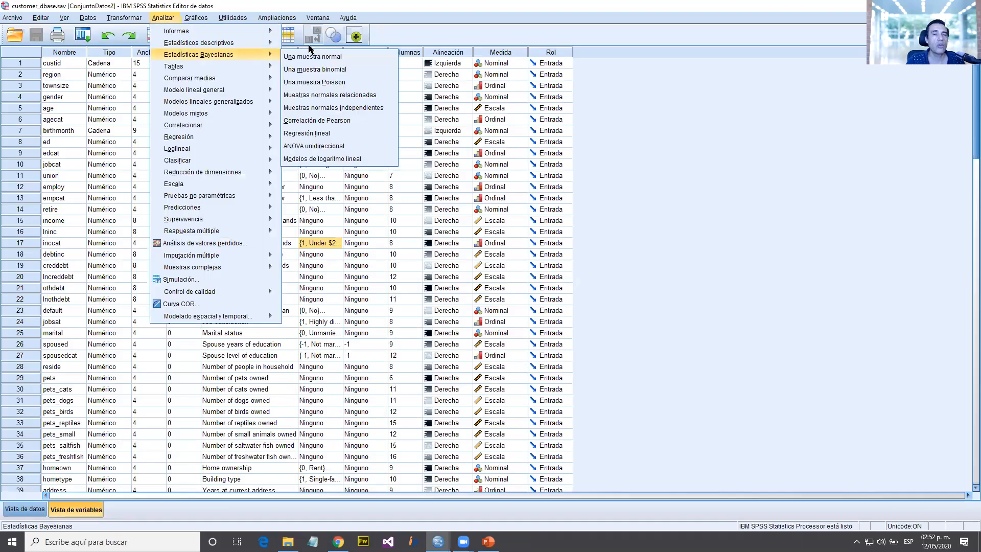
mouse_move(215, 43)
left_click(307, 43)
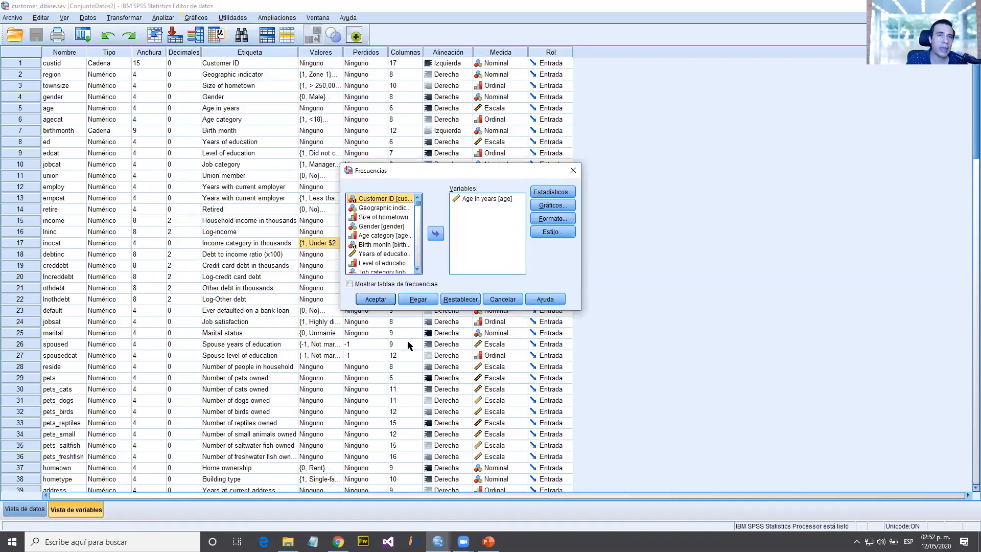
left_click(471, 302)
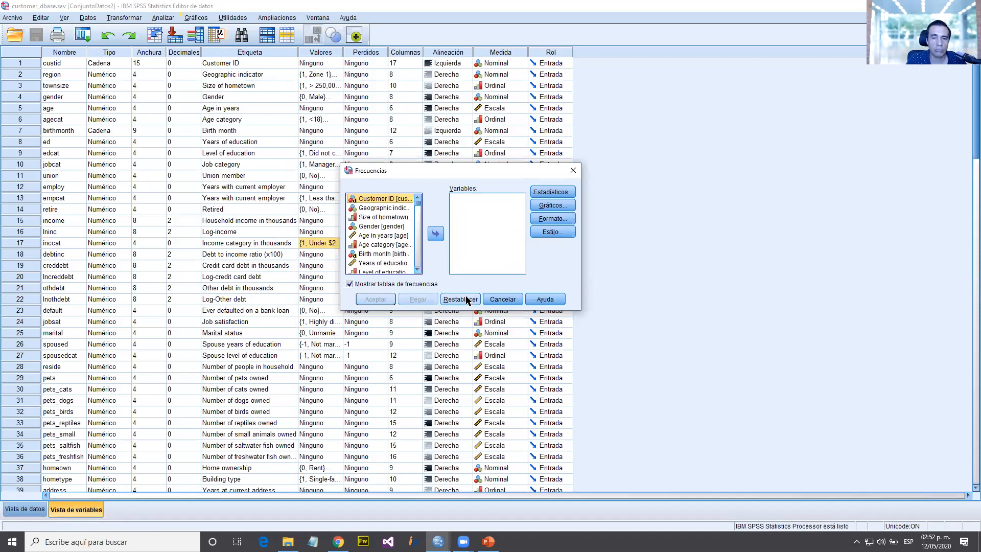
Add the "Primary vehicle price category [carcatvalue]" variable to the Frequencies analysis
left_click(419, 270)
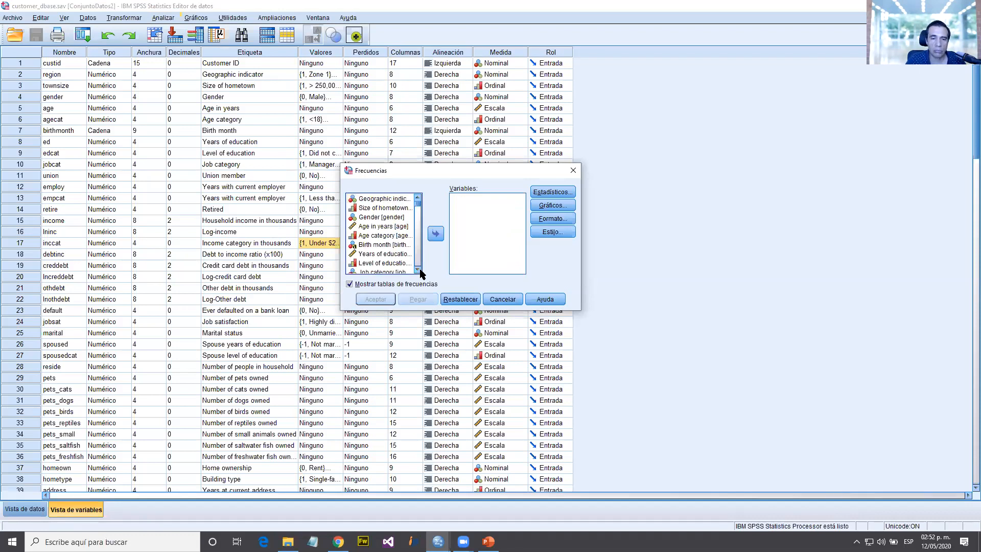
double_click(419, 271)
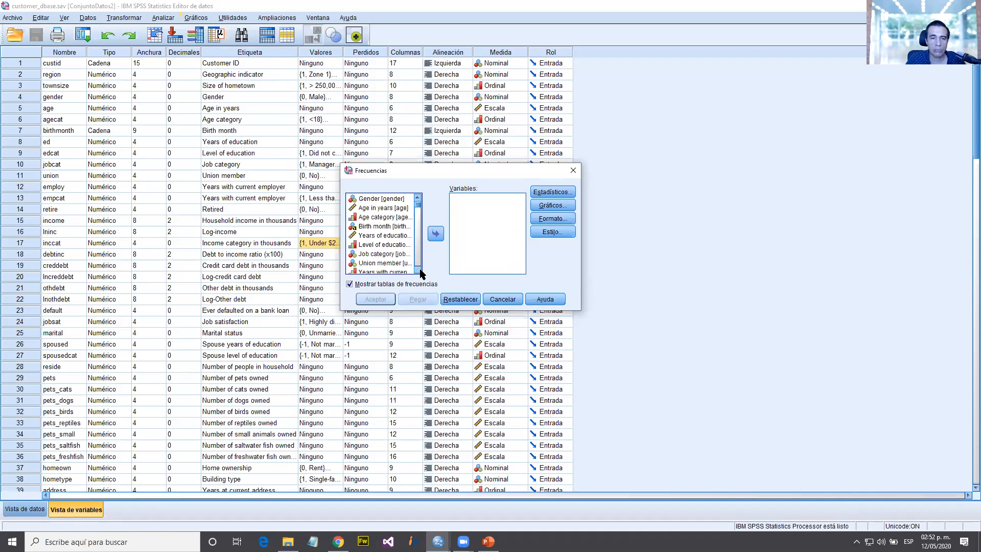
triple_click(419, 271)
double_click(419, 271)
double_click(419, 270)
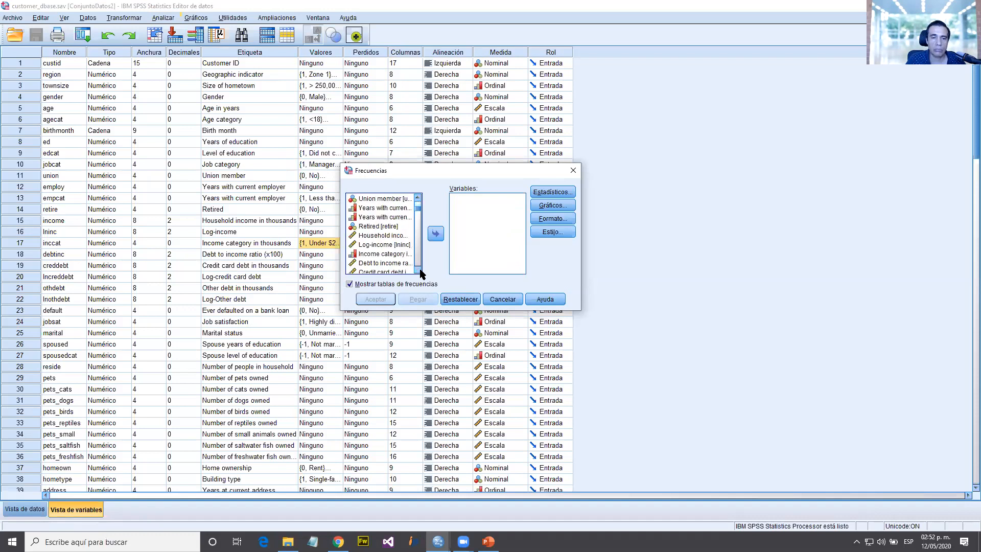
triple_click(419, 271)
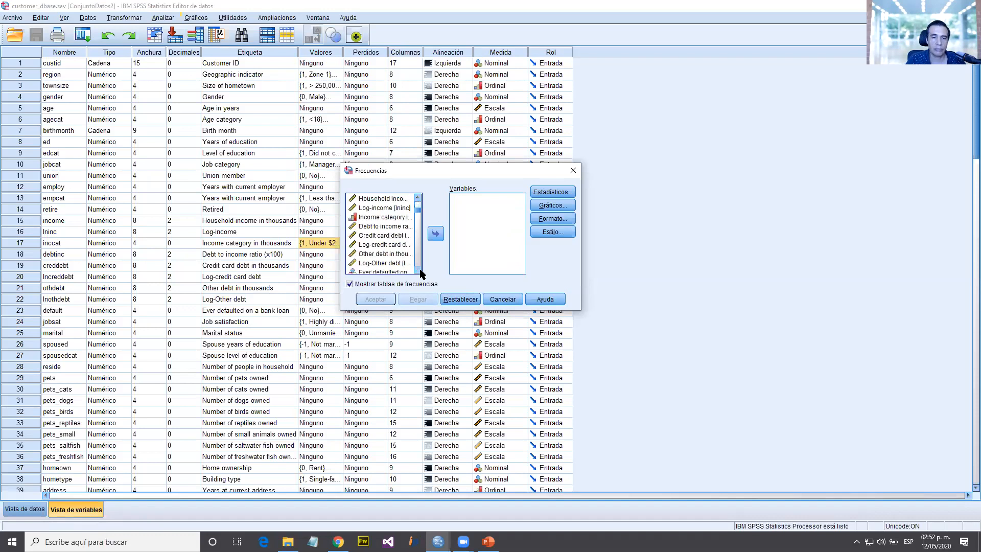
double_click(419, 271)
double_click(419, 271)
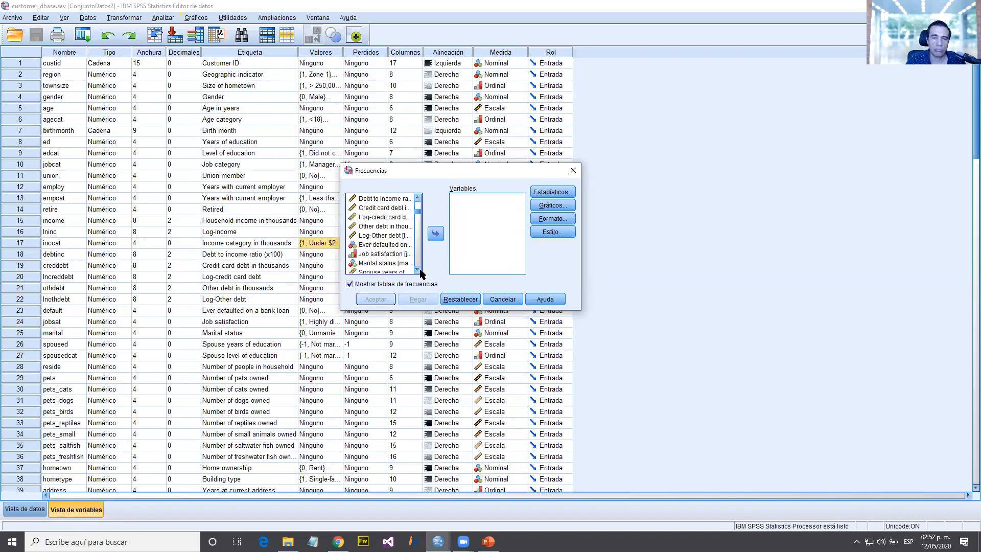
double_click(419, 270)
double_click(419, 271)
double_click(419, 271)
double_click(419, 271)
double_click(419, 270)
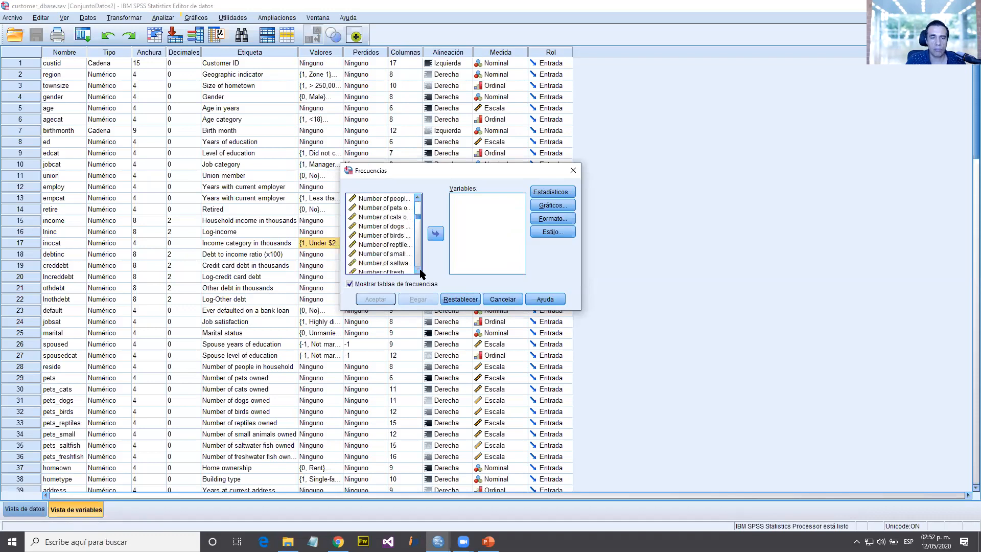
double_click(419, 270)
double_click(419, 271)
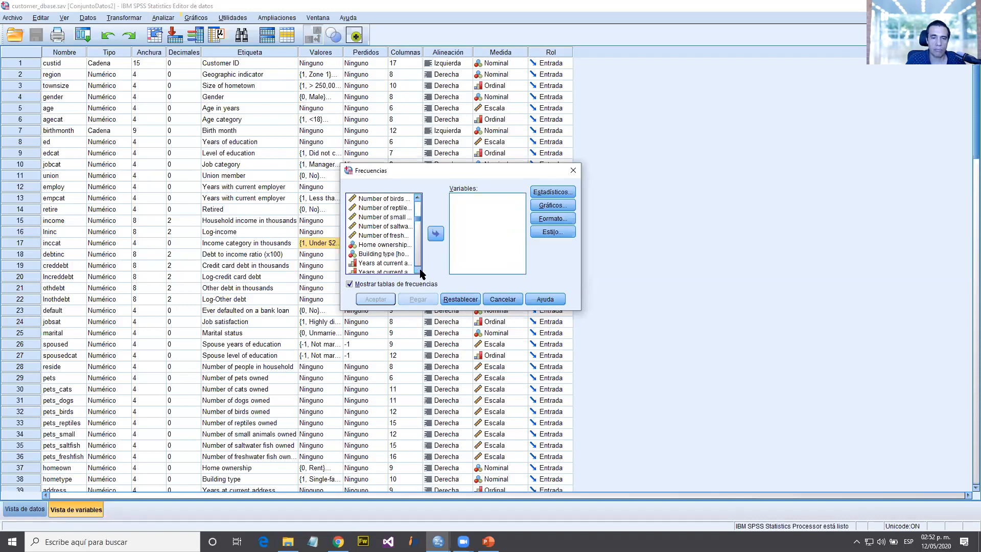
double_click(419, 271)
double_click(419, 270)
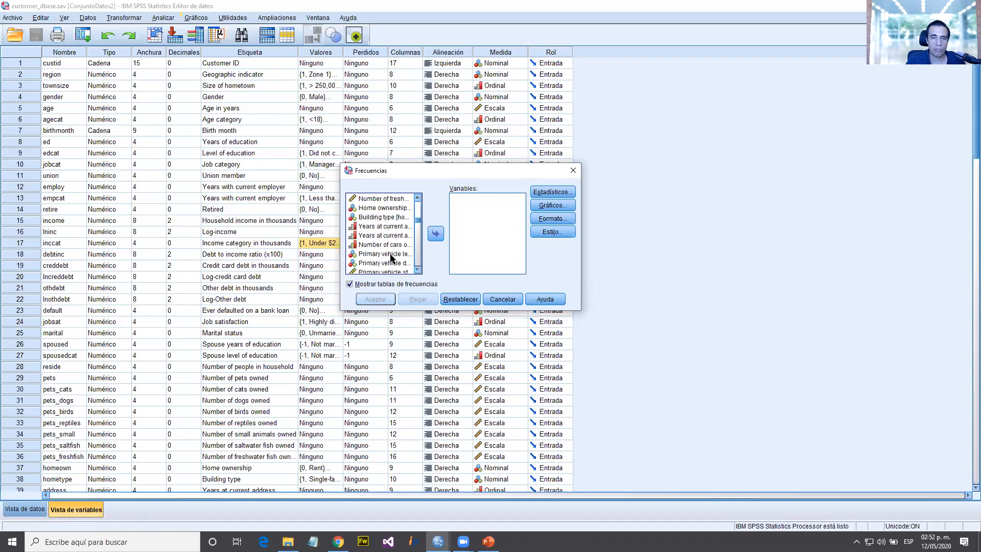
left_click(399, 255)
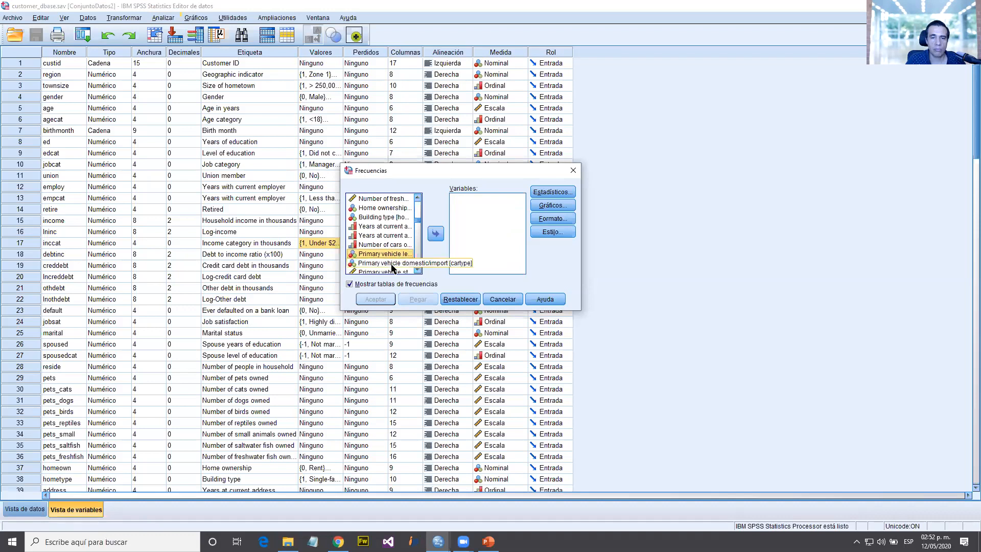
scroll(402, 261, "down", 1)
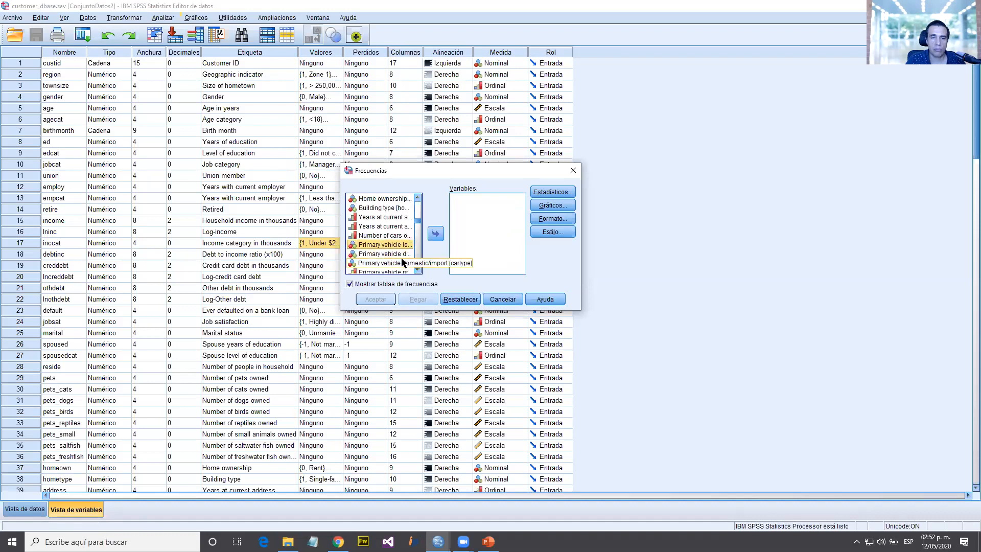
scroll(401, 262, "down", 2)
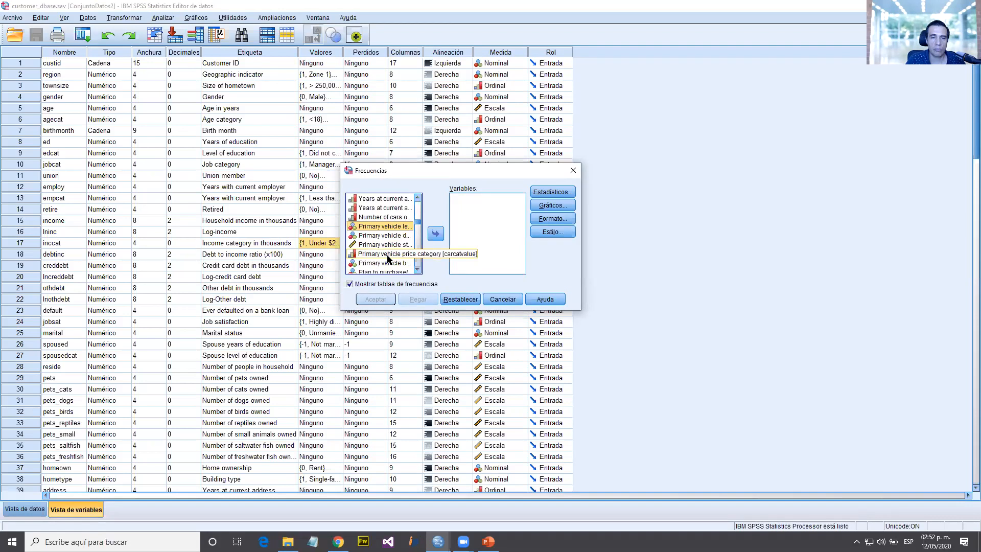
left_click(388, 256)
left_click(436, 234)
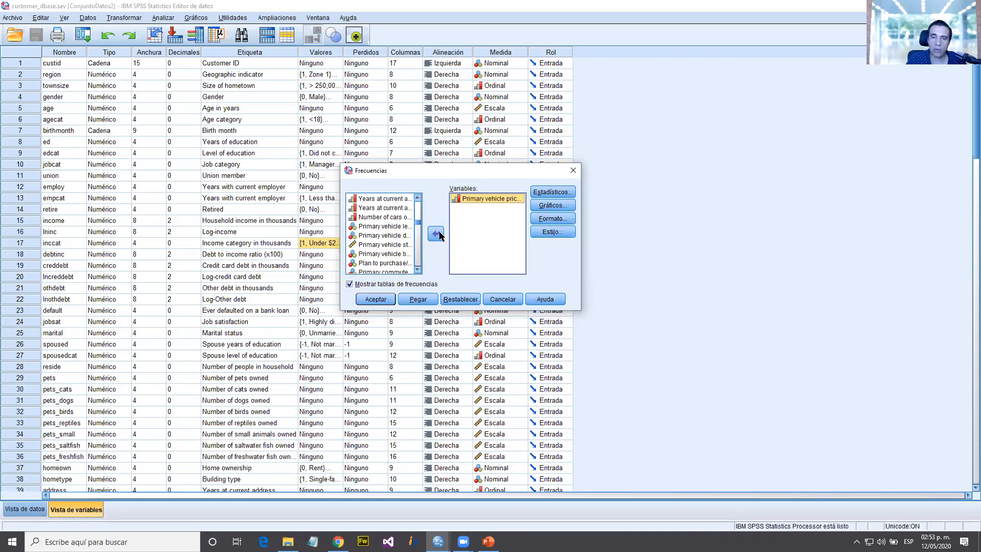
Set the Frequencies chart type to bar charts (Gráficos de barras) with percentages (Porcentajes) as the chart values
left_click(545, 207)
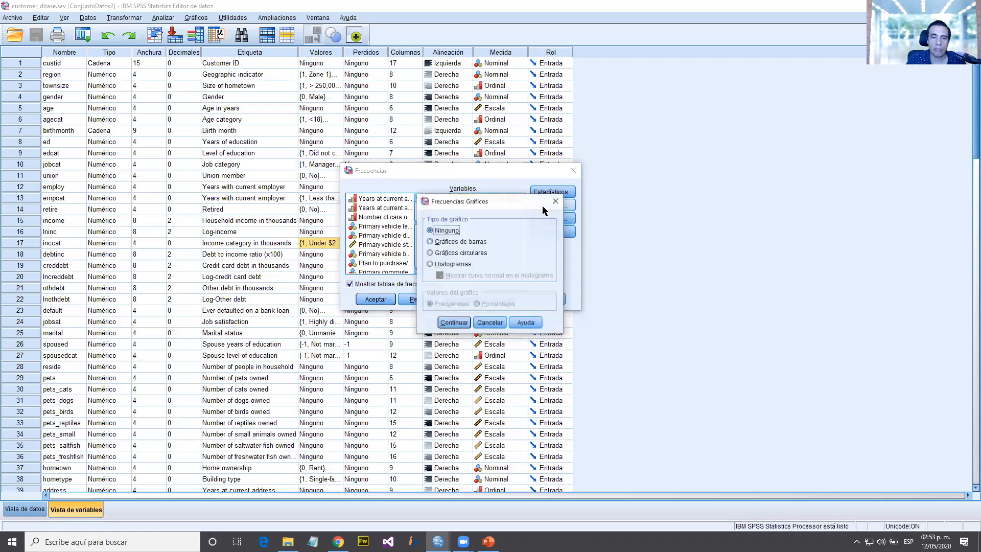
left_click(462, 244)
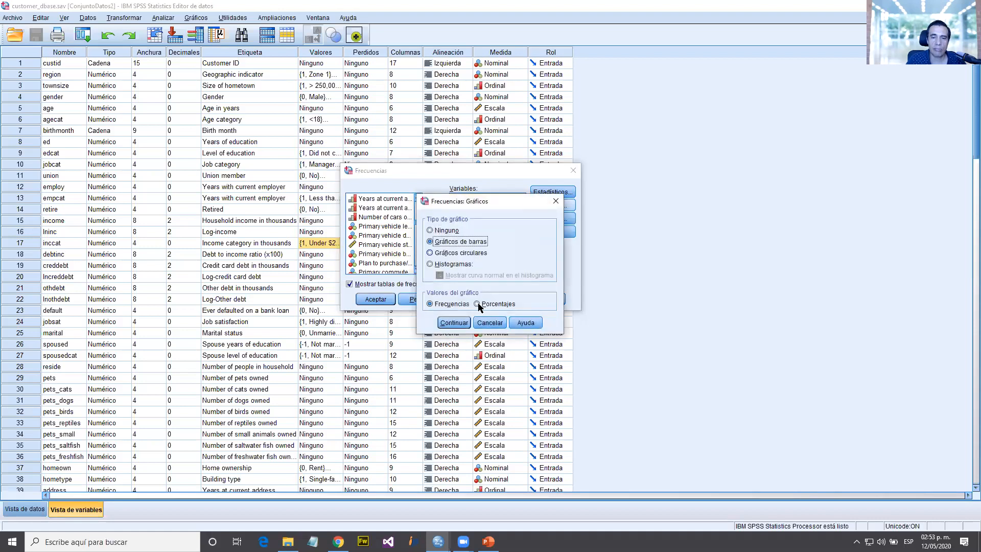
left_click(477, 305)
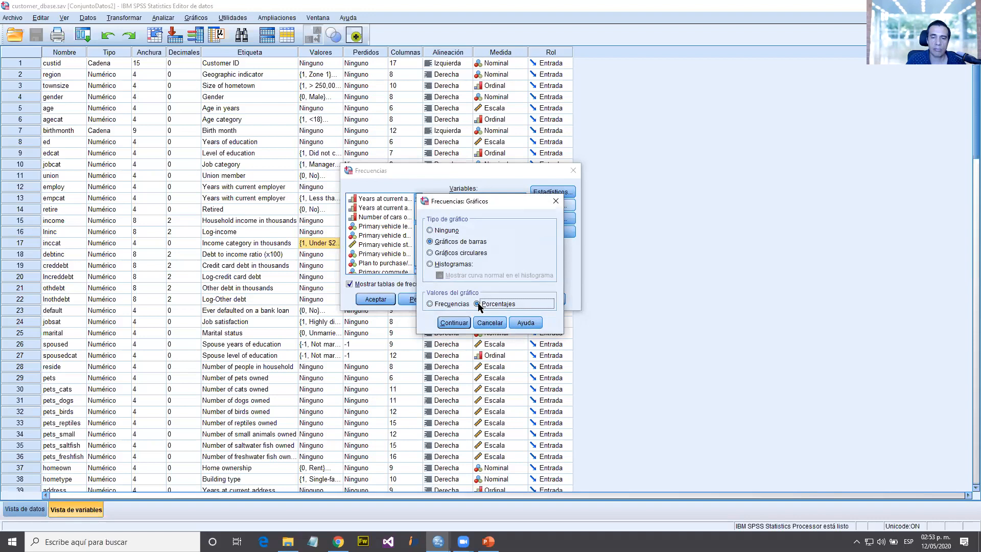
left_click(453, 323)
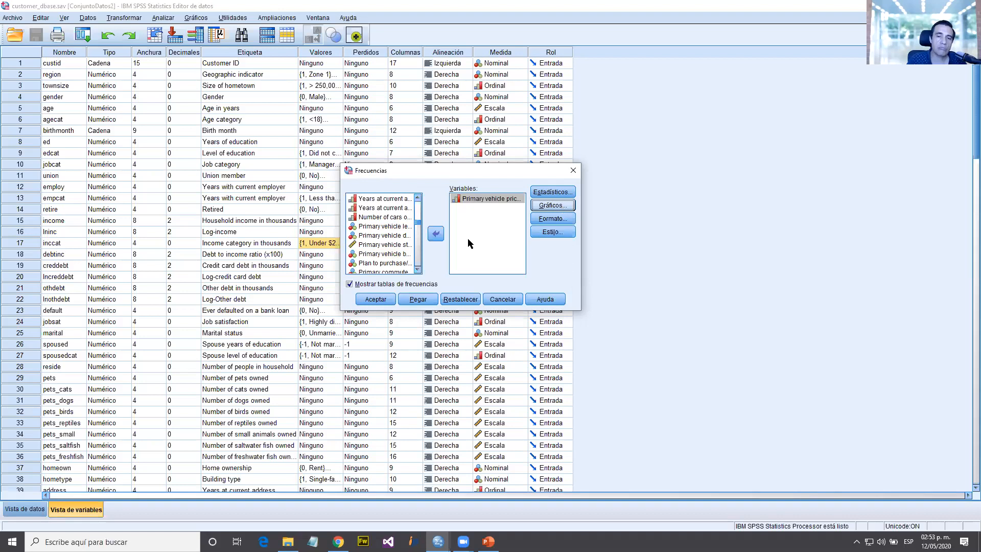
left_click(553, 205)
left_click(437, 242)
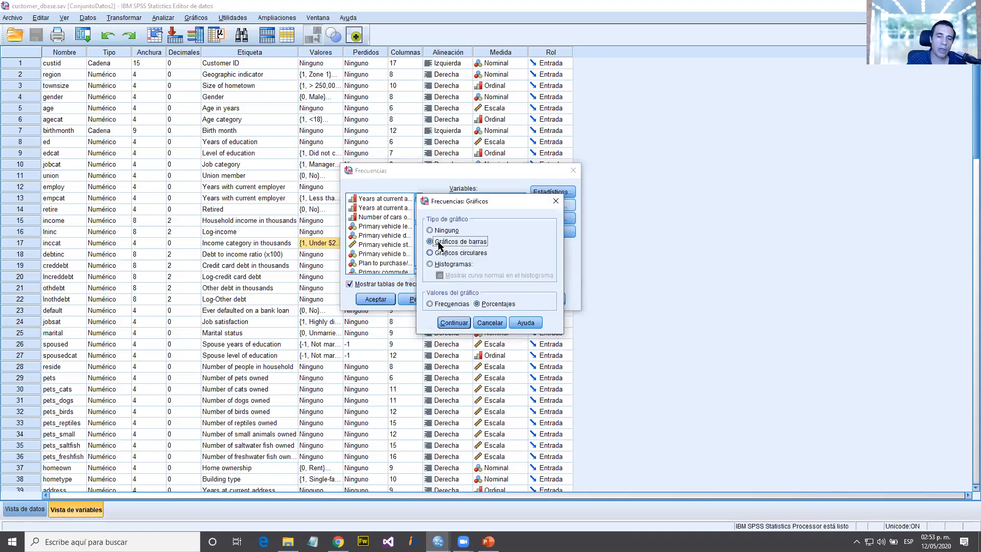
left_click(451, 323)
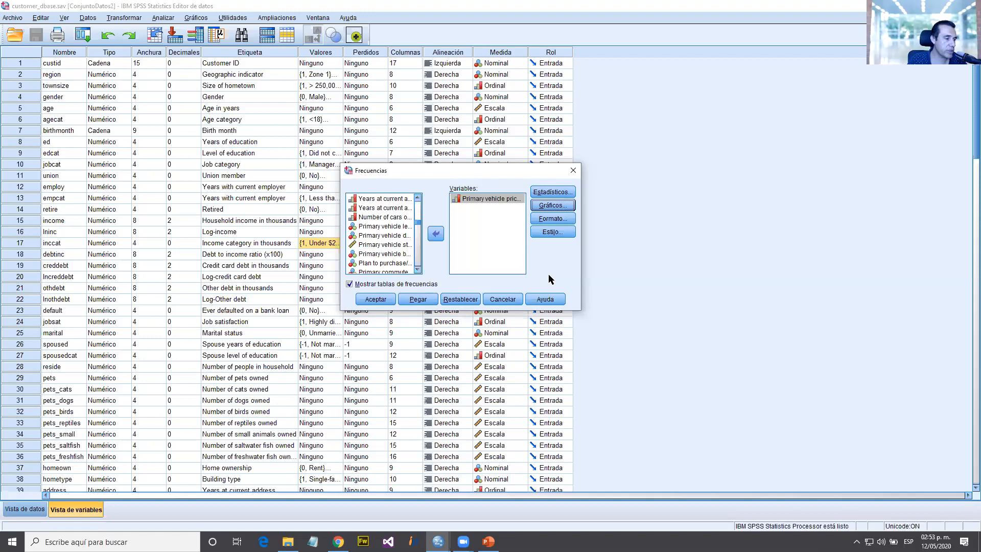
Keep frequency tables enabled, review the Frequencies statistics options without selecting any, and run the analysis
left_click(351, 284)
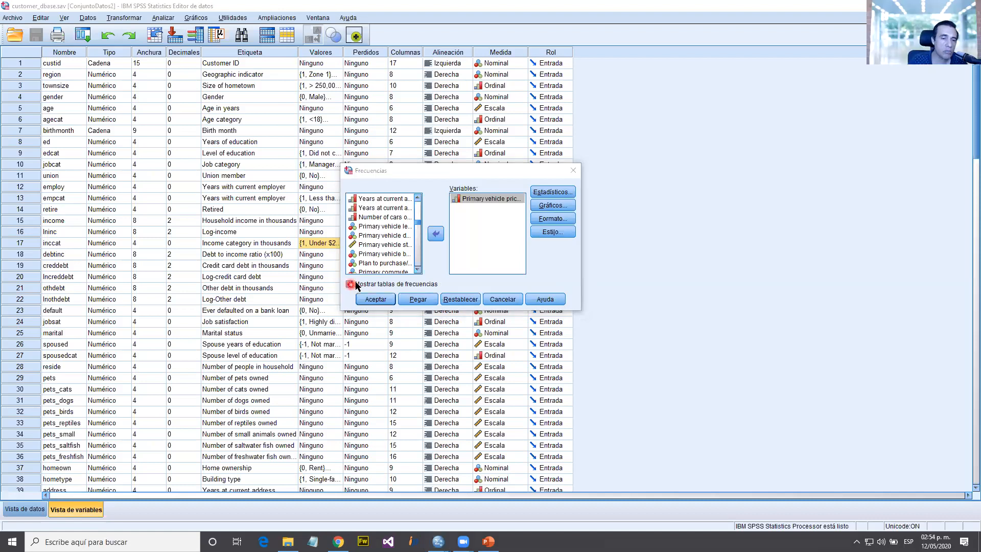
left_click(358, 285)
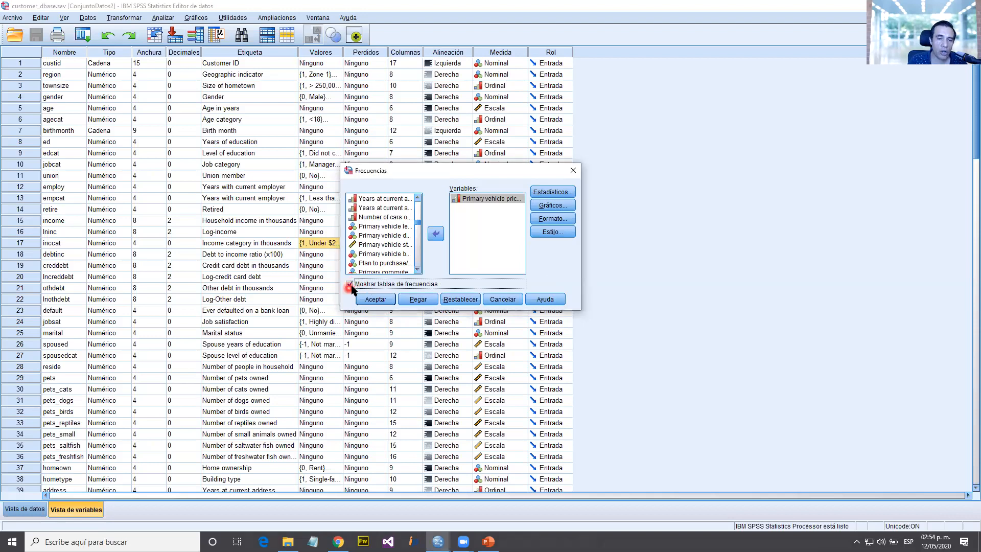
left_click(352, 284)
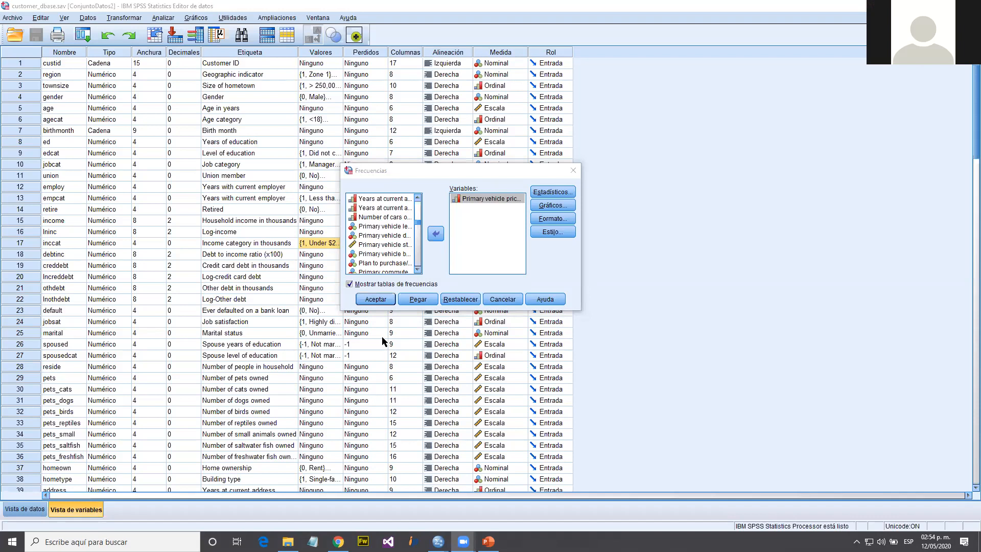
left_click(561, 192)
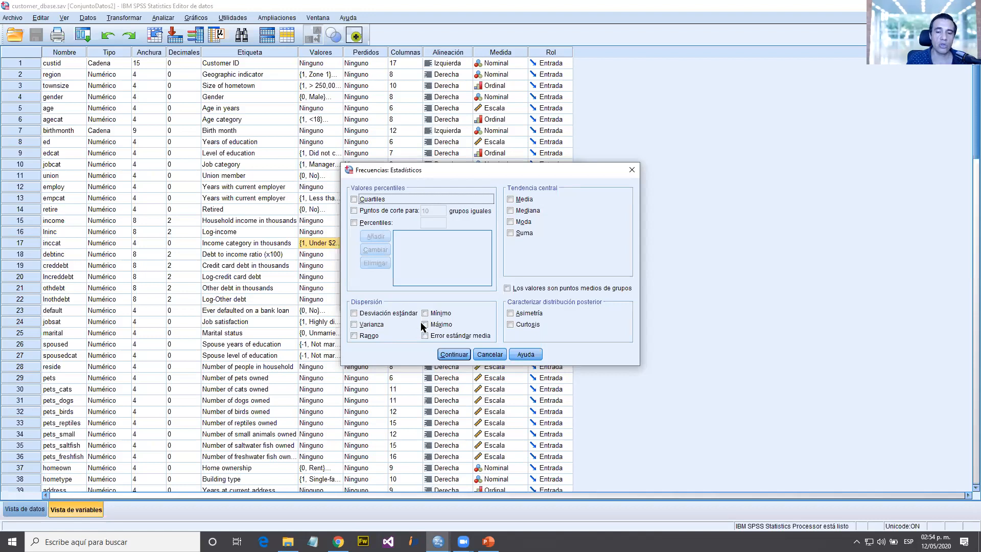
left_click(486, 356)
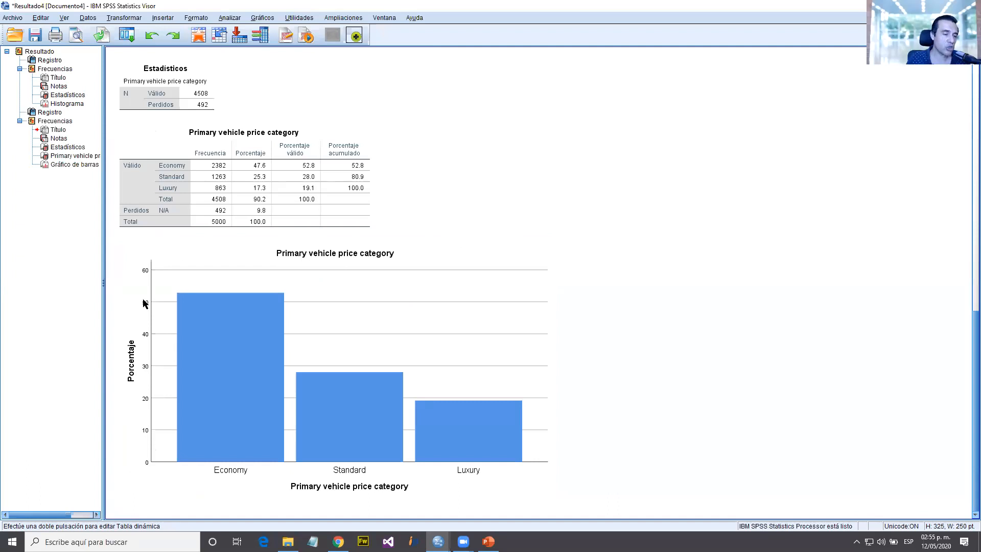
Switch to the Métodos de Investigación de Mercados folder in File Explorer, try to open SPSS Exercise, and close the folder window
left_click(141, 337)
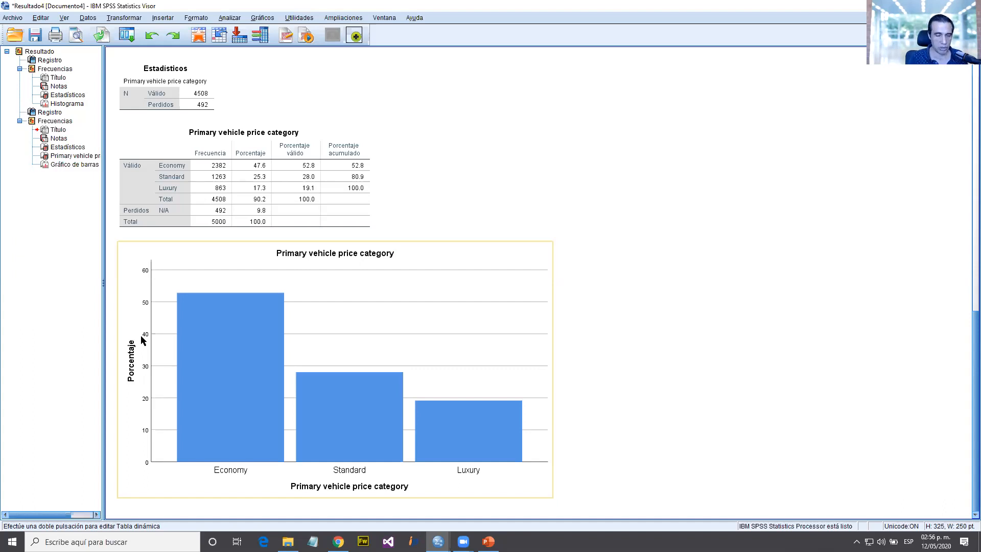
key("alt+Tab")
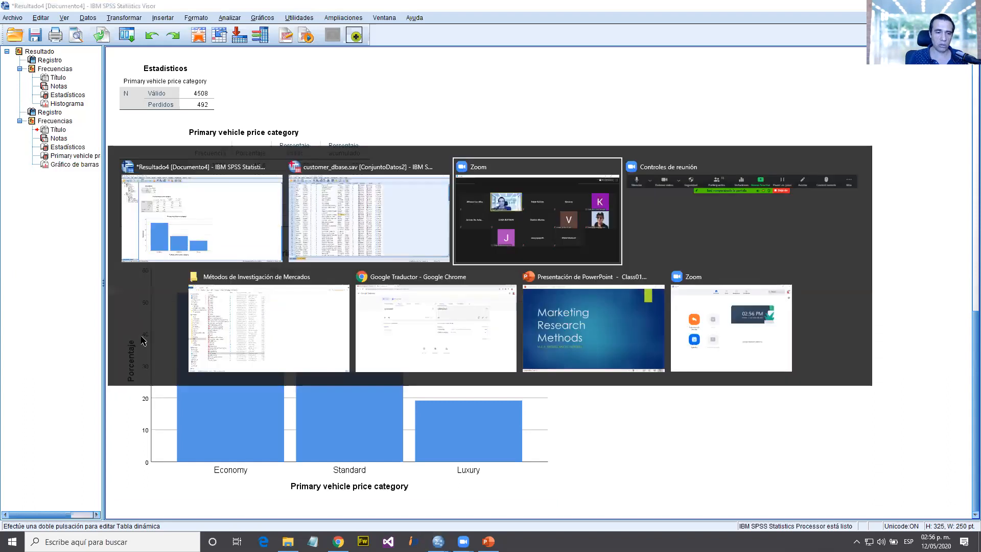
key("alt+Tab")
key("alt+Tab")
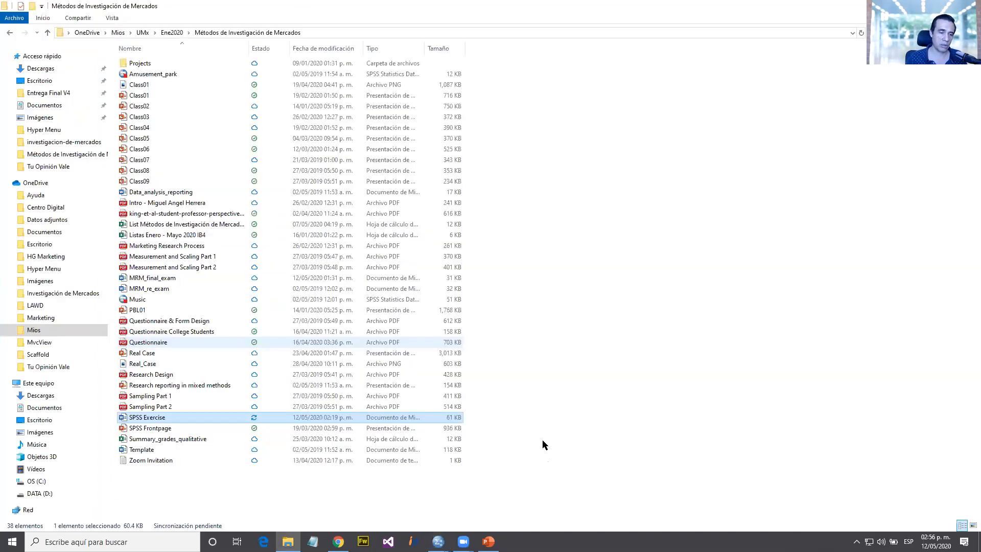
double_click(205, 416)
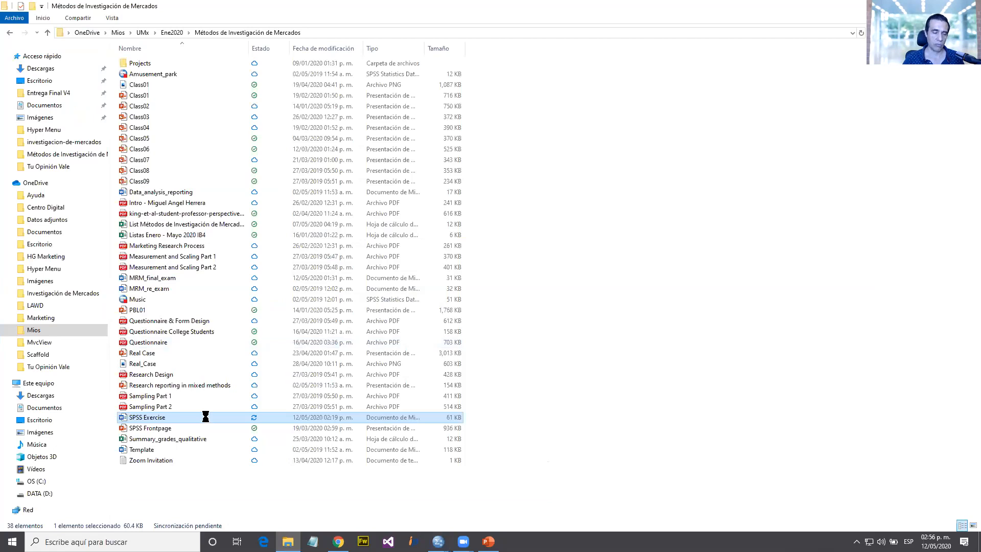
right_click(206, 418)
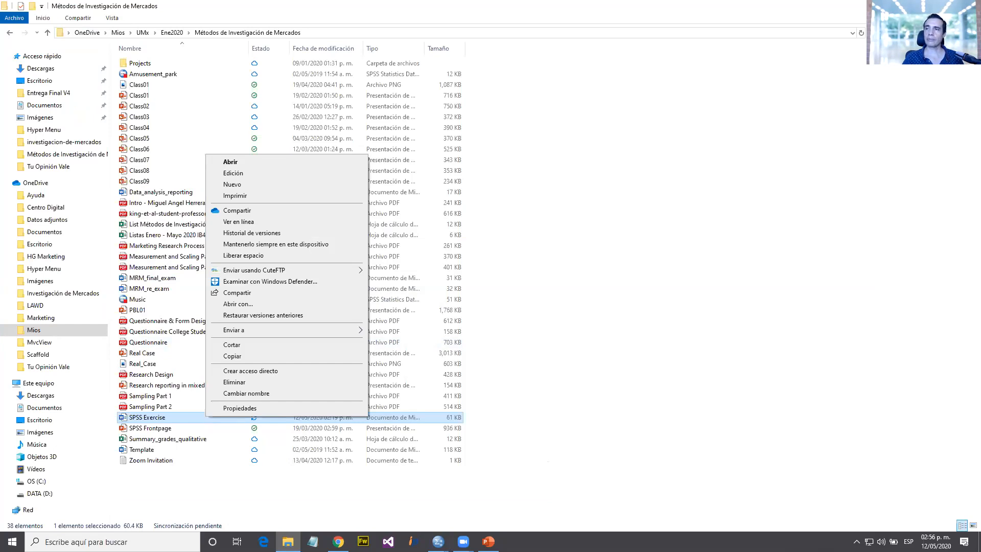
left_click(636, 381)
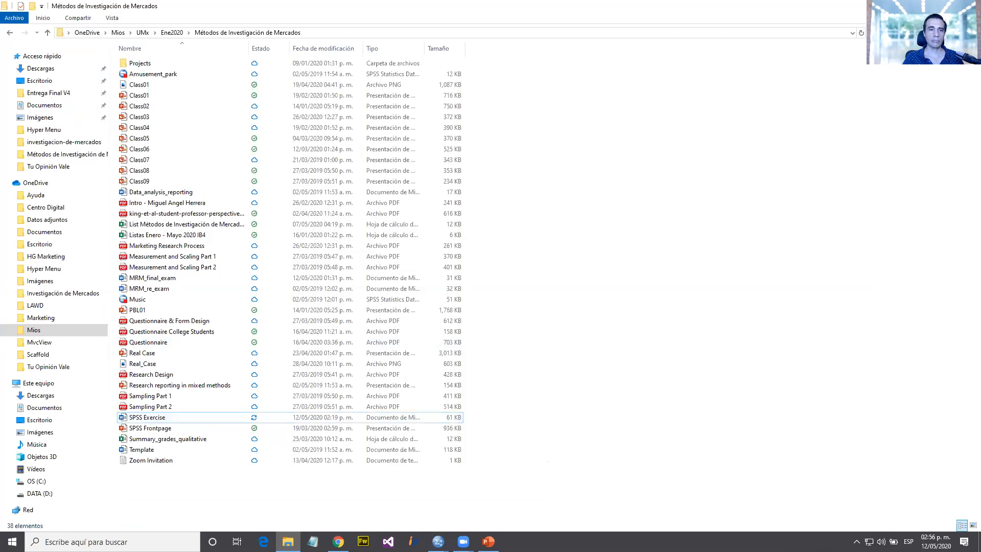
left_click(969, 6)
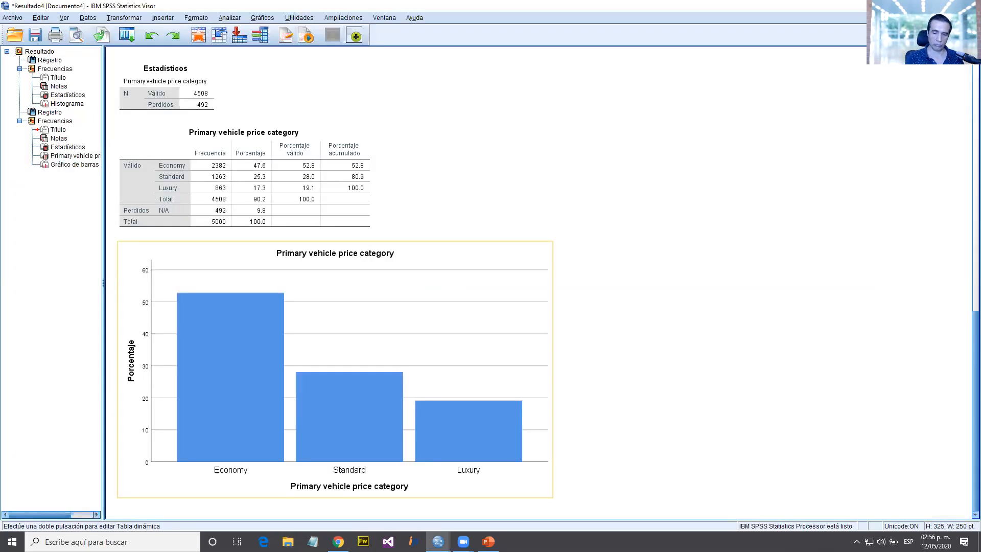
Open the OneDrive folder in File Explorer, close the PowerPoint presentation, and return to the Resultado4 output in SPSS
key("super")
type("on")
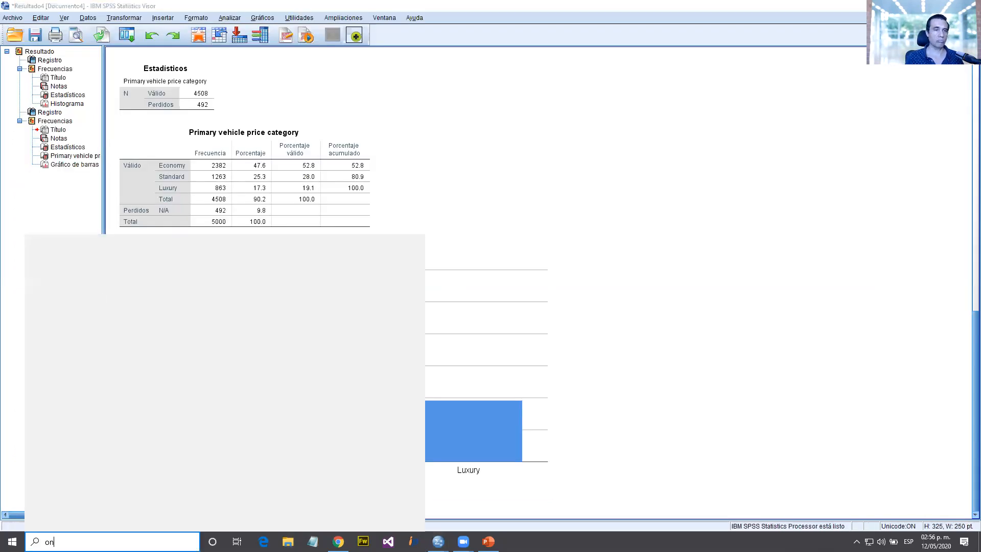
type("e")
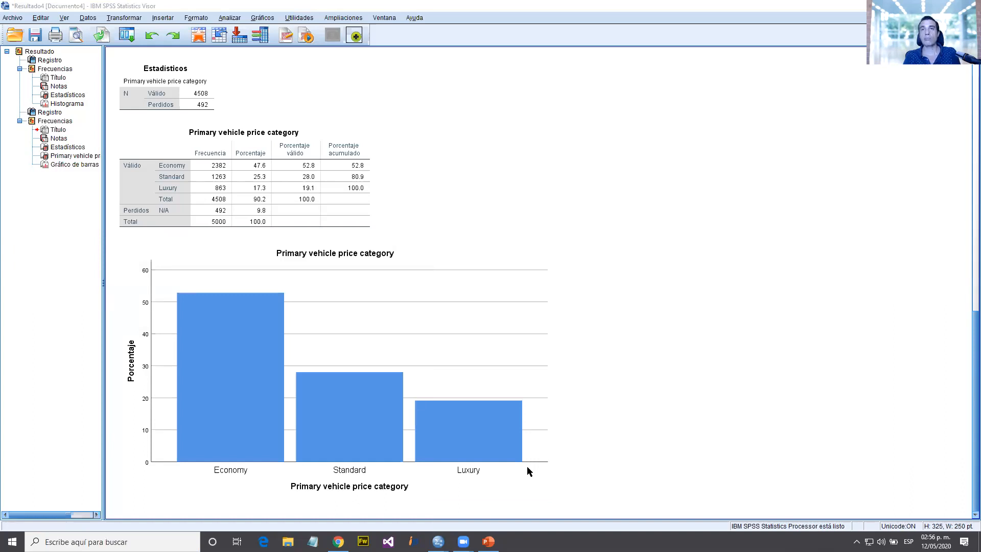
key("super+e")
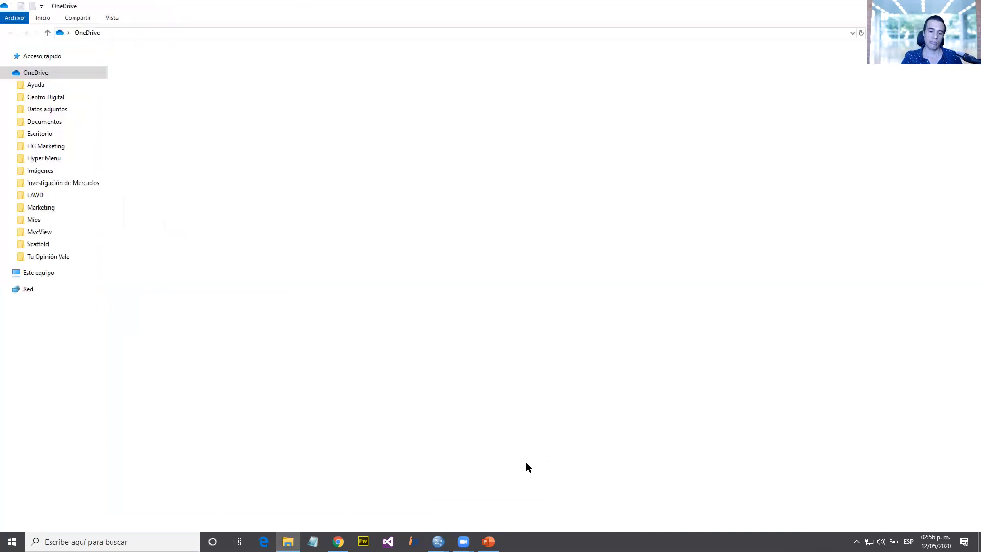
mouse_move(488, 542)
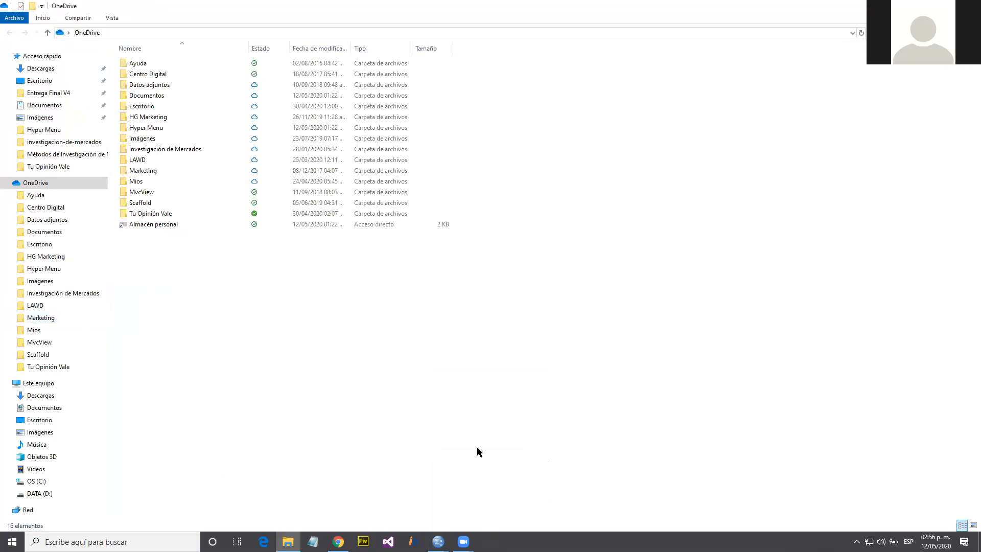
key("alt+Tab")
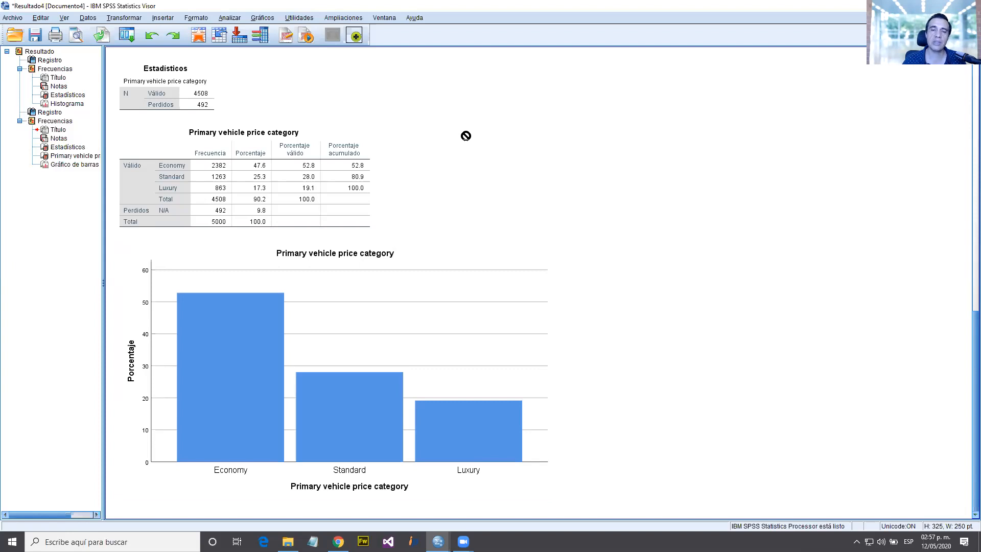
Annotate the output beside the frequency table with the text "There is one type of nominal variable that can be analyzed with statistics: Dichotomous"
left_click(432, 158)
left_click(449, 142)
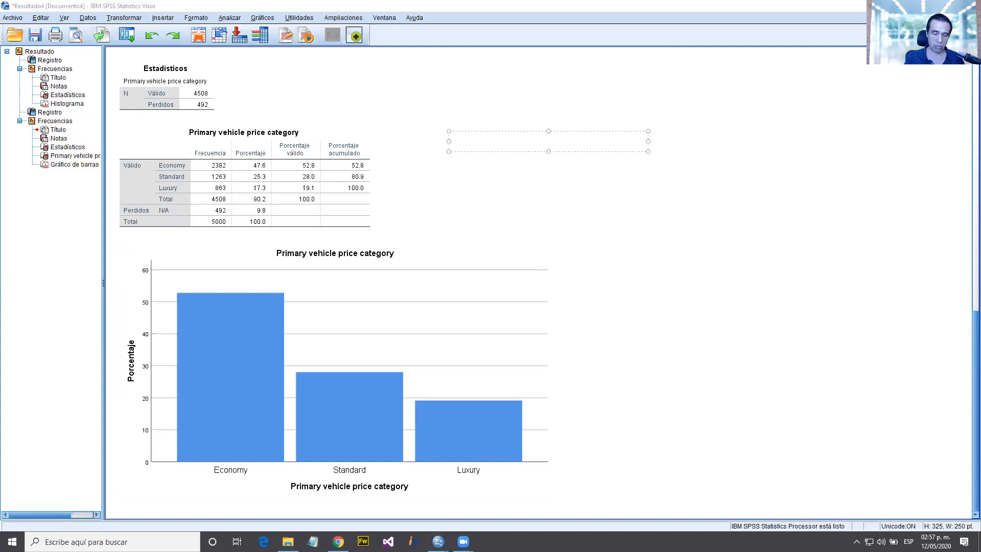
type("There i")
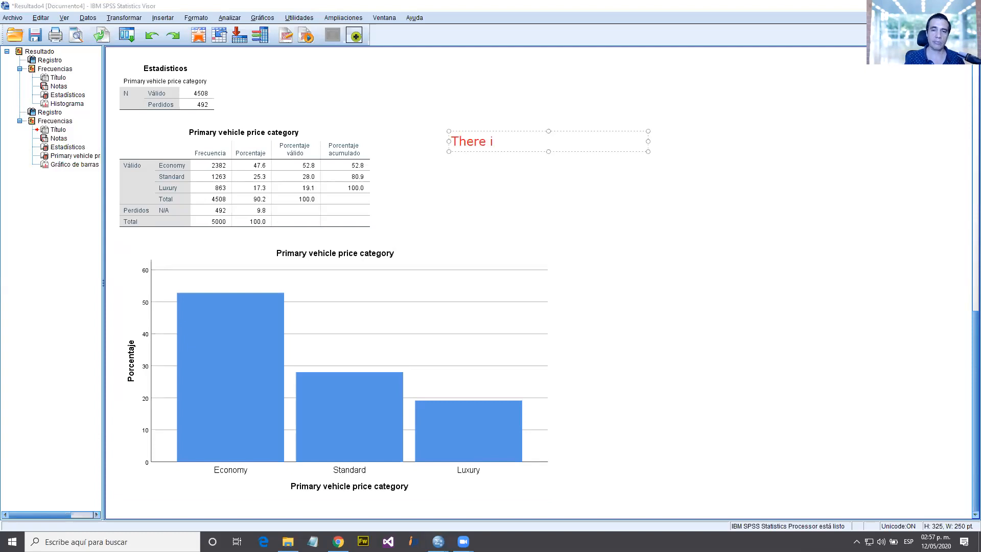
type("s one t")
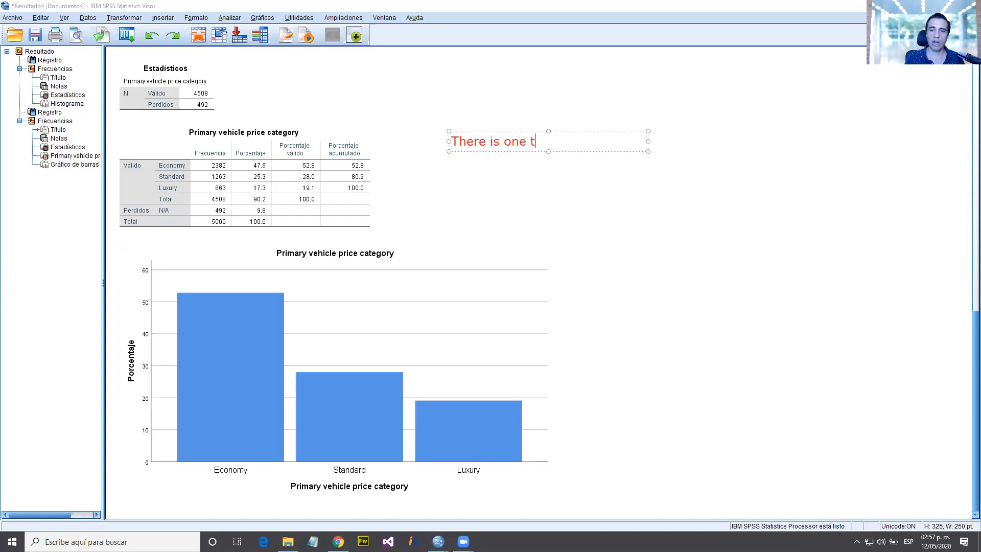
type("ype of no")
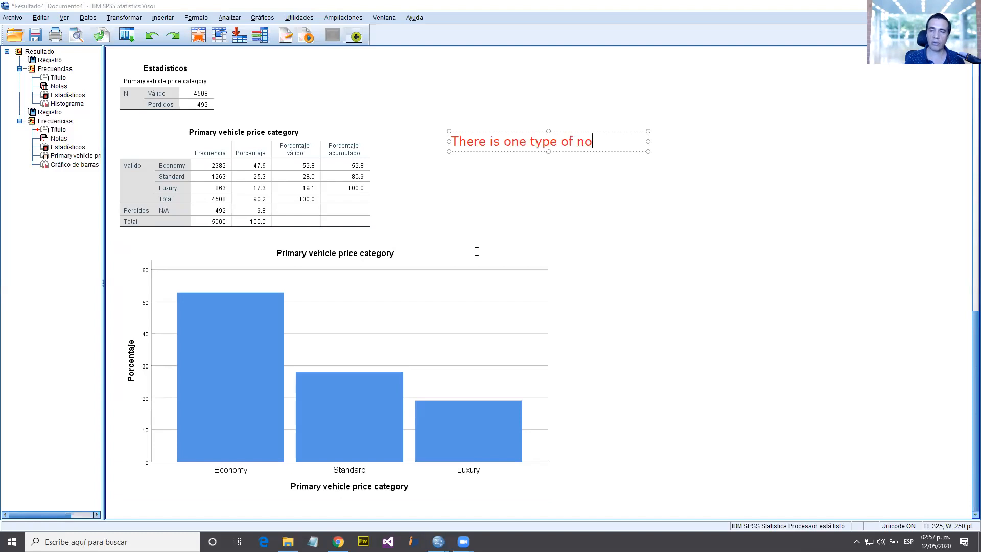
type("minal variable th")
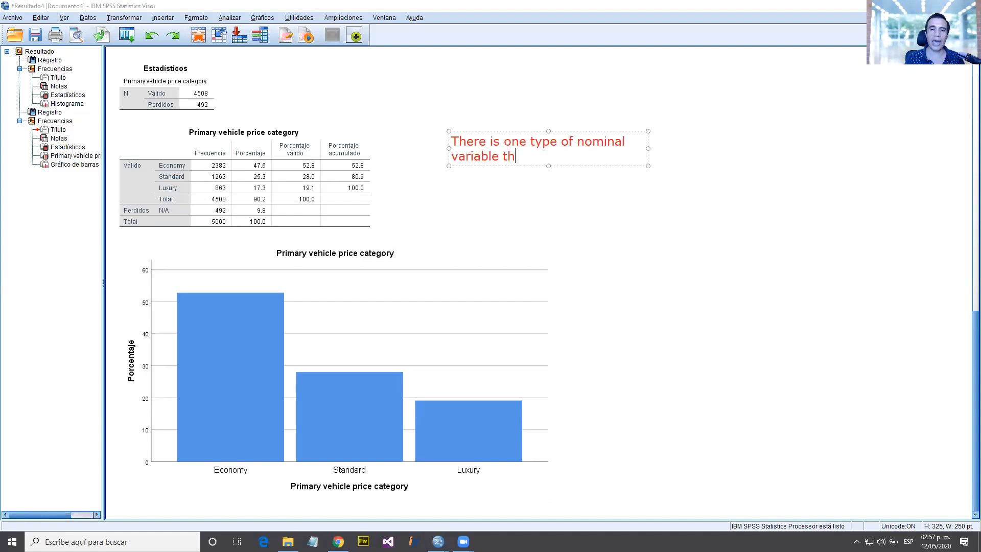
type("at can b")
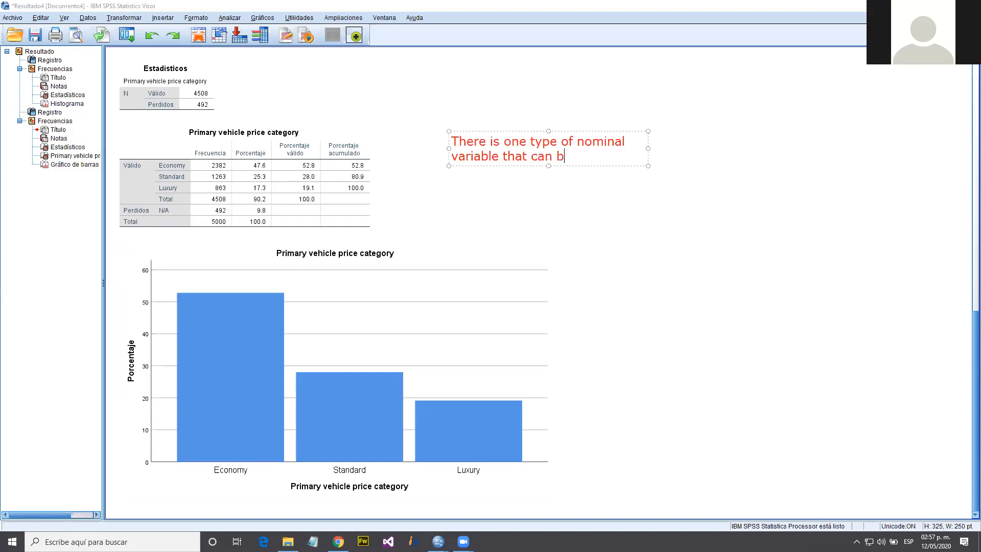
type("e analyzed ")
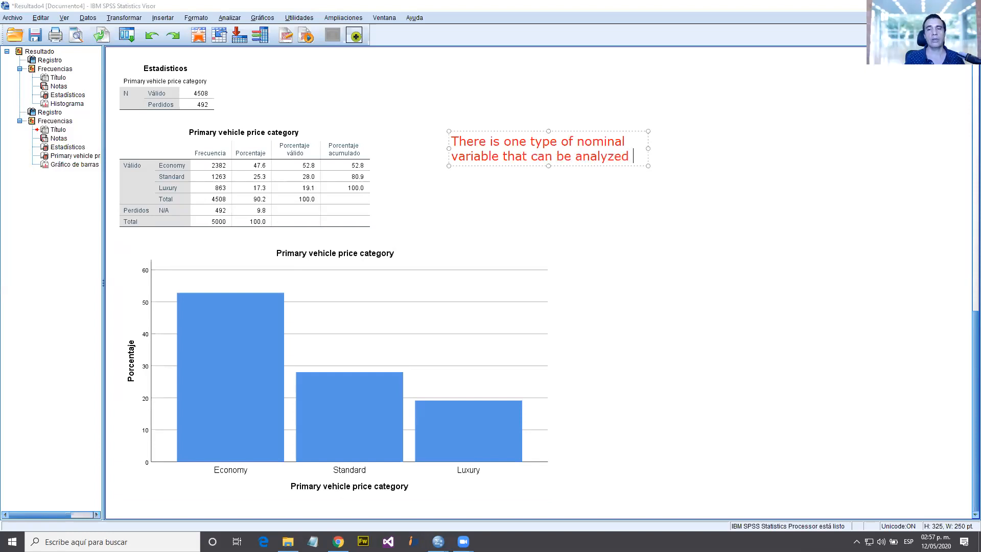
type("wit")
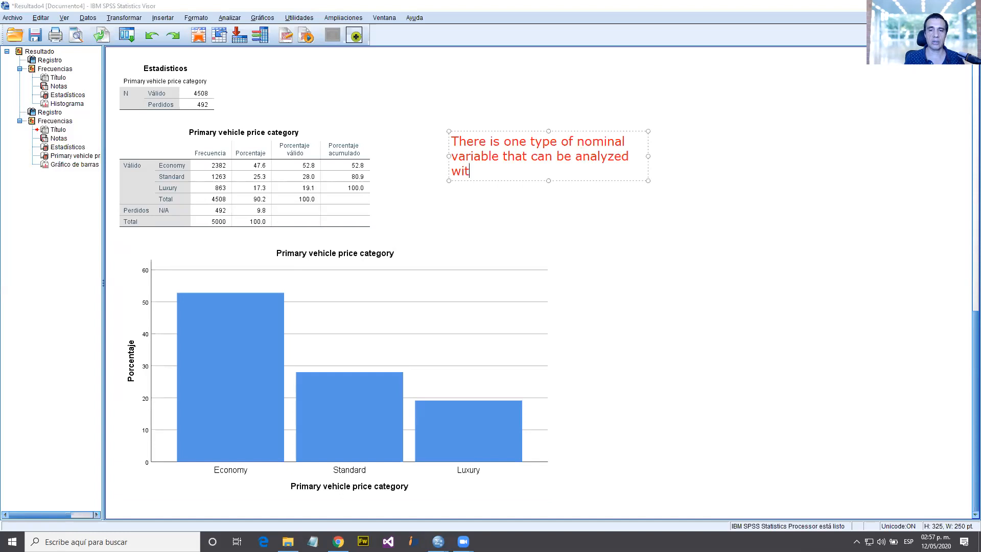
type("h statics")
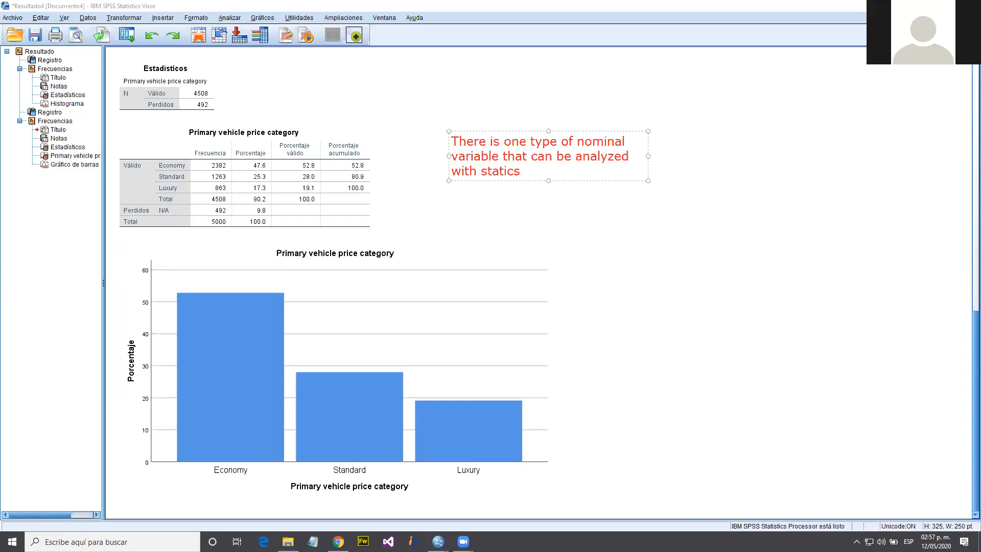
key("BackSpace")
key("BackSpace")
type("stics: Dichotomous")
left_click(616, 216)
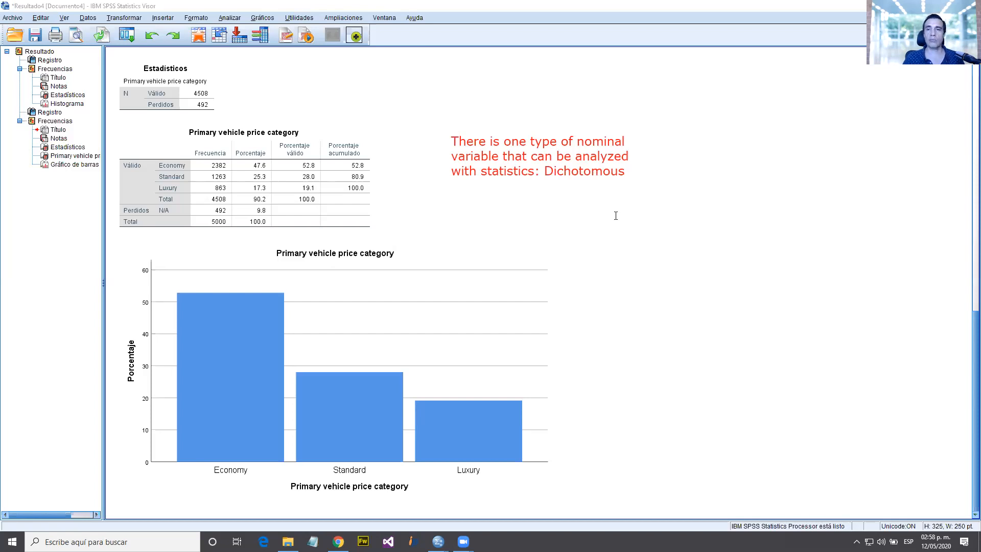
Reopen the Frequencies dialog to point out its statistics options, cancel it without running, and clear the text annotation from the output
left_click(229, 17)
mouse_move(240, 45)
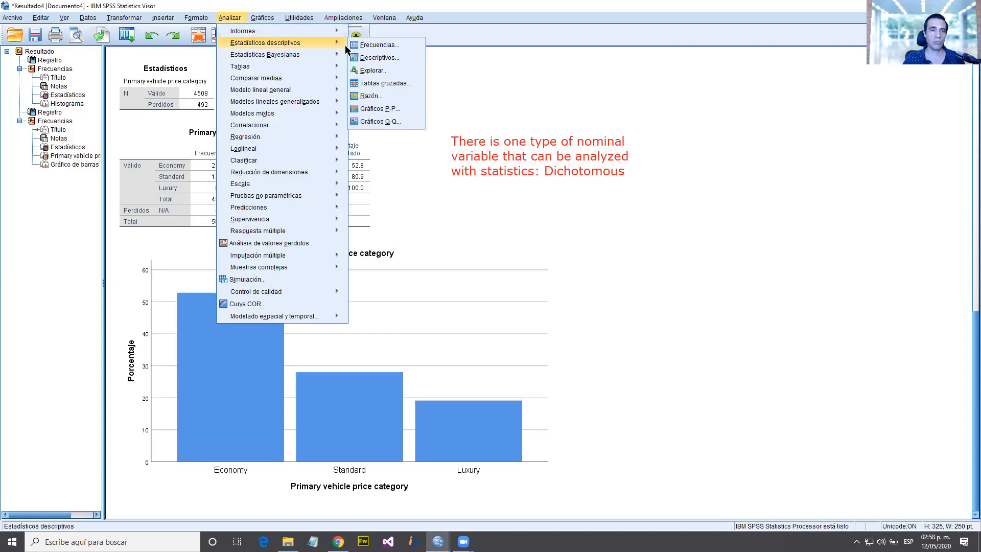
mouse_move(342, 55)
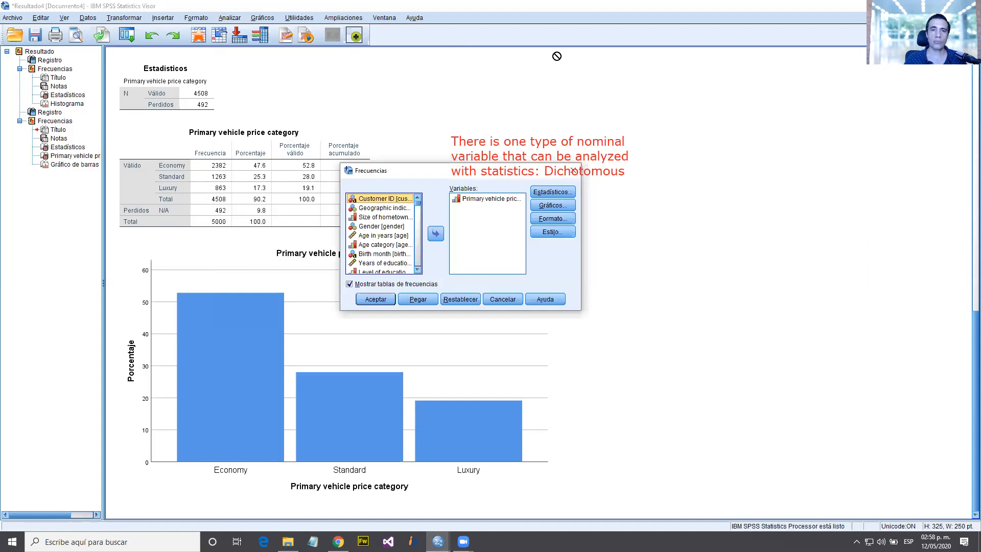
left_click(556, 193)
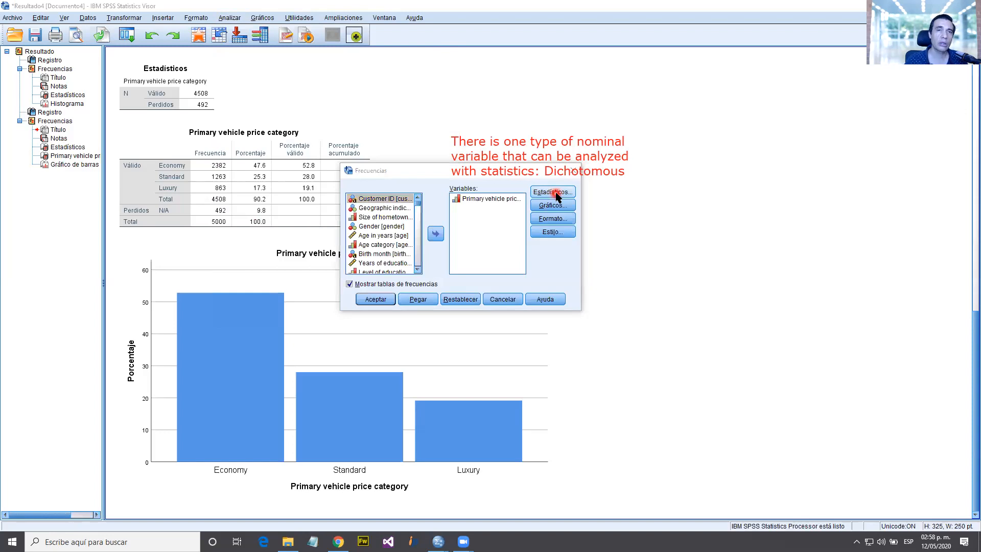
left_click(498, 300)
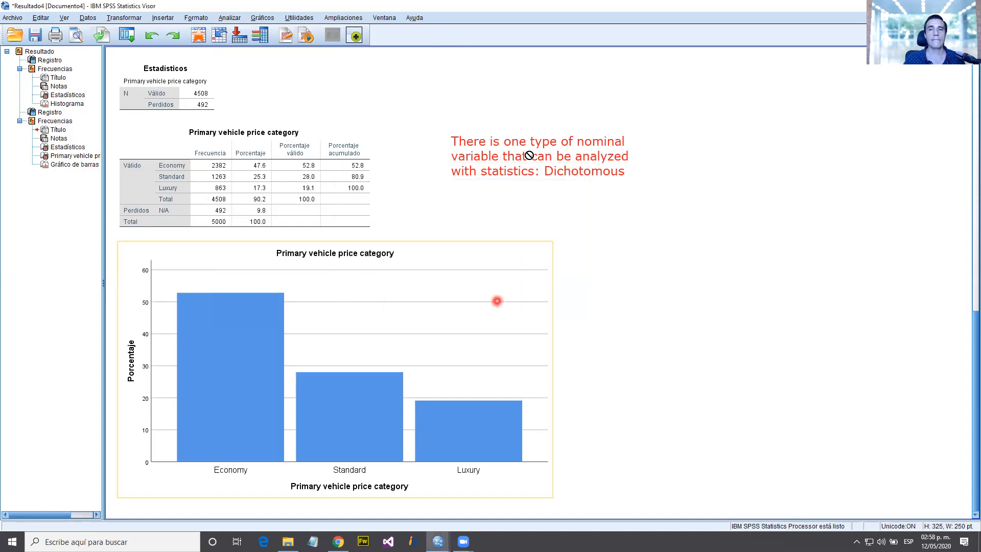
left_click(572, 52)
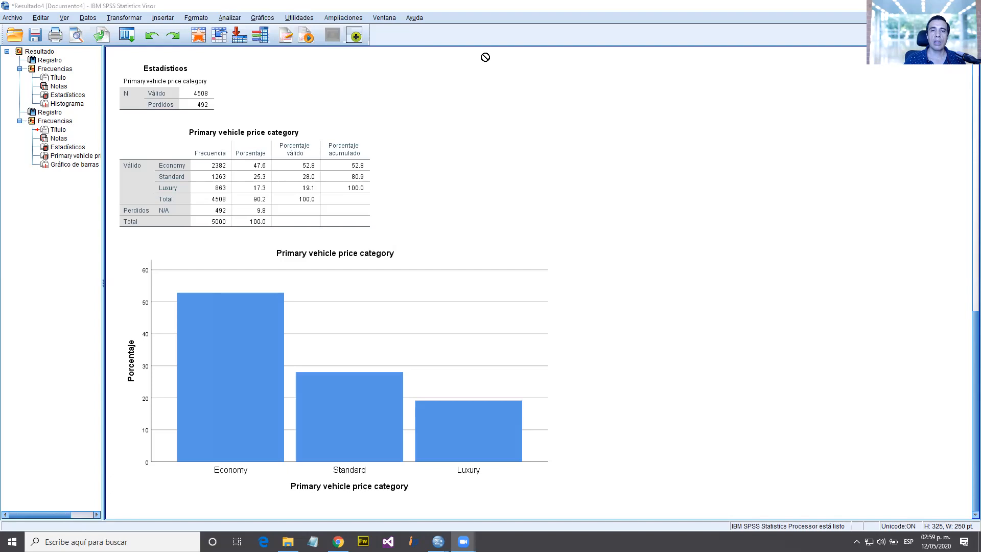
Examine the missing cases in the Estadísticos table, the categories in the frequency table, and the percentage axis and bars of the vehicle price chart
left_click(203, 105)
left_click(255, 125)
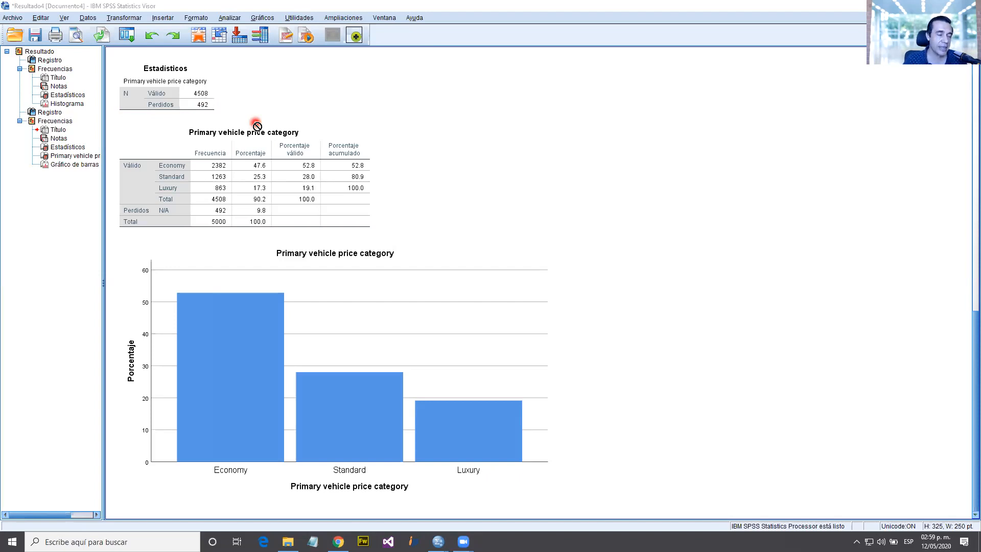
left_click(201, 106)
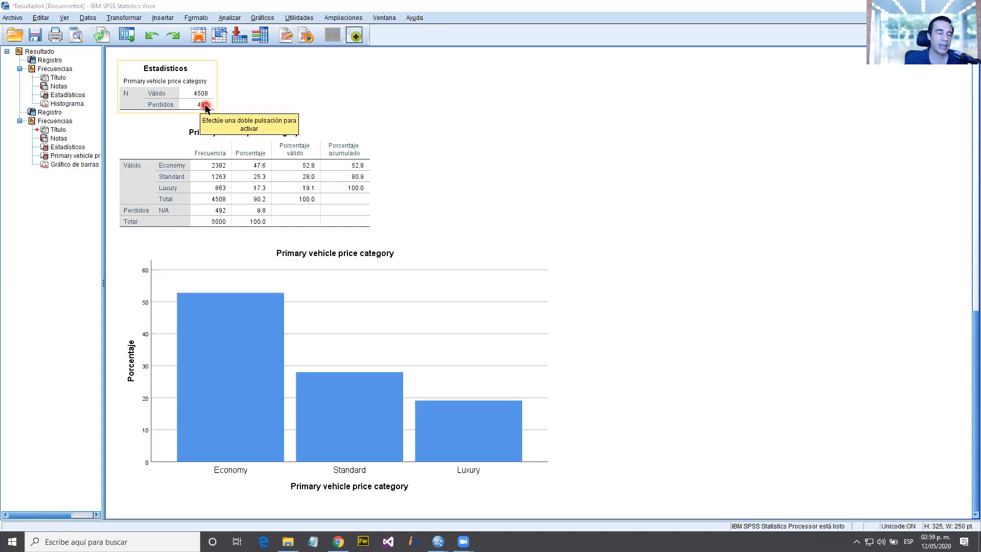
left_click_drag(206, 108, 233, 107)
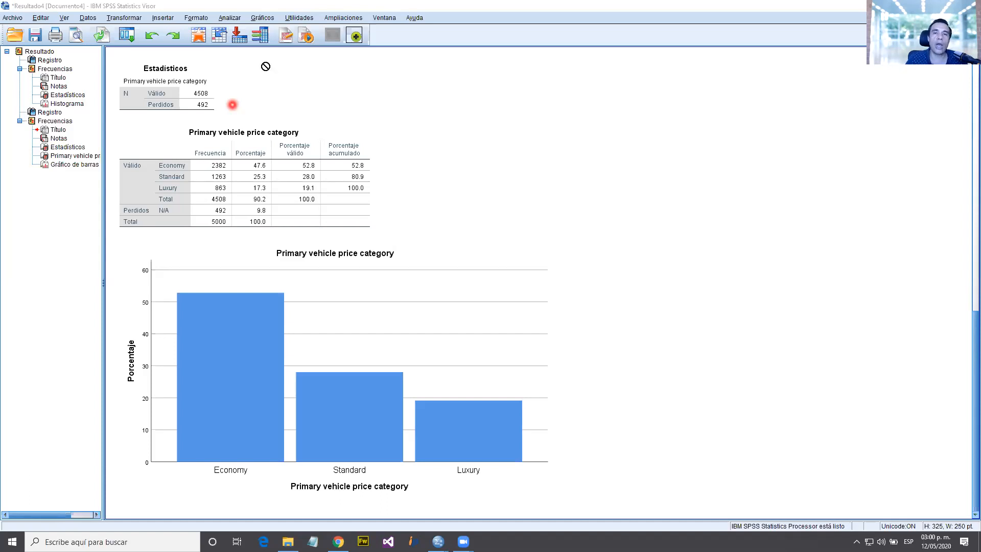
left_click(177, 166)
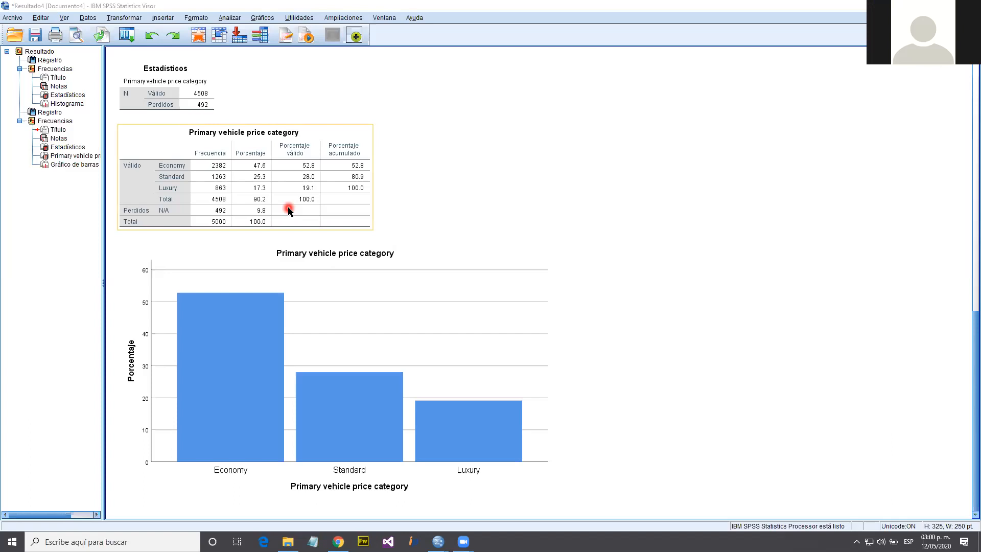
left_click(145, 398)
left_click(145, 291)
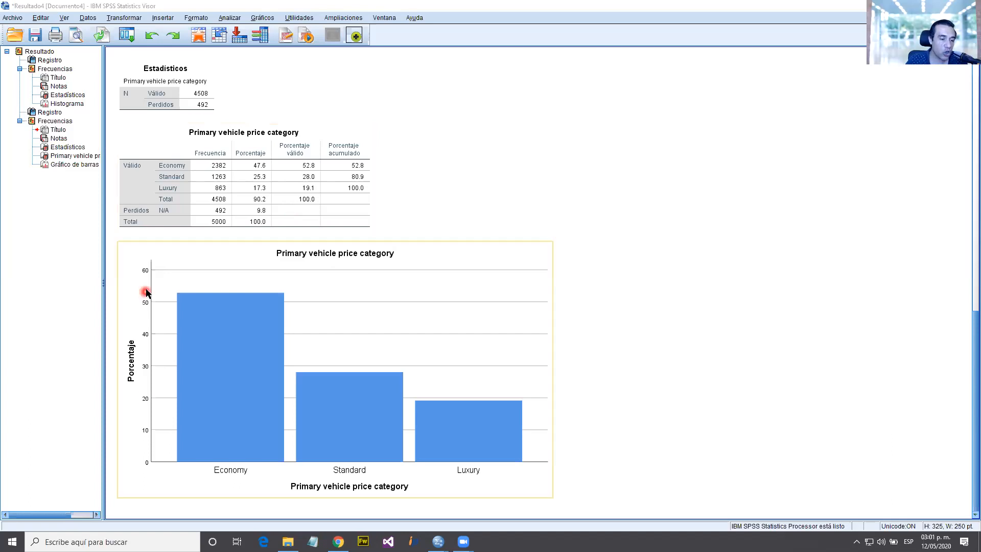
left_click(148, 463)
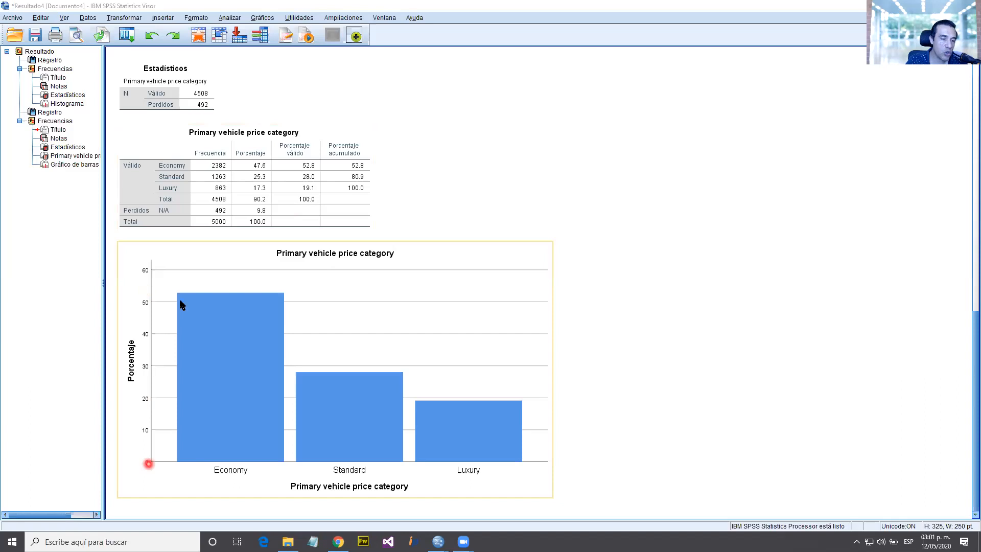
left_click(495, 285)
left_click(245, 308)
left_click(154, 301)
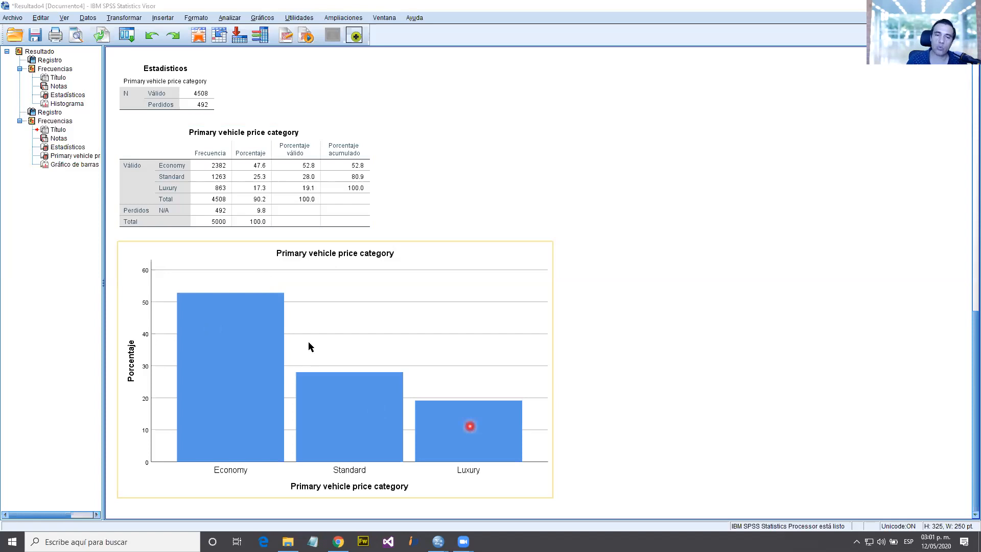
Examine the valid and cumulative percentages for Economy, Standard and Luxury in the Primary vehicle price category table
left_click(348, 166)
left_click(354, 162)
mouse_move(325, 161)
left_mouse_down()
mouse_move(401, 144)
mouse_move(308, 172)
left_mouse_up()
left_click(304, 166)
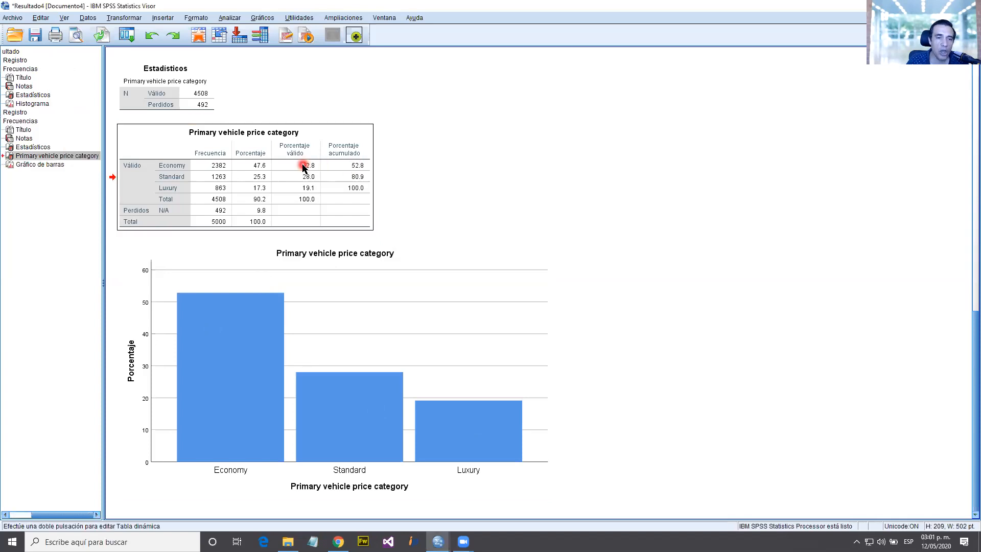
left_click(349, 167)
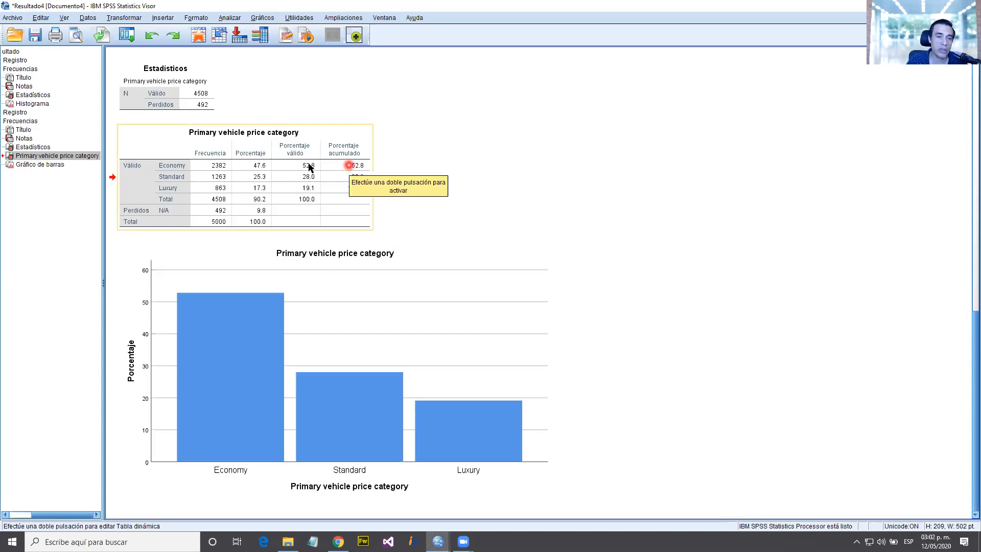
left_click(309, 164)
left_click(353, 163)
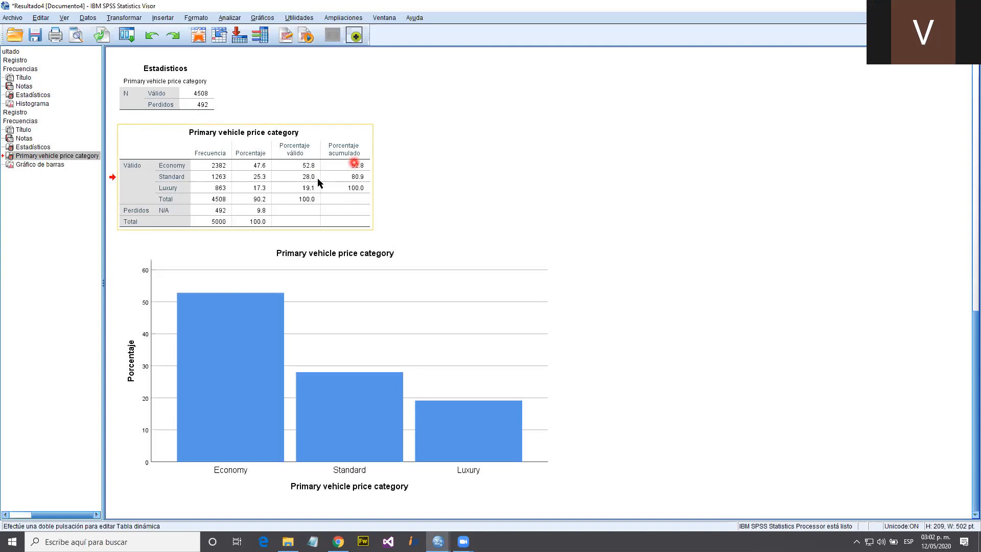
left_click(351, 177)
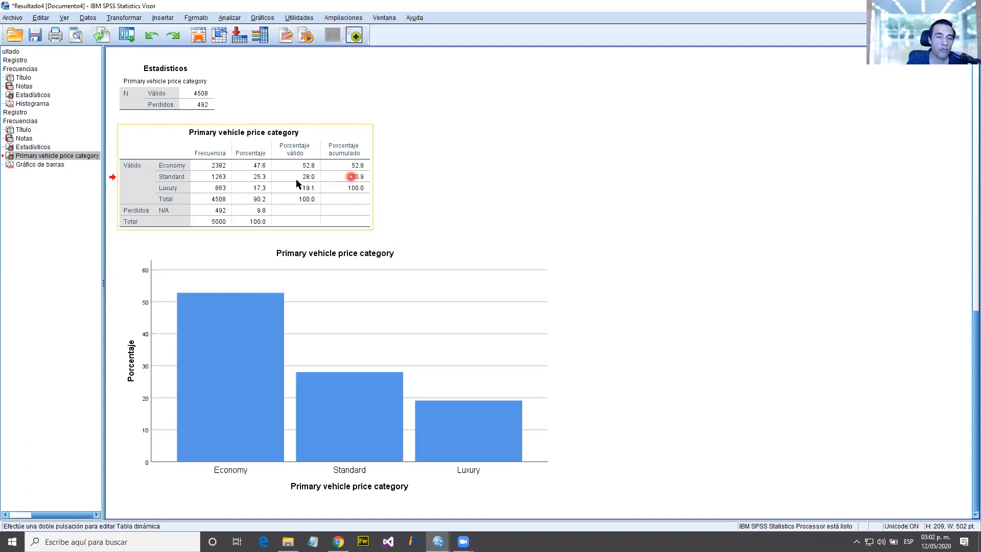
left_click(359, 192)
left_click(315, 175)
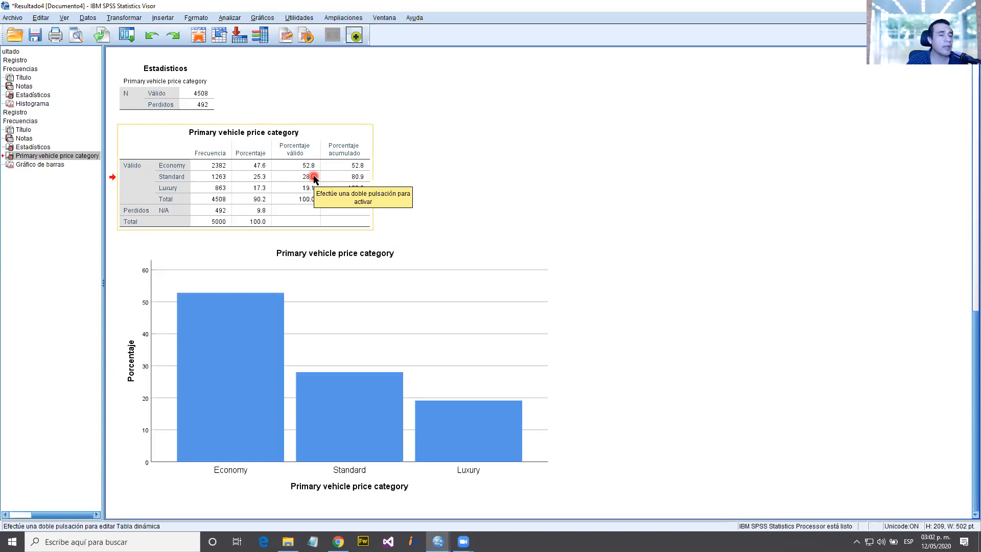
left_click(400, 176)
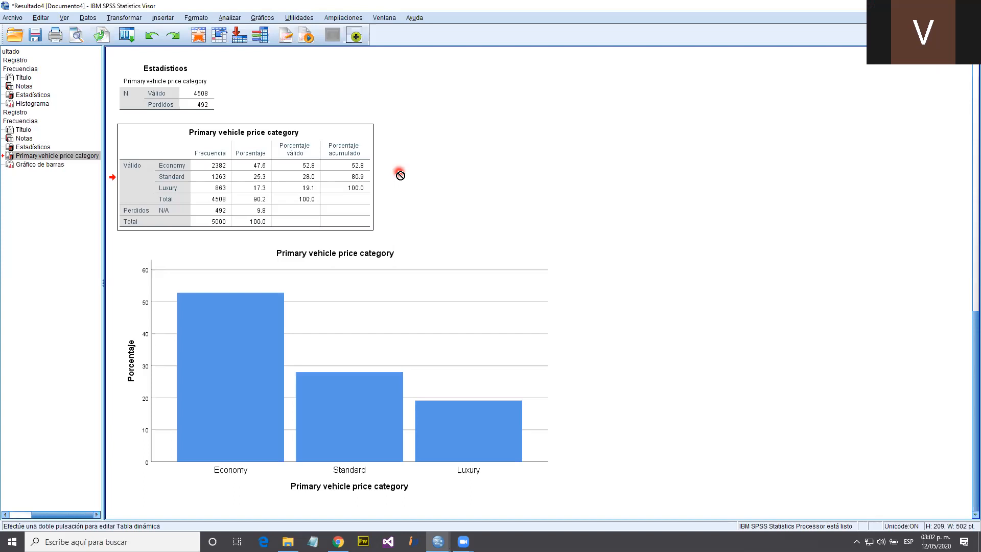
Compare the percentage and valid percentage columns in the frequency table, including the row of missing N/A cases
left_click(252, 180)
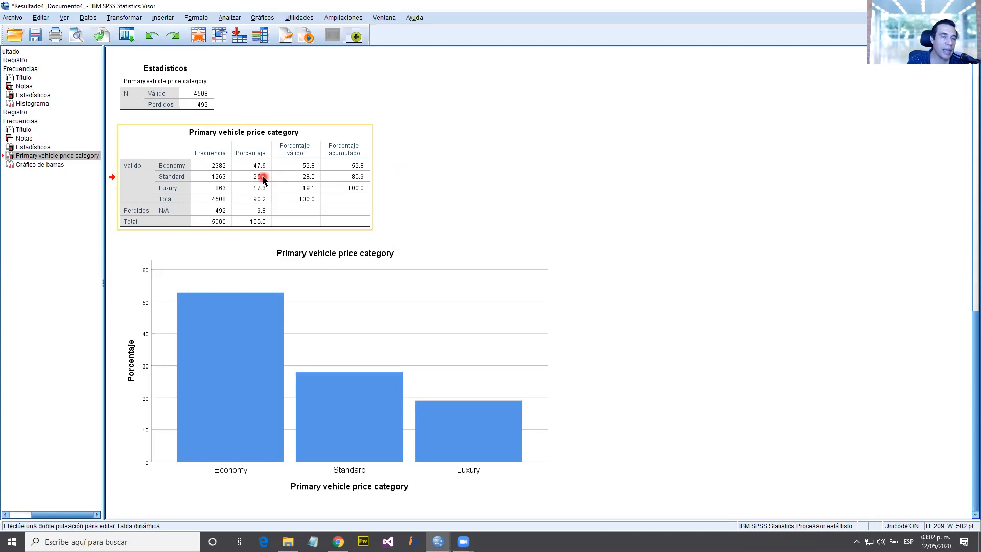
left_click(308, 178)
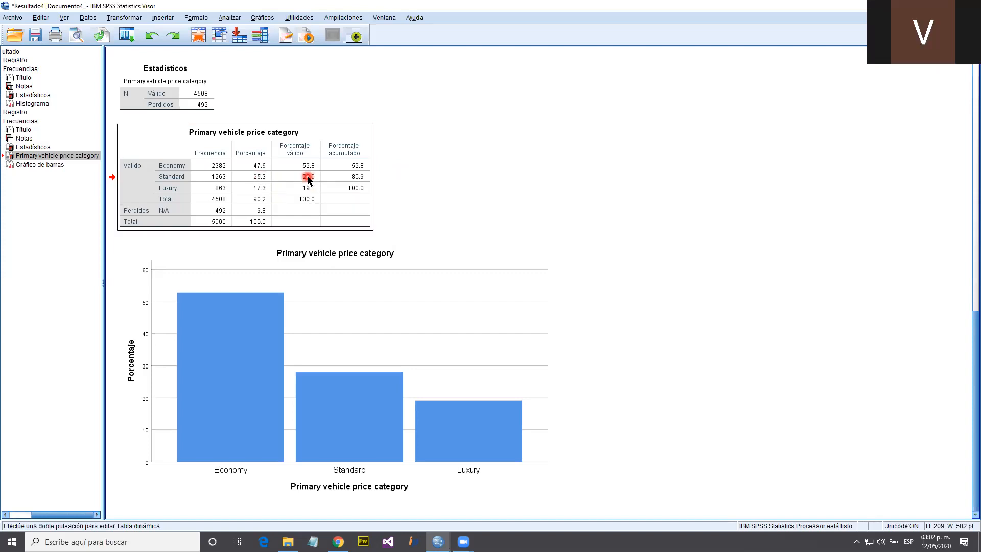
left_click(250, 175)
left_click(290, 175)
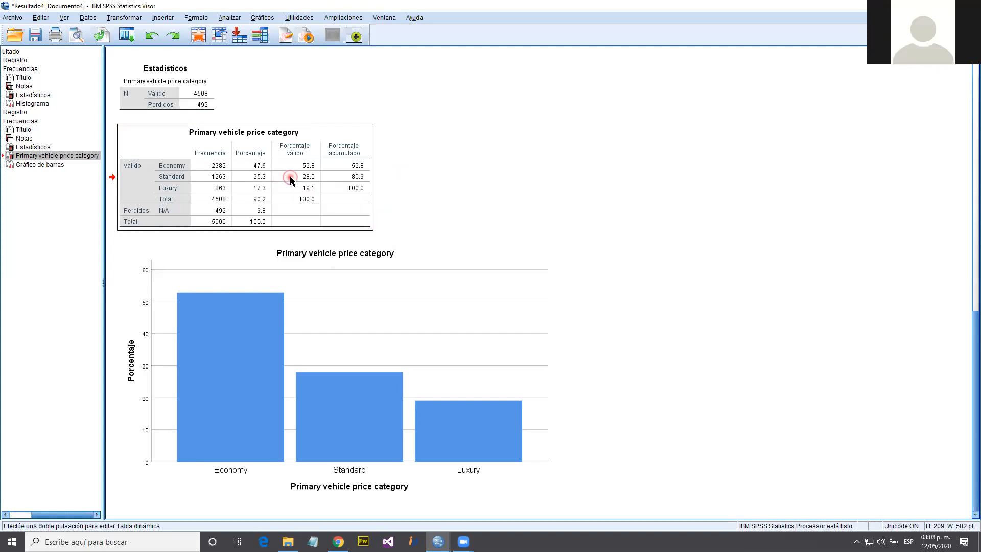
left_click(294, 210)
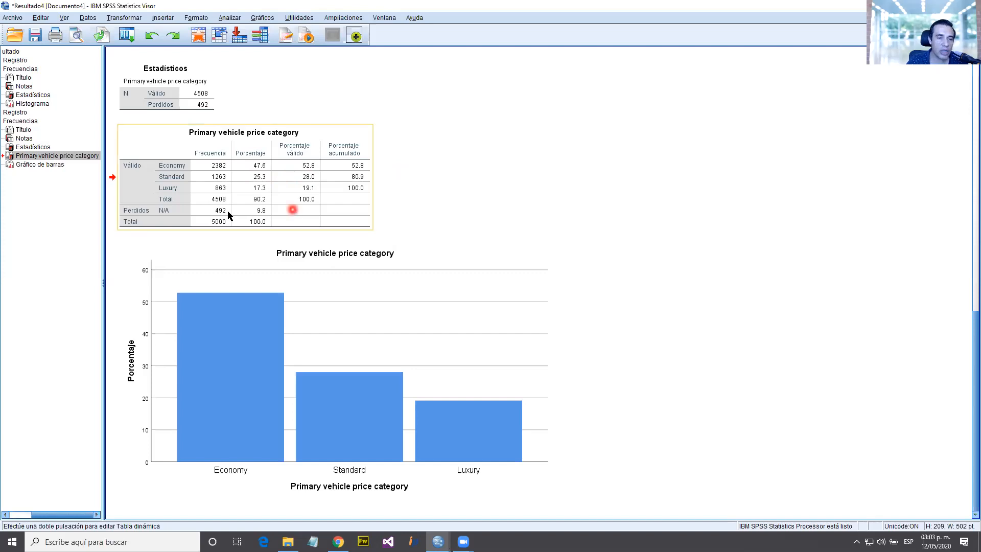
double_click(297, 213)
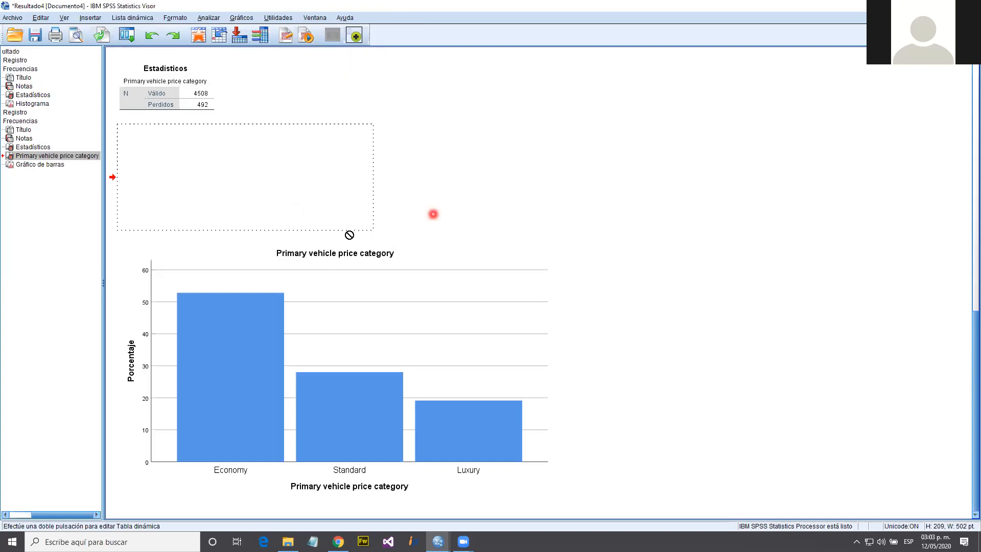
left_click(305, 183)
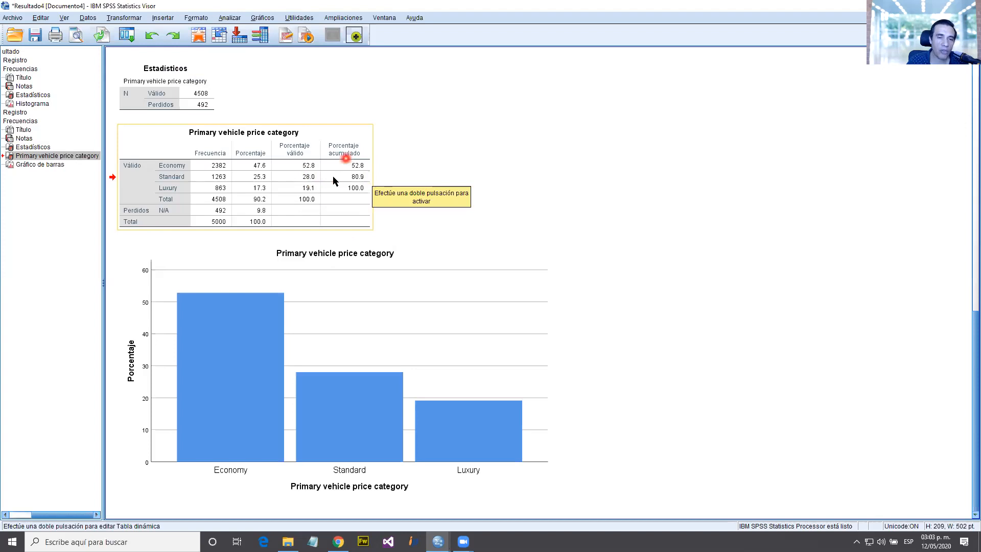
left_click_drag(340, 217, 456, 163)
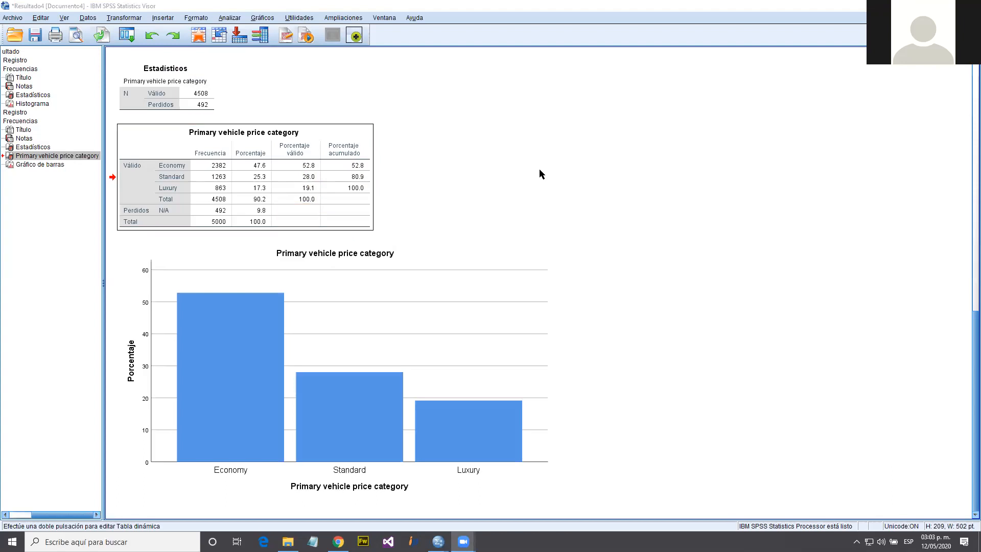
key("alt+Tab")
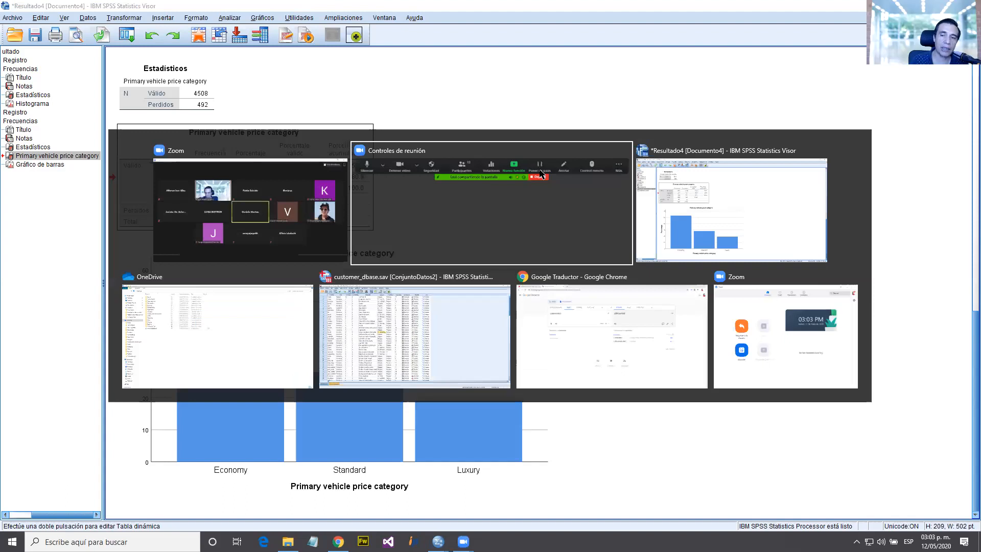
key("alt+Tab")
key("alt+Tab")
key("alt+Tab")
key("alt+Tab")
key("alt+Tab")
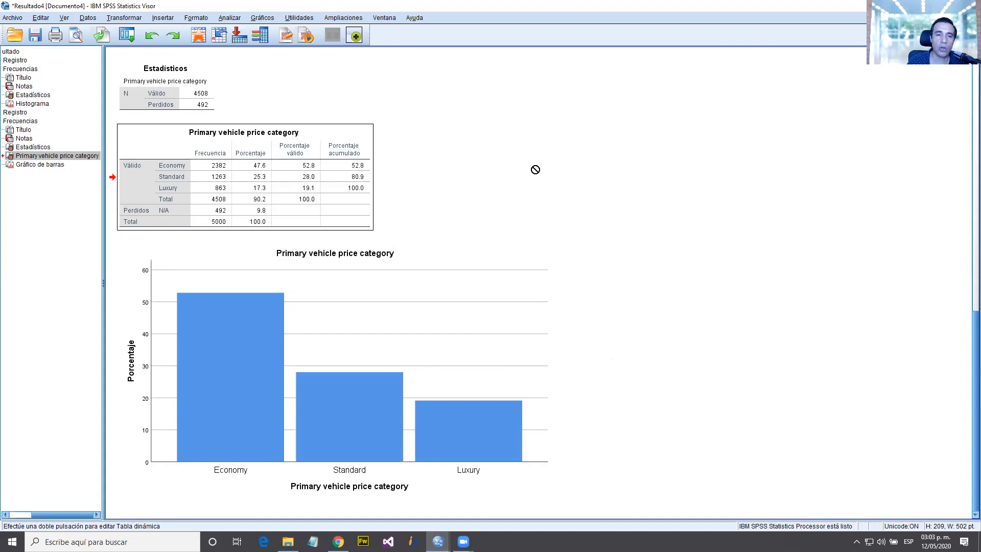
Examine the Luxury cumulative percentage, the bar chart's percentage axis and the Economy frequency for Primary vehicle price category
left_click(354, 188)
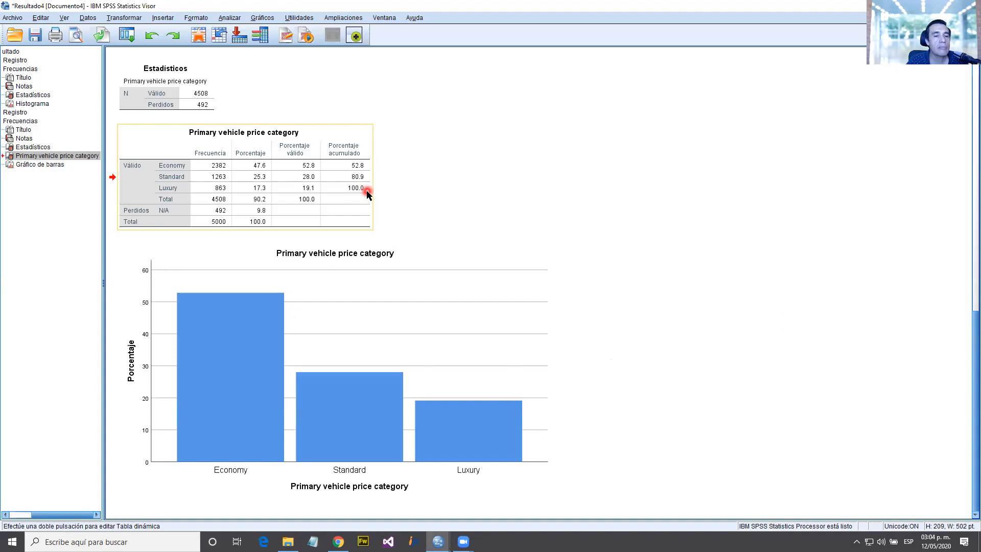
left_click_drag(367, 194, 538, 218)
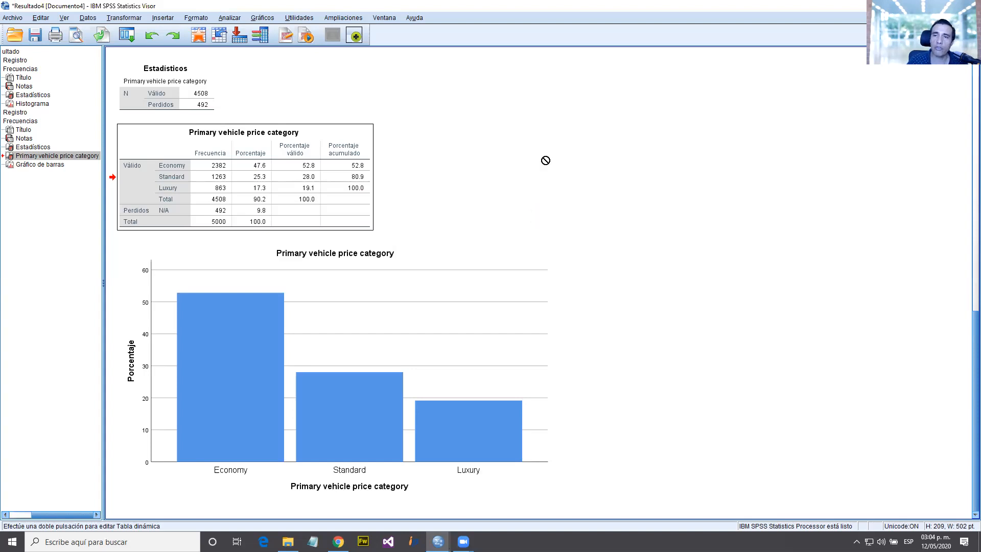
left_click(661, 60)
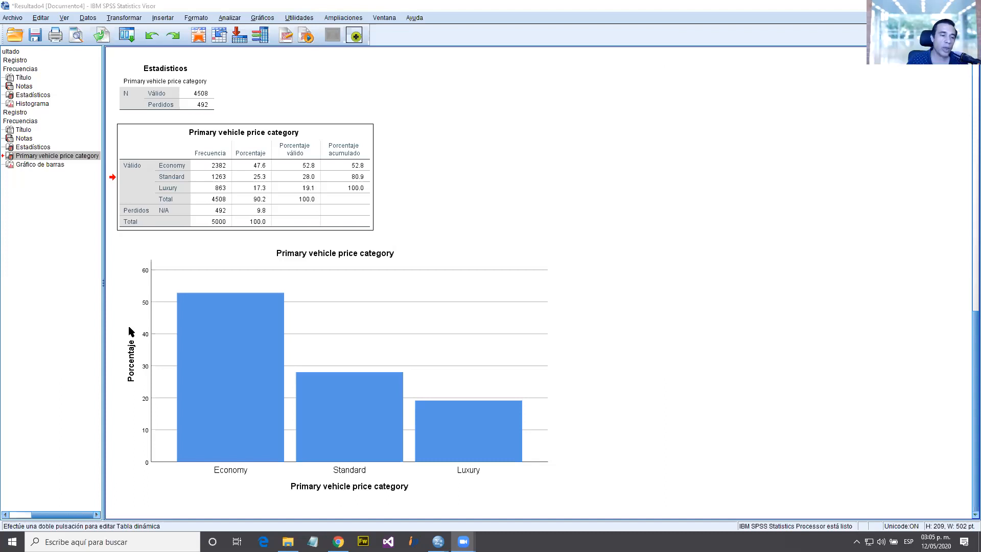
left_click(145, 306)
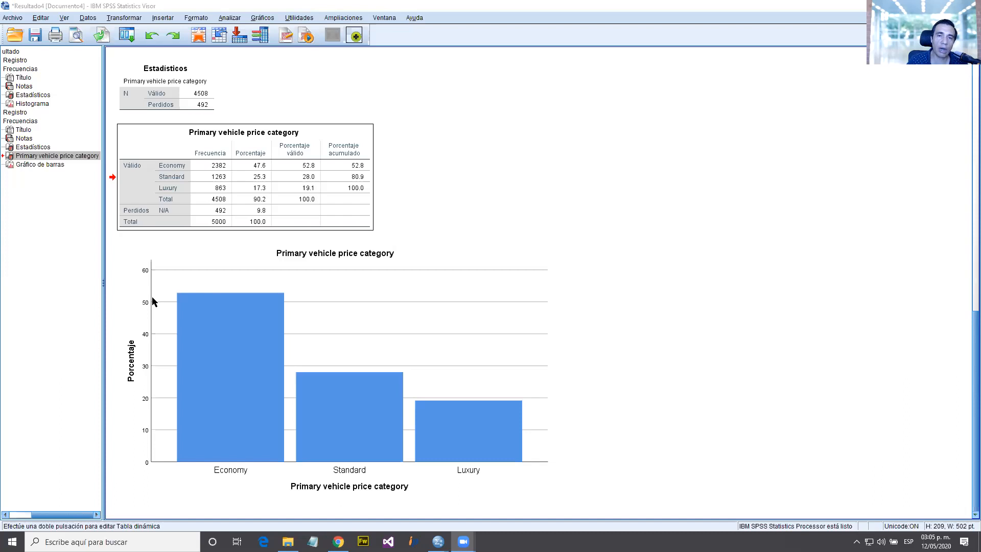
left_click(138, 311)
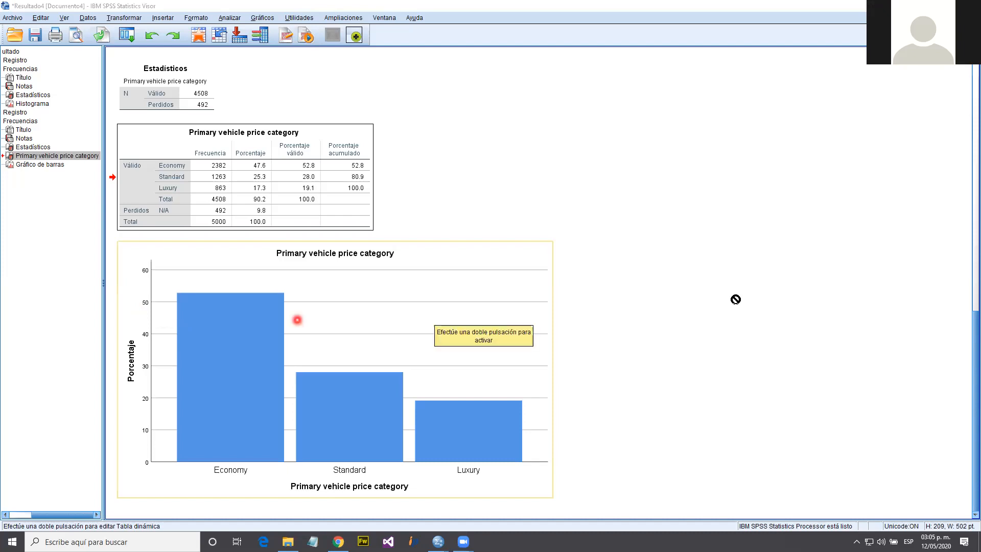
left_click(691, 327)
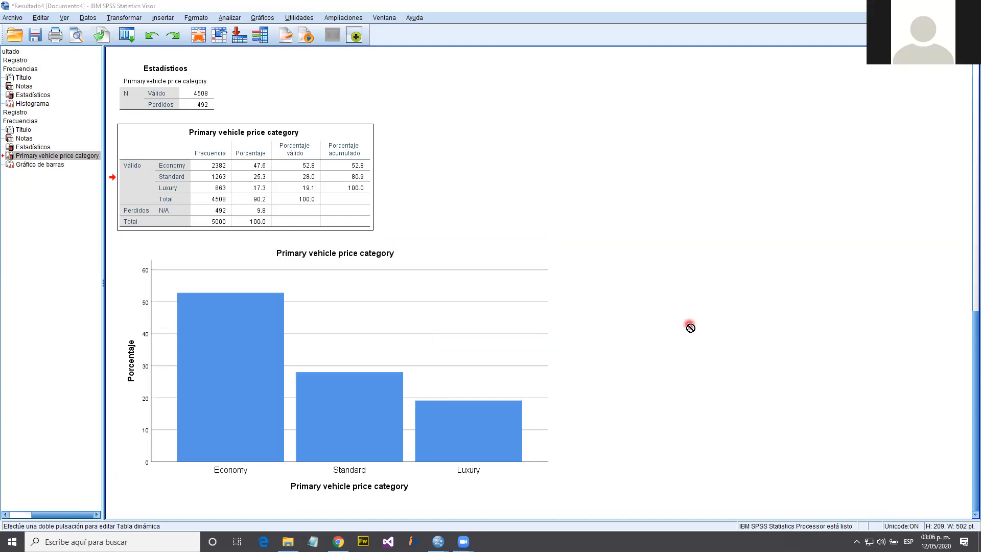
left_click(219, 165)
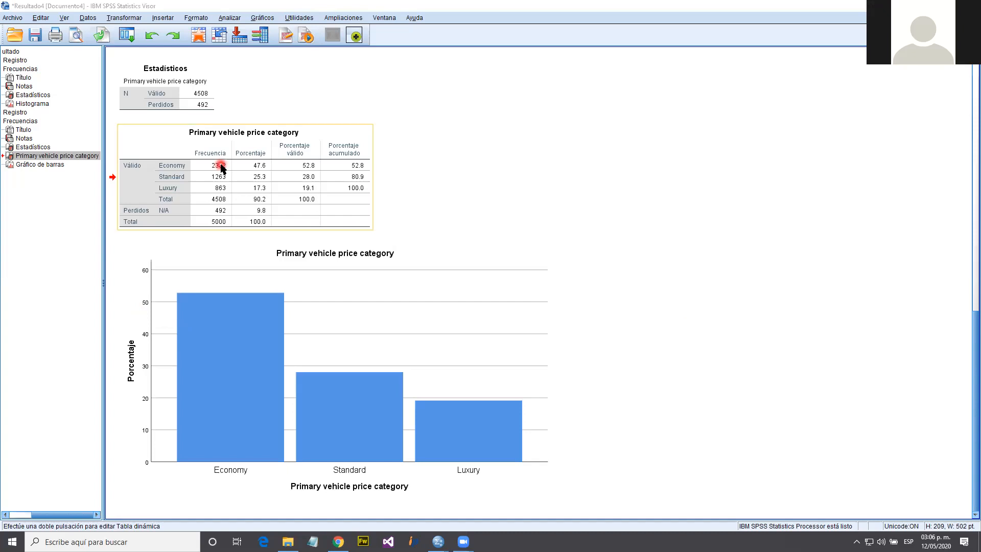
left_click(223, 167)
left_click(220, 165)
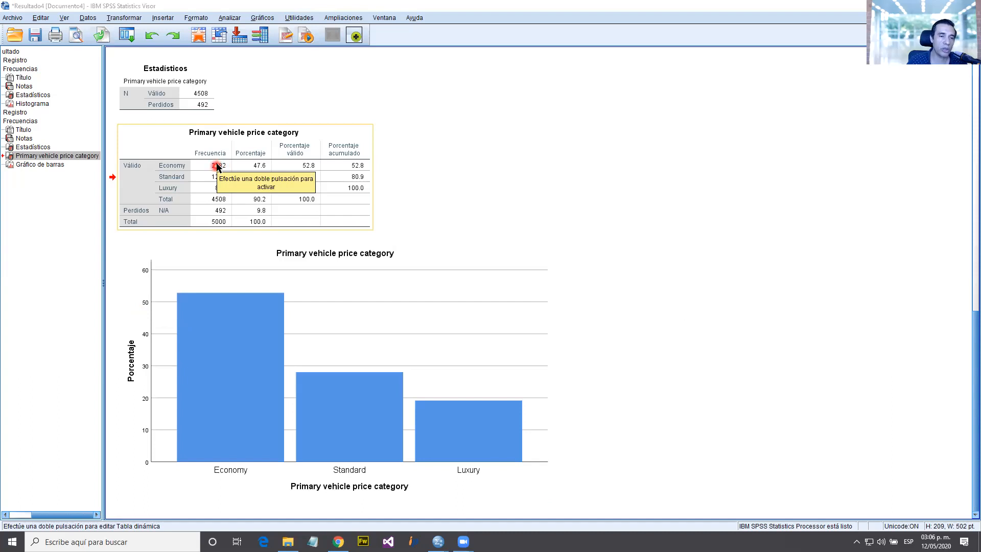
double_click(217, 166)
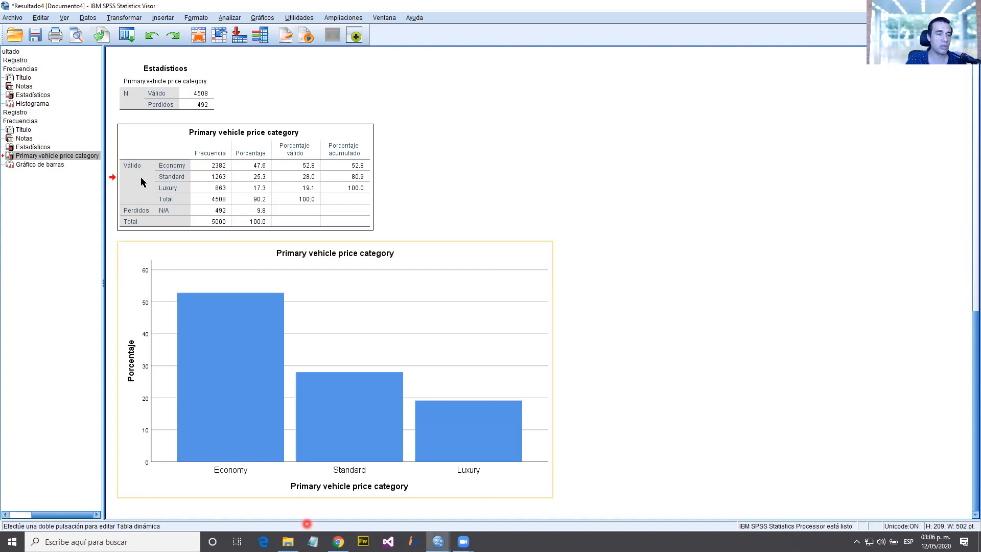
Switch to File Explorer and open the Métodos de Investigación de Mercados folder inside UMx, Ene2020
key("alt+Tab")
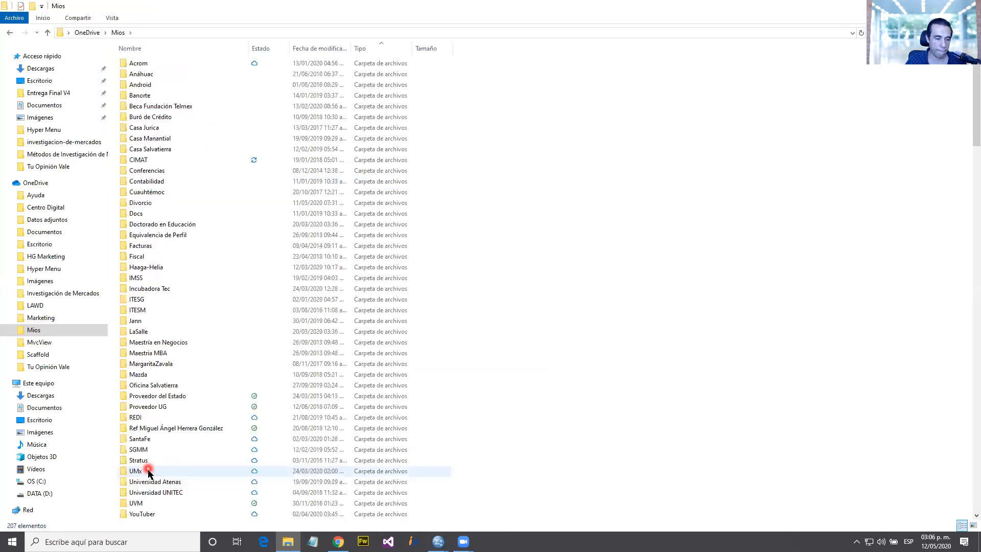
key("Return")
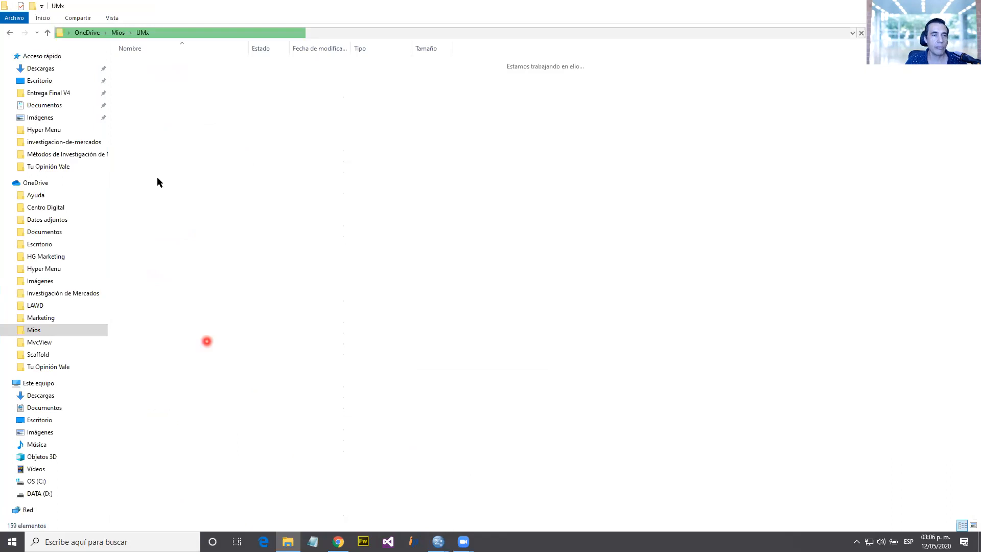
left_click(161, 410)
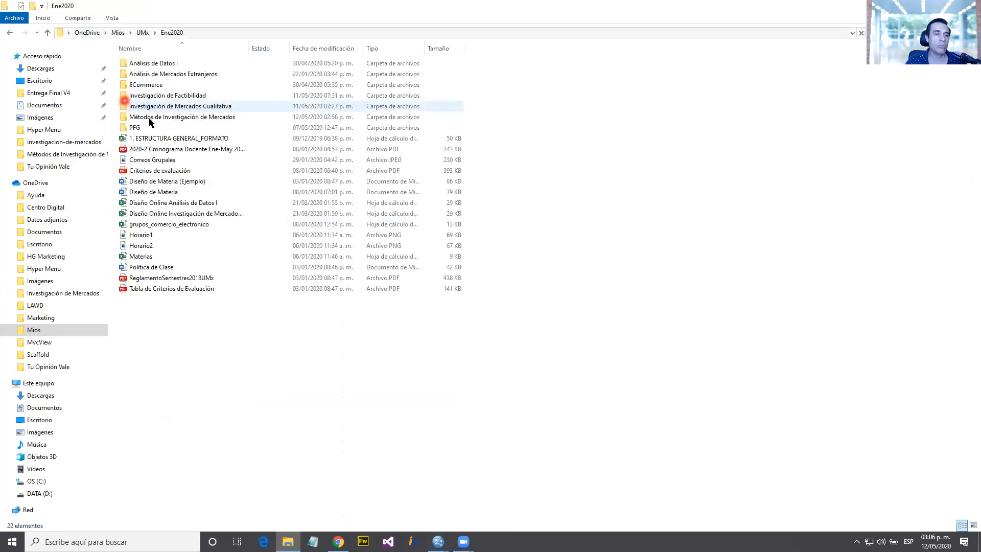
left_click(149, 118)
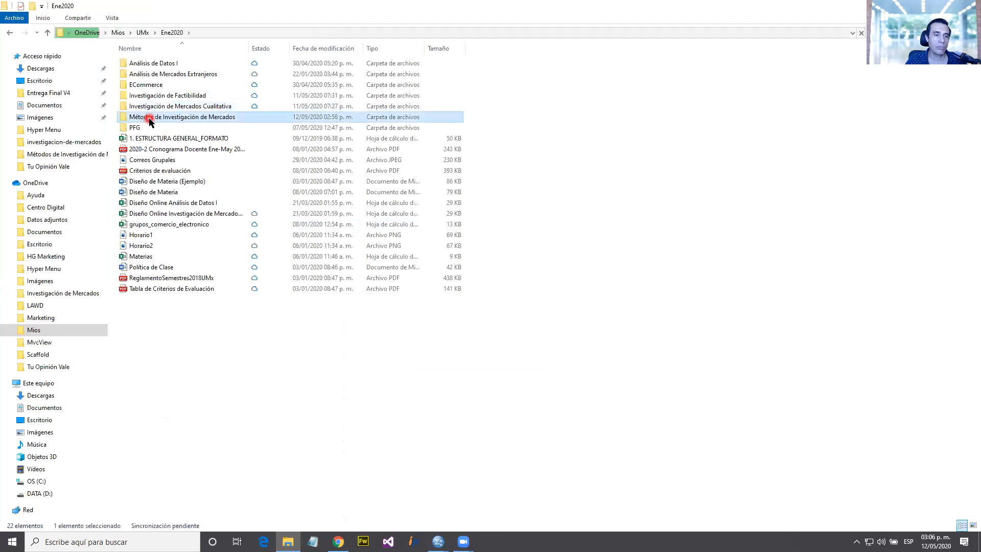
double_click(149, 118)
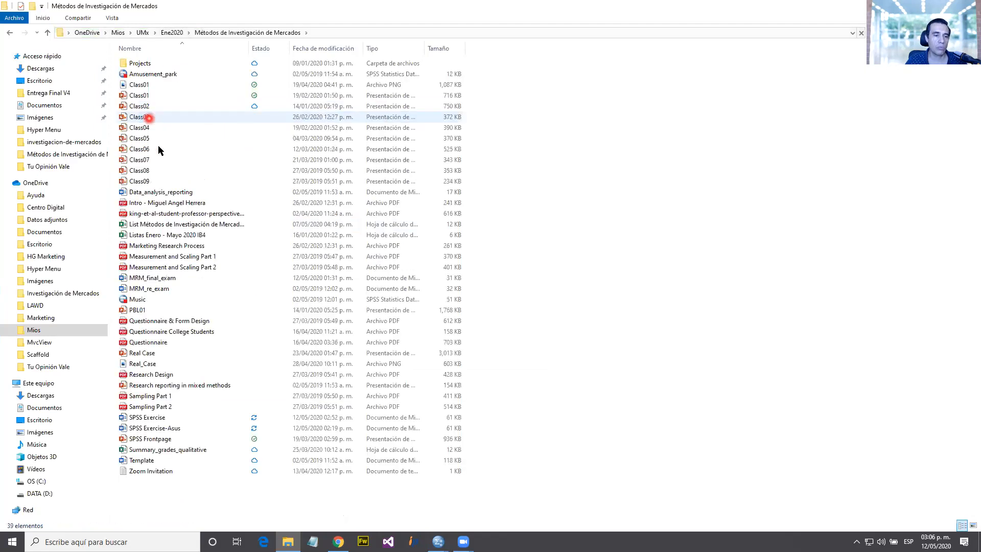
Open the SPSS Exercise document in Word and read question 4 about gender and income category
left_click(177, 417)
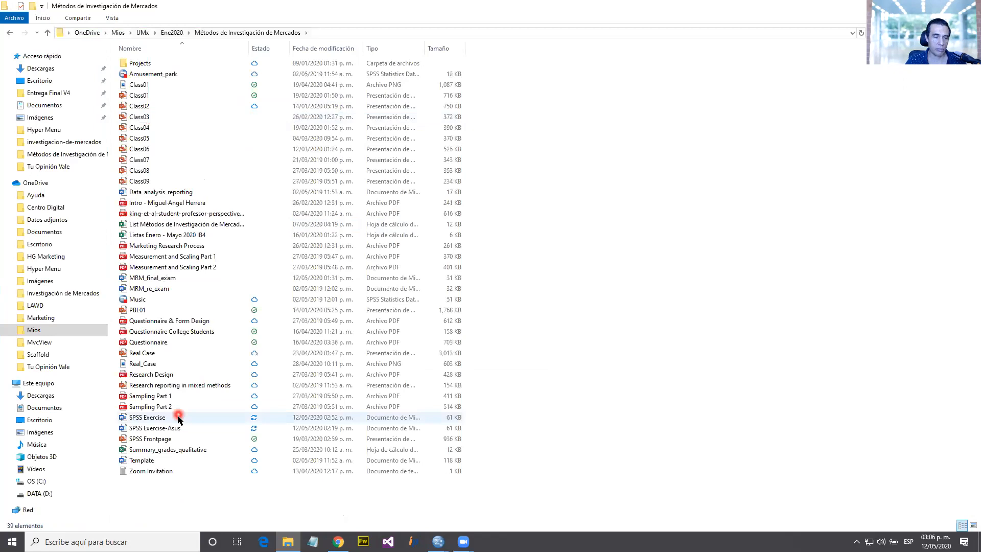
double_click(178, 417)
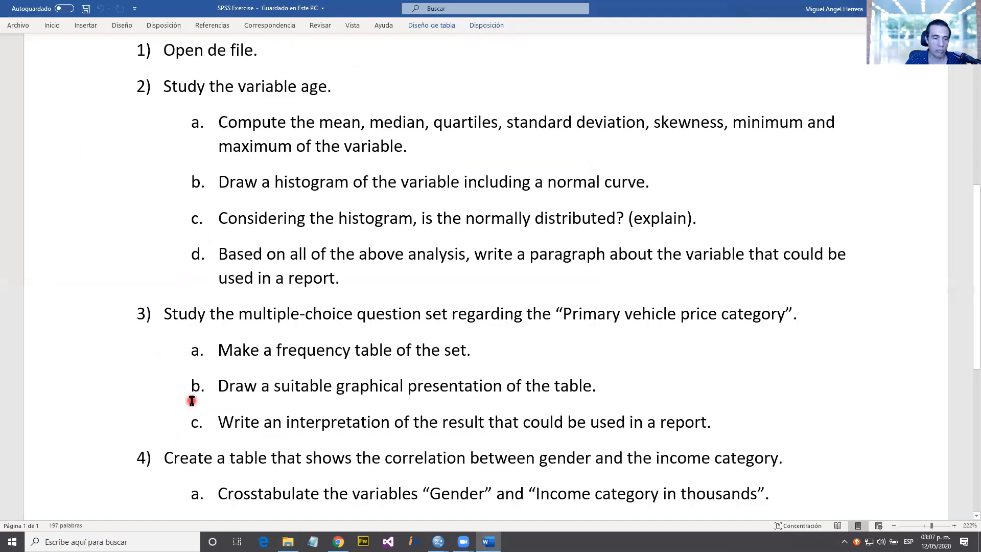
scroll(191, 401, "down", 5)
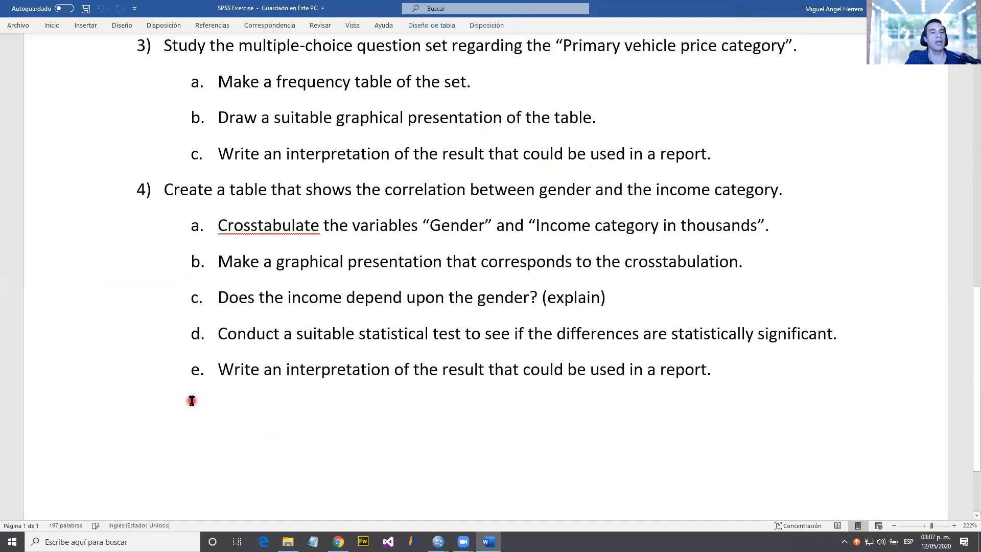
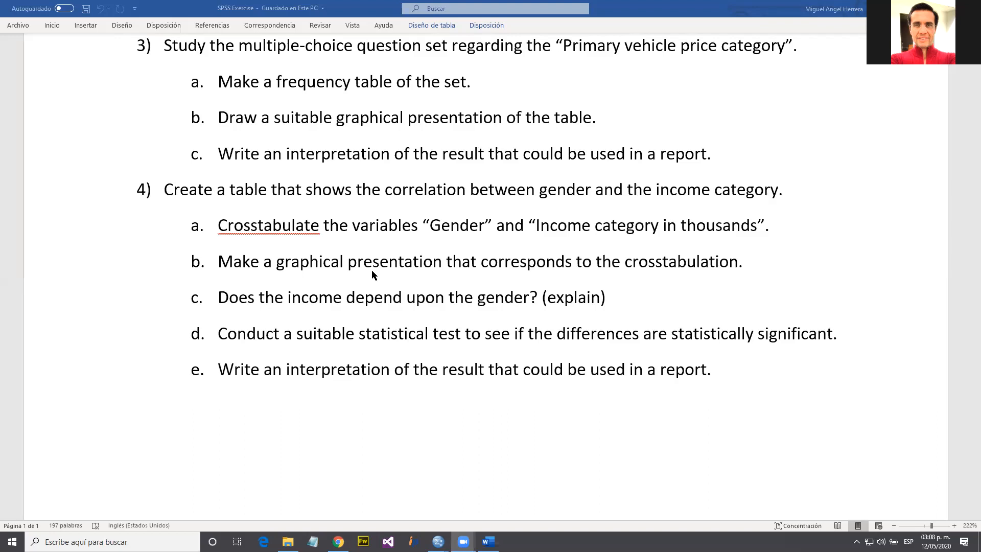
Switch to the SPSS output viewer and start a crosstabulation (Tablas cruzadas)
key("alt+Tab")
key("alt+Tab")
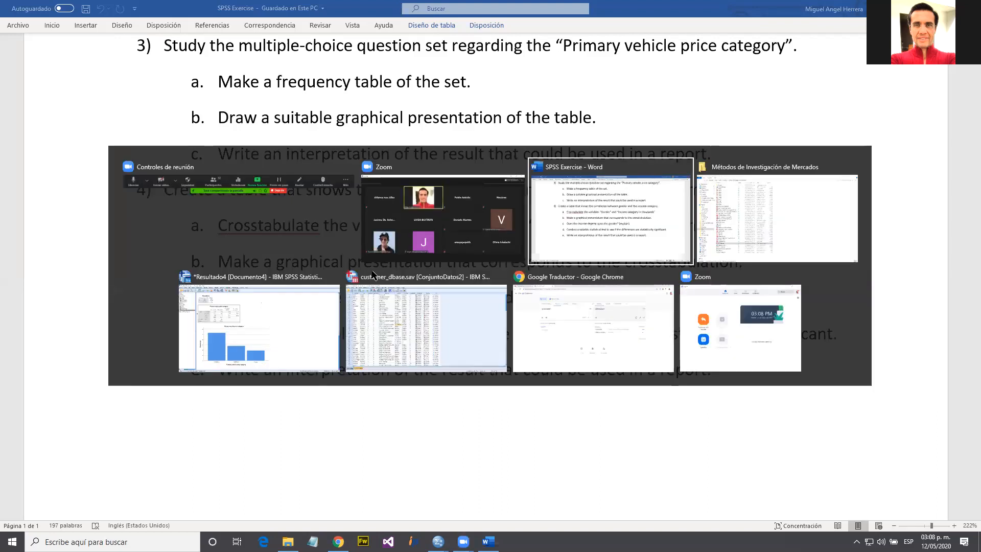
key("alt+Tab")
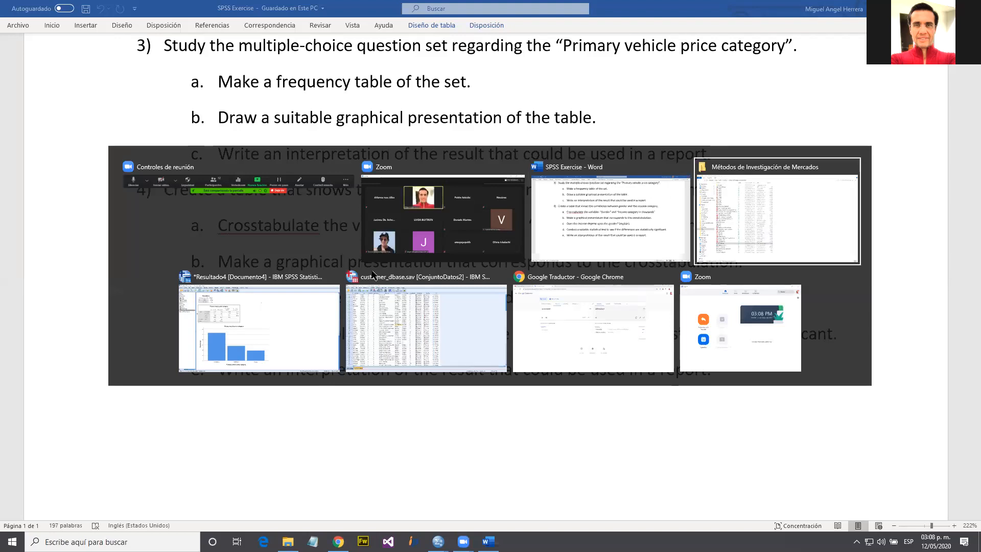
key("alt+Tab")
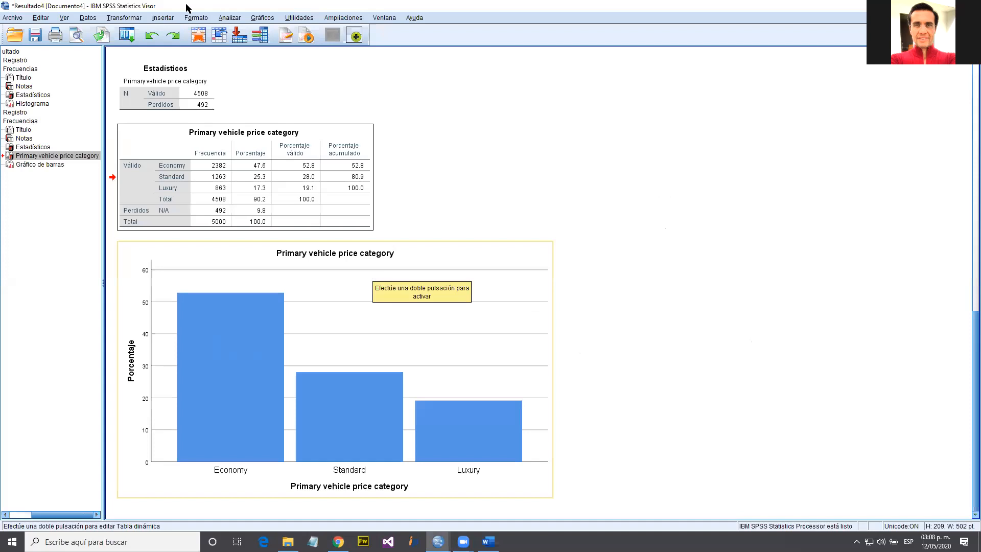
left_click(229, 18)
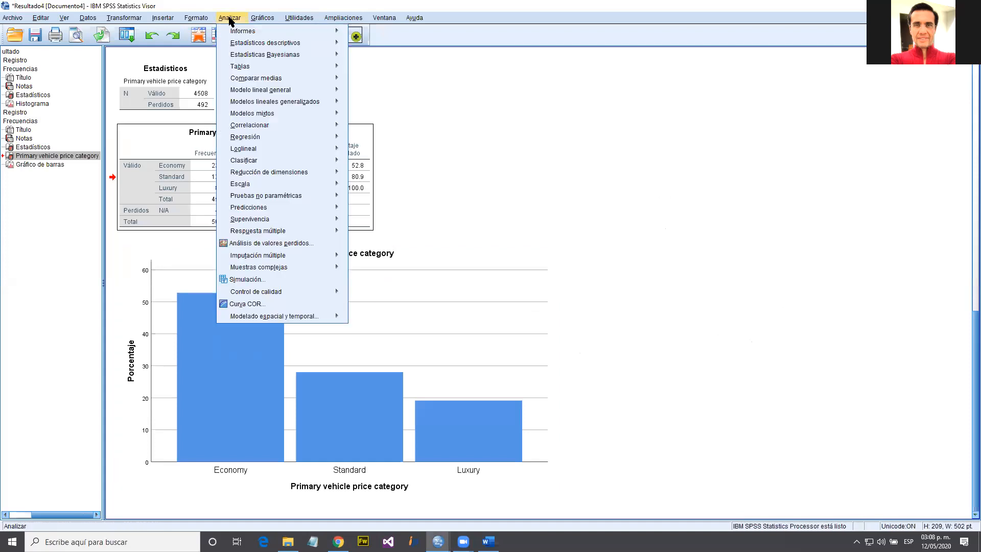
mouse_move(238, 45)
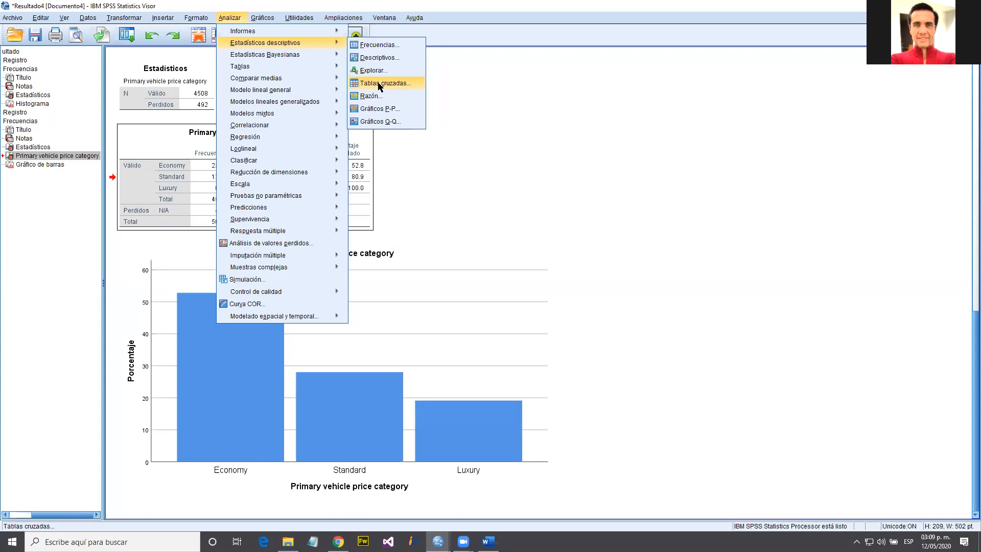
left_click(380, 84)
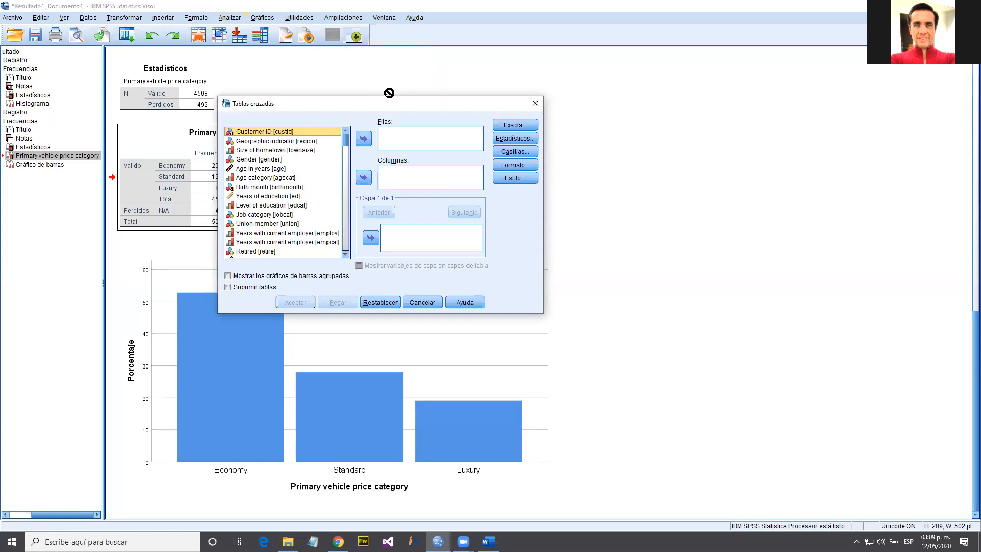
Assign Gender to the crosstab's rows and Income category in thousands to its columns
left_click(279, 159)
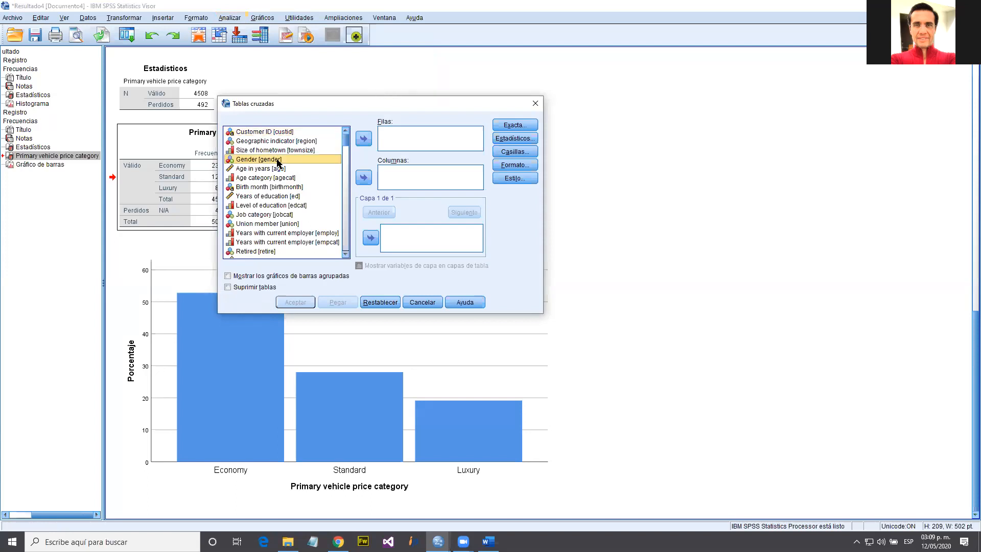
left_click(363, 139)
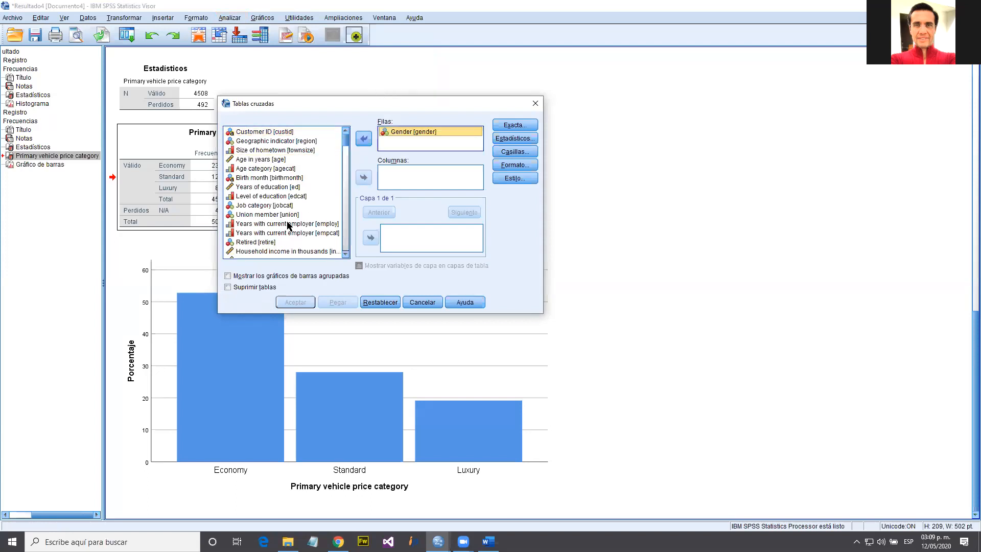
scroll(288, 224, "down", 1)
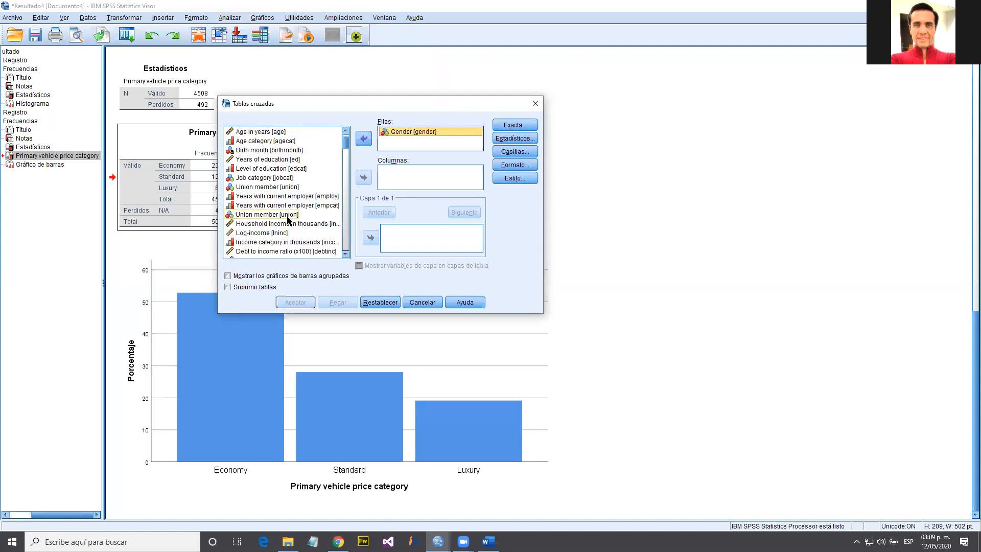
left_click(295, 242)
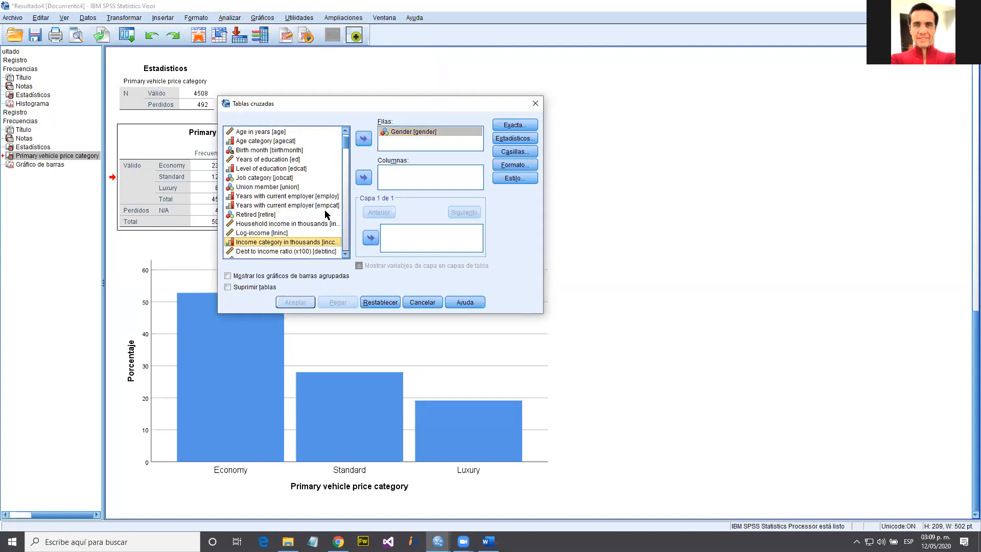
left_click(364, 178)
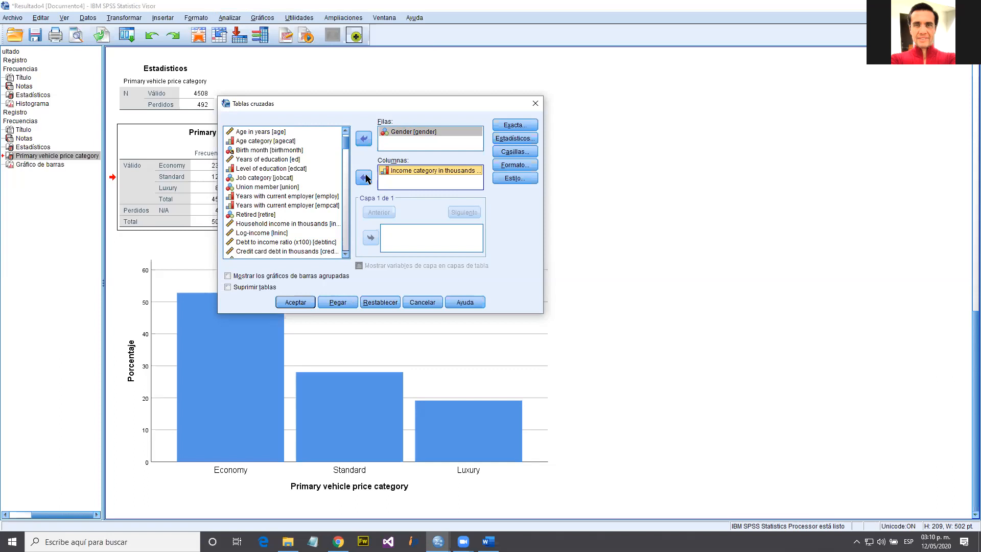
Add the chi-square test to the crosstab's statistics
left_click(508, 138)
left_click(320, 142)
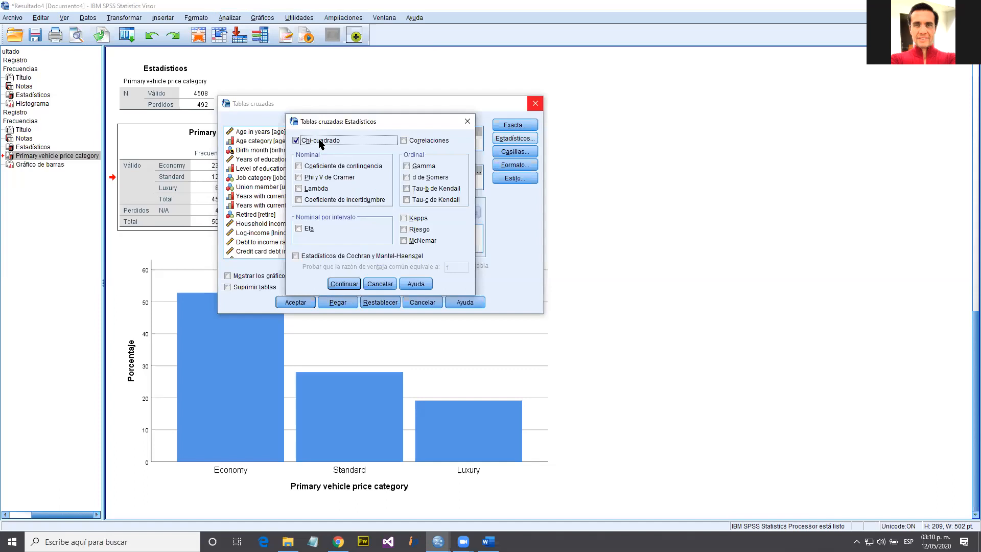
left_click(343, 285)
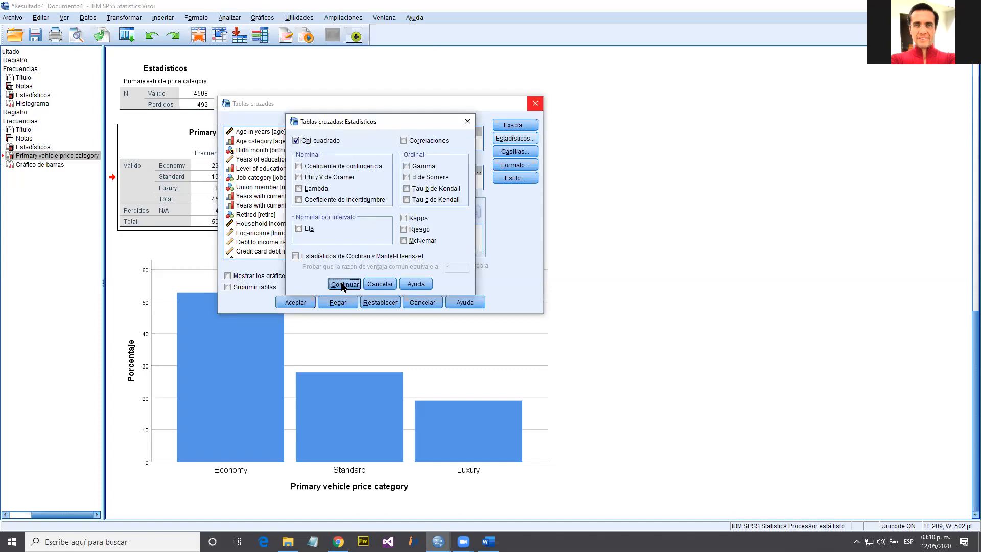
Set the crosstab cells to show observed counts with row, column and total percentages, leaving expected counts off
left_click(514, 152)
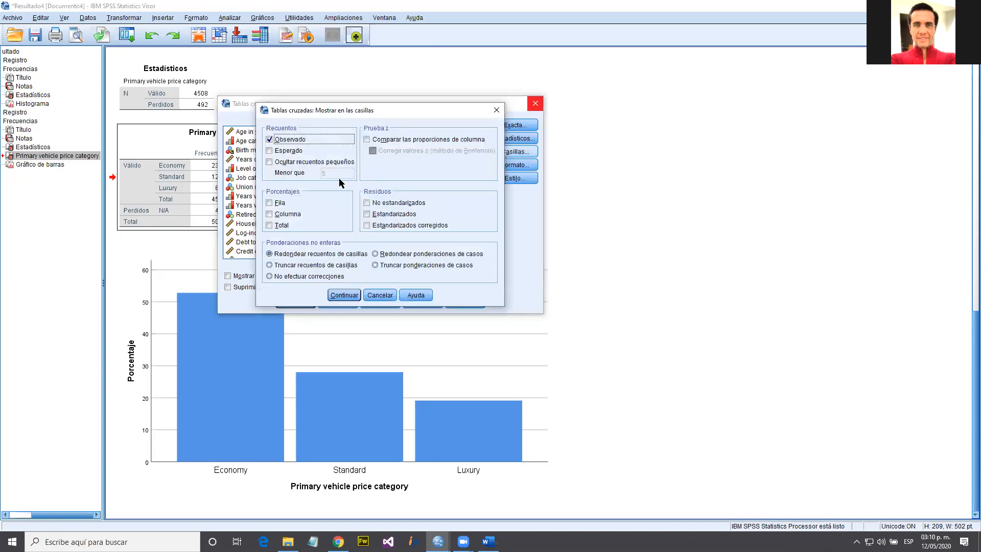
left_click(287, 151)
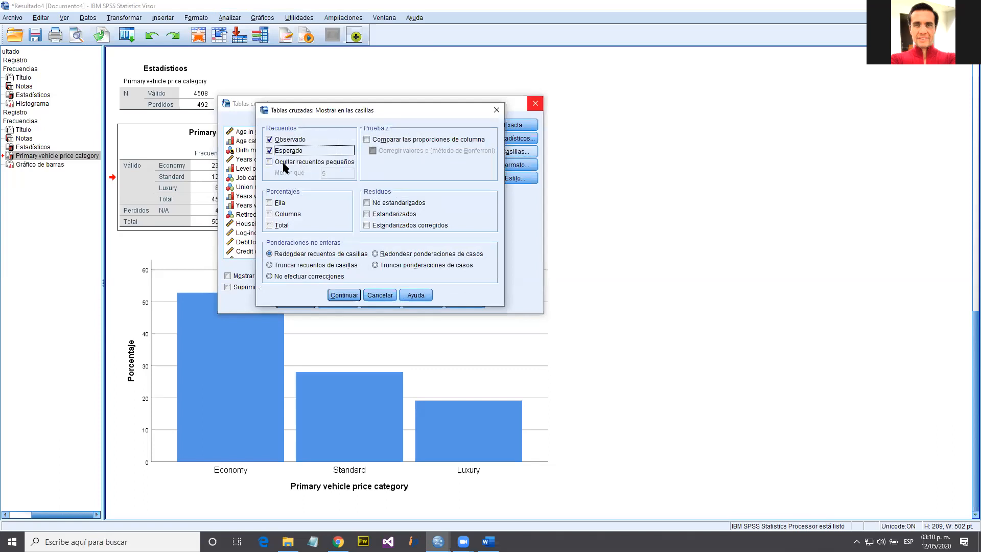
left_click(285, 151)
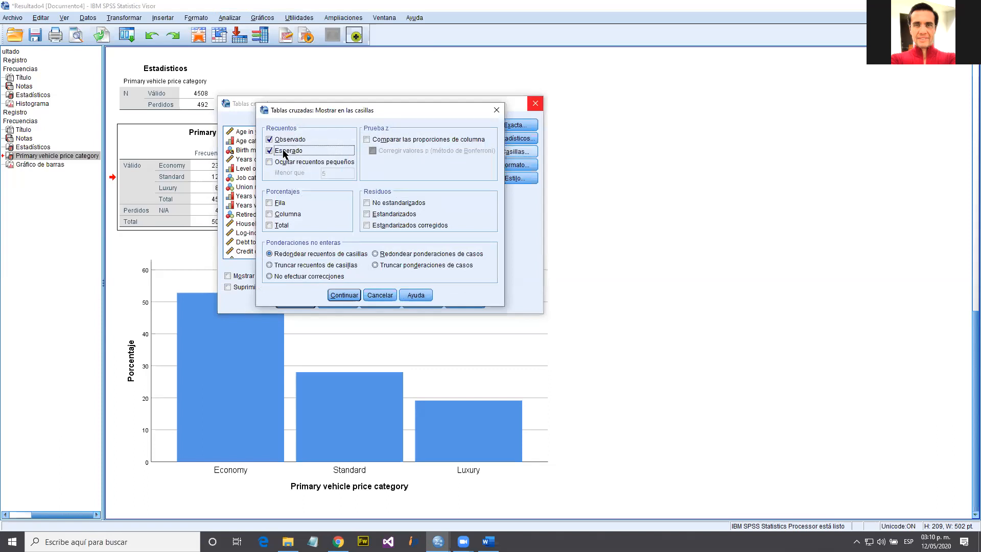
left_click(280, 203)
left_click(281, 215)
left_click(281, 225)
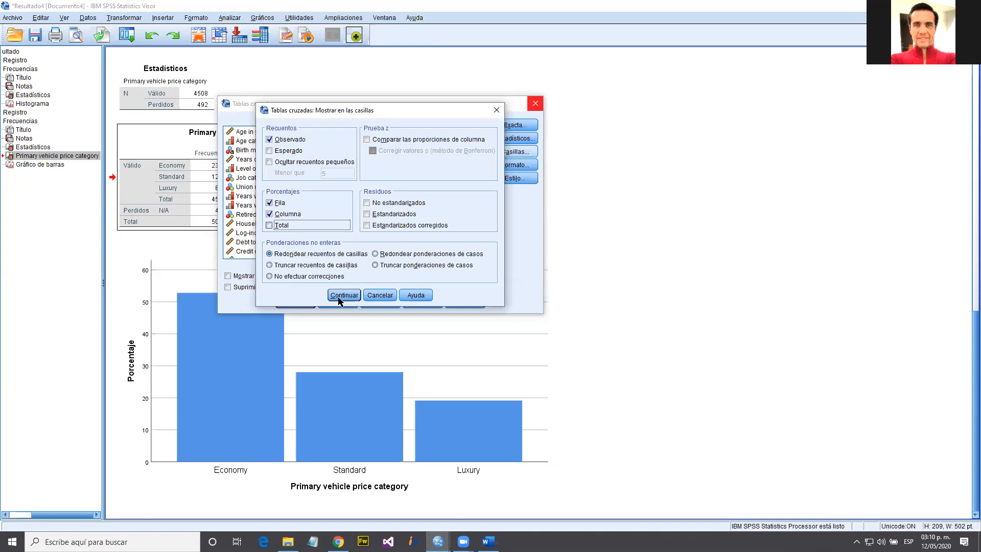
left_click(345, 296)
Remove the chi-square test from the crosstab's statistics
left_click(520, 138)
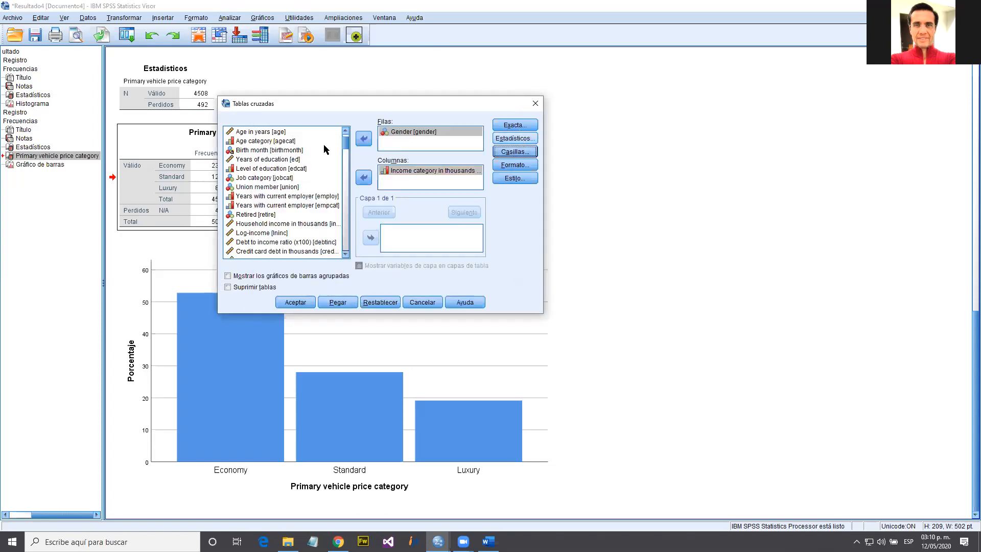
left_click(296, 141)
left_click(344, 284)
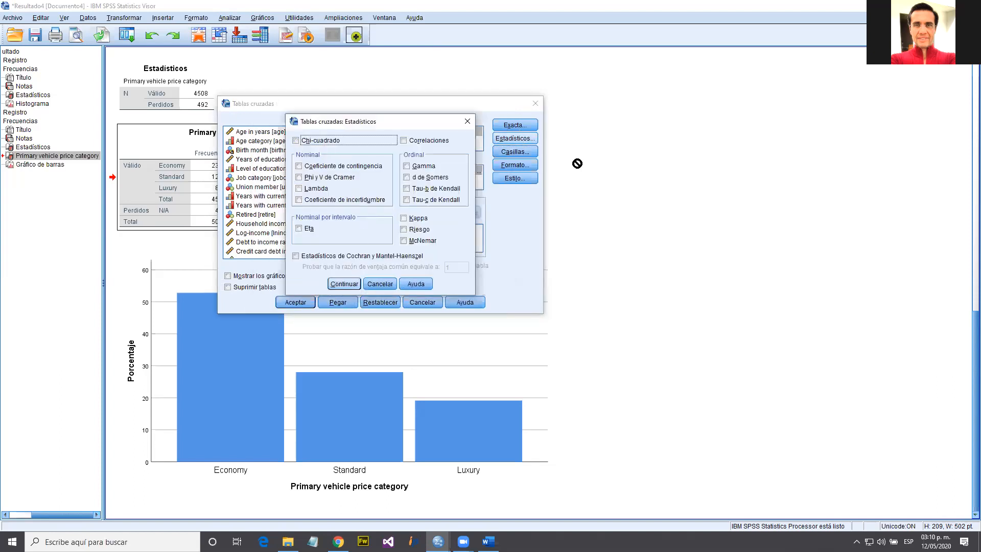
Keep the rows in ascending order, include clustered bar charts and run the Gender by income category crosstab
left_click(531, 168)
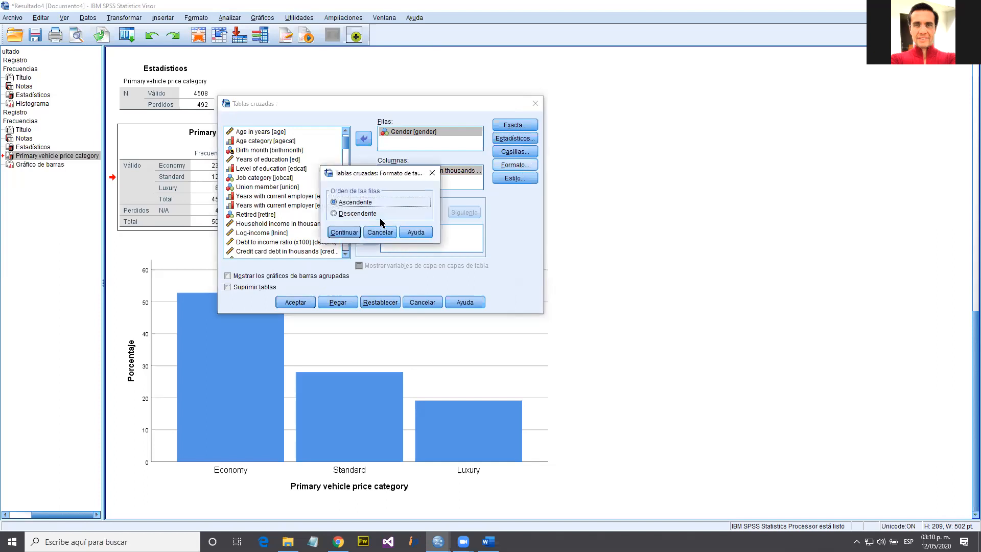
left_click(357, 235)
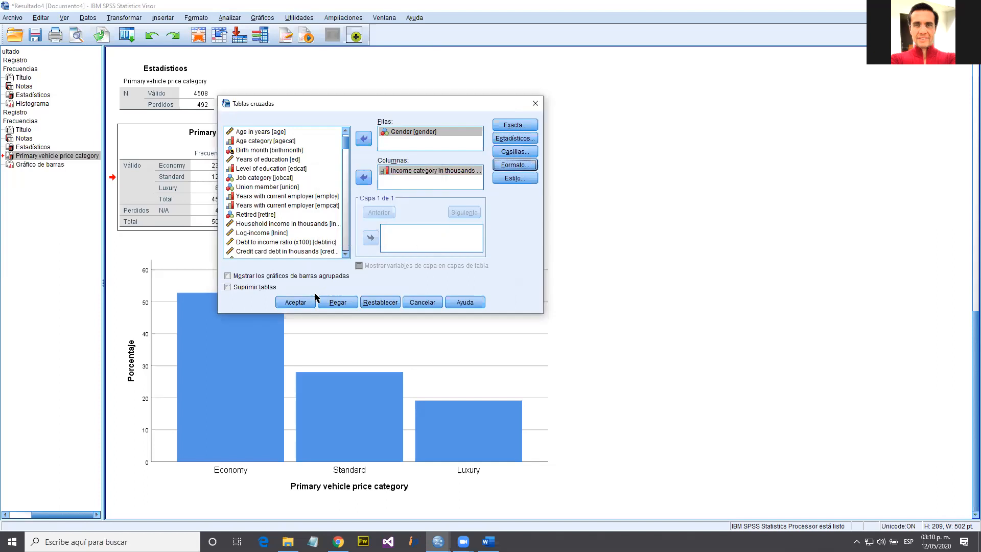
left_click(304, 278)
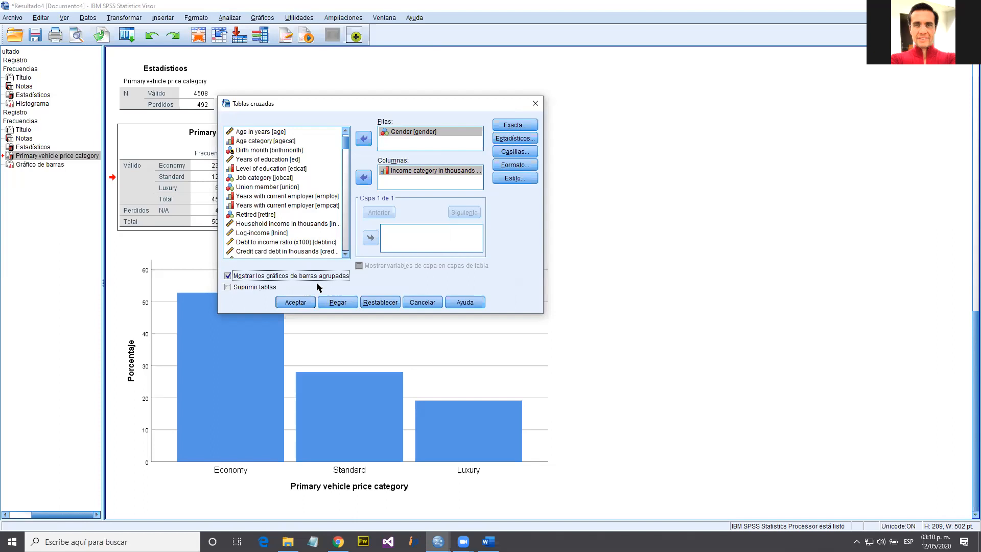
left_click(303, 304)
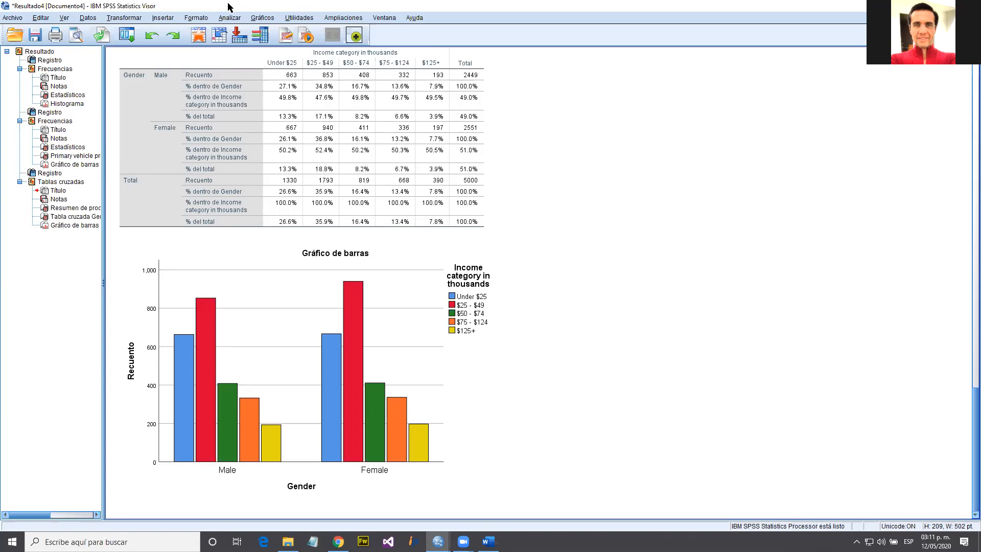
Set up a second crosstab of the same variables without clustered bar charts and with the chi-square test
left_click(226, 19)
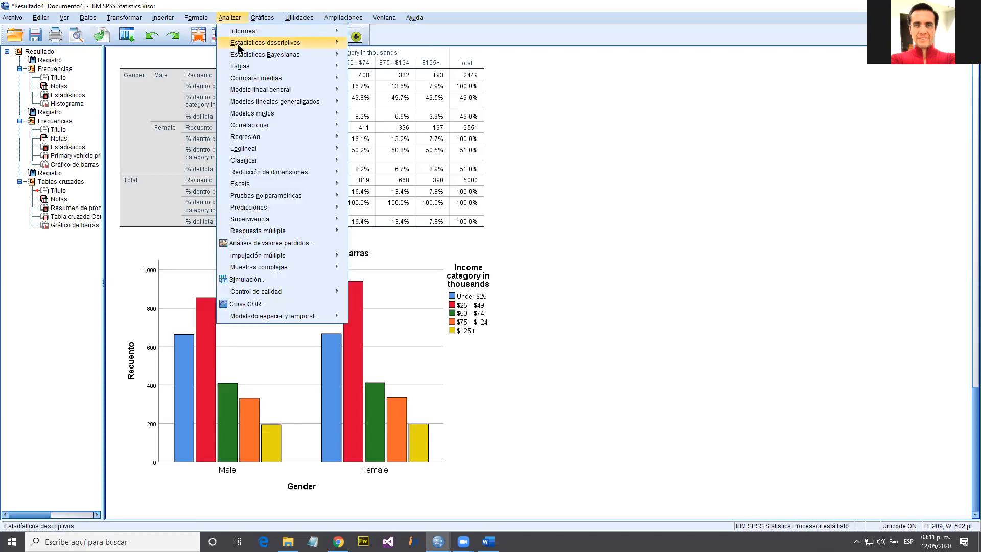
mouse_move(327, 55)
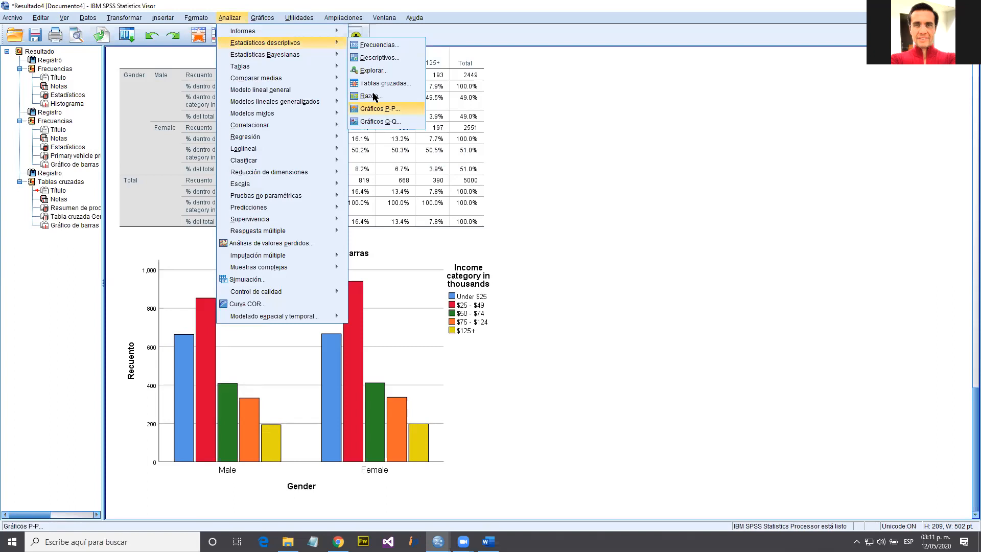
left_click(371, 83)
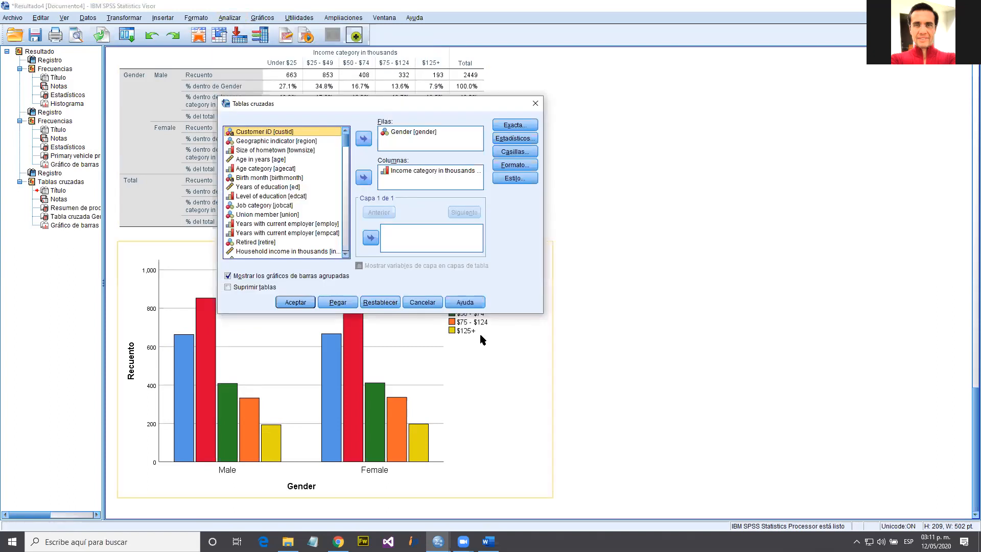
left_click(318, 276)
left_click(511, 137)
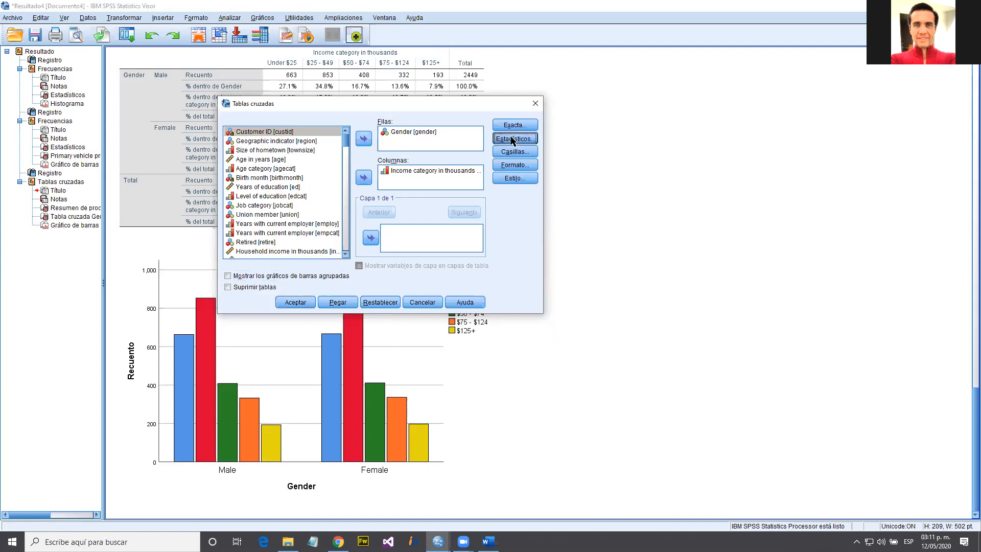
left_click(323, 140)
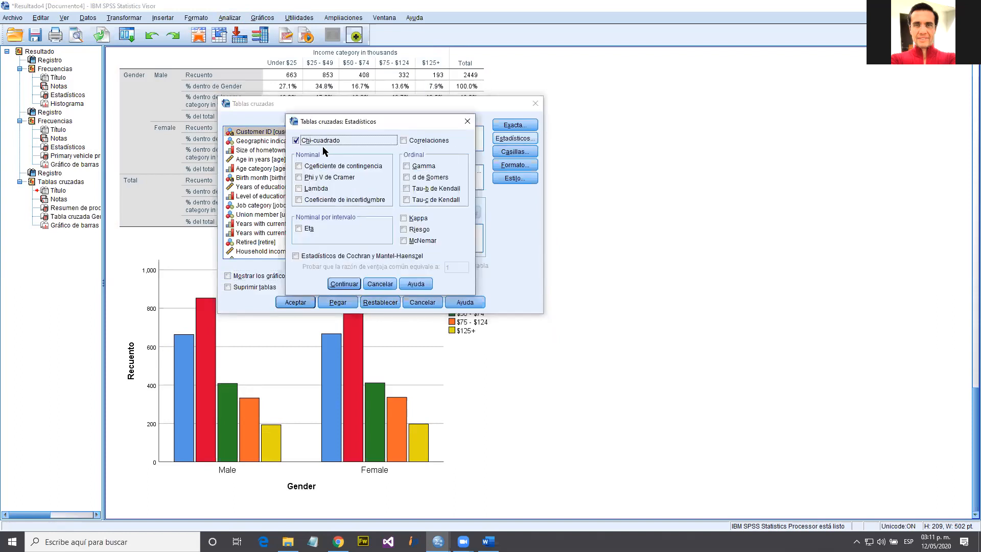
left_click(347, 283)
Show only observed and expected counts in the cells, without row, column or total percentages, and run the crosstab
left_click(515, 152)
left_click(279, 203)
left_click(278, 225)
left_click(274, 214)
left_click(270, 151)
left_click(345, 295)
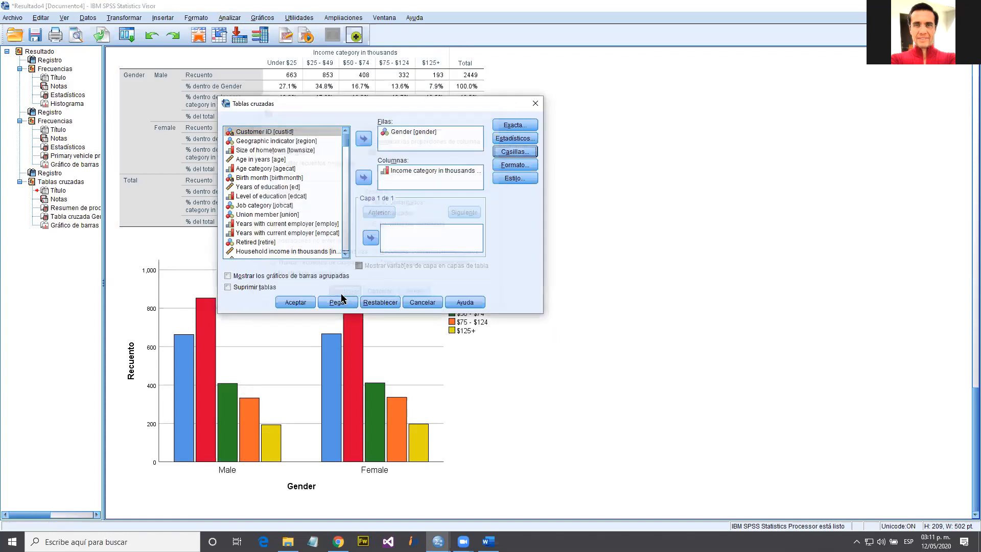
left_click(304, 304)
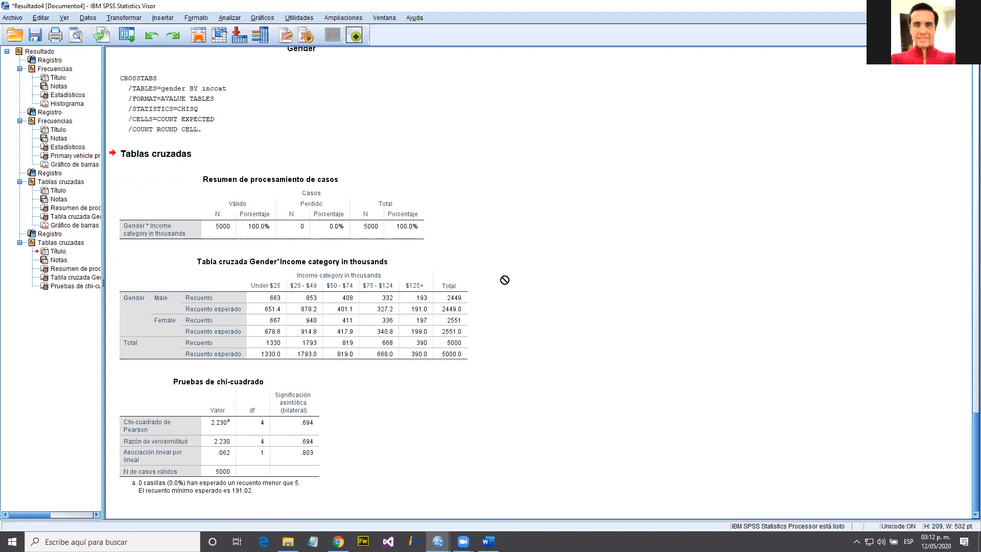
Review the Gender by income category percentage table and clustered bar chart alongside the new crosstab output
scroll(504, 280, "up", 5)
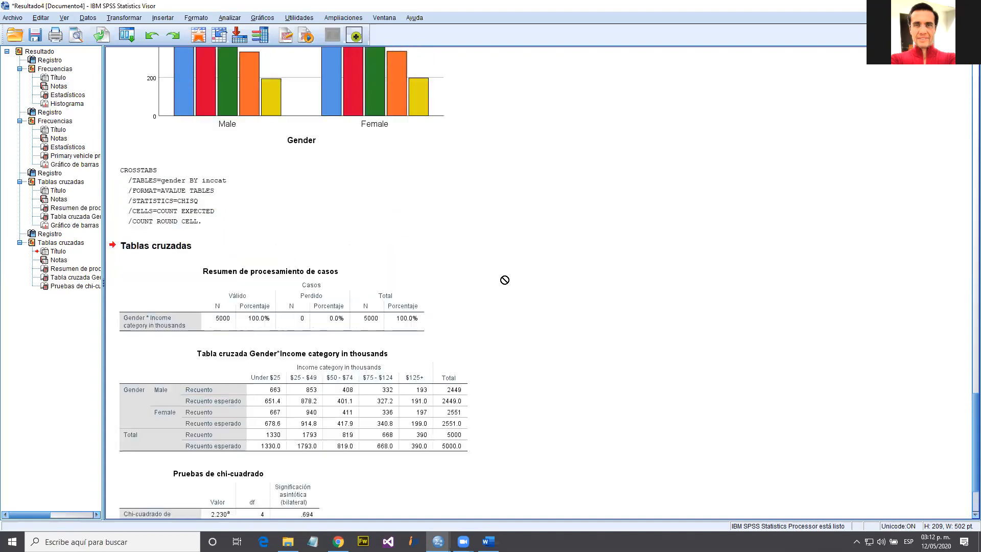
scroll(504, 280, "up", 4)
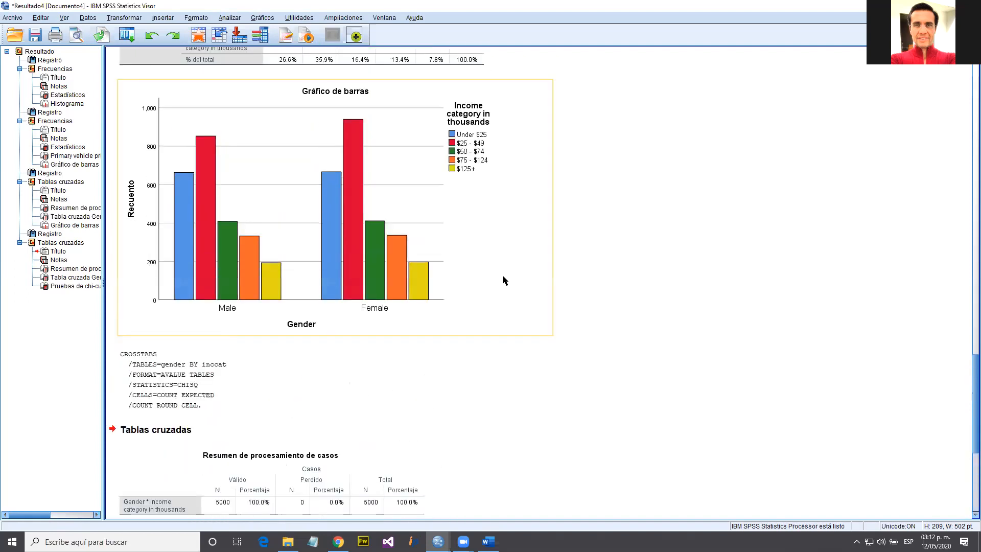
scroll(504, 280, "up", 1)
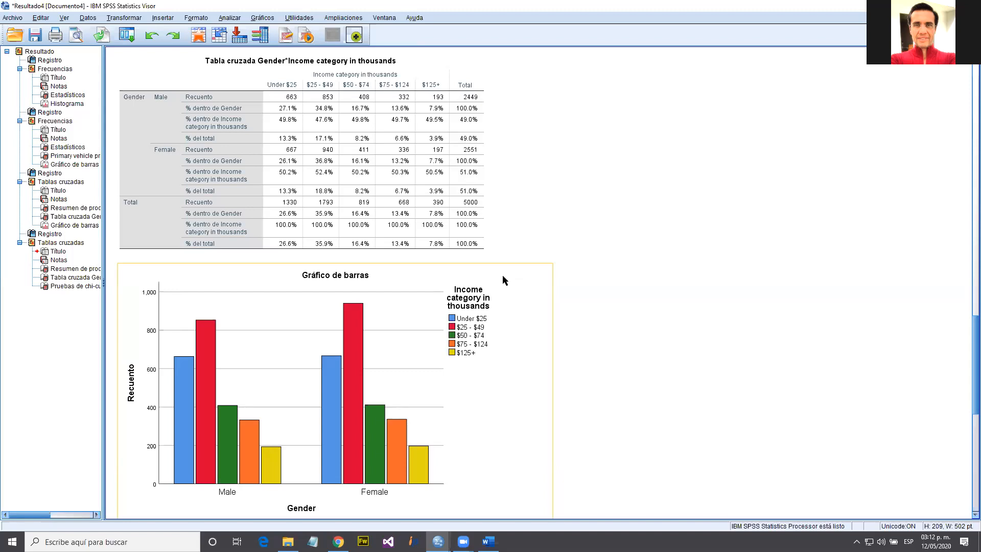
scroll(503, 280, "down", 3)
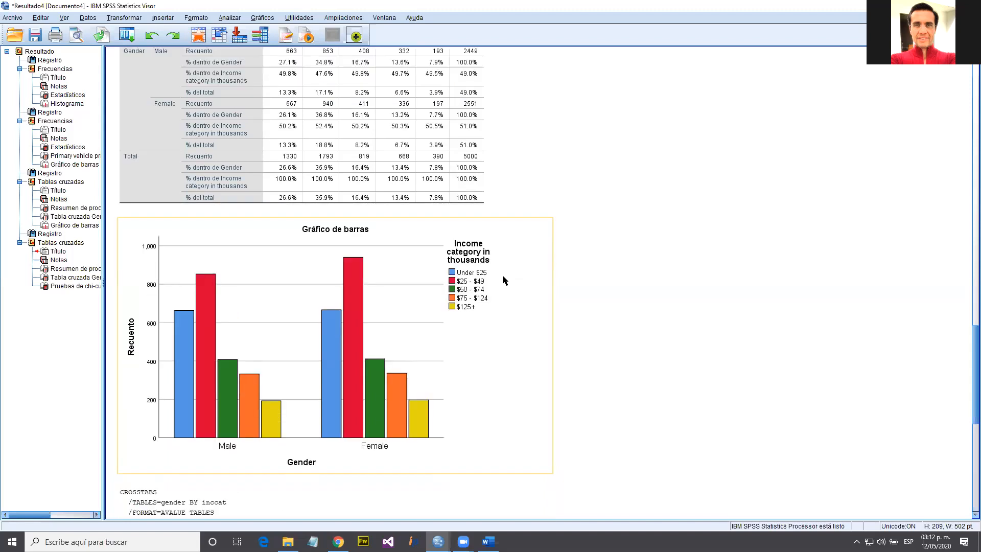
scroll(502, 280, "down", 3)
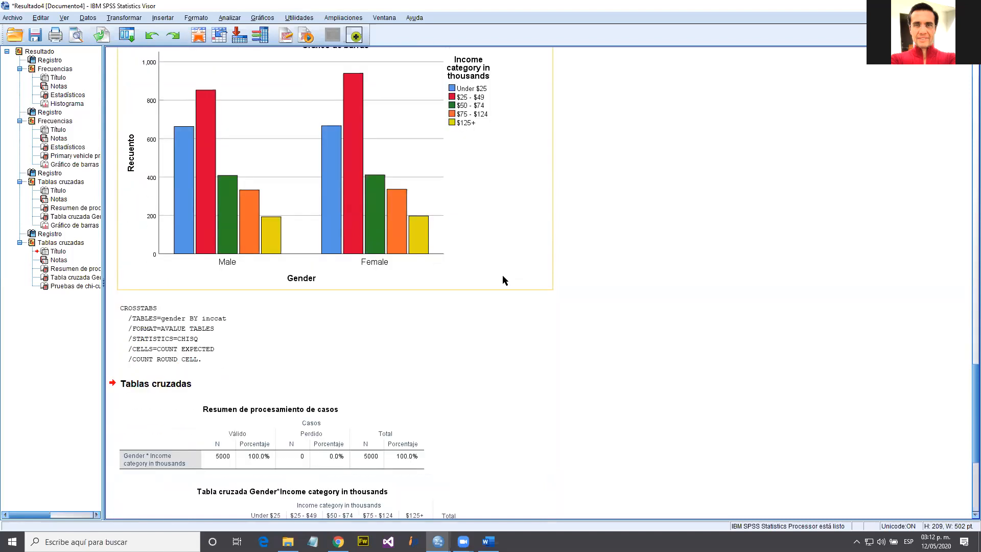
Examine the observed and expected counts and the chi-square tests, then return to the percentage table and clustered bar chart
left_click(505, 281)
scroll(505, 280, "down", 1)
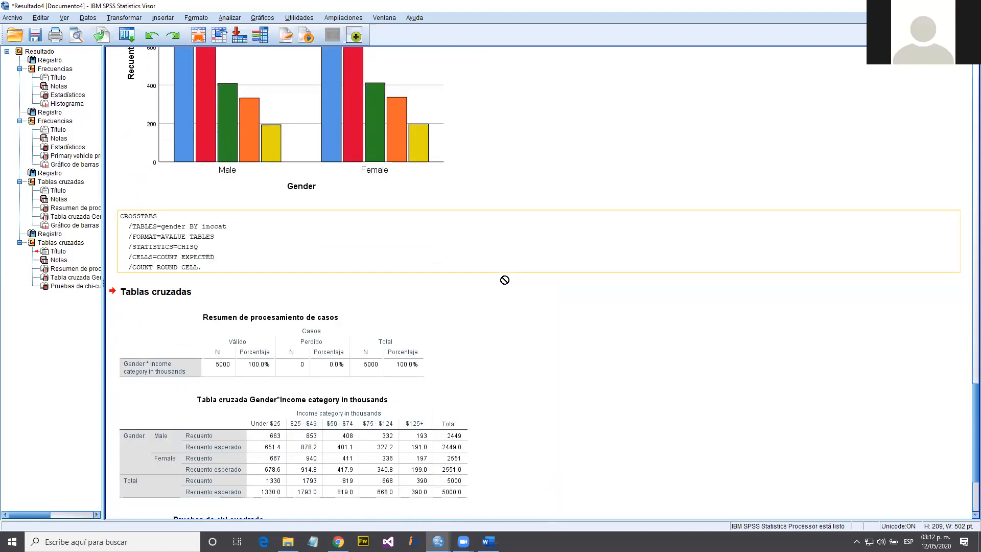
scroll(505, 280, "down", 1)
scroll(505, 280, "down", 2)
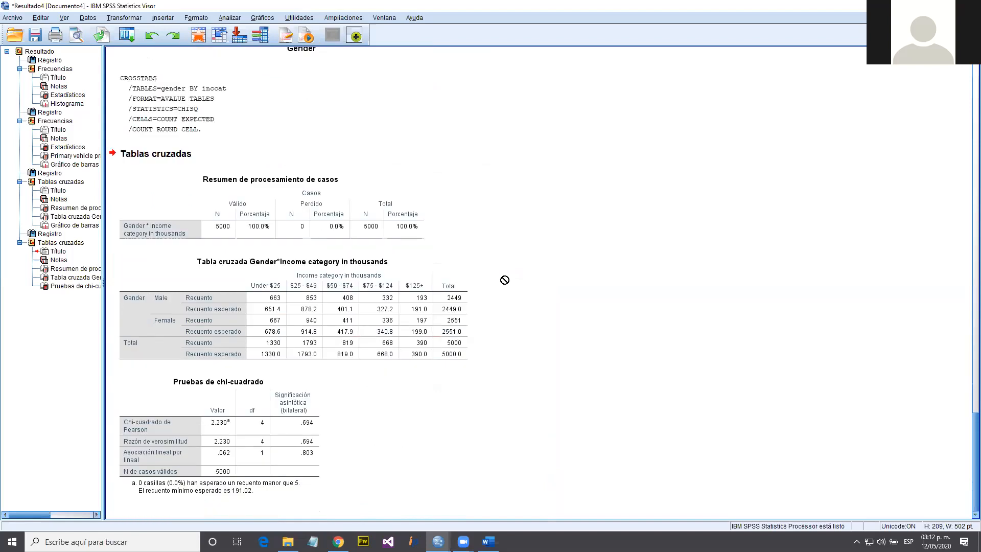
scroll(504, 280, "up", 8)
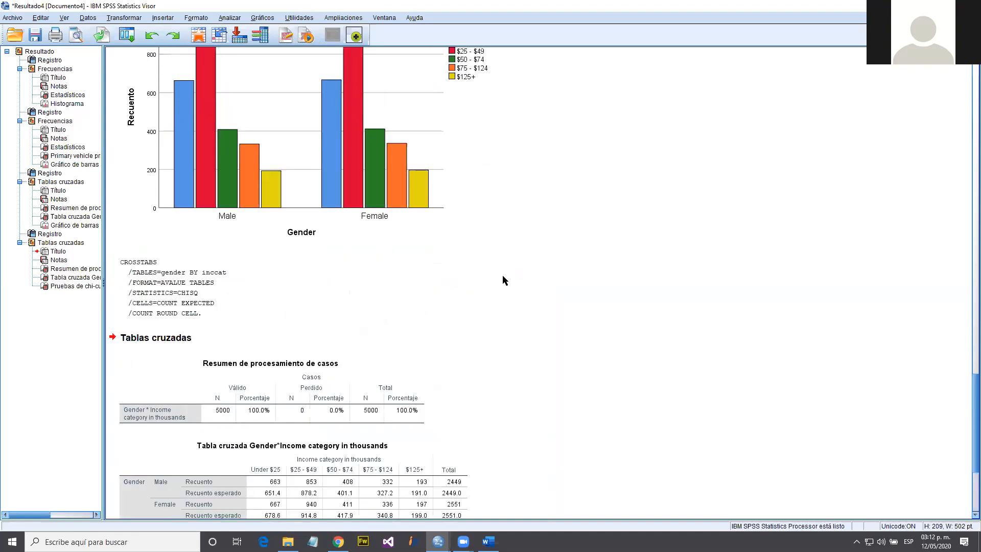
scroll(504, 279, "up", 2)
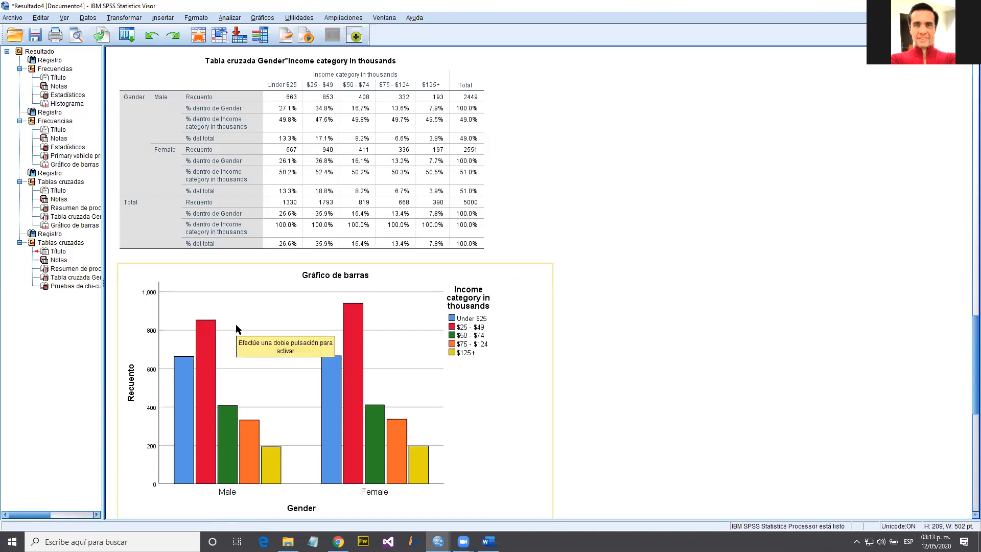
Reset the crosstab settings to their defaults and close the setup without running it
left_click(230, 19)
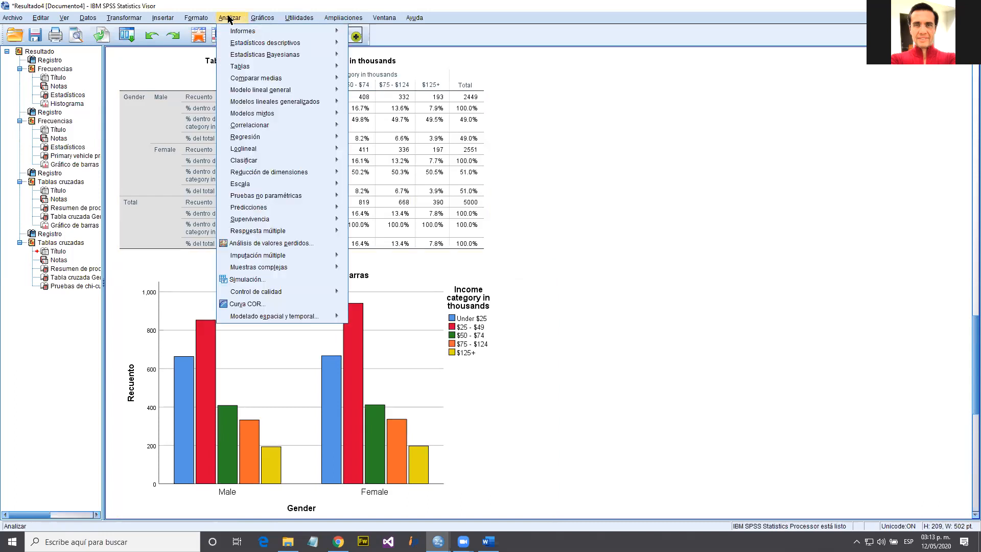
mouse_move(241, 45)
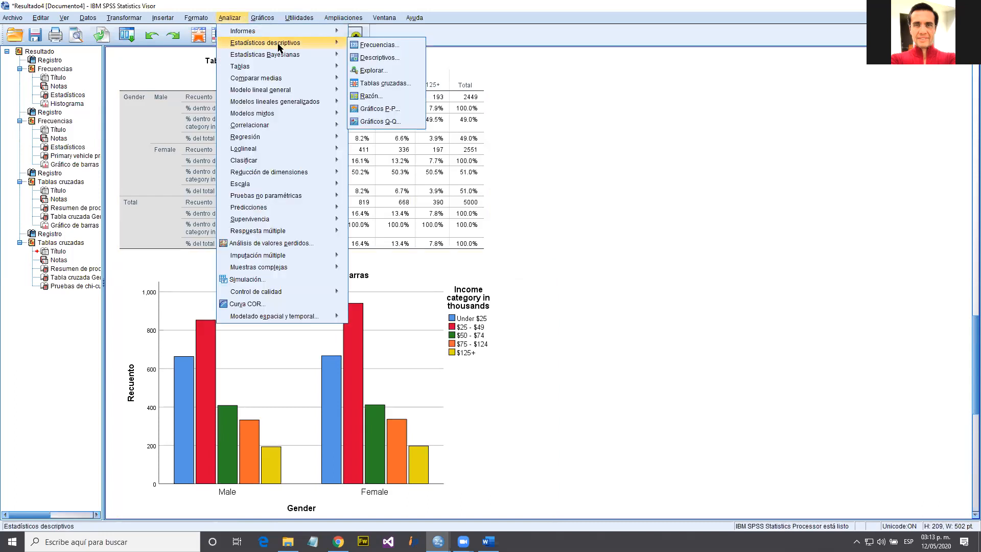
left_click(377, 88)
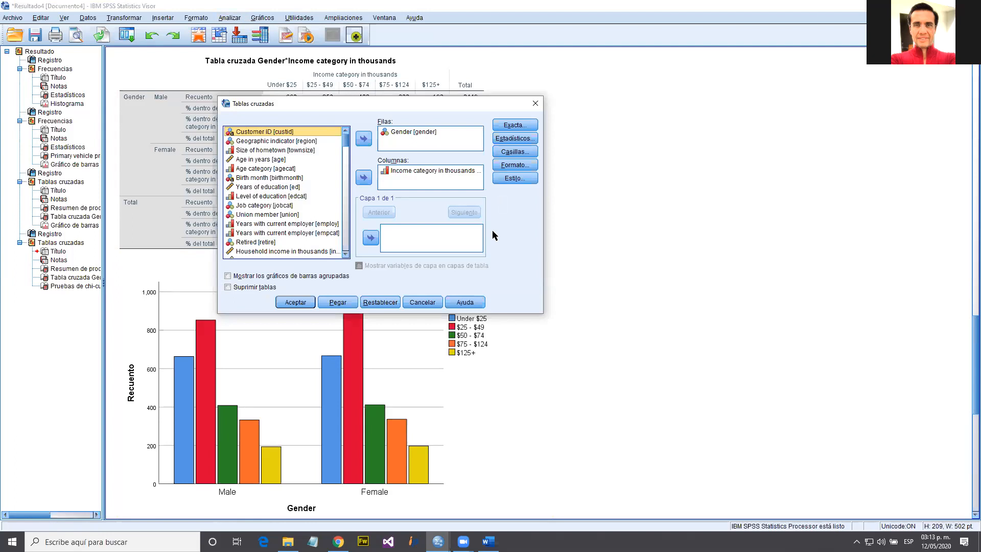
left_click(381, 302)
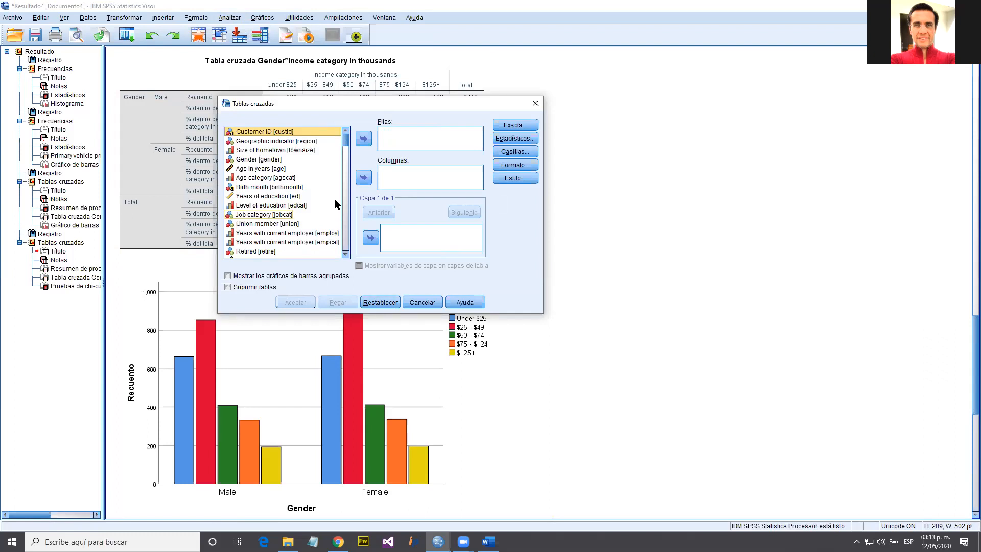
left_click(258, 160)
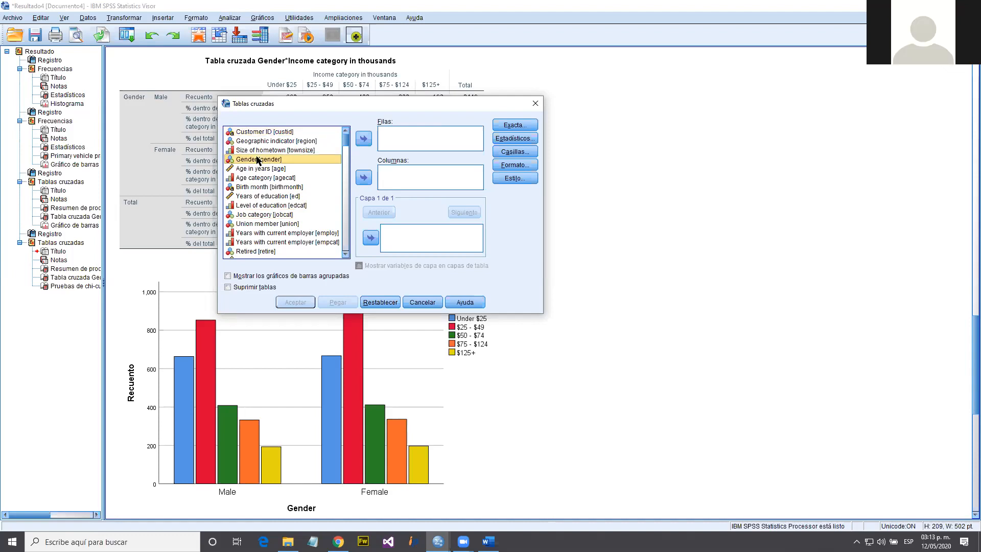
left_click(430, 303)
Try a crosstab with Gender in the rows and Income category in thousands in the columns, and close it without running
left_click(230, 17)
mouse_move(243, 43)
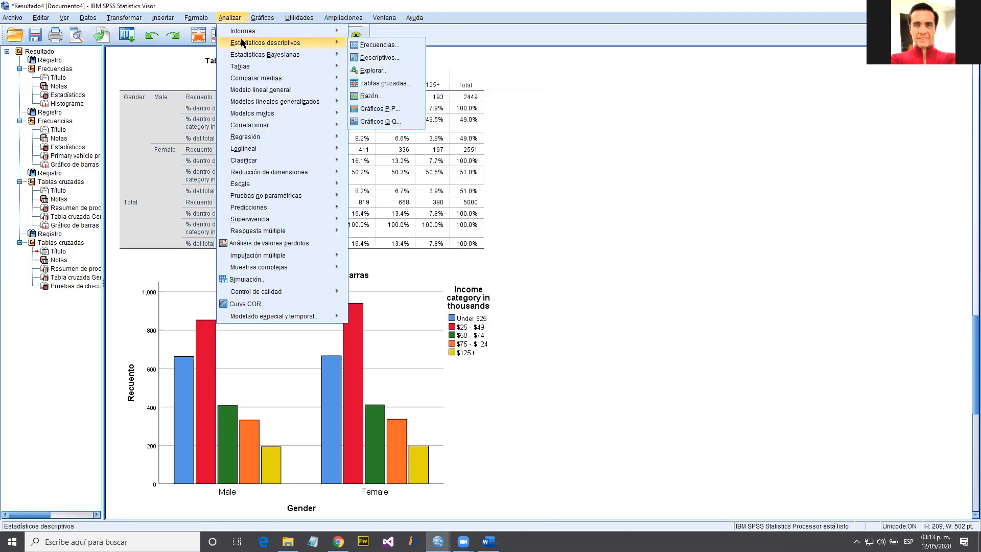
left_click(381, 83)
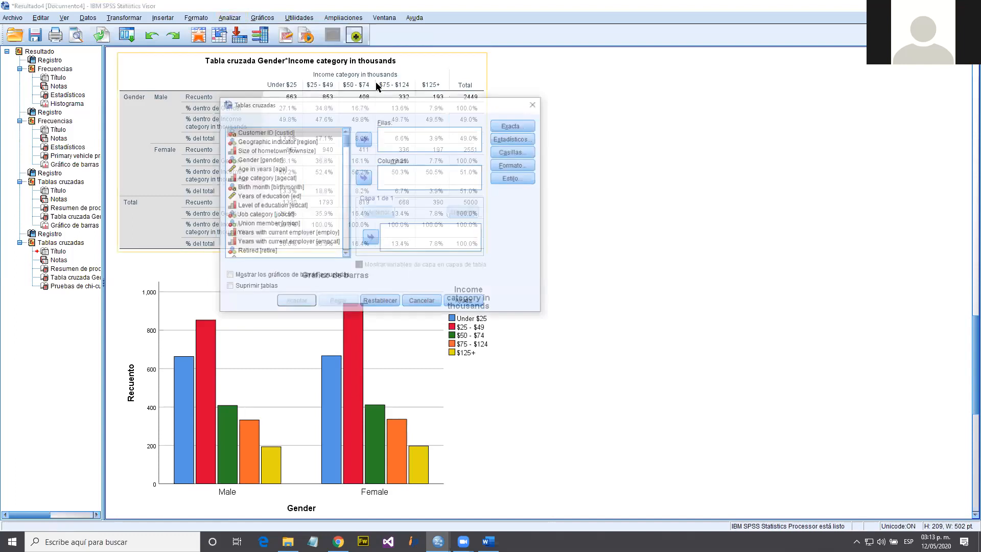
left_click(269, 159)
left_click(363, 138)
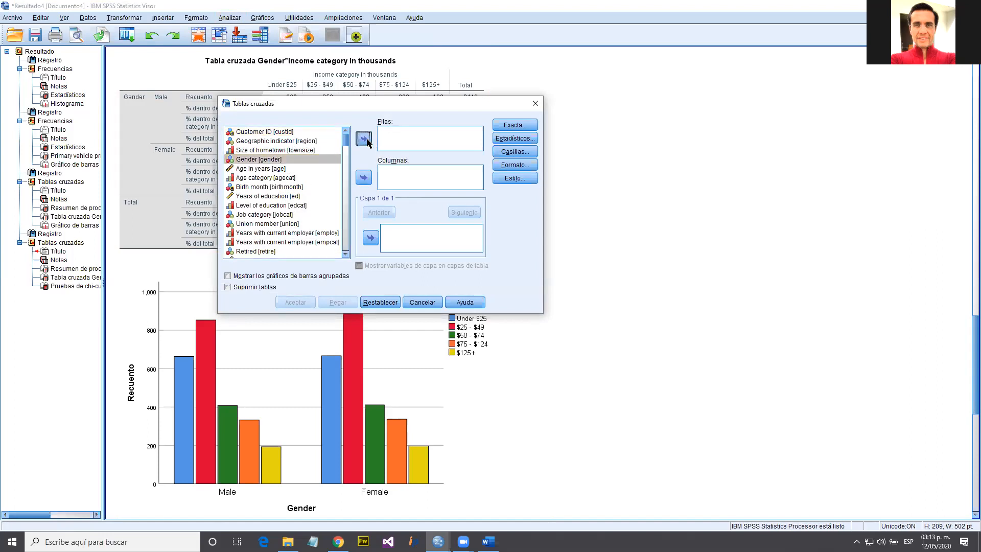
scroll(295, 207, "down", 1)
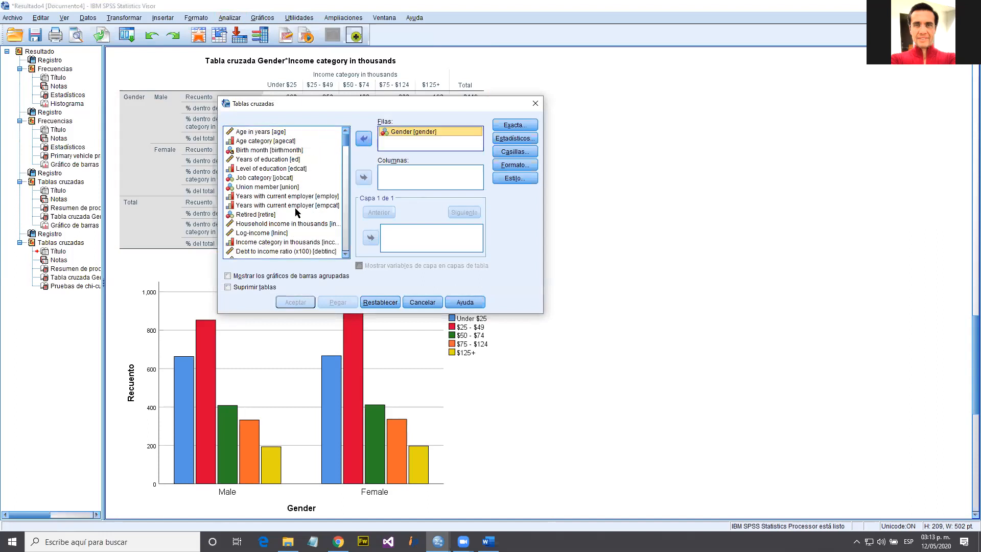
left_click(287, 242)
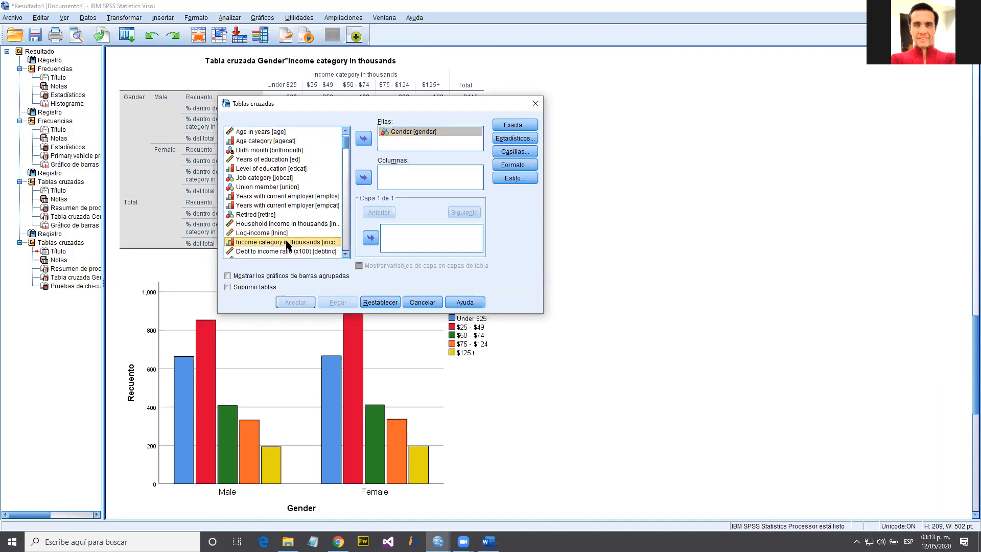
left_click(364, 177)
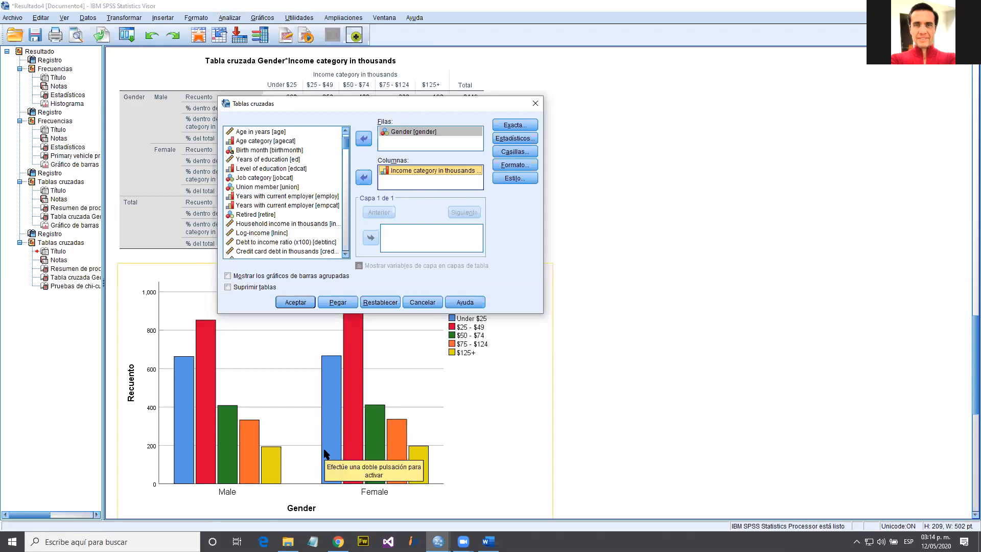
left_click(534, 104)
Start another crosstab with Gender as the row variable and Income category in thousands as the column variable
scroll(378, 387, "down", 3)
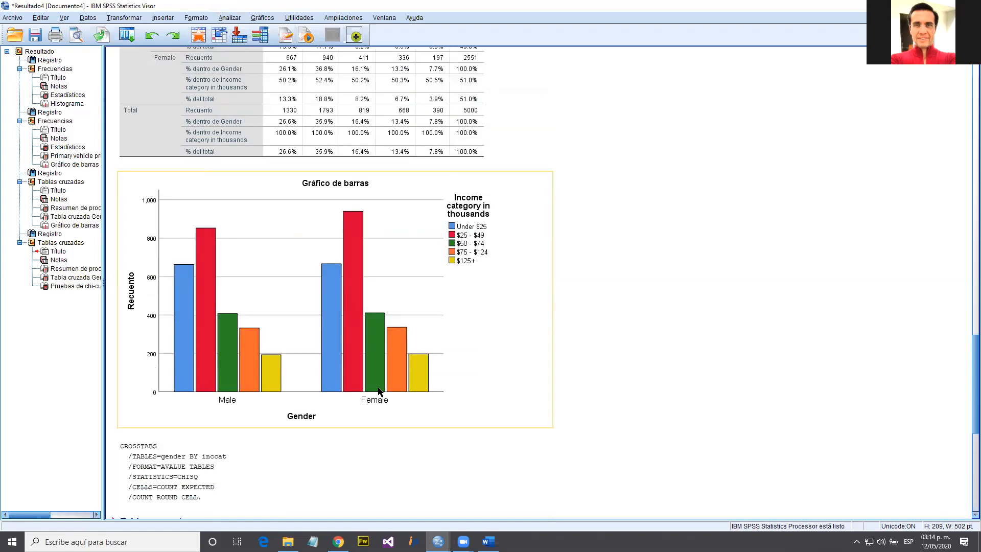
scroll(216, 351, "down", 2)
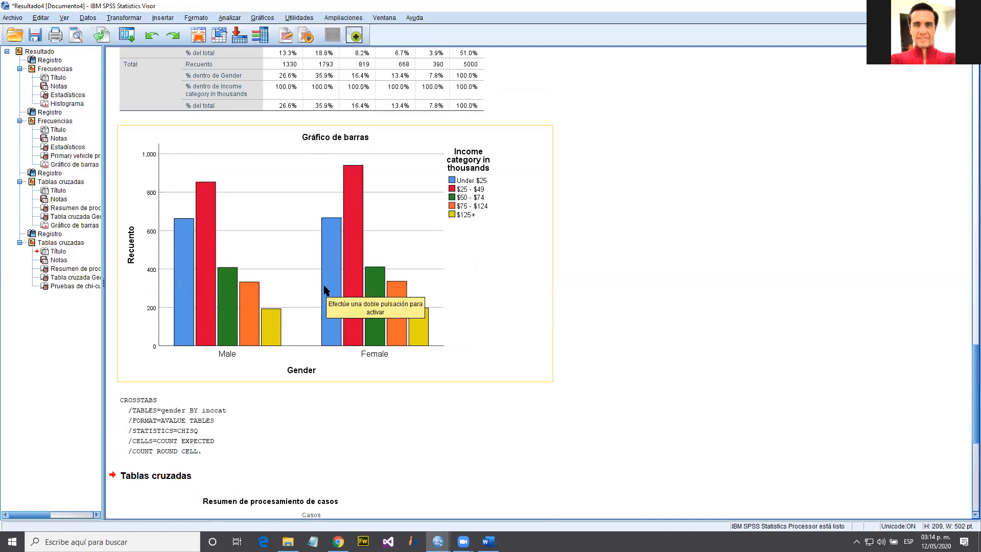
scroll(324, 291, "up", 2)
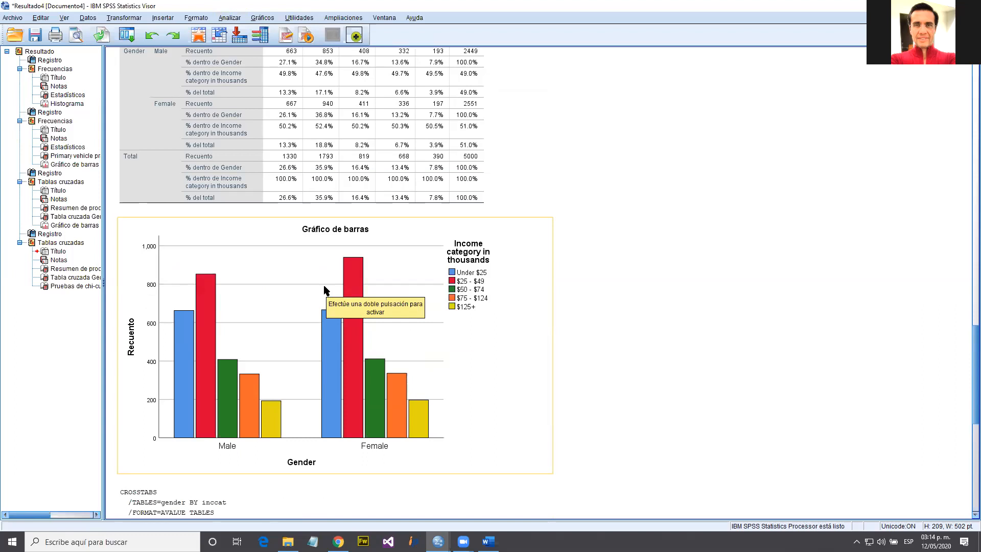
left_click(273, 144)
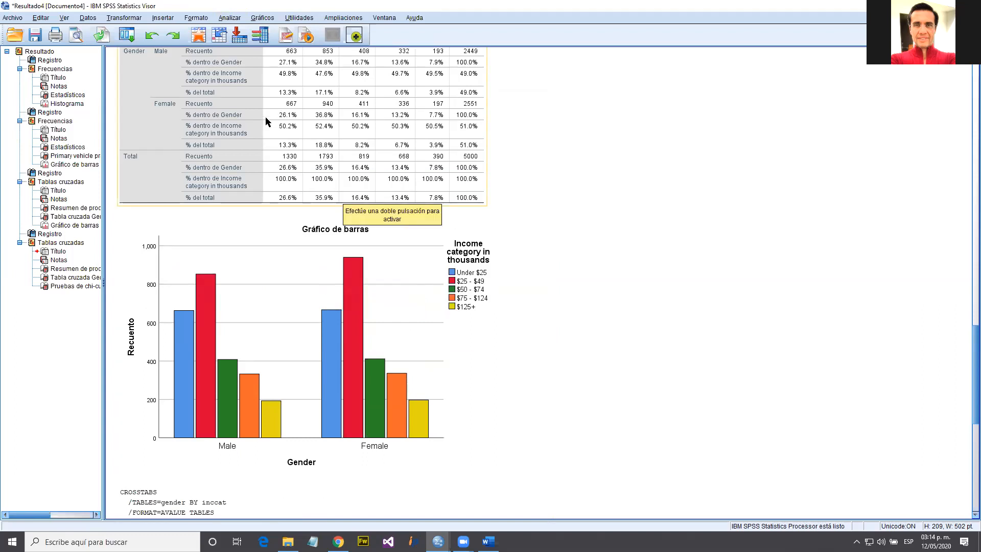
left_click(240, 18)
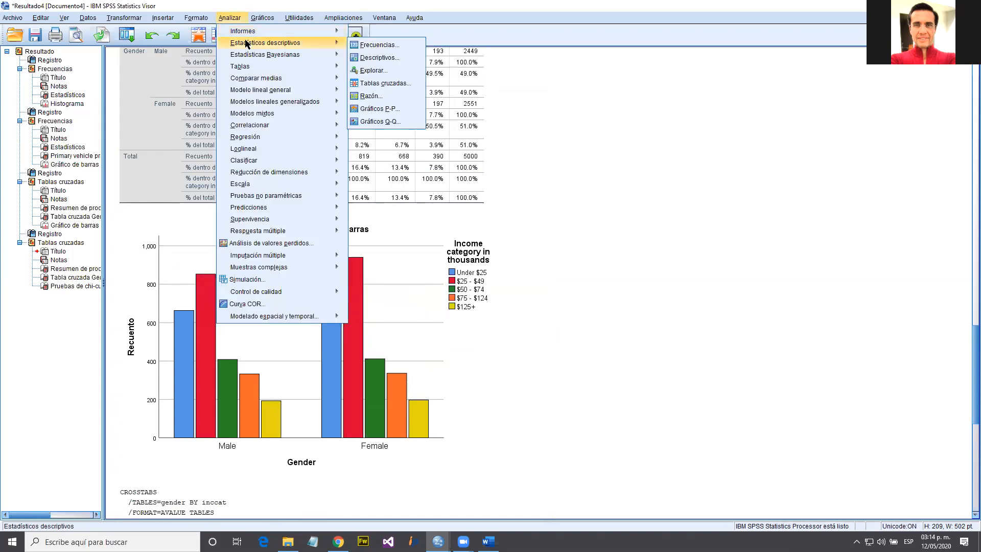
mouse_move(333, 57)
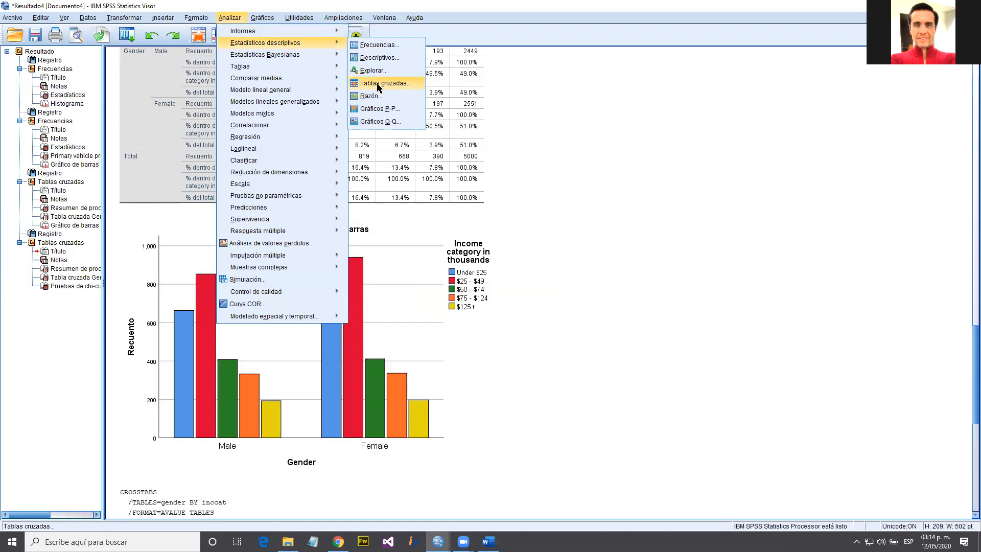
left_click(378, 84)
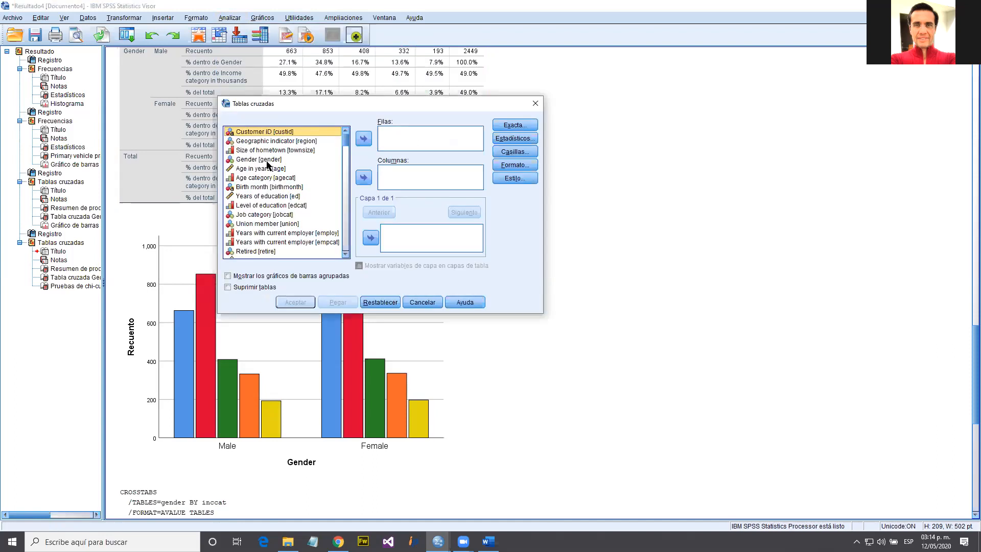
double_click(296, 160)
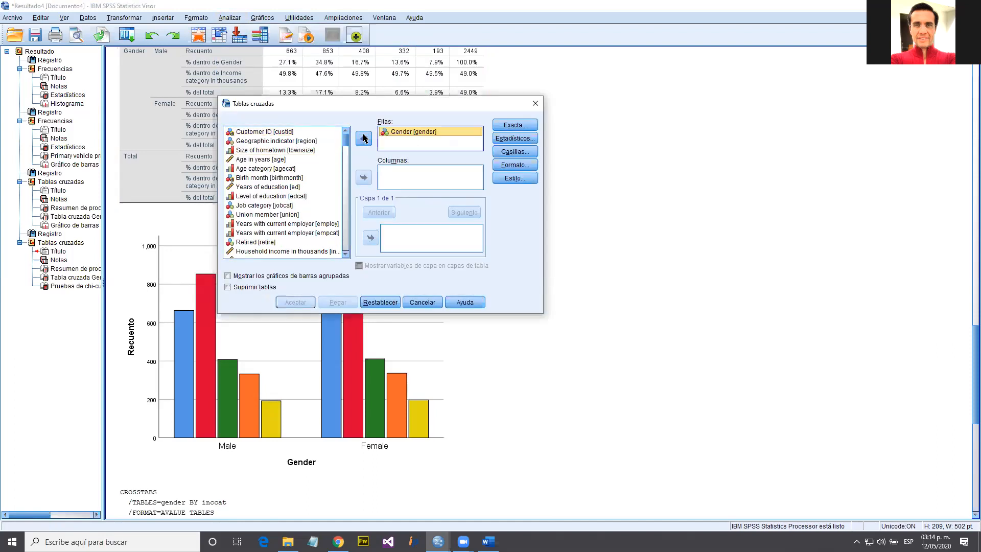
scroll(252, 187, "down", 1)
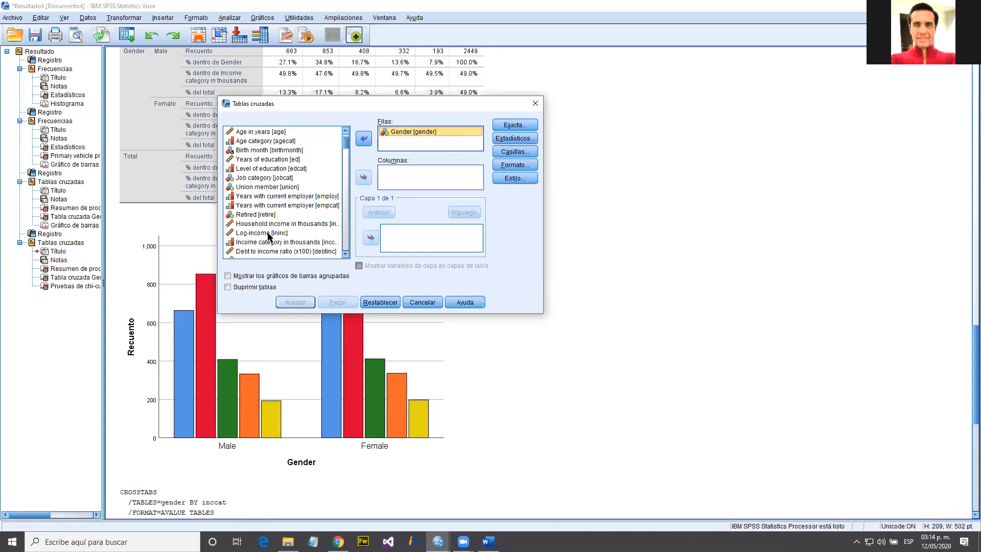
left_click(266, 243)
left_click(364, 177)
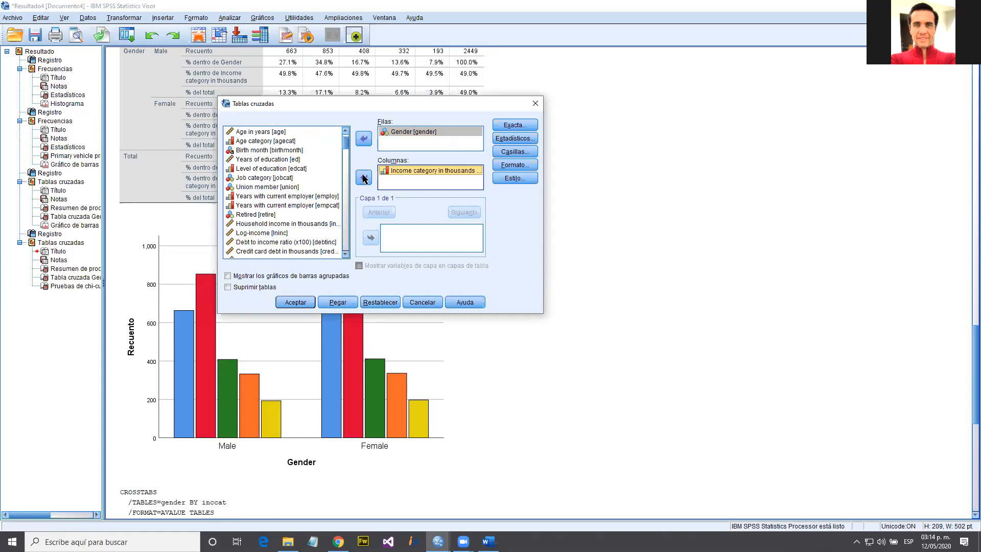
Add row, column and total percentages to the cells without extra statistics, and include clustered bar charts
left_click(515, 139)
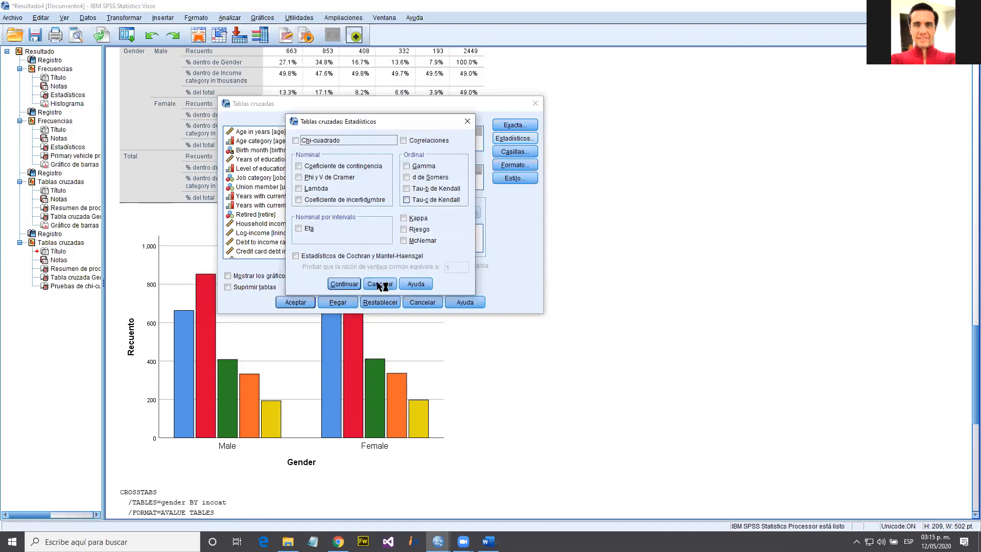
left_click(381, 284)
left_click(514, 152)
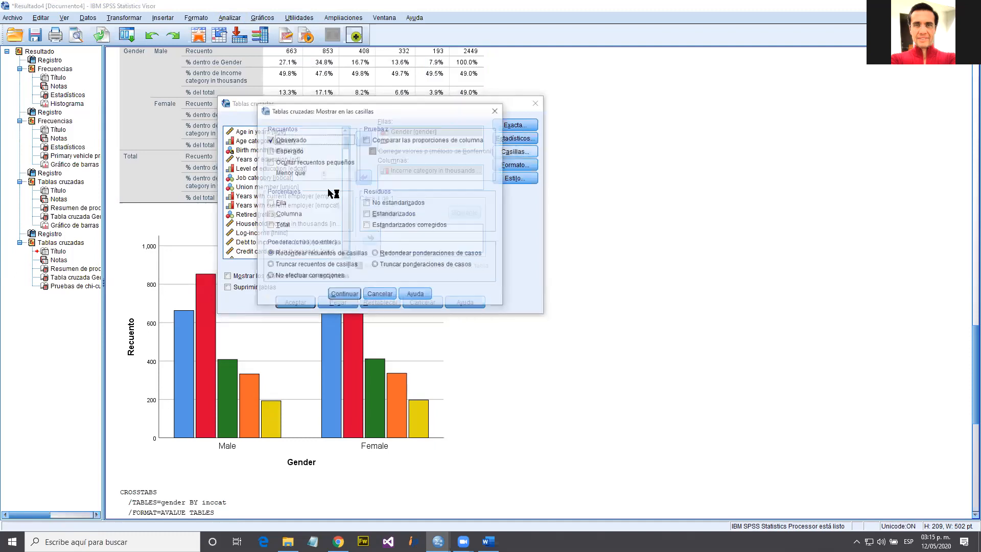
left_click(280, 203)
left_click(281, 214)
left_click(281, 225)
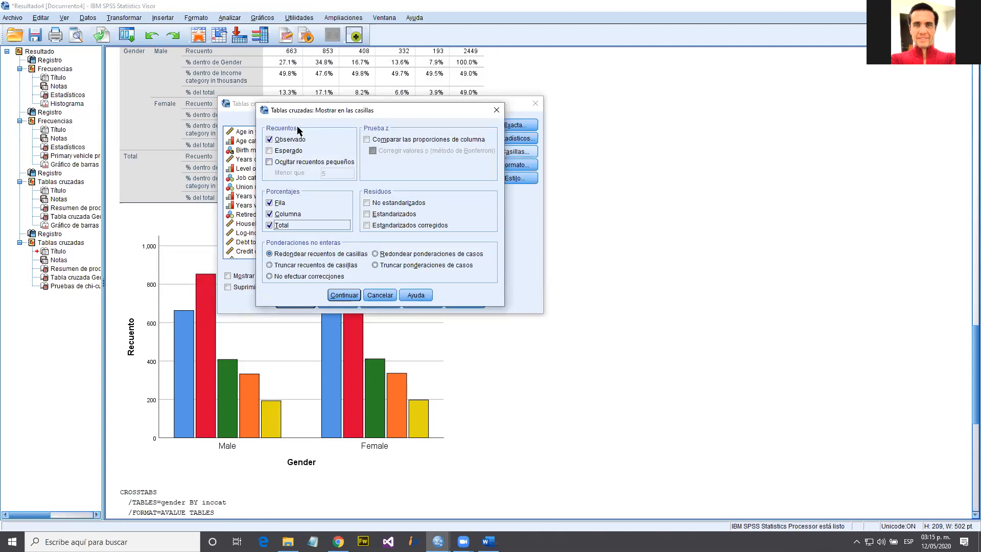
left_click(343, 296)
left_click(268, 276)
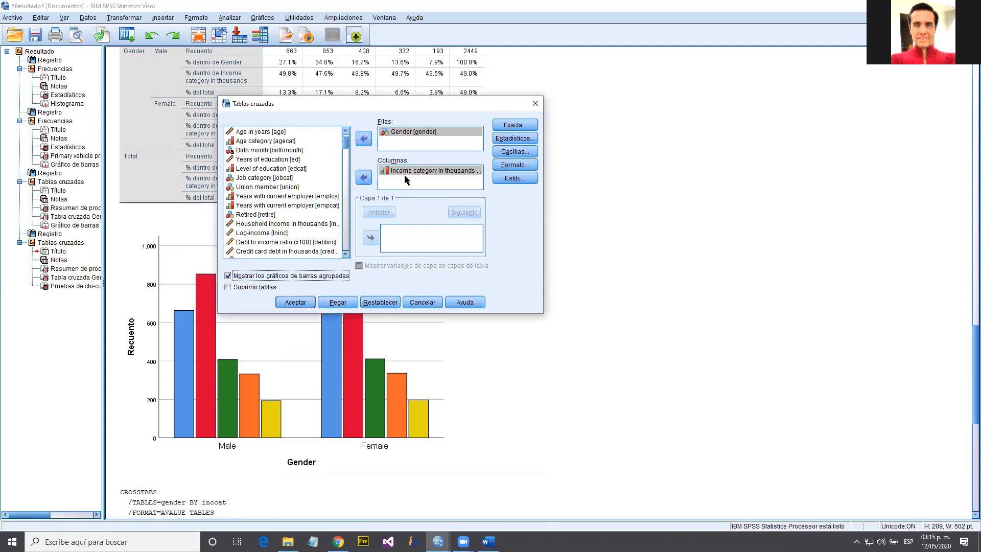
Check the cell percentage options and discard the Gender by income category crosstab without running it
left_click(516, 151)
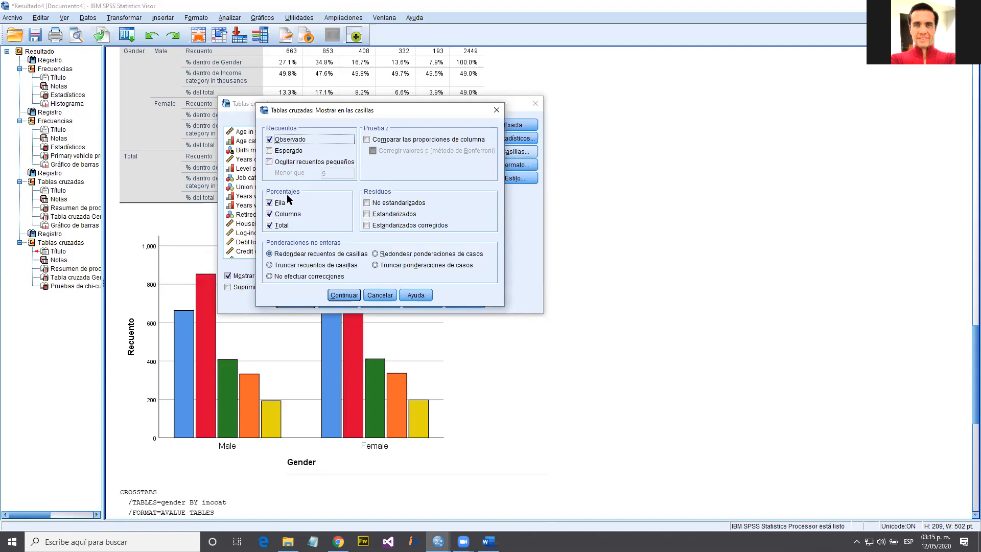
left_click(372, 295)
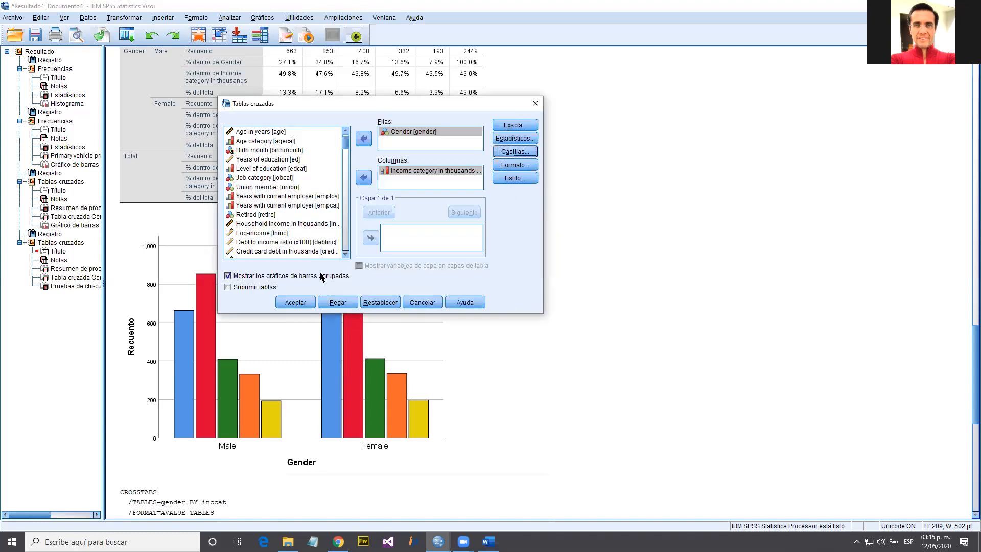
left_click(426, 301)
Look at the clustered bar chart option in the crosstabs setup, and close it without running
scroll(438, 269, "up", 2)
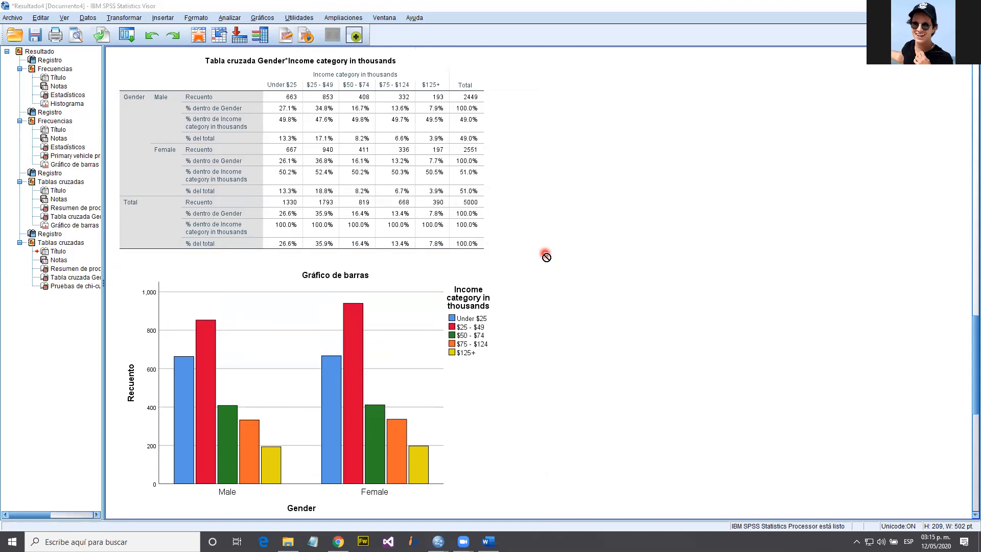
left_click(276, 108)
left_click(228, 17)
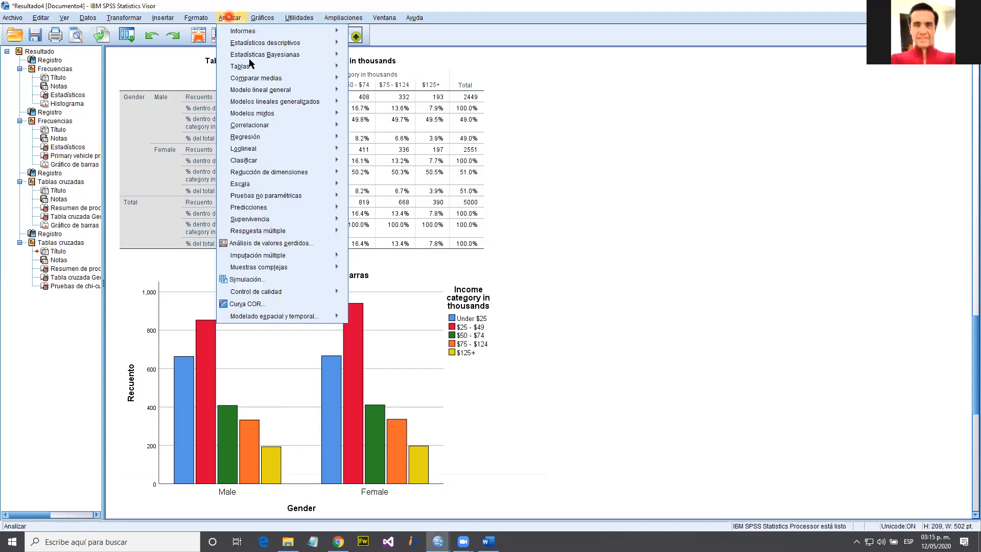
left_click(249, 55)
left_click(256, 45)
left_click(398, 43)
left_click(386, 83)
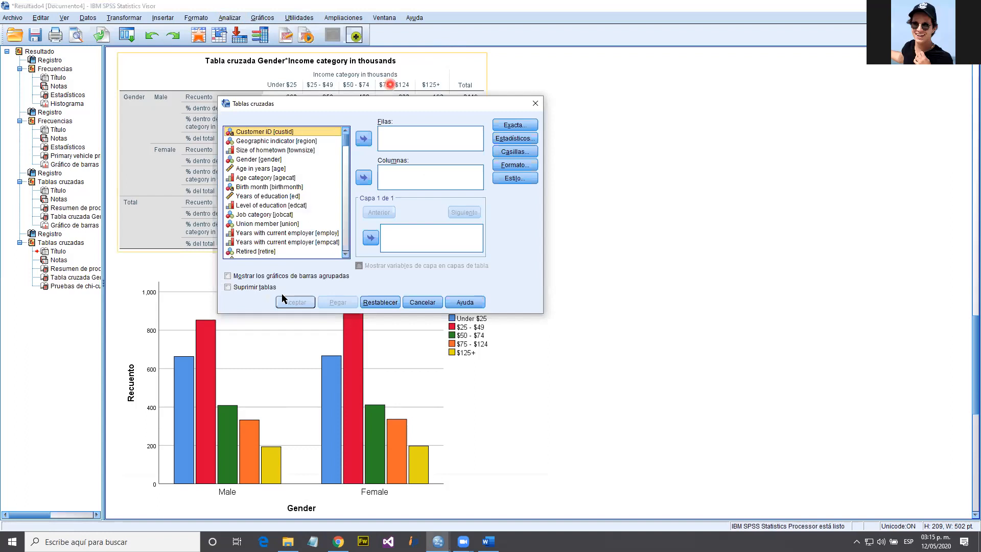
left_click(289, 279)
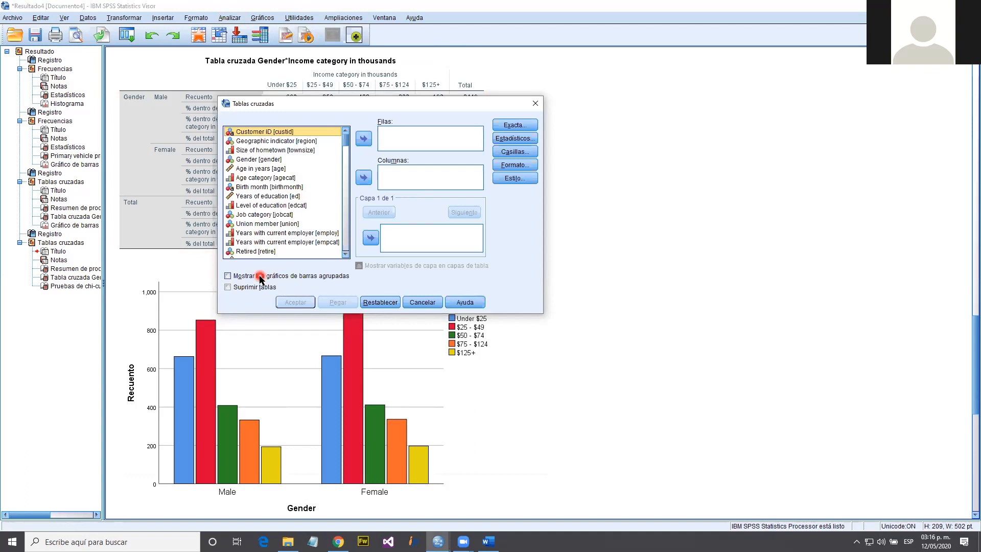
left_click(423, 302)
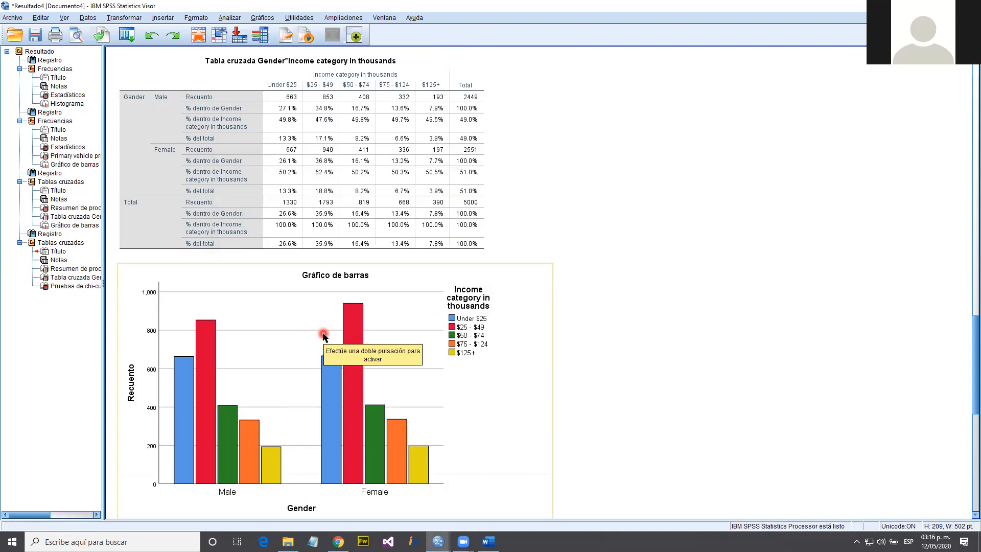
Review the Gender by Income category crosstab and its percentage rows together with the bar chart below it
left_click(266, 147)
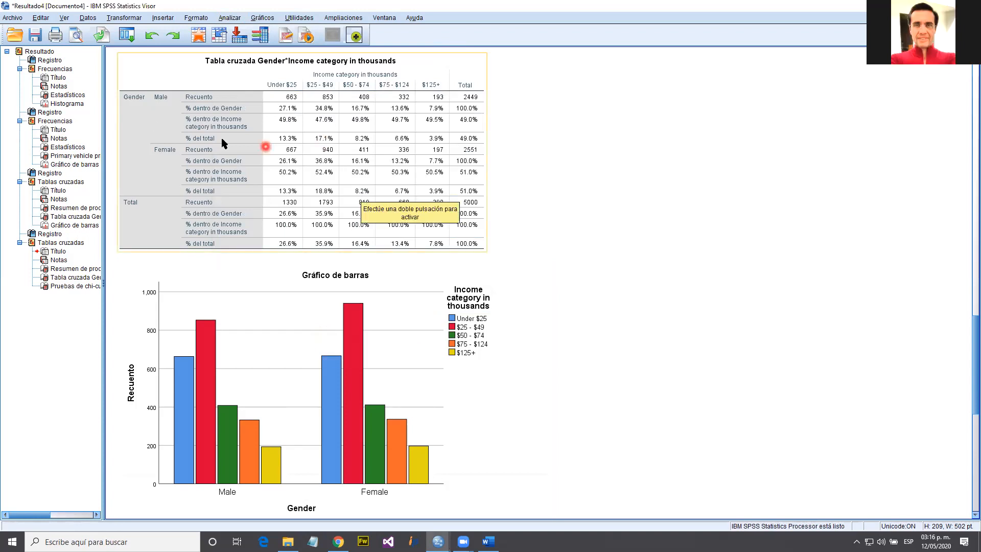
scroll(321, 175, "up", 3)
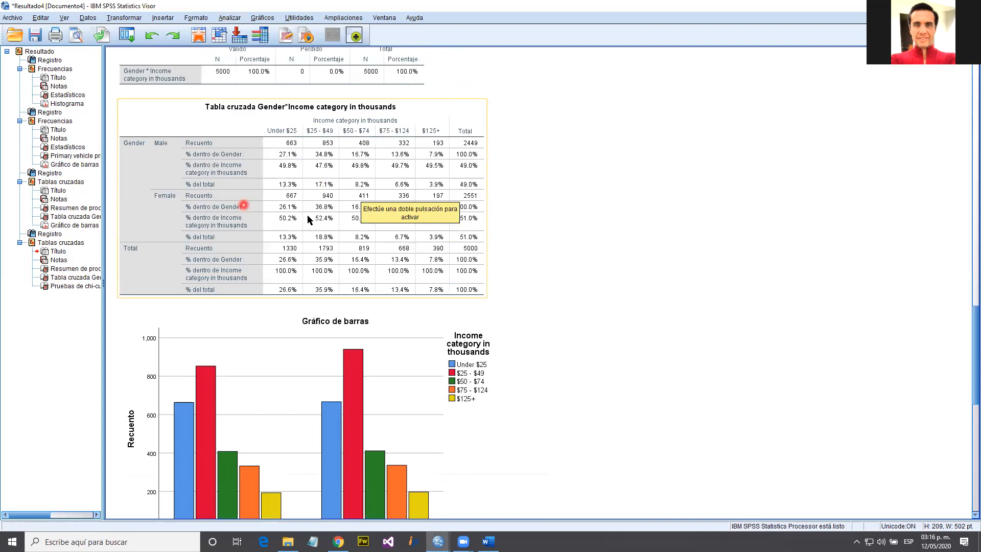
scroll(309, 220, "down", 3)
scroll(308, 219, "up", 3)
scroll(308, 219, "up", 3)
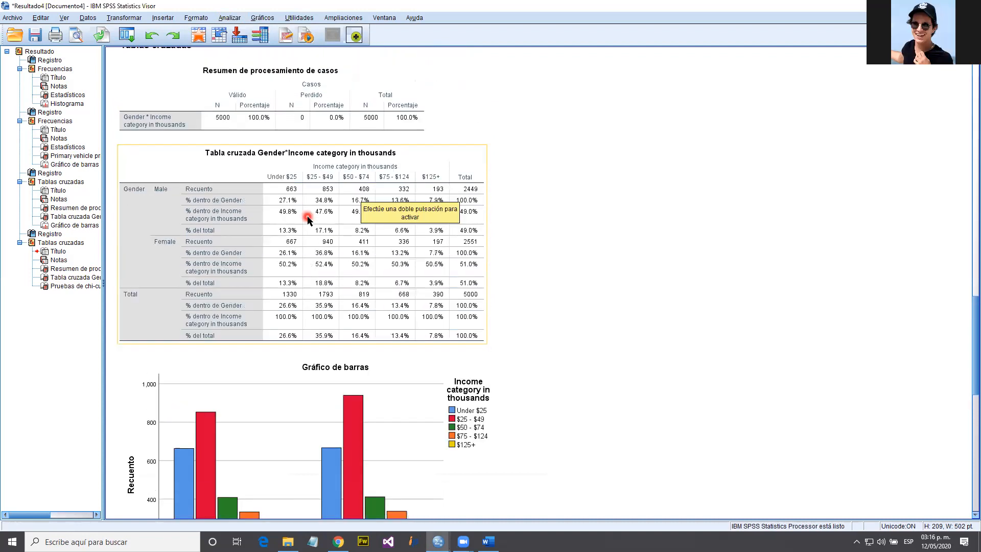
left_click(552, 216)
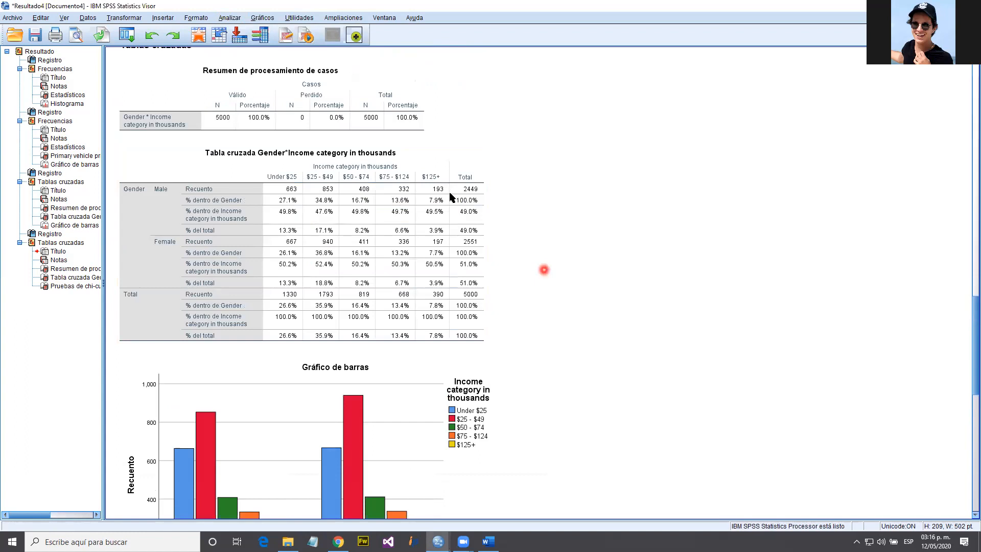
left_click(228, 229)
left_click(354, 367)
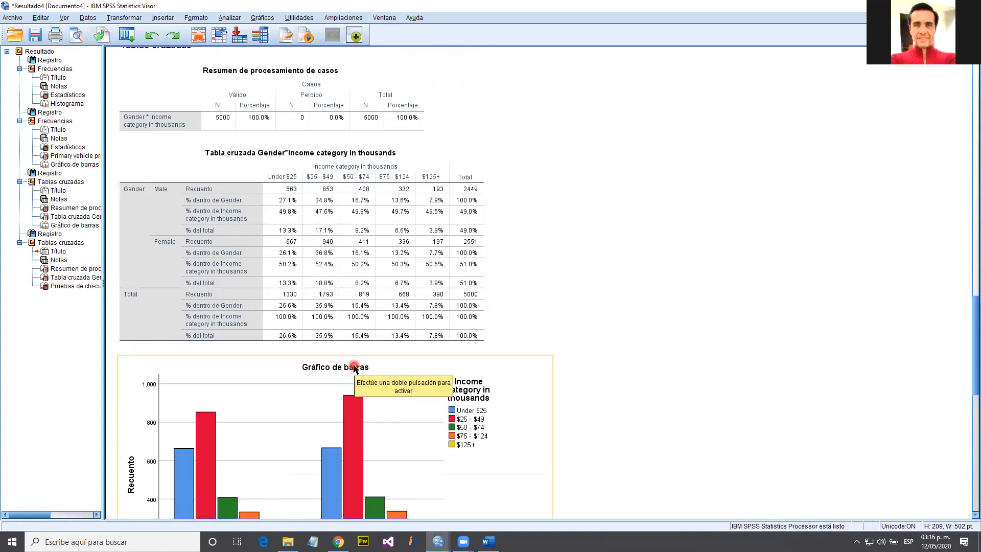
Examine the overall percentage of total for each income category in the Gender by Income category crosstab
left_click(299, 217)
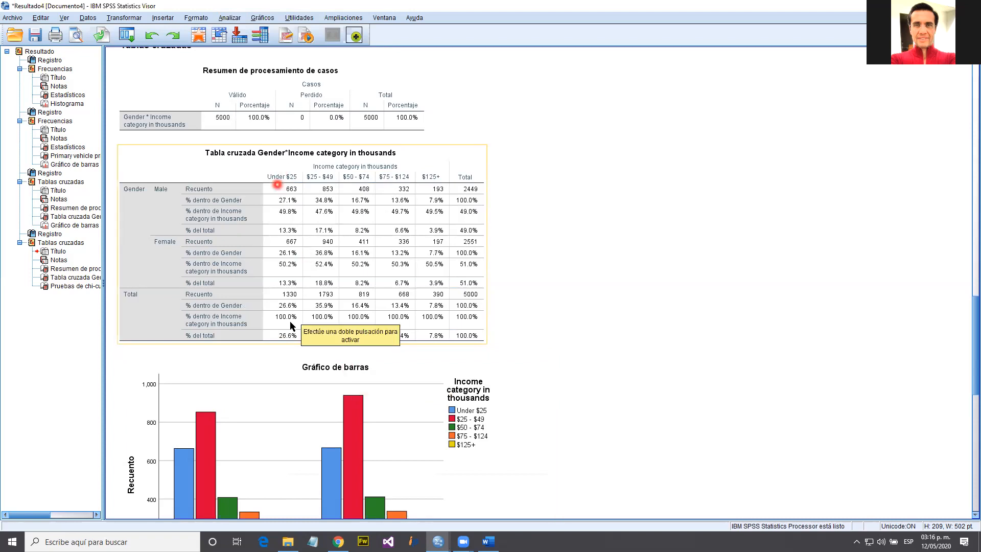
left_click(297, 359)
left_click(285, 339)
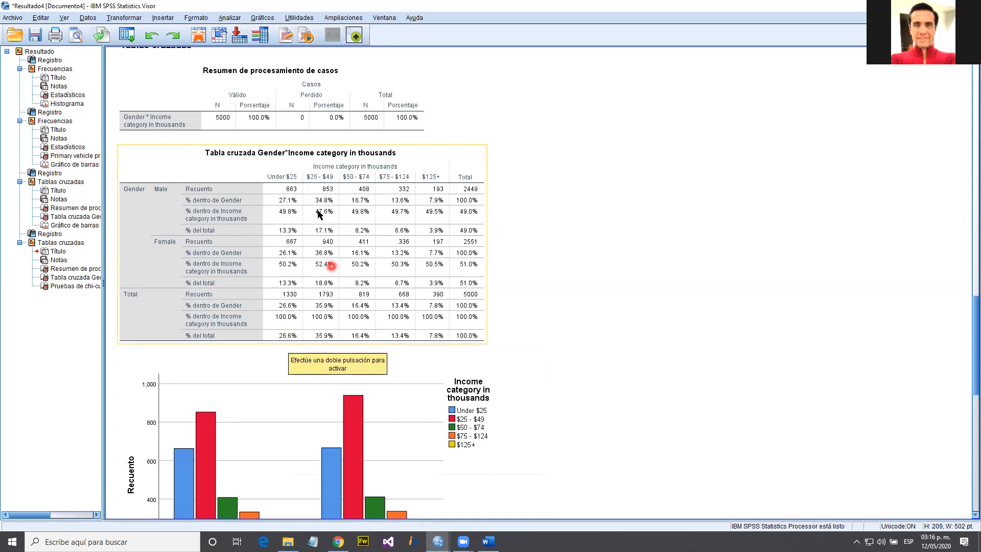
left_click(325, 351)
left_click(325, 338)
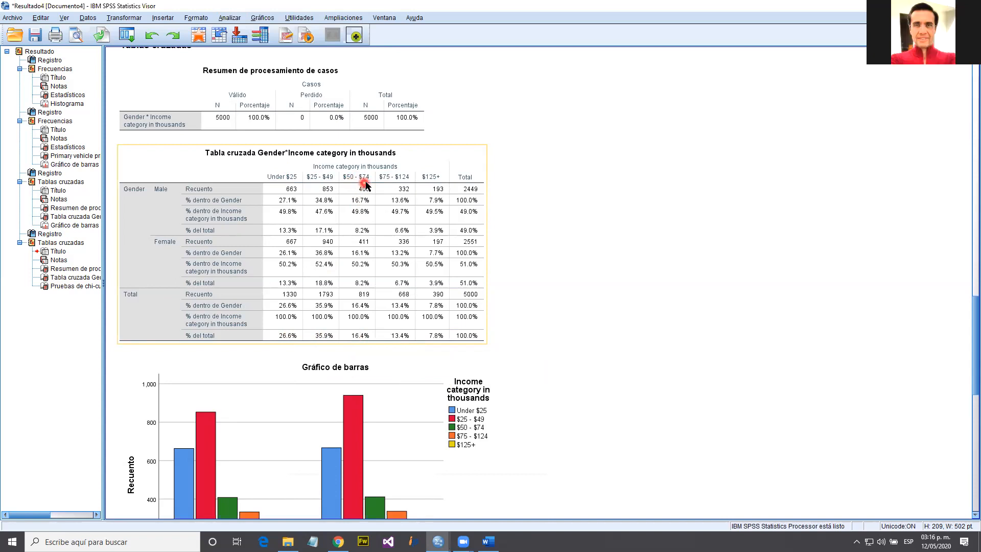
left_click(404, 343)
left_click(514, 350)
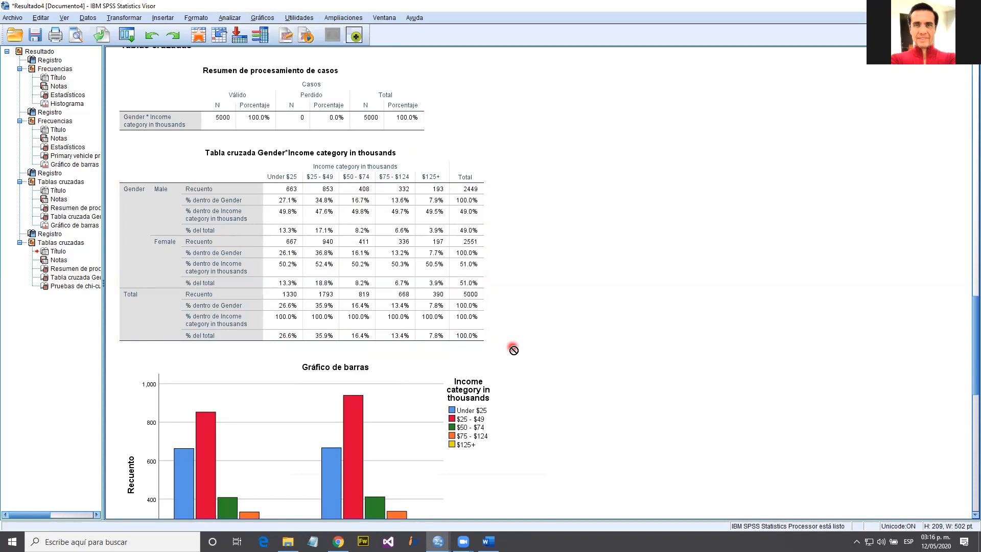
left_click(312, 181)
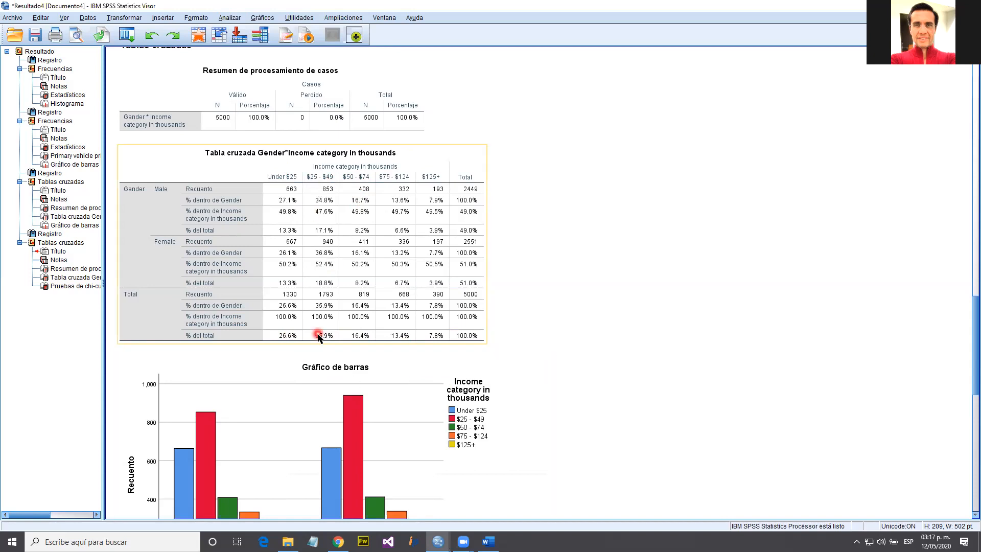
left_click(305, 347)
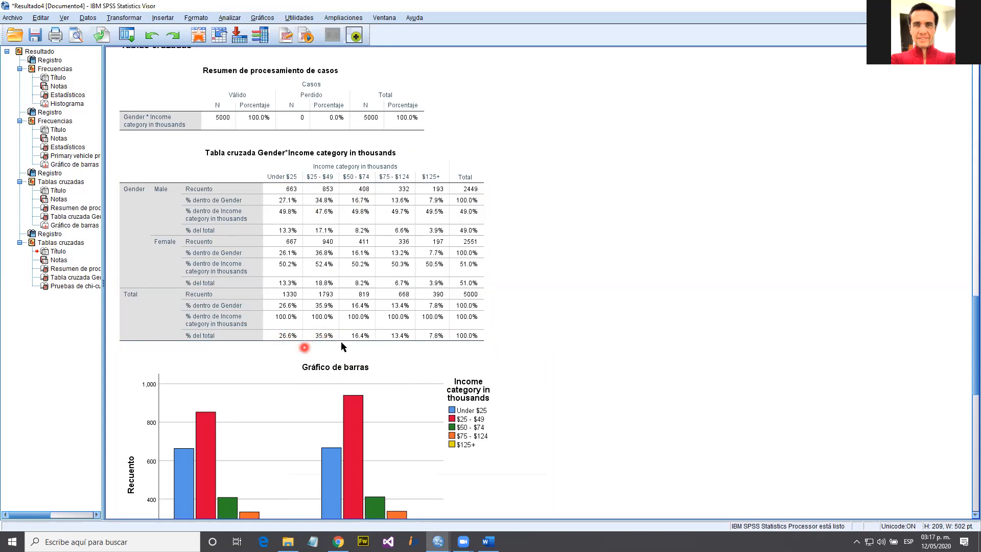
Compare the Primary vehicle price category bar chart with the crosstab's percentage of total for the lowest two income categories
scroll(306, 347, "up", 10)
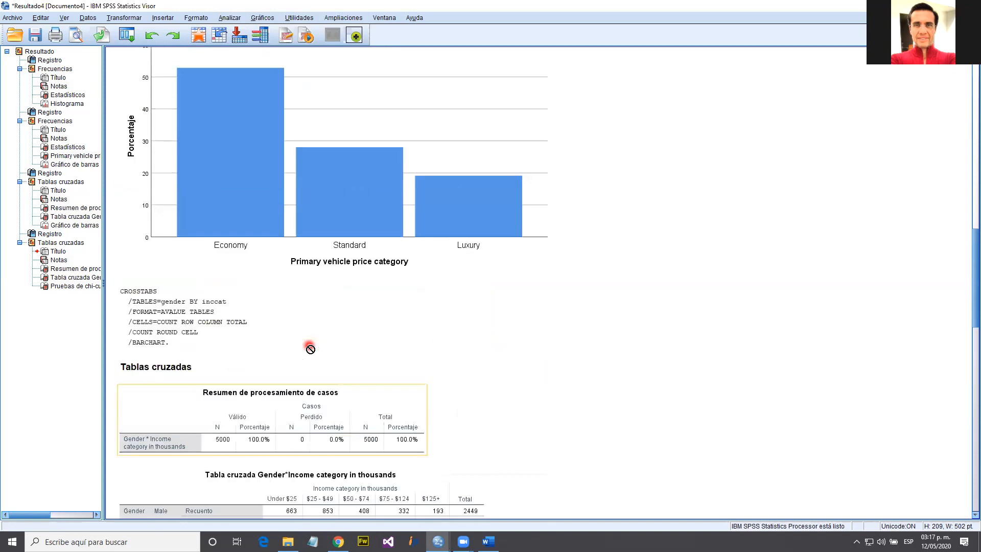
left_click(201, 231)
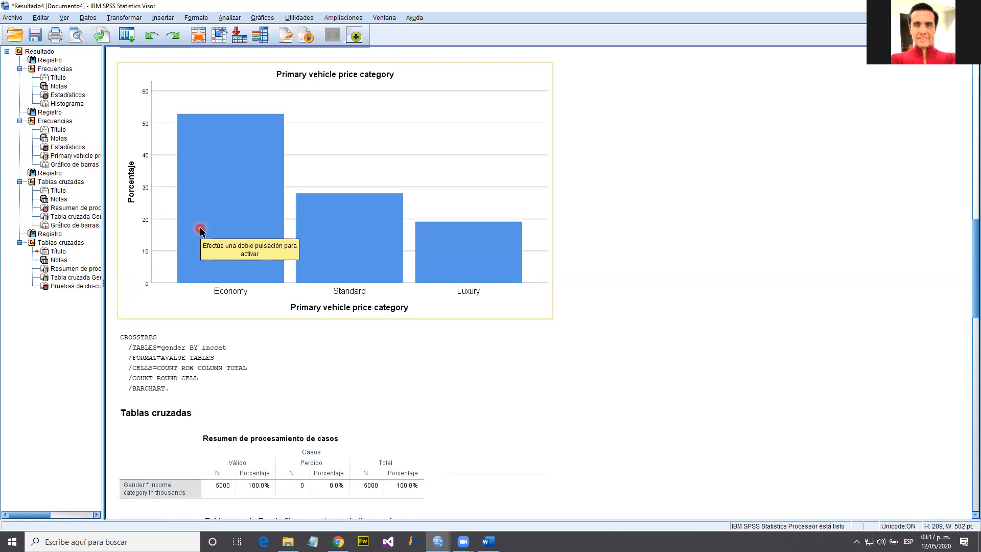
scroll(212, 285, "down", 5)
left_click(215, 287)
scroll(213, 288, "down", 1)
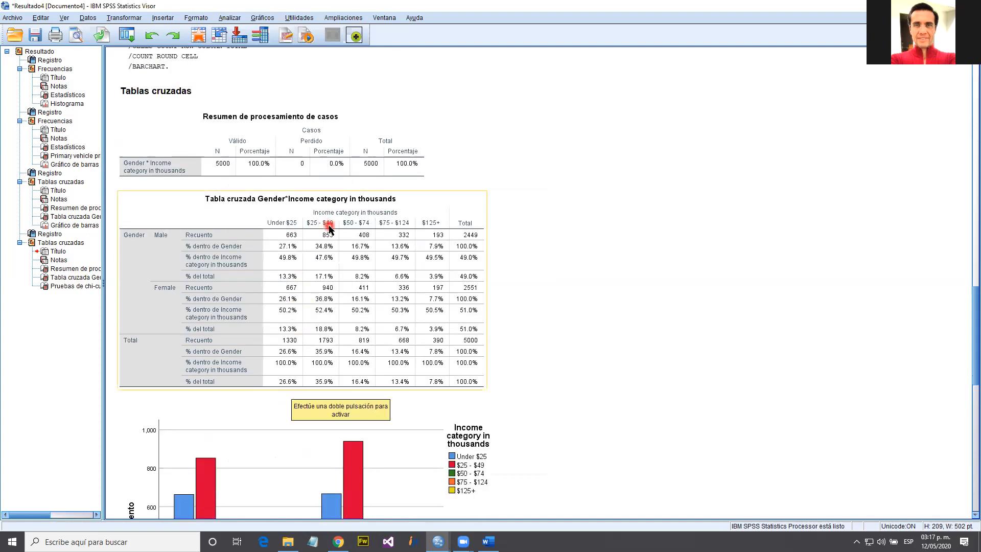
left_click(286, 381)
left_click(292, 380)
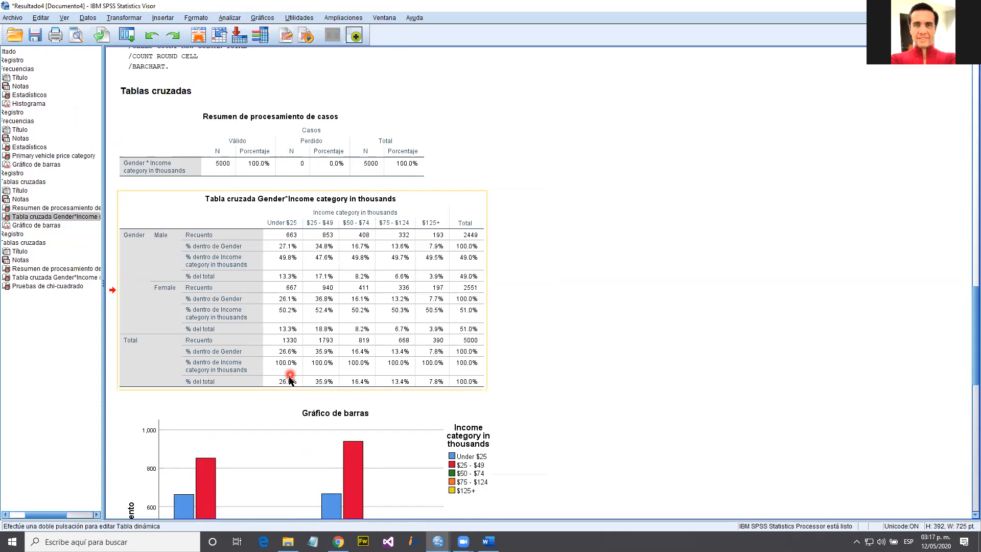
scroll(292, 380, "down", 2)
left_click(325, 334)
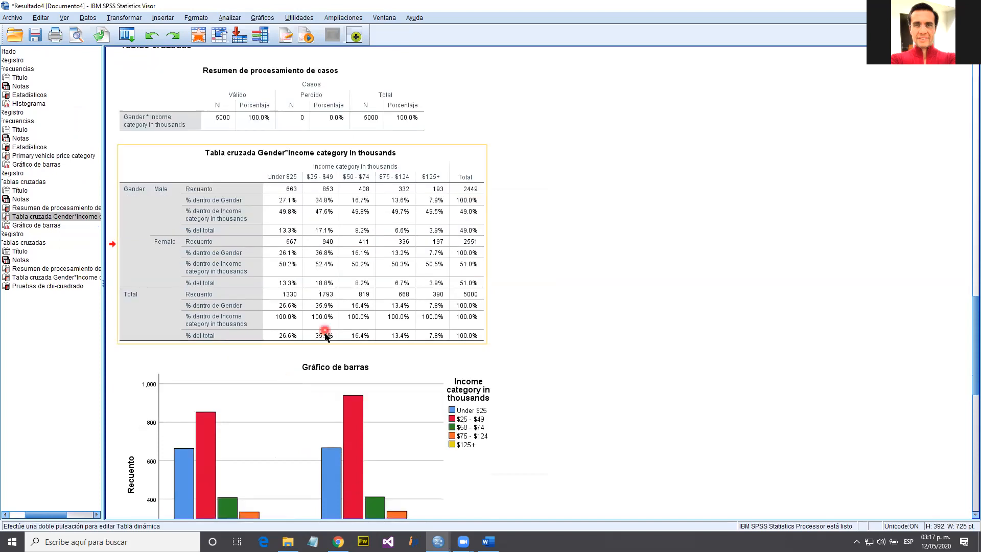
left_click(315, 335)
scroll(314, 335, "up", 2)
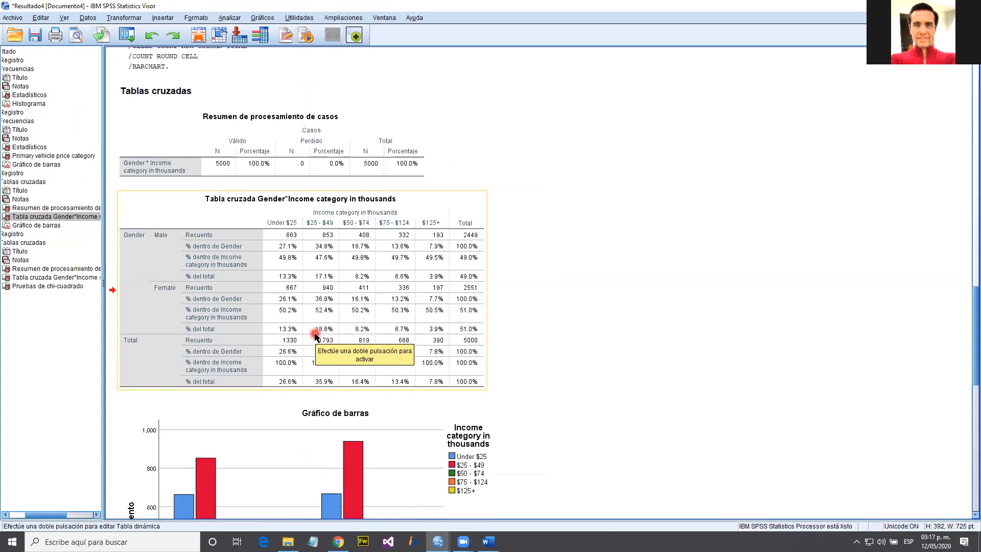
Revisit the Primary vehicle price category chart and return to the crosstab's percentages of total for all income categories
scroll(327, 335, "up", 8)
left_click(211, 108)
left_click(225, 251)
left_click(218, 265)
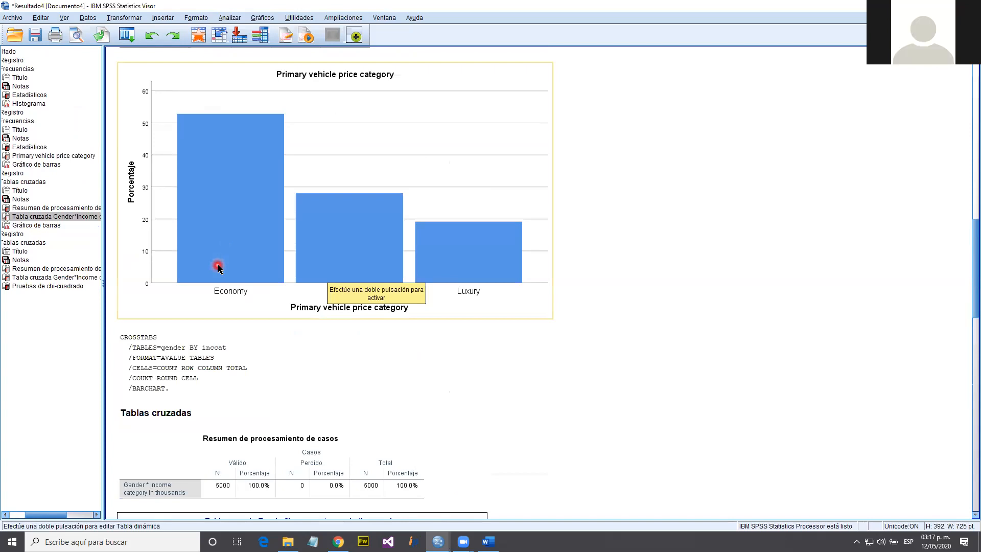
scroll(218, 266, "down", 9)
left_click(218, 268)
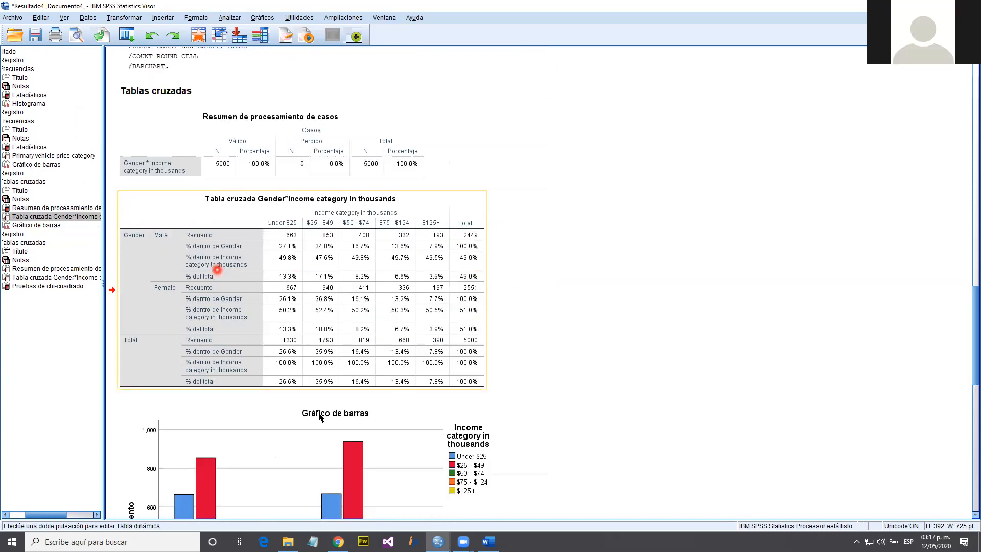
left_click(302, 396)
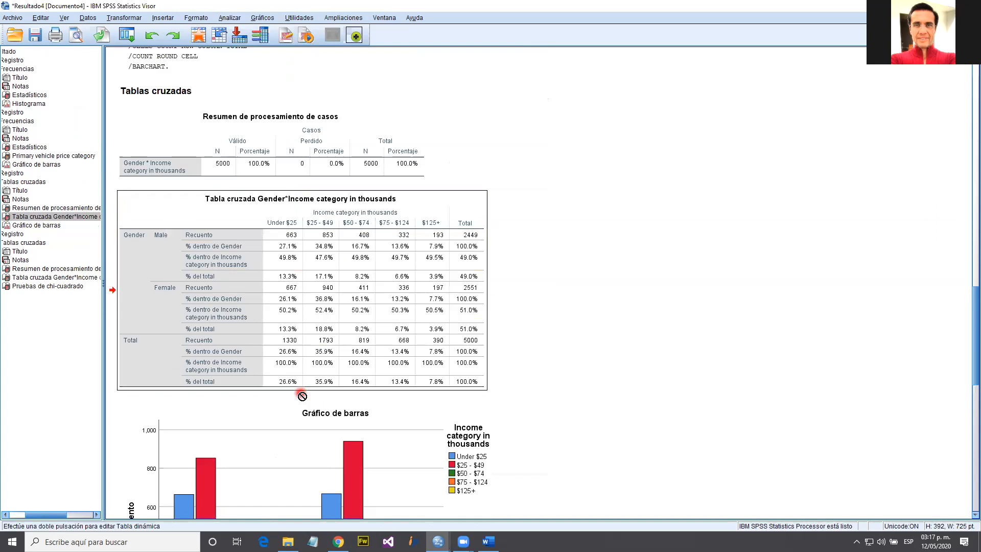
scroll(306, 373, "up", 8)
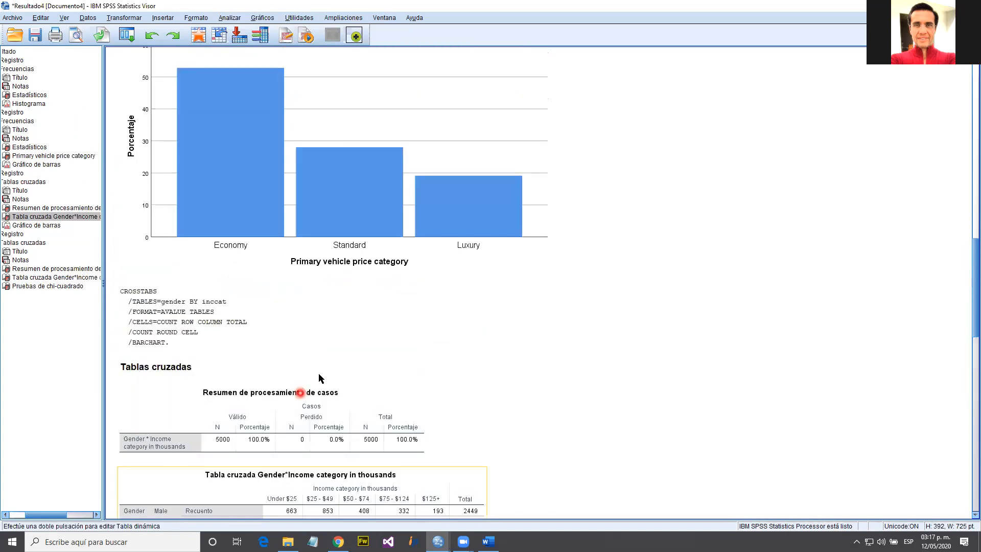
scroll(319, 378, "down", 8)
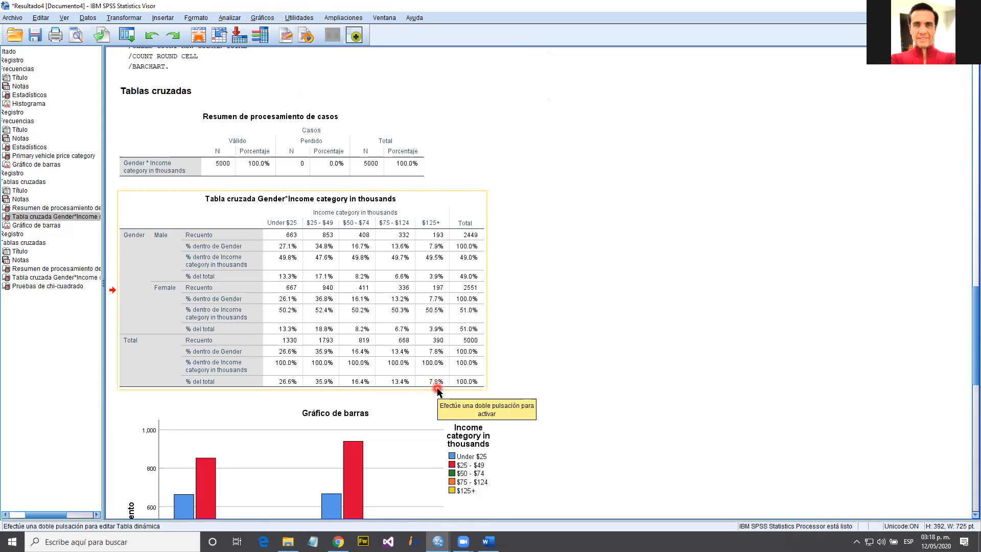
Activate the Gender by Income category crosstab for editing and examine the male and female percentages in its Total column
left_click(465, 259)
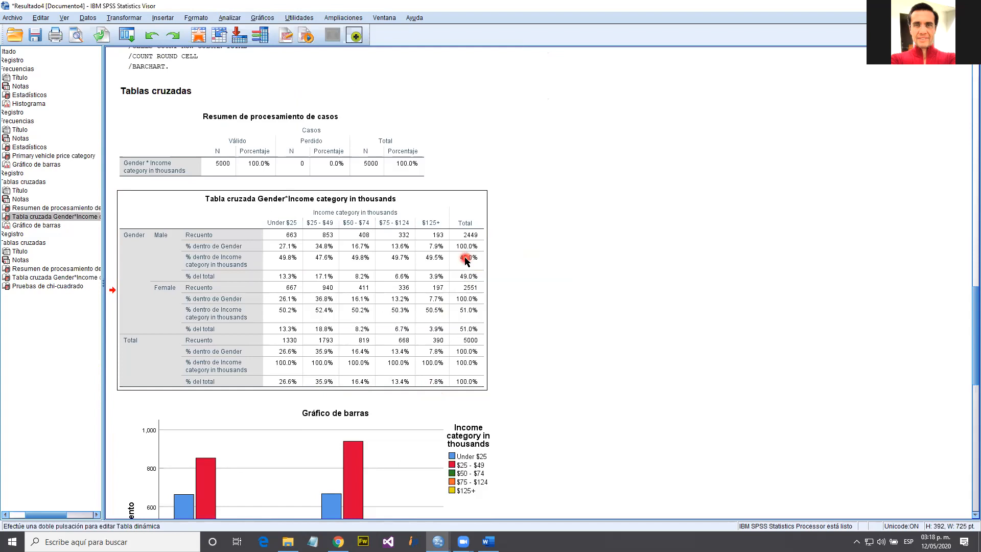
left_click(480, 261)
left_click(461, 264)
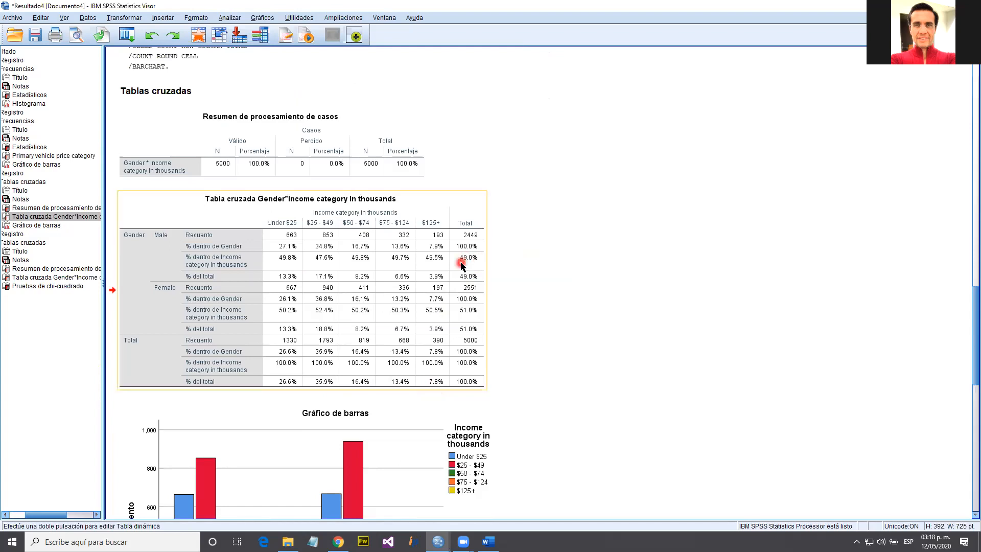
double_click(462, 264)
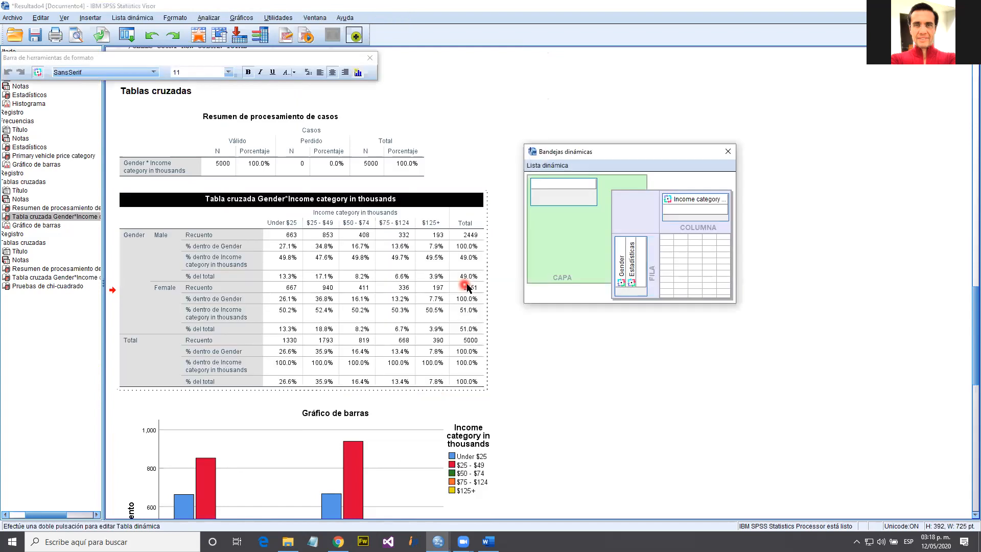
left_click(471, 307)
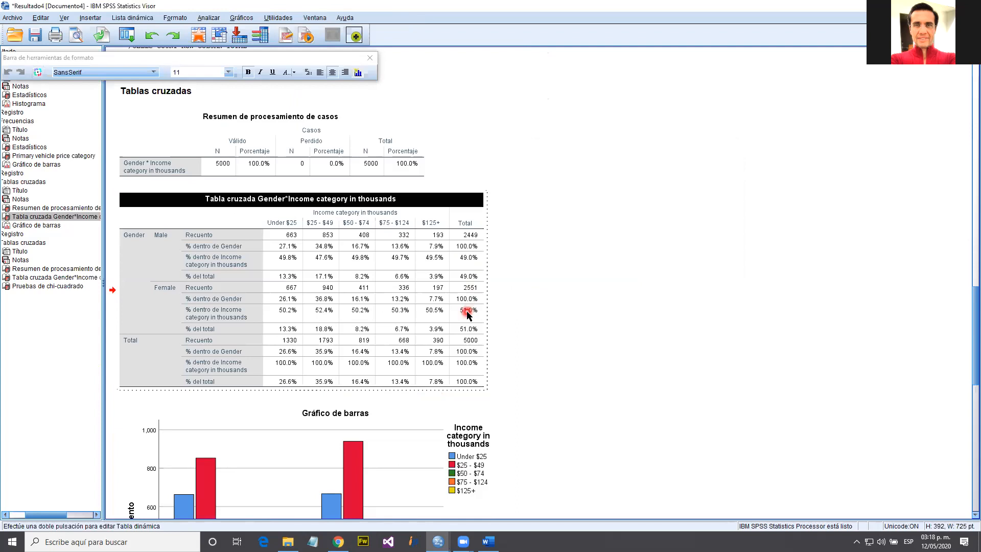
left_click(348, 425)
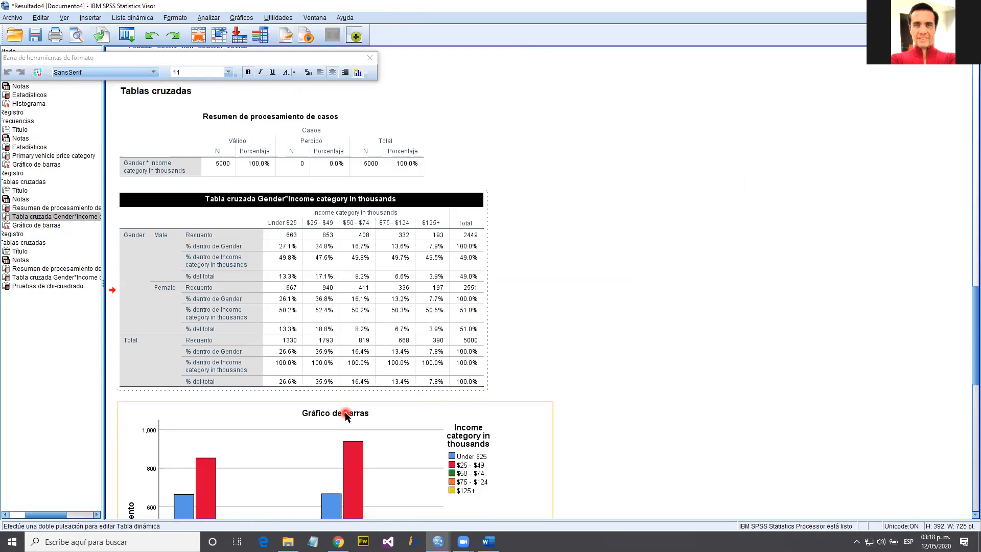
left_click(289, 369)
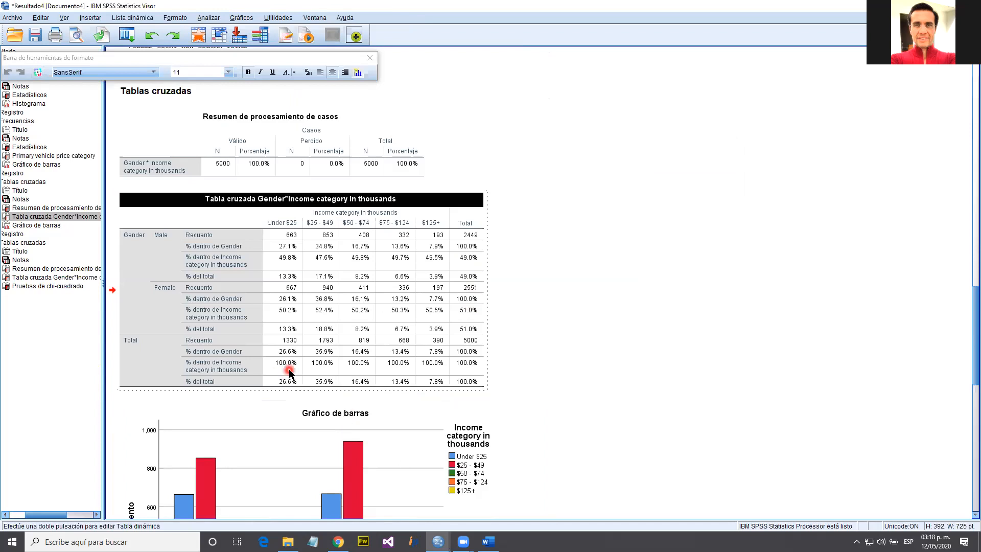
Compare the male counts across income categories with the female count and percentage of total for the $25 - $49 category
left_click(360, 293)
left_click(248, 245)
left_click(290, 236)
left_click(327, 237)
left_click(365, 236)
left_click(404, 236)
left_click(319, 285)
left_click(325, 288)
left_click(327, 288)
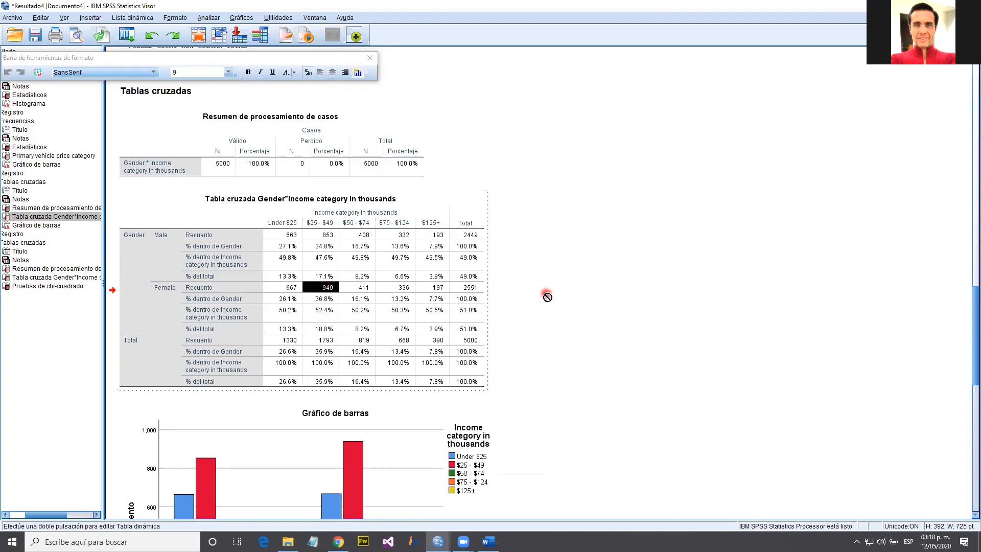
left_click(321, 329)
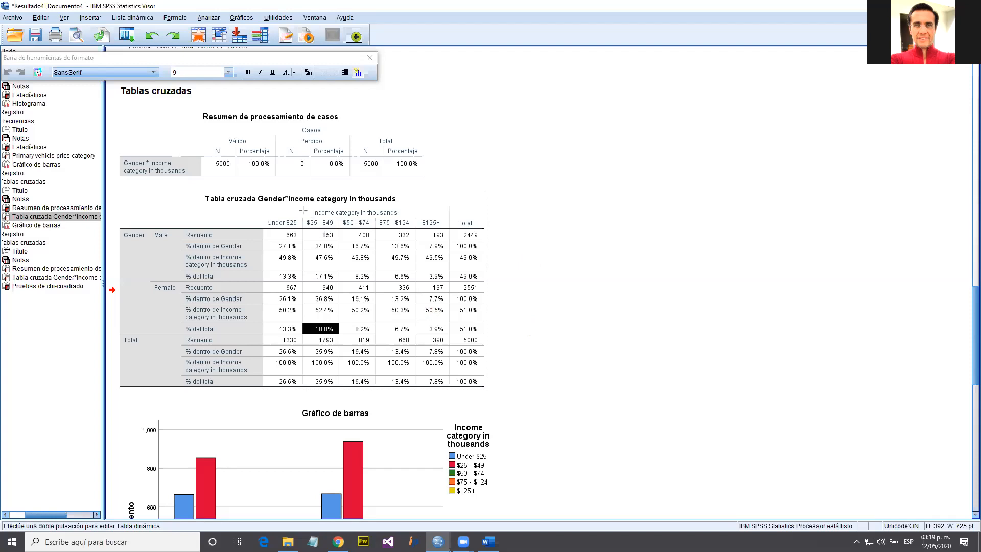
Compare the male and female percentages within the $25 - $49 income category in the Gender by Income category crosstab
left_click_drag(299, 215, 342, 395)
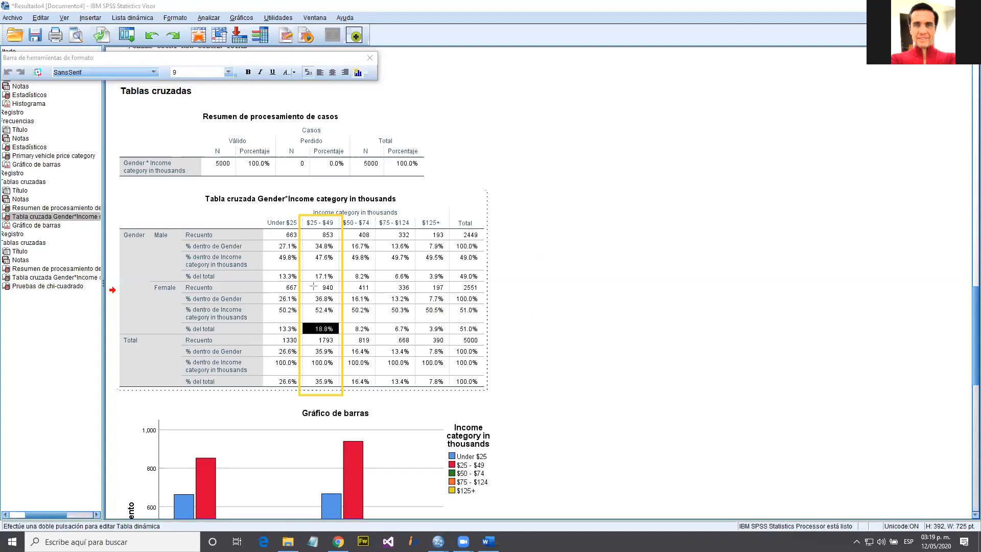
left_click(324, 259)
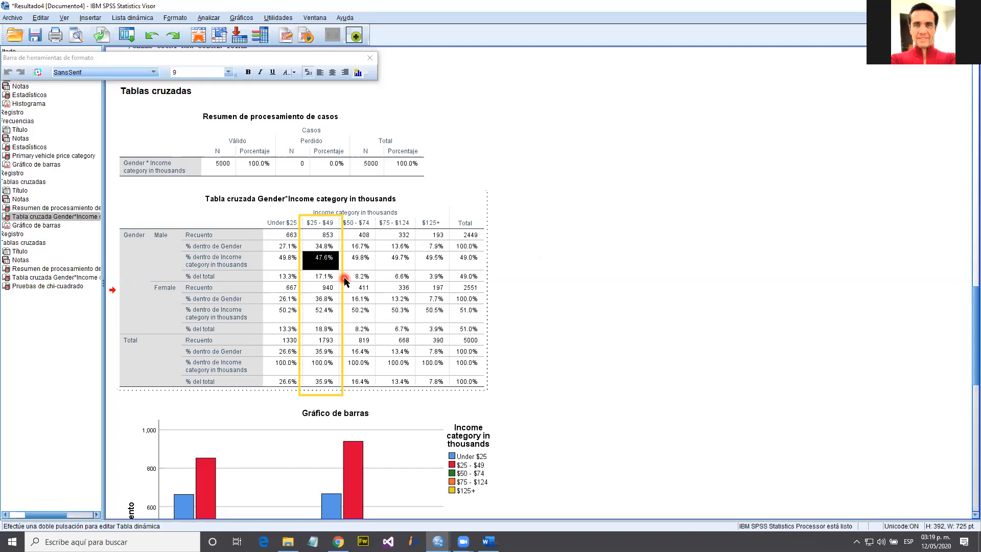
left_click(319, 316)
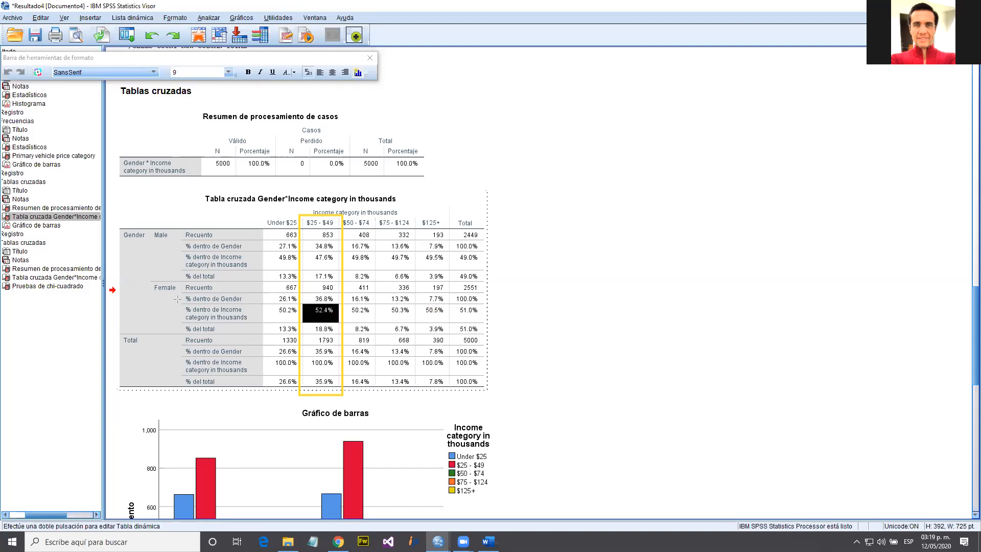
left_click_drag(178, 304, 491, 323)
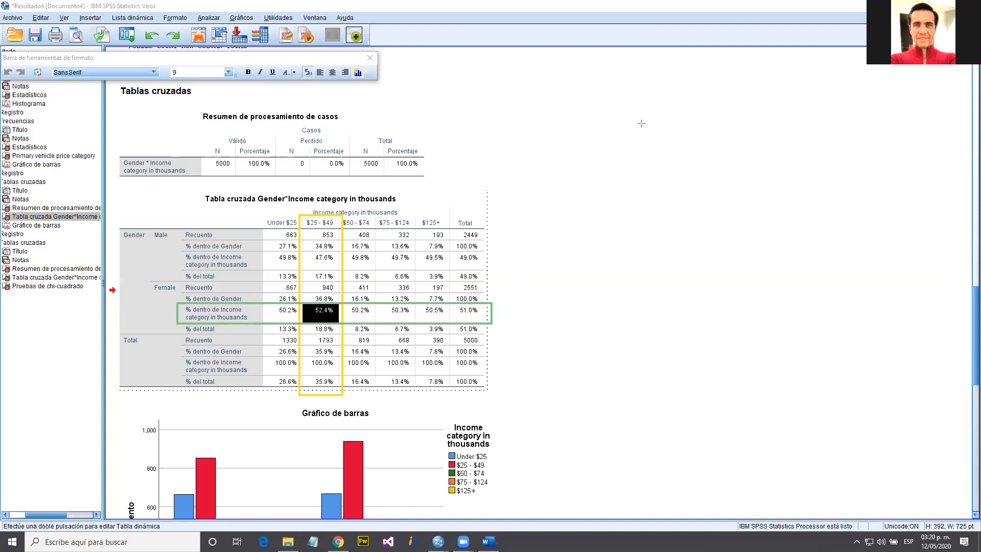
left_click(527, 256)
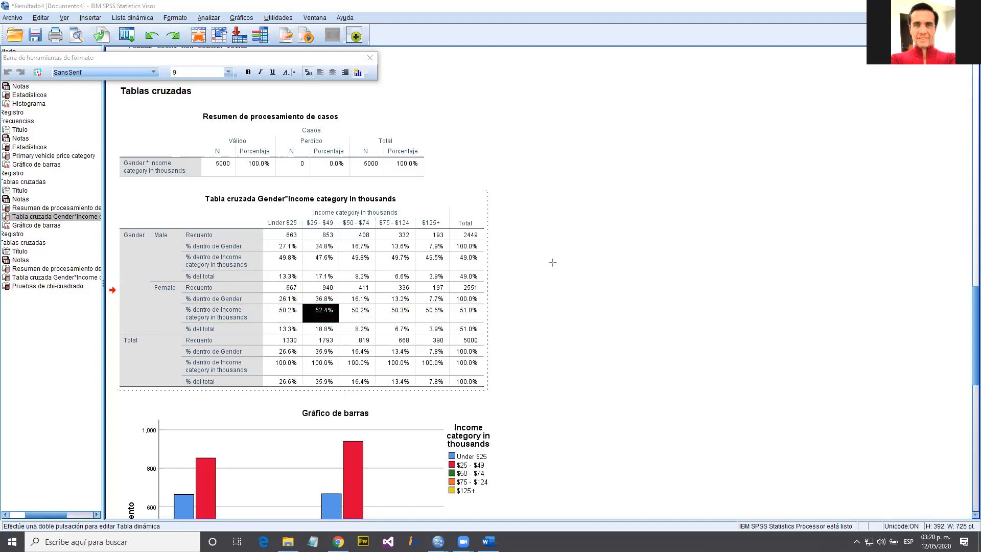
Examine the clustered bar chart below the crosstab, focusing on the female bar for the $25 - $49 income category
scroll(552, 182, "down", 5)
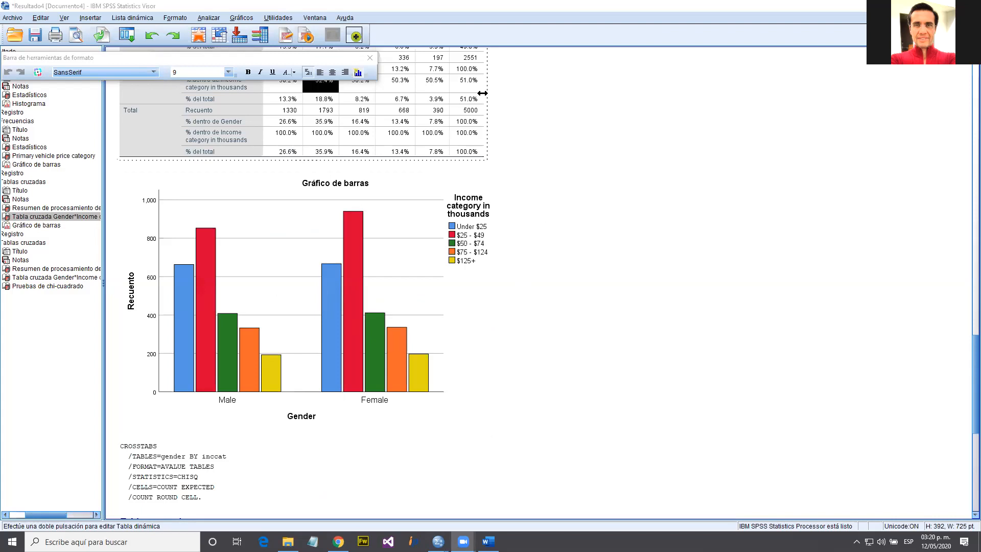
left_click(363, 191)
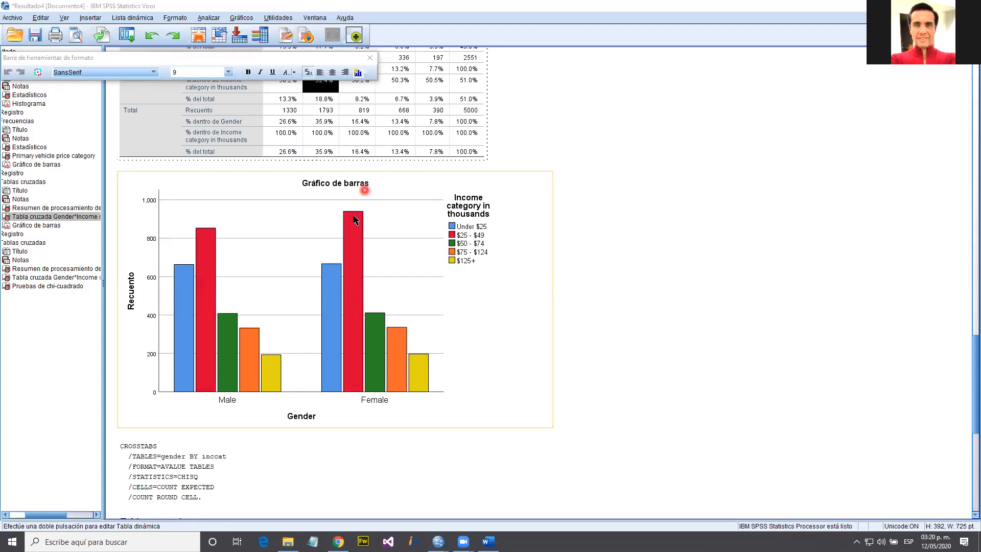
left_click(354, 314)
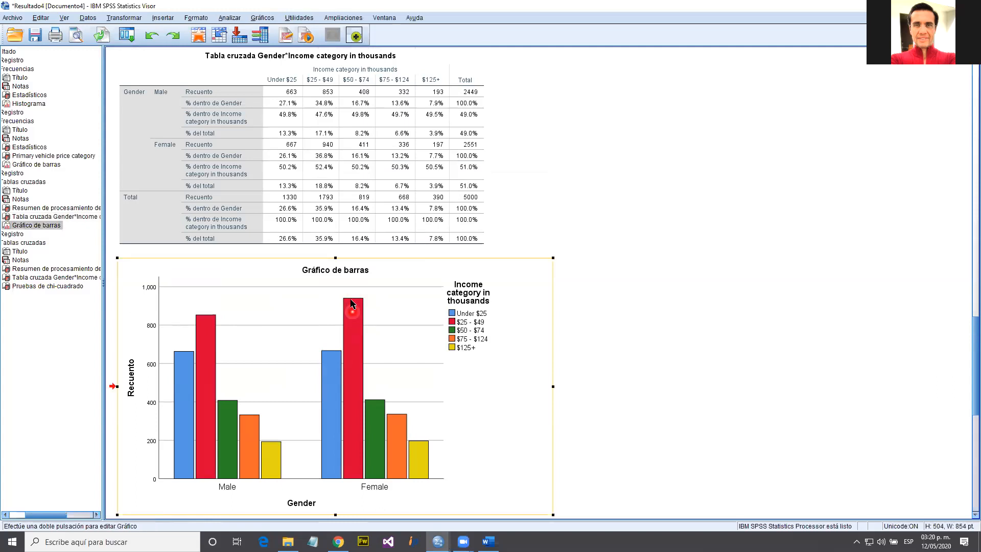
scroll(353, 304, "down", 3)
left_click(364, 187)
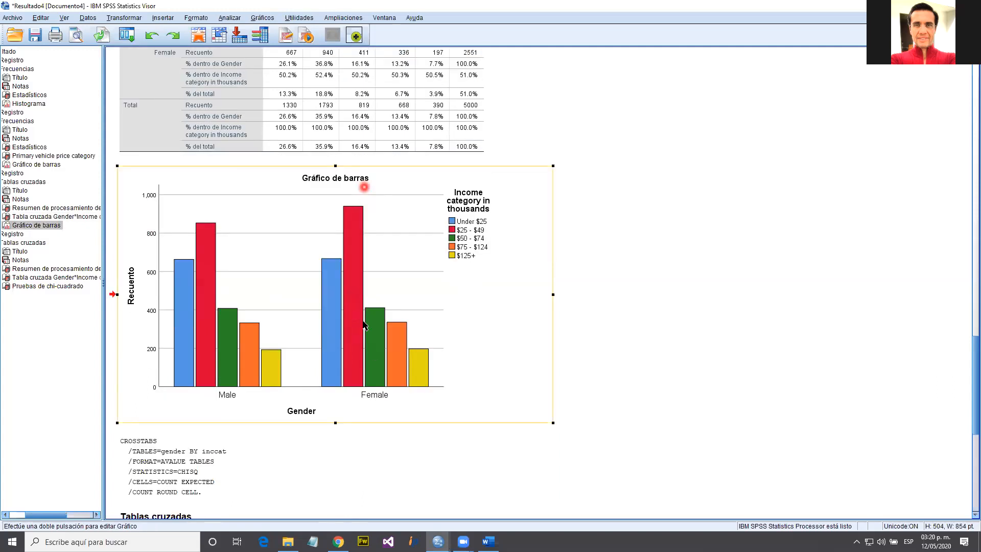
left_click(353, 207)
left_click(351, 206)
Switch to the SPSS Exercise document in Word and read the parts of question 4 on gender dependence and statistical testing
key("alt+Tab")
key("alt+Tab")
key("alt+Tab")
key("alt+Tab")
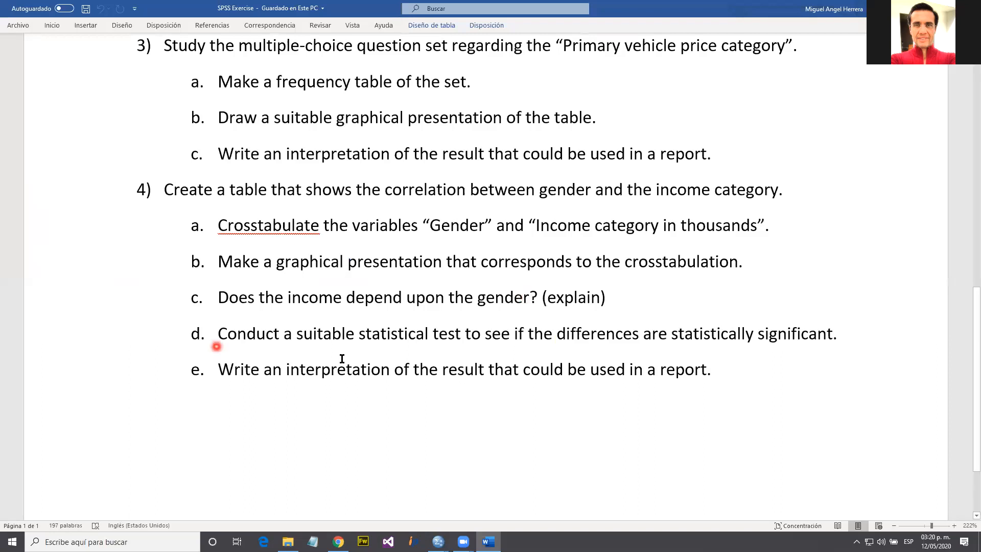
scroll(341, 358, "down", 1)
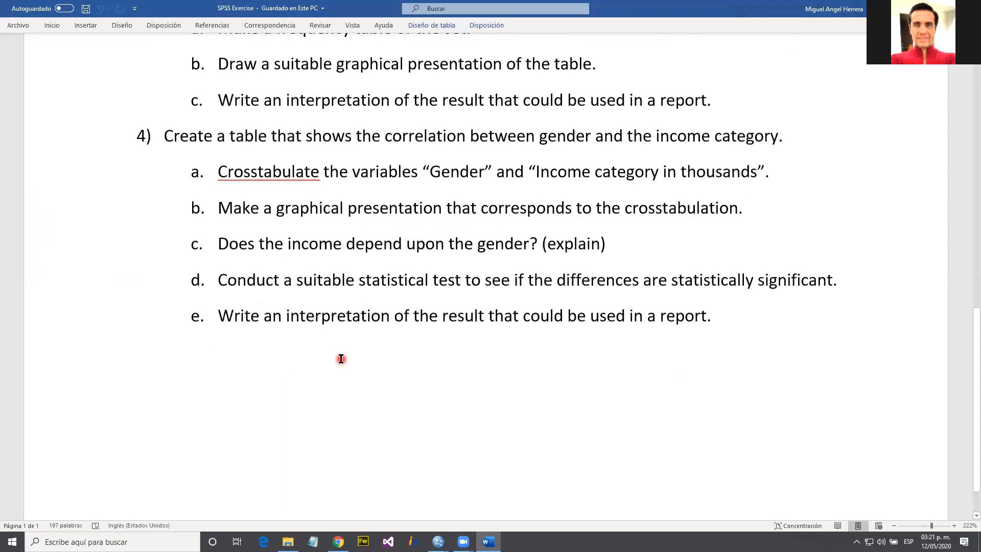
Return to the SPSS output and compare the male and female percentages of total in the crosstab's Total column
key("alt+Tab")
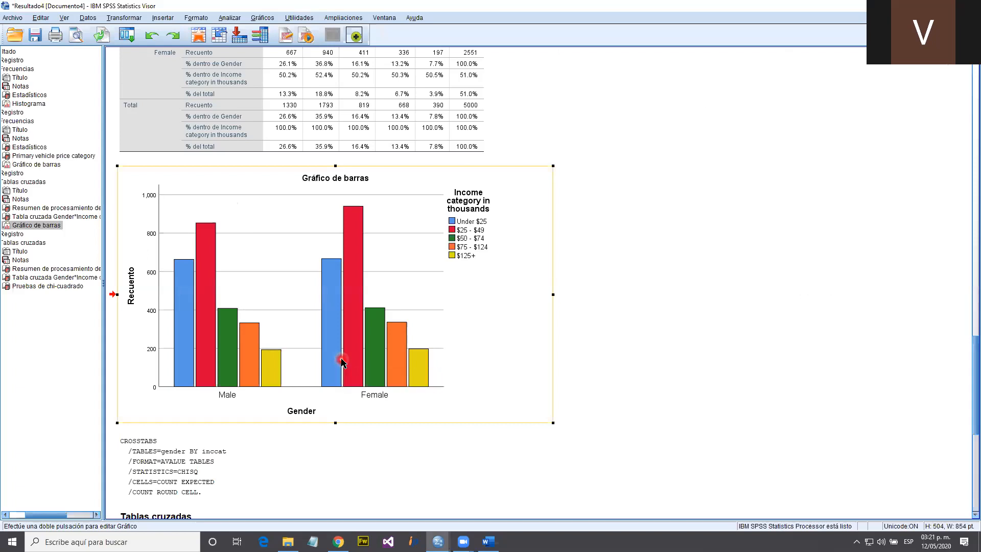
scroll(341, 359, "up", 2)
scroll(342, 360, "up", 1)
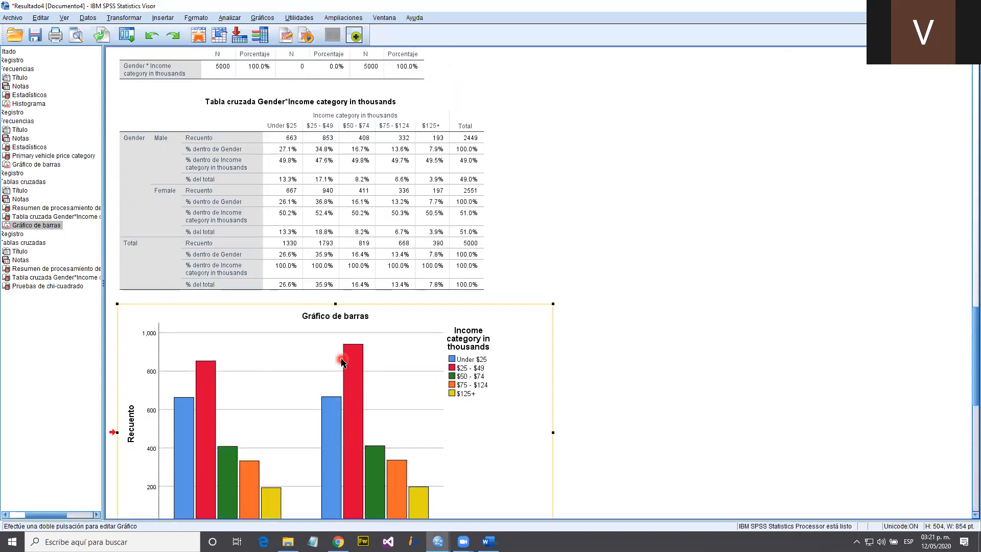
left_click_drag(341, 359, 488, 232)
left_click(465, 234)
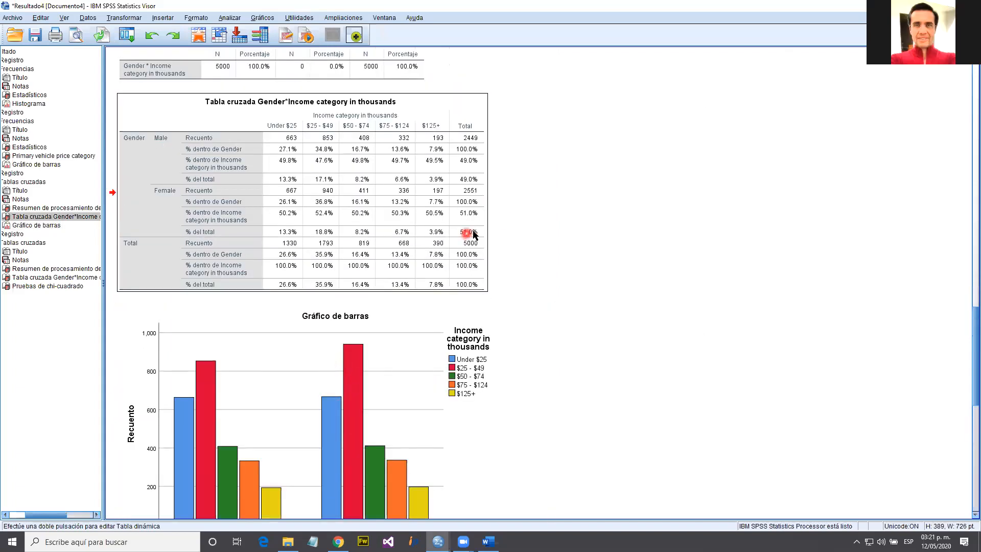
left_click(469, 232)
left_click(476, 180)
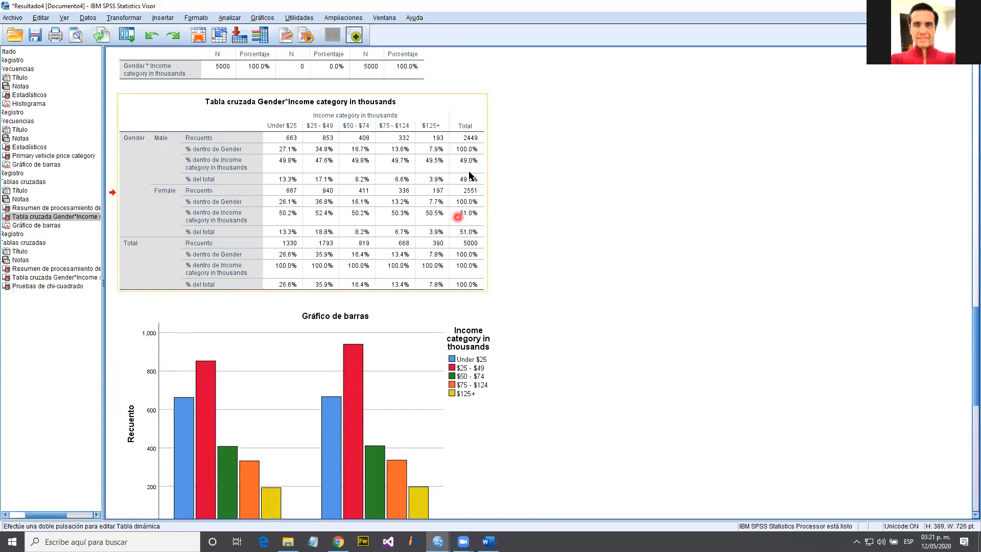
left_click(466, 180)
left_click(462, 233)
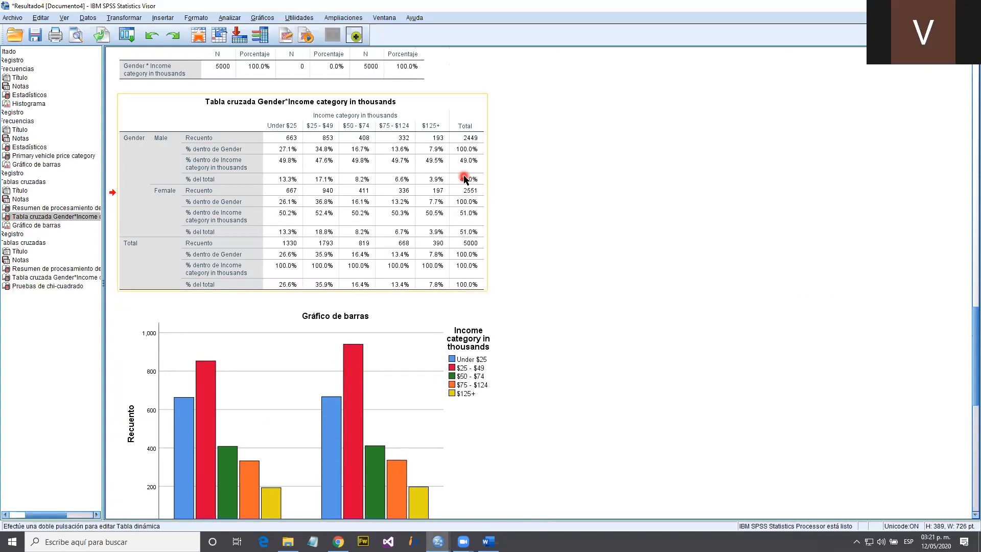
left_click(461, 233)
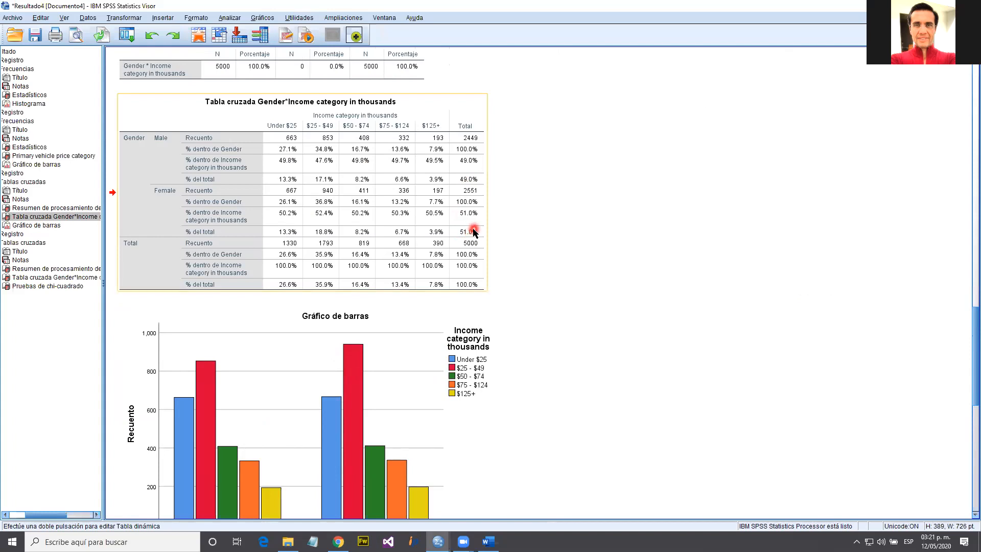
left_click(464, 232)
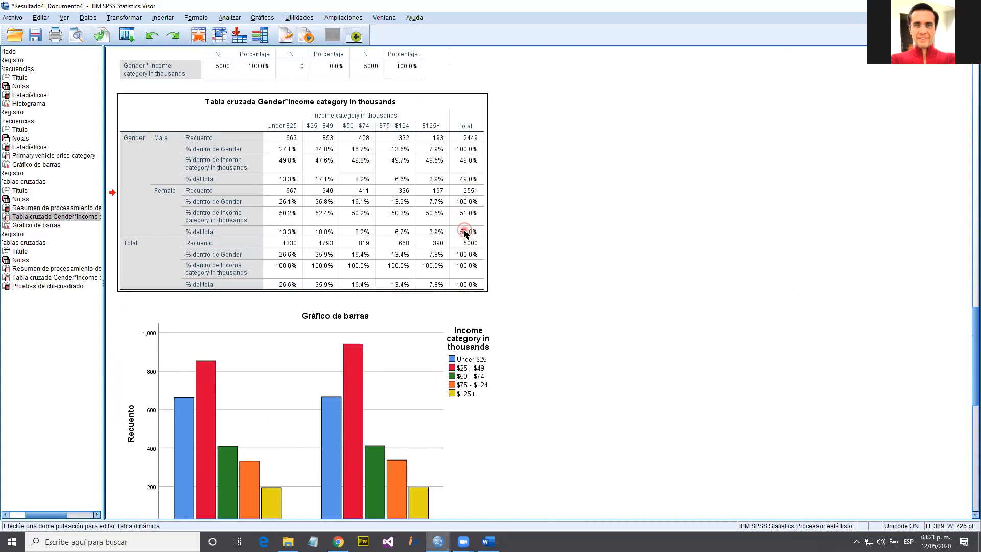
Activate the crosstab for editing and compare the female percentage within the $25 - $49 category with the female percentage in the Total column
double_click(337, 222)
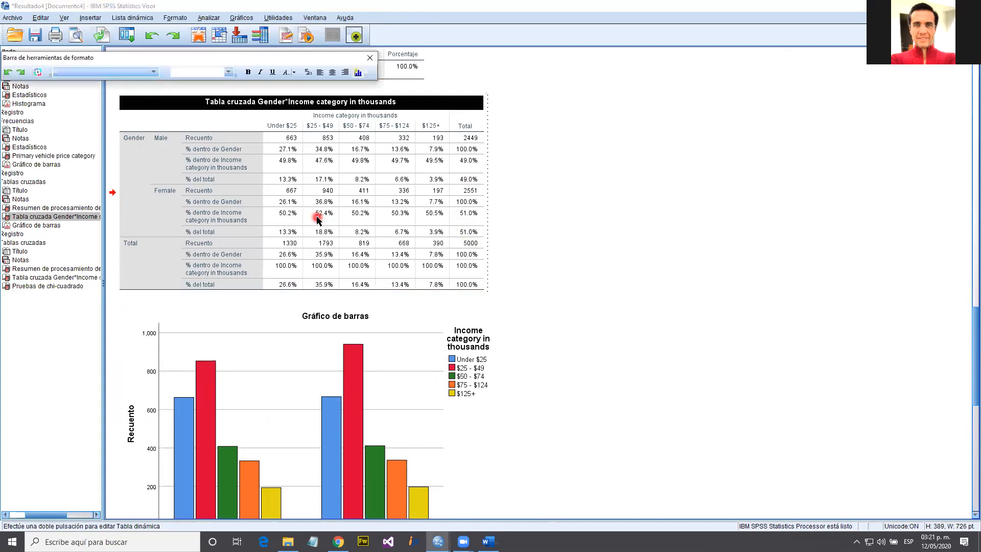
left_click(321, 218)
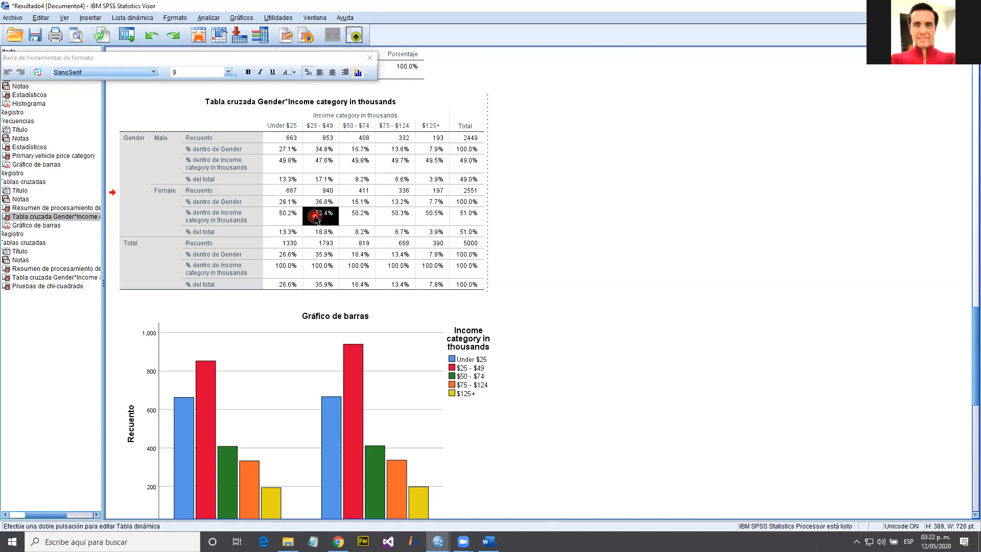
left_click(473, 215)
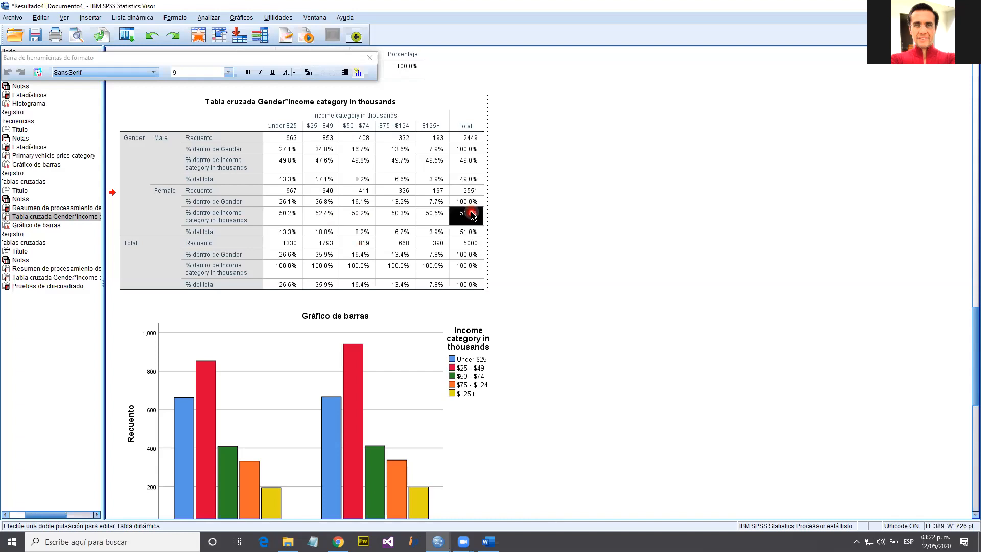
left_click(327, 219)
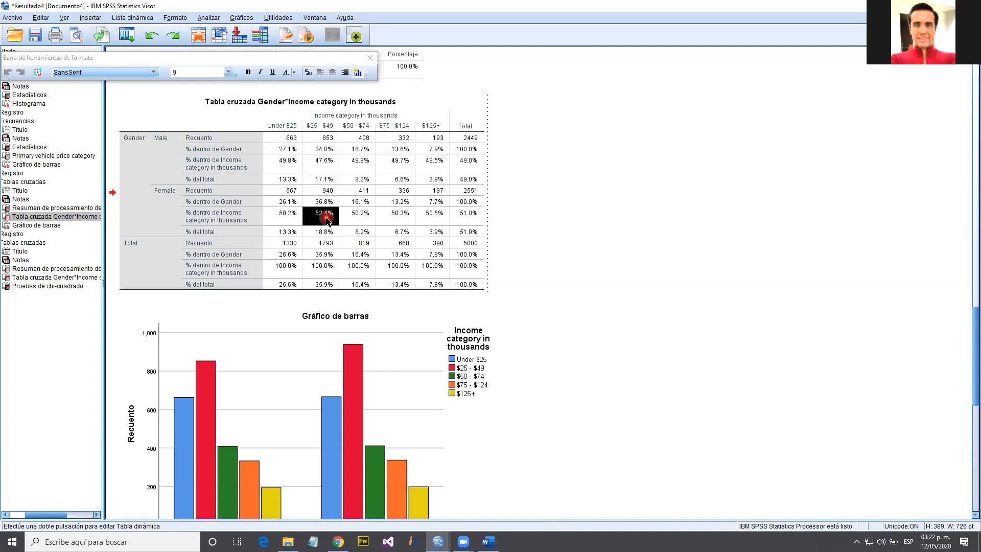
left_click(467, 215)
left_click(323, 219)
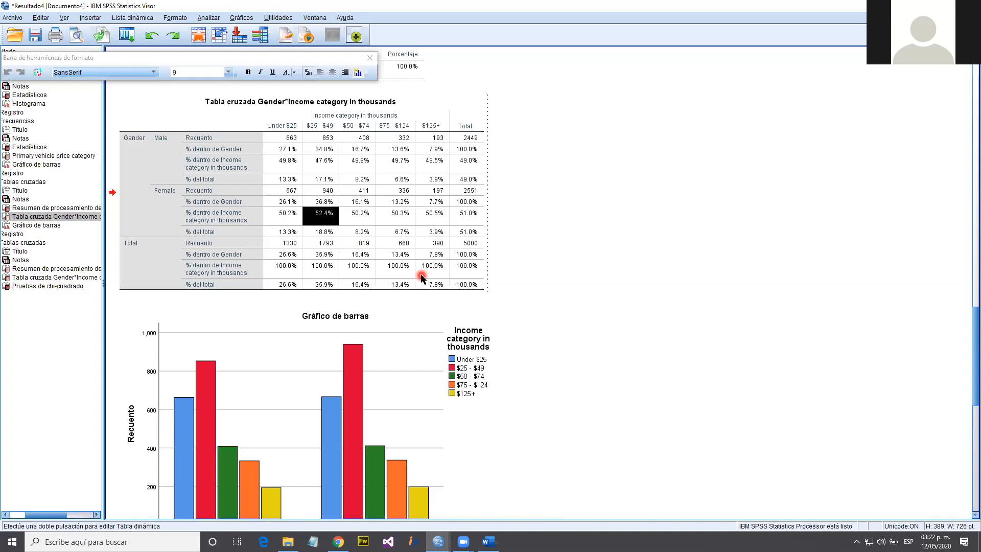
Compare the female percentages within the other income categories with the one for the $25 - $49 category
left_click(282, 217)
left_click(362, 220)
left_click(400, 215)
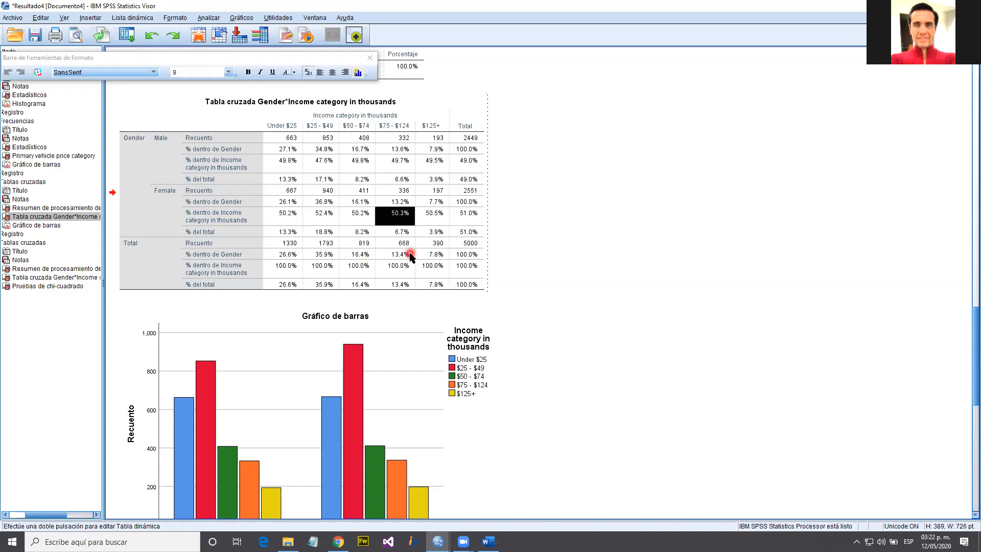
left_click(434, 218)
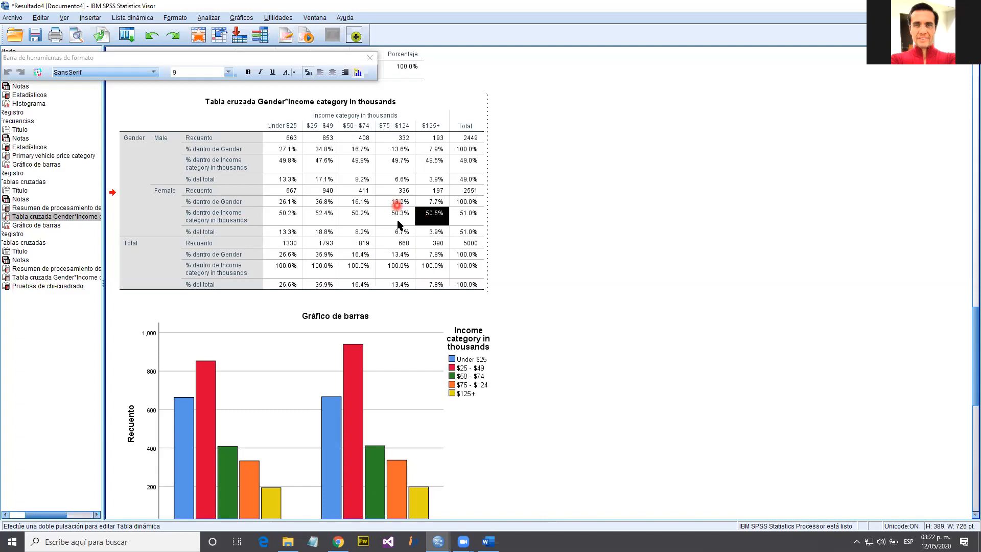
left_click(318, 215)
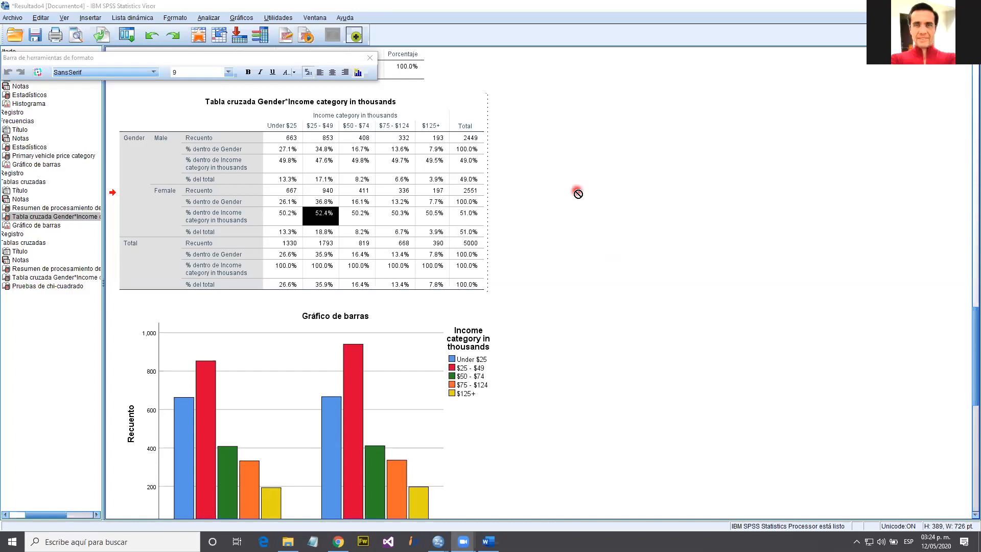
left_click(284, 218)
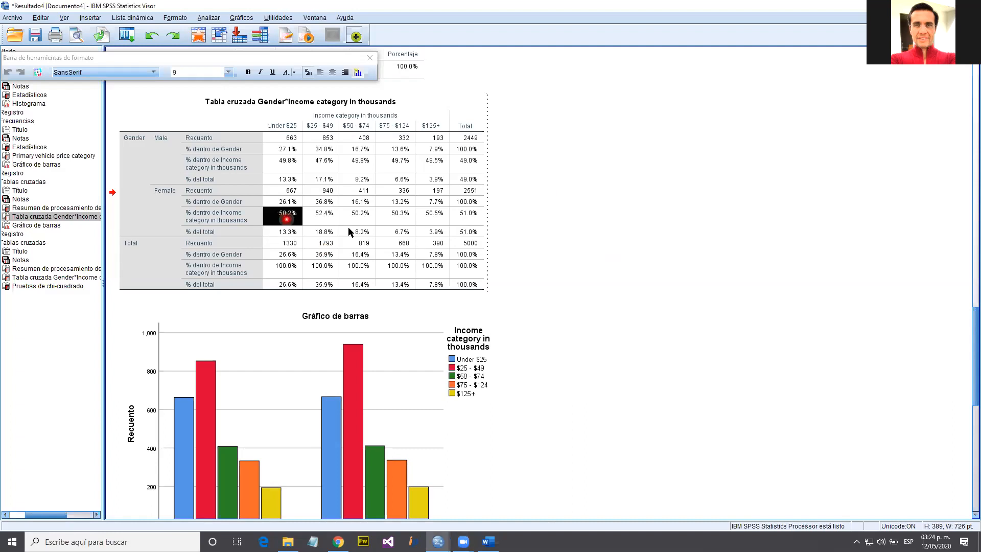
left_click(362, 220)
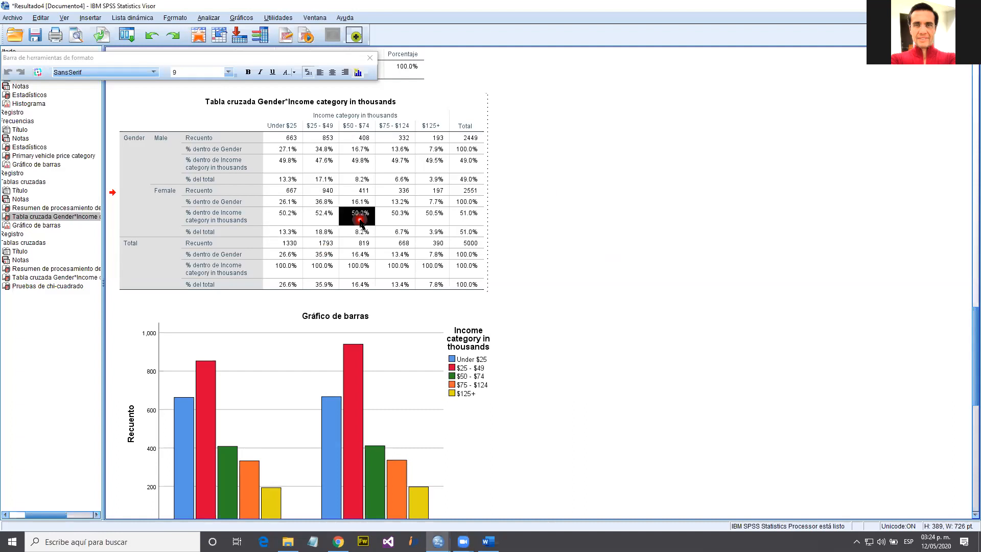
left_click(403, 220)
left_click(434, 217)
left_click(315, 221)
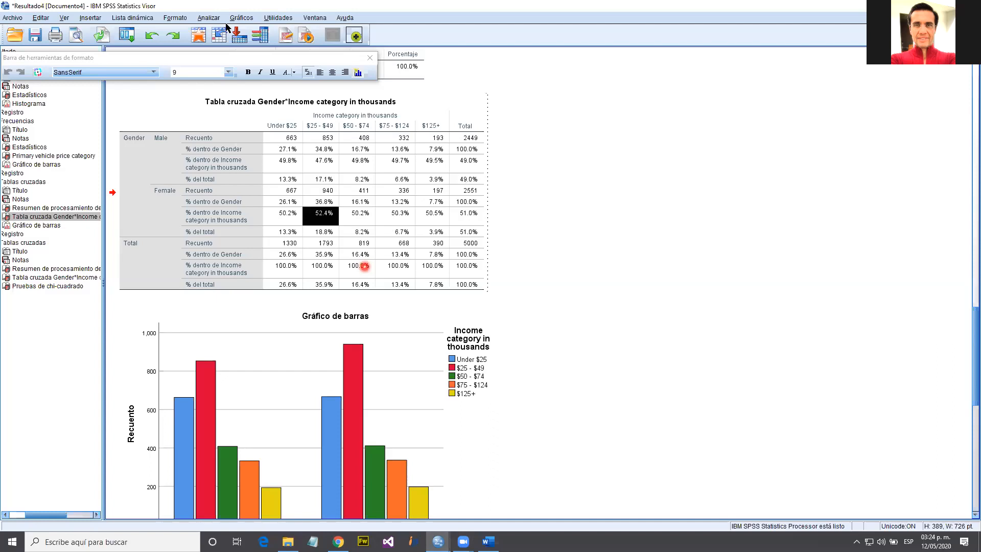
Open the Crosstabs dialog to set up a new cross-tabulation
left_click(209, 18)
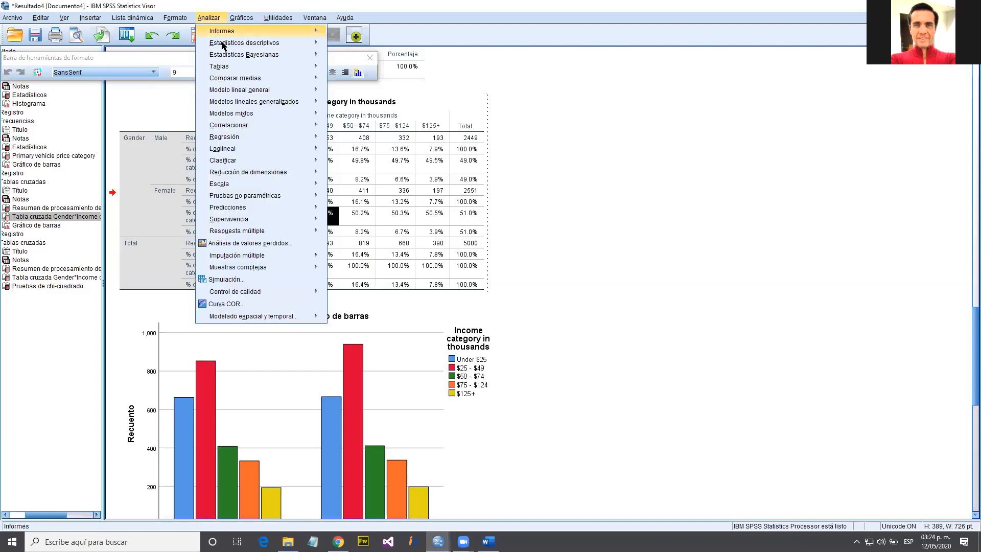
mouse_move(293, 52)
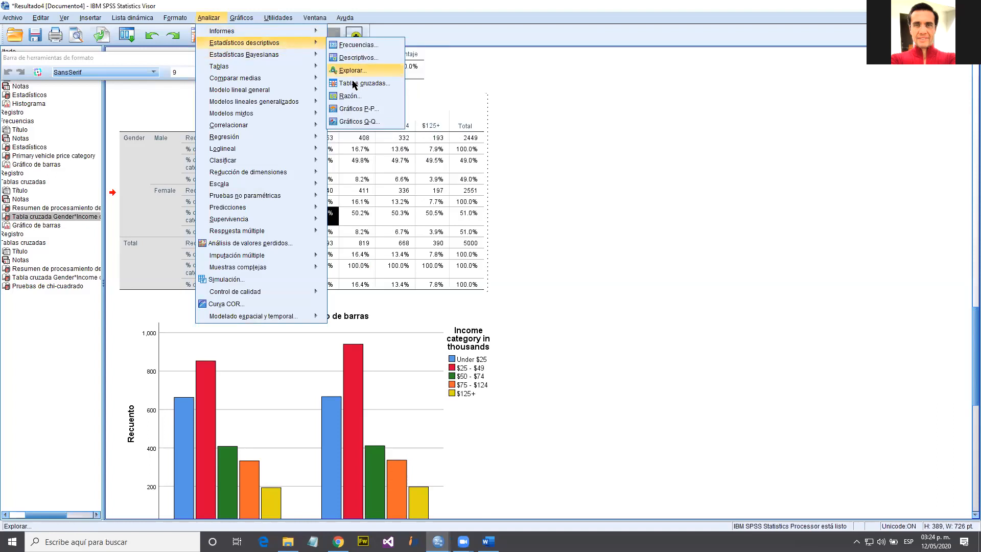
left_click(355, 83)
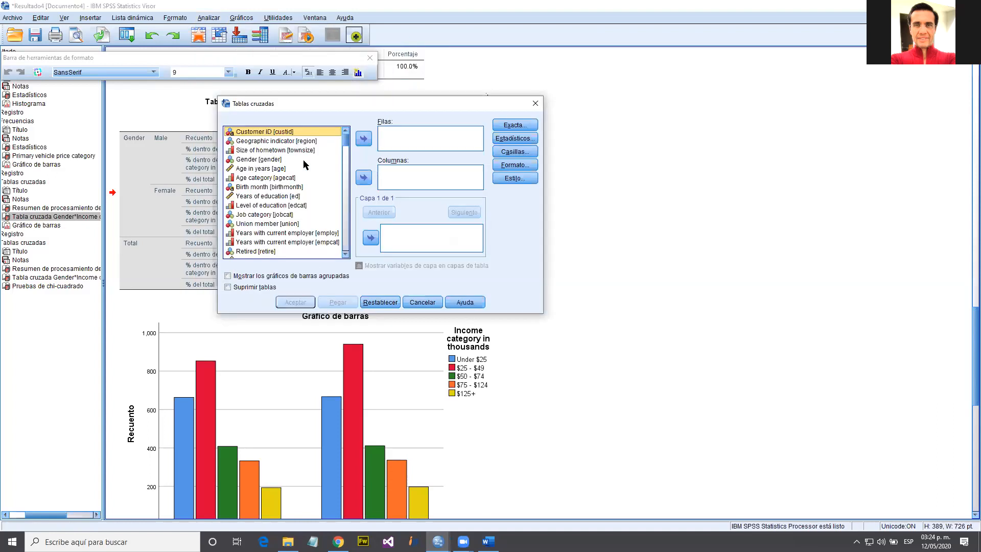
Assign Age in years to the crosstab rows and Income category in thousands to the columns
left_click(276, 168)
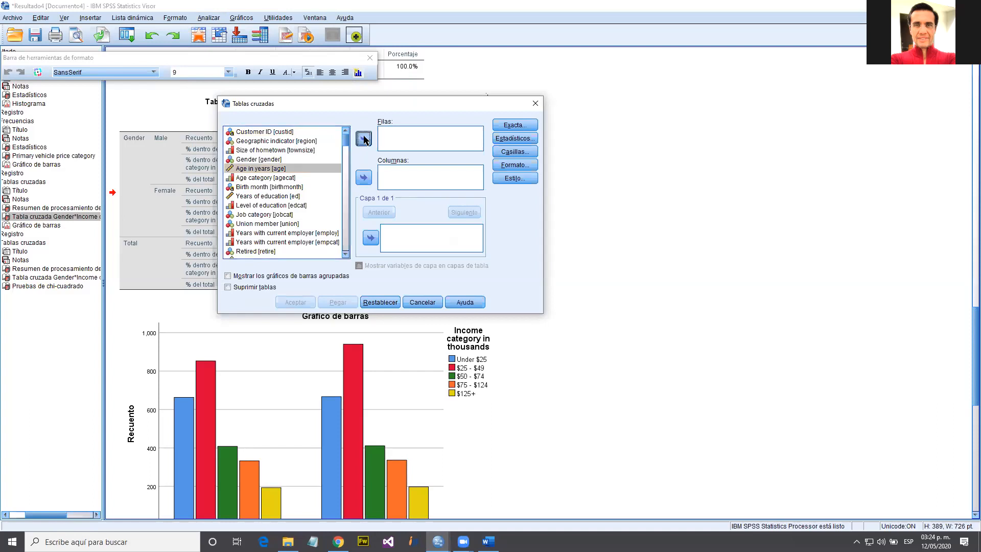
left_click(364, 138)
scroll(266, 233, "down", 2)
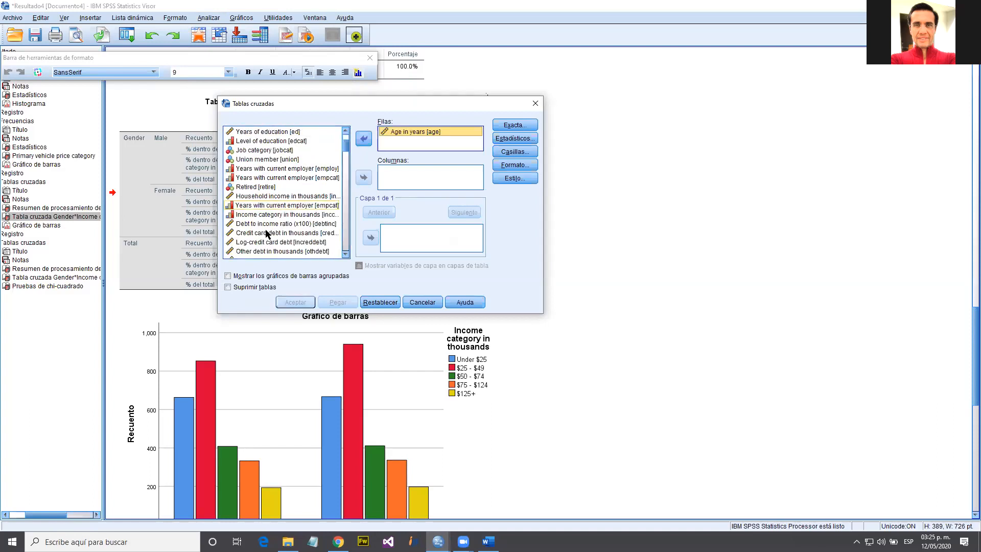
left_click(279, 214)
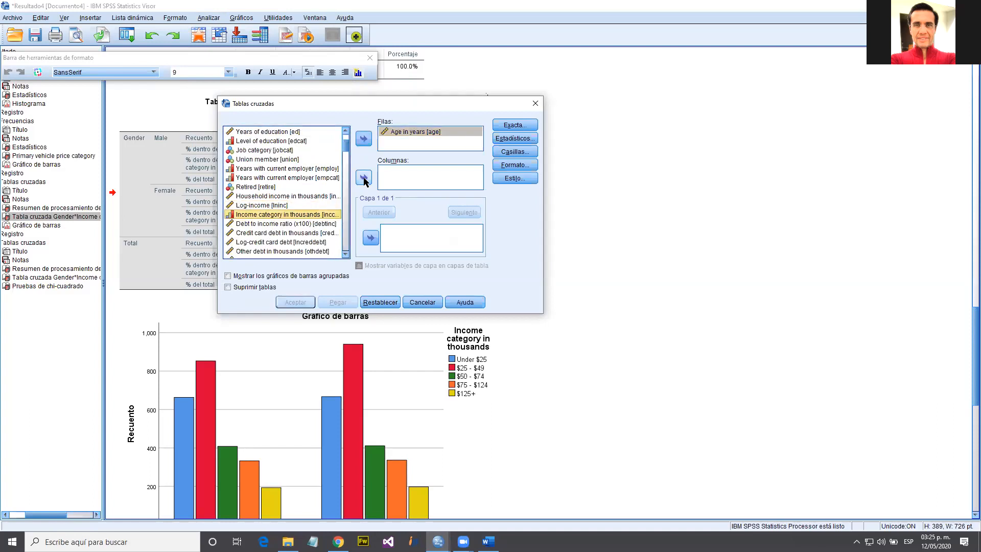
left_click(365, 184)
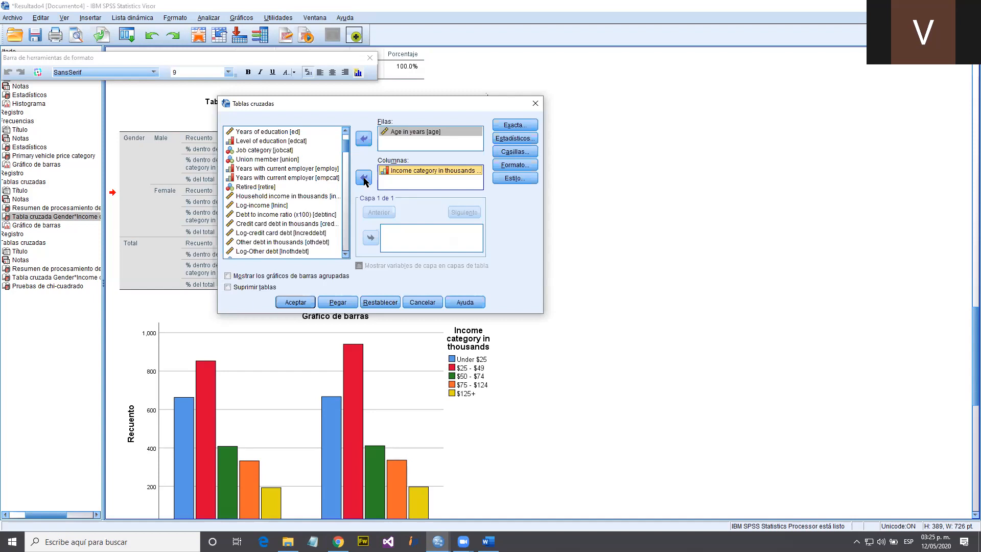
Check the variables and statistical test required by question 4 in the SPSS Exercise document in Word, and return to SPSS
key("alt+Tab")
key("alt+Tab")
key("alt+Tab")
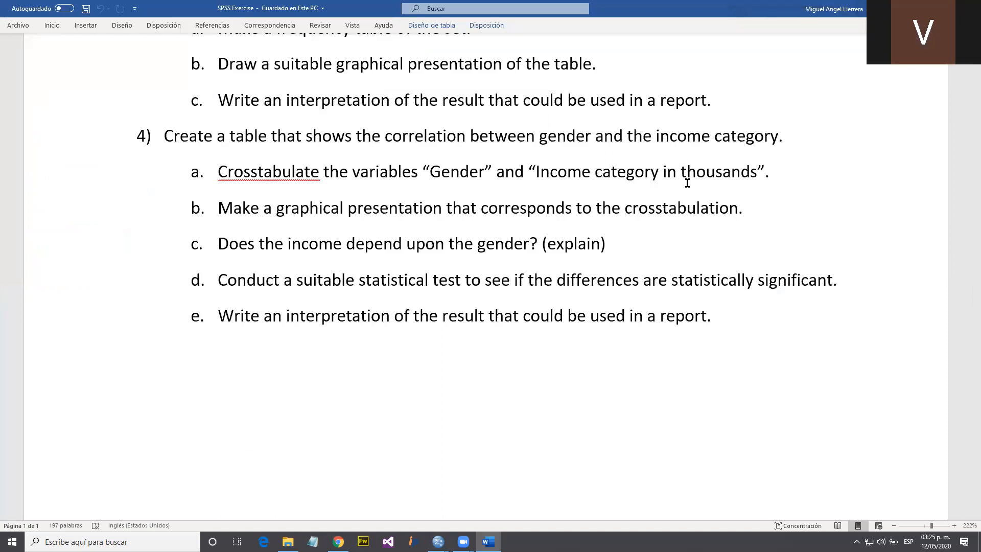
key("alt+Tab")
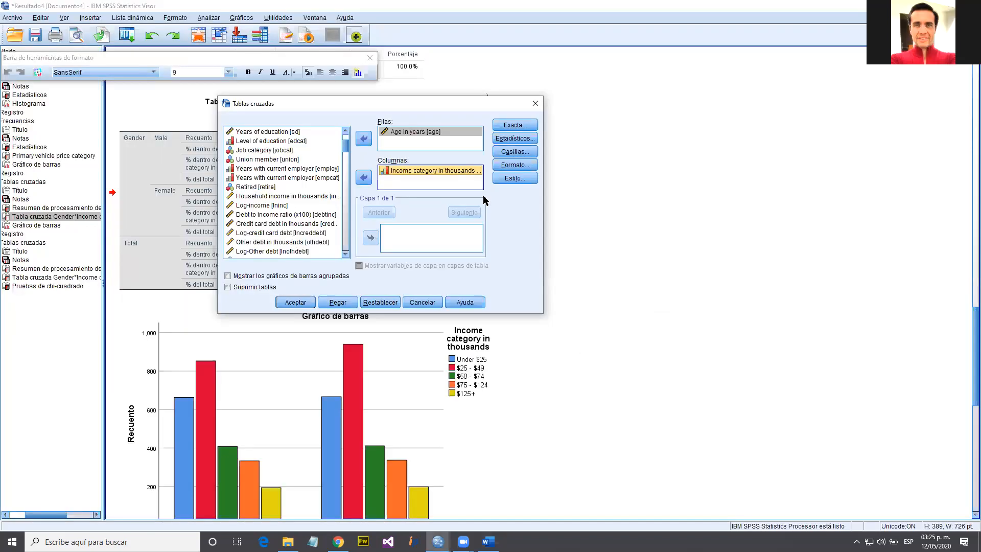
Reset the crosstab setup and assign Gender to the rows and Income category in thousands to the columns
left_click(372, 303)
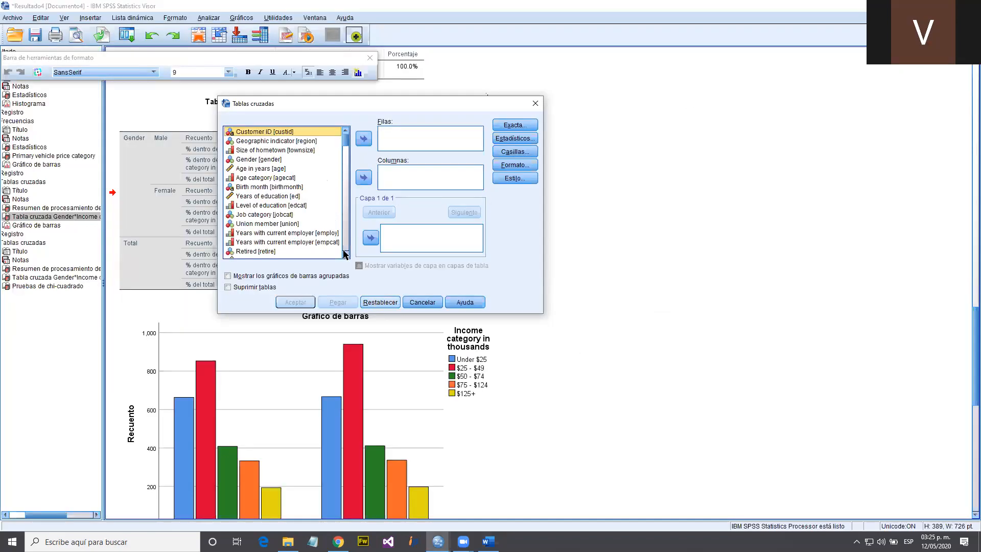
left_click(264, 162)
left_click(364, 139)
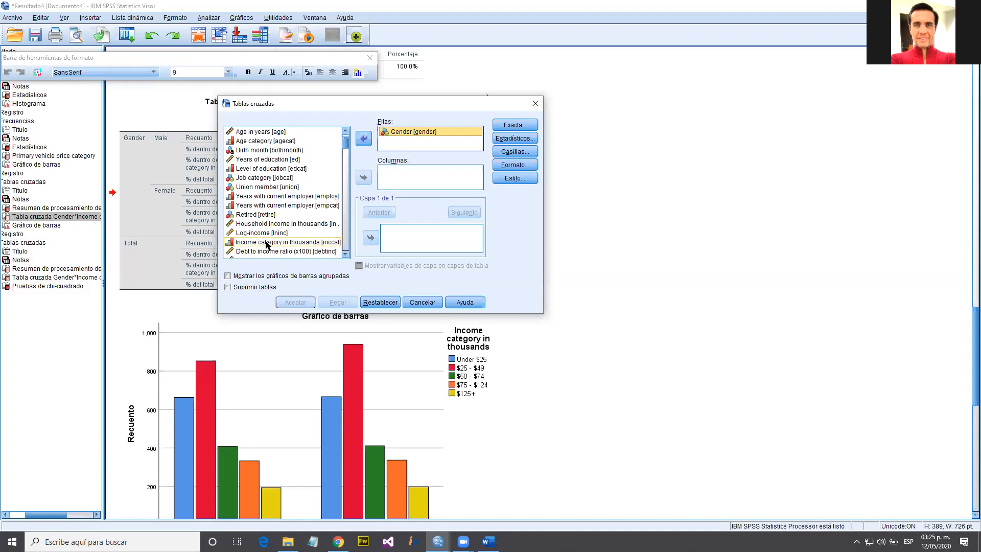
scroll(268, 240, "down", 1)
left_click(266, 242)
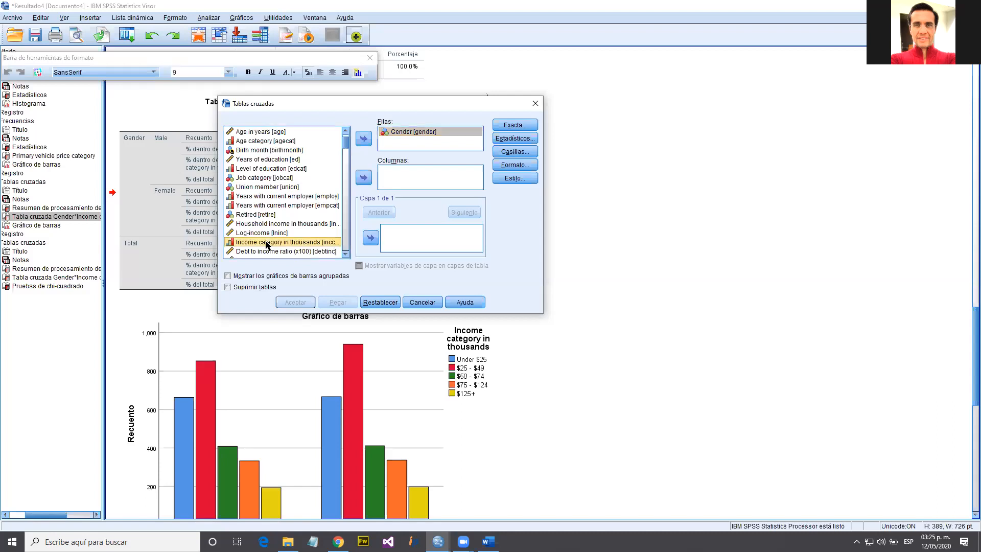
left_click(364, 177)
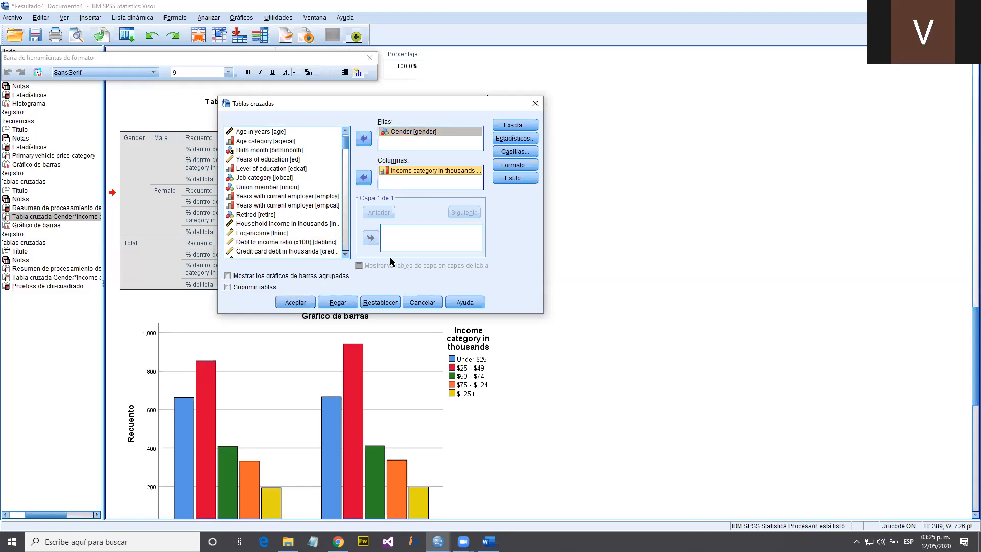
Include the Chi-square test in the crosstab statistics
left_click(516, 138)
left_click(327, 141)
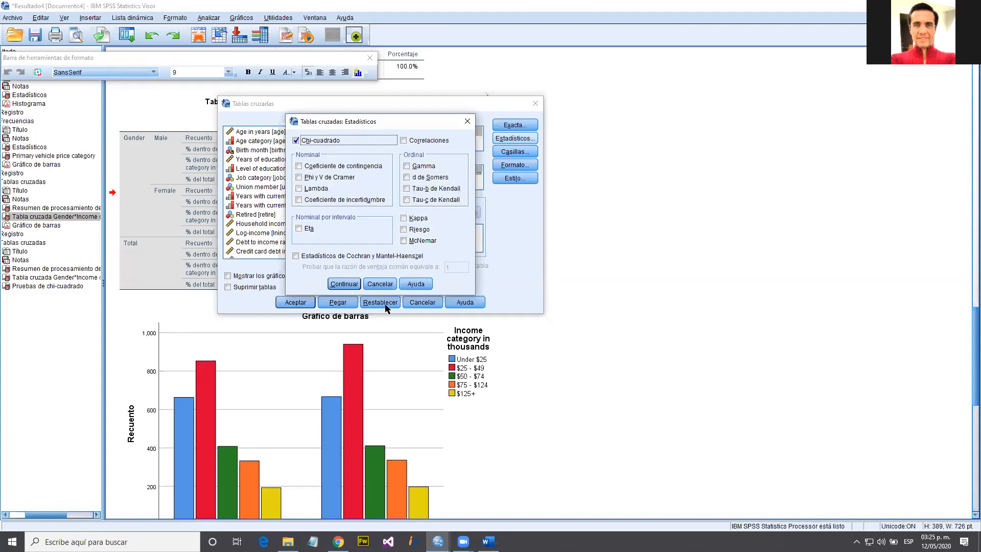
left_click(344, 283)
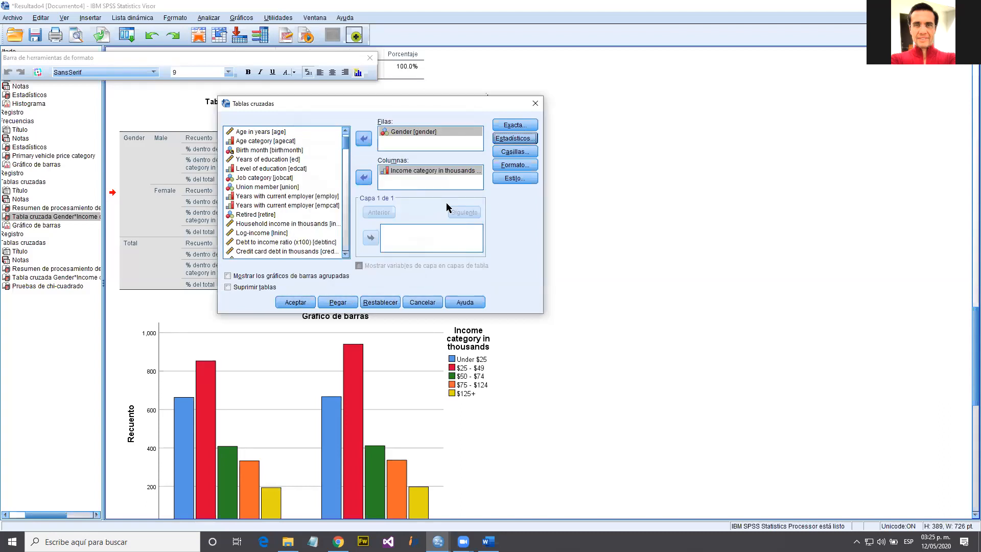
Try adding expected counts to the crosstab cell display, and cancel the cell options
left_click(514, 153)
left_click(290, 150)
left_click(382, 296)
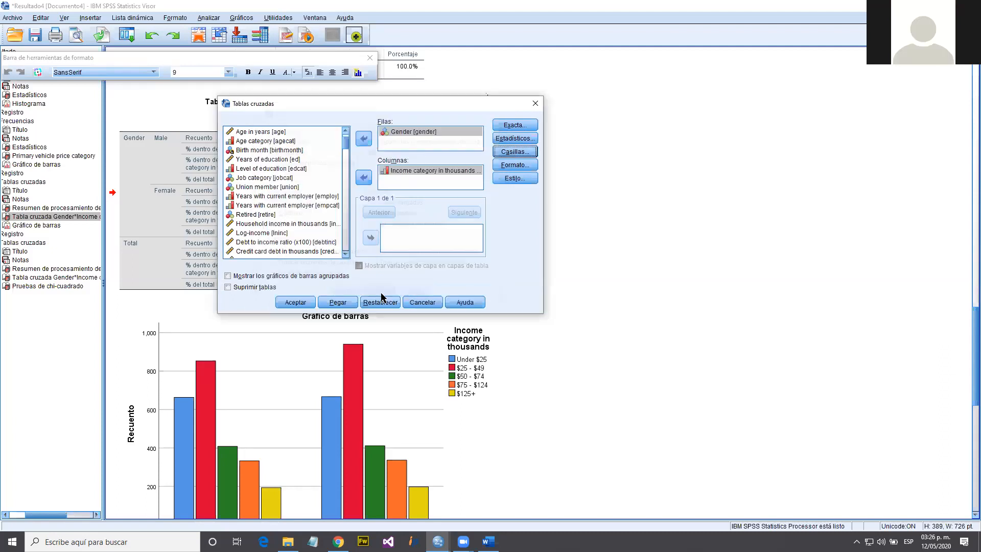
Review the Chi-square statistic setting and the observed and expected count options, discarding the cell display changes
left_click(515, 138)
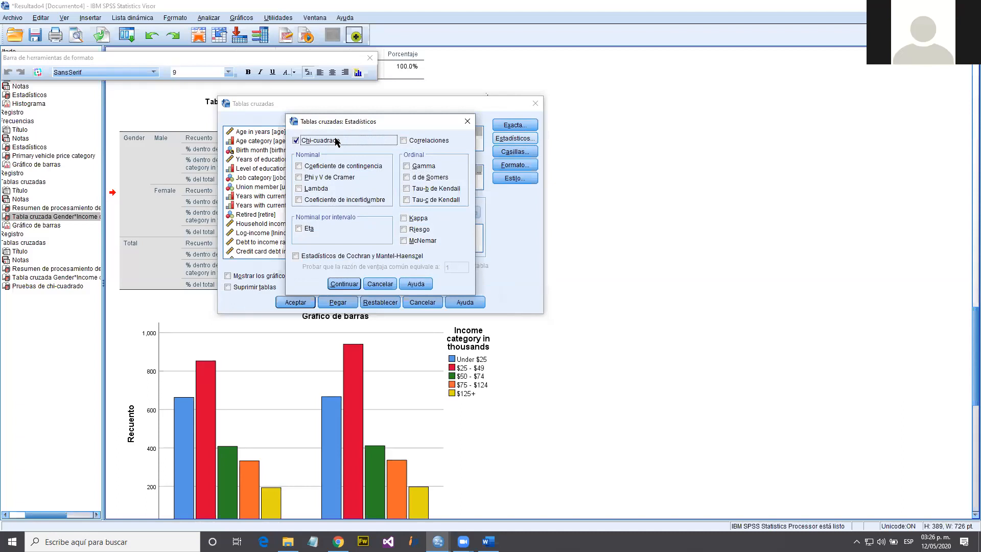
left_click(344, 284)
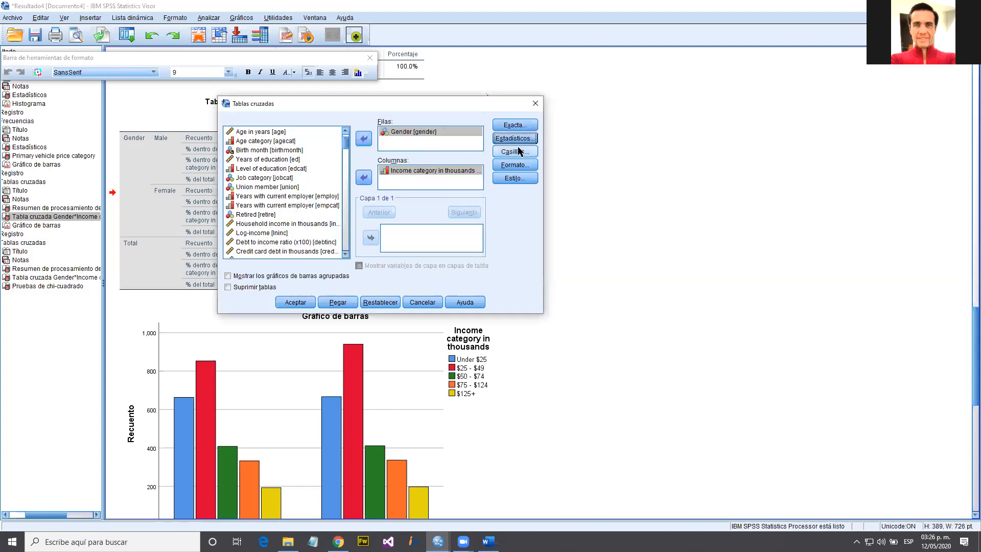
left_click(517, 151)
left_click(294, 152)
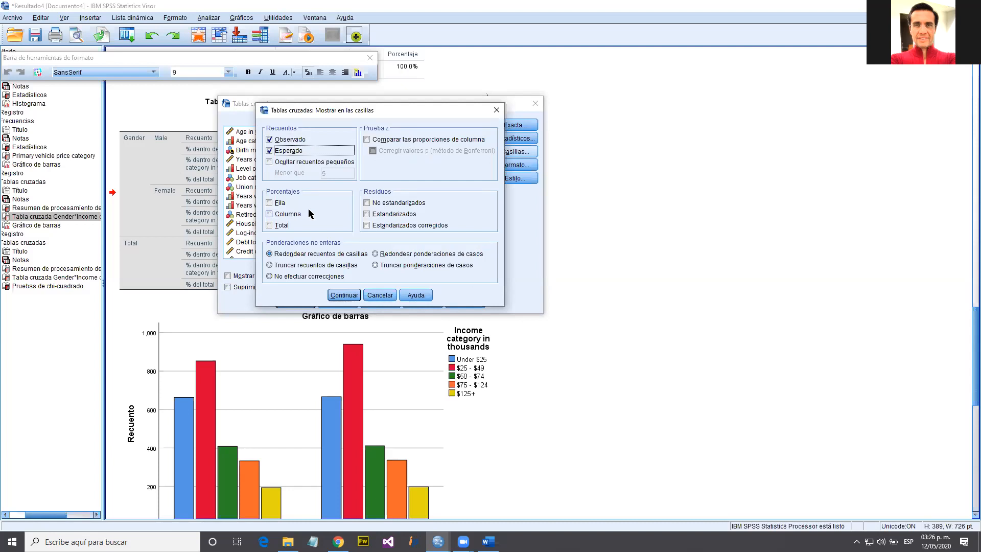
left_click(380, 295)
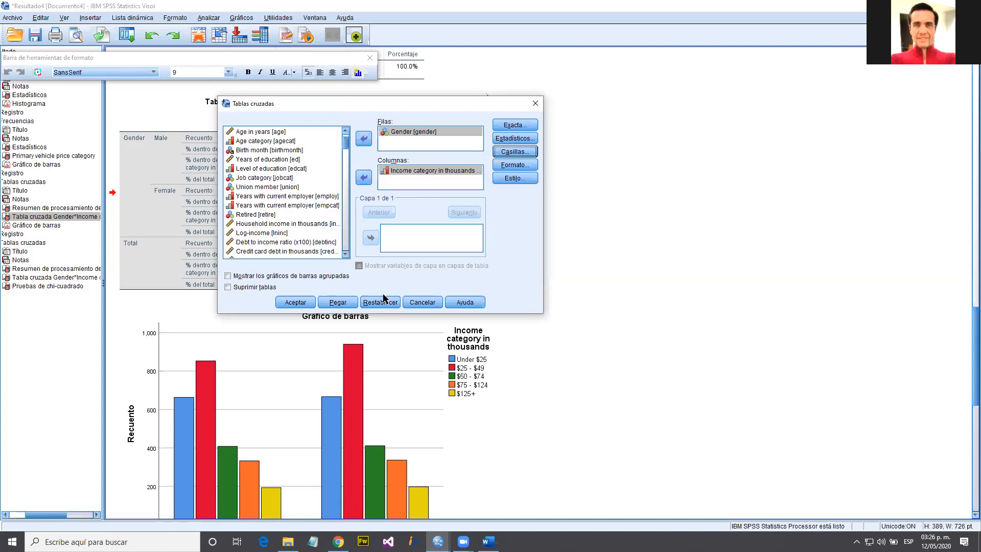
Cancel the crosstab setup and close the floating formatting toolbar over the chi-square output
left_click(412, 303)
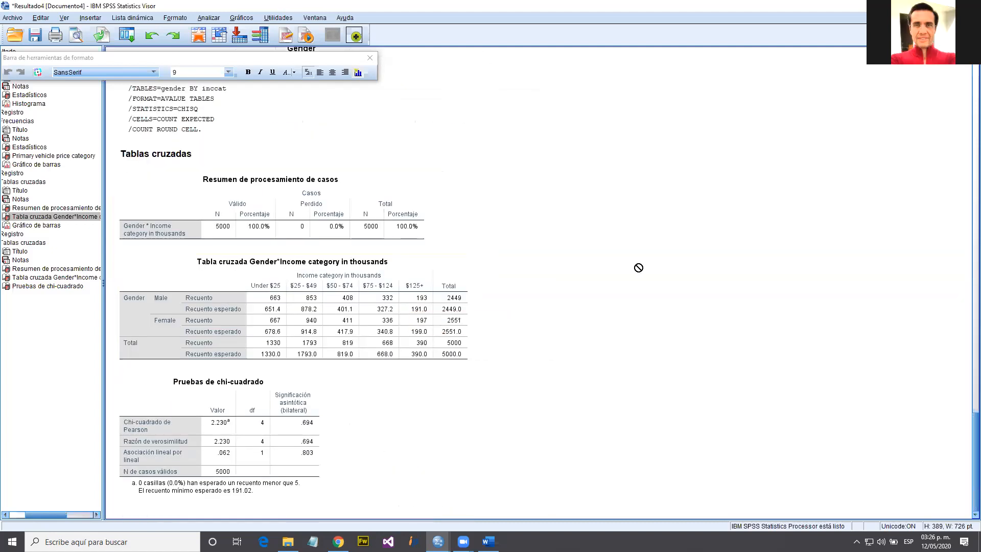
left_click(369, 58)
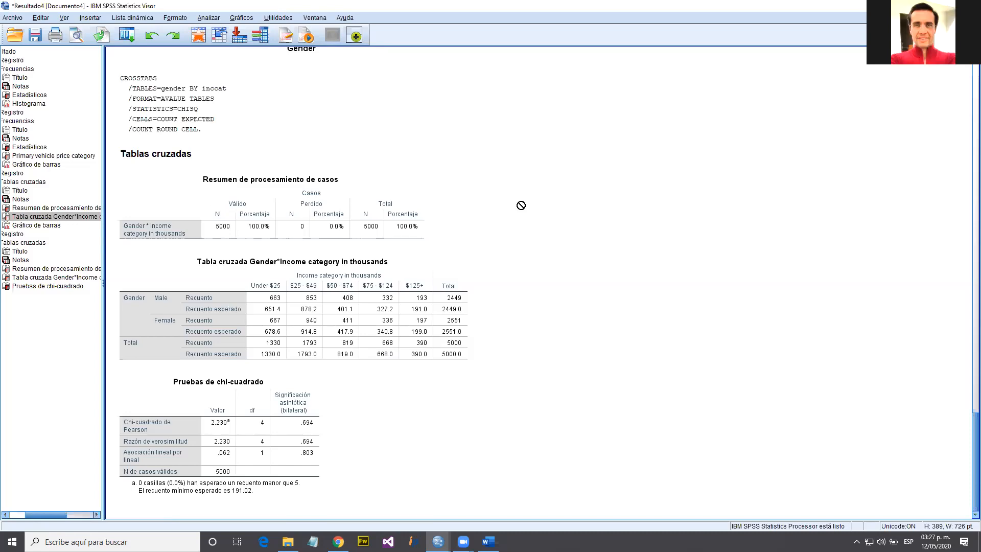
left_click(209, 18)
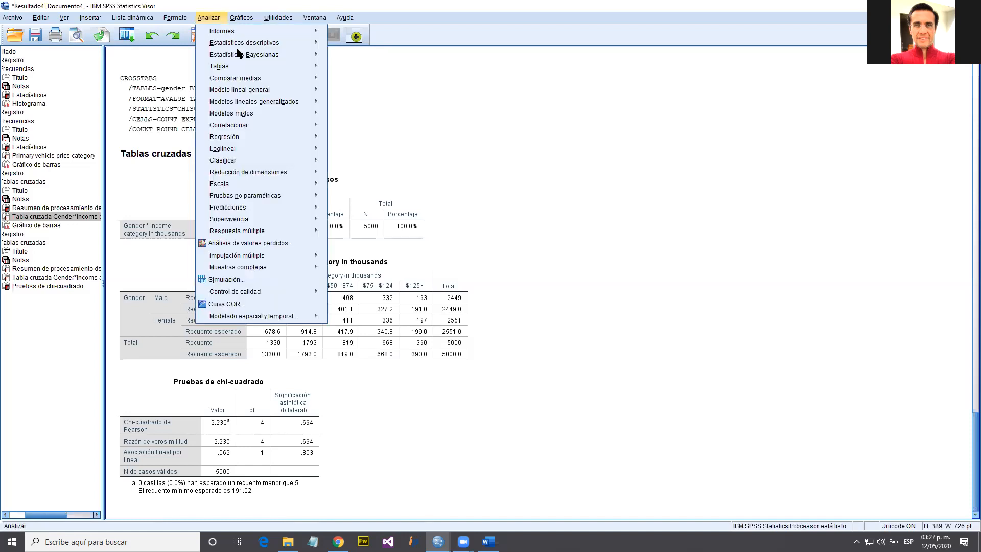
mouse_move(239, 54)
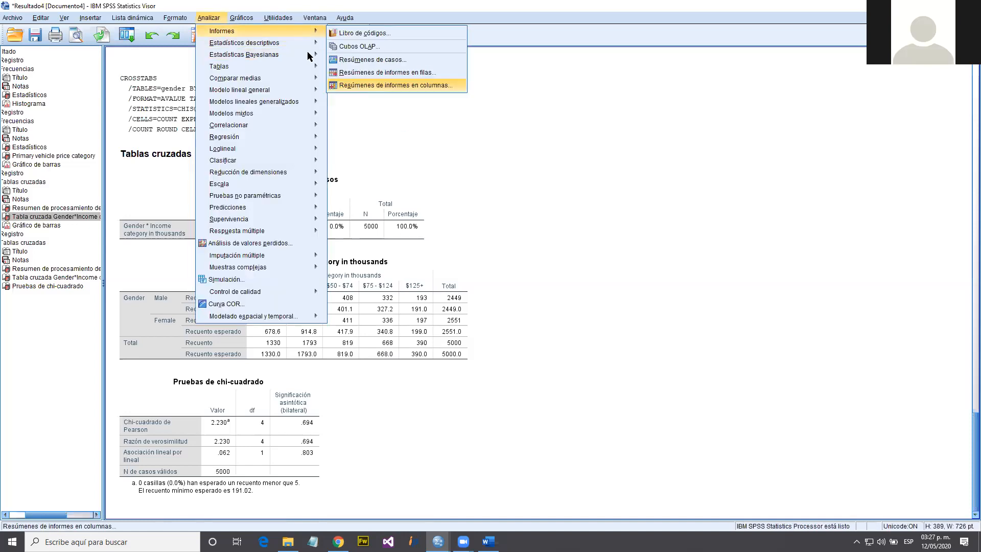
mouse_move(307, 43)
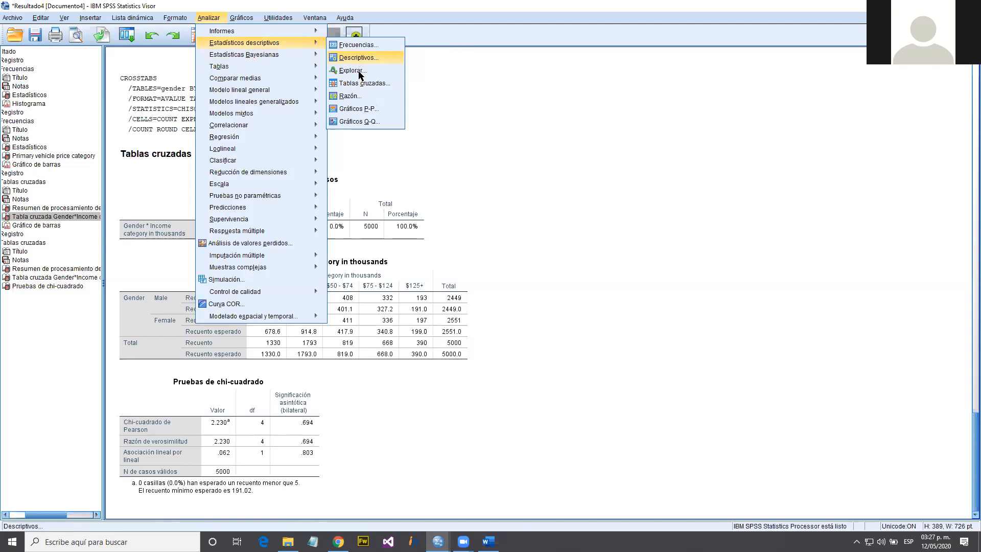
left_click(358, 71)
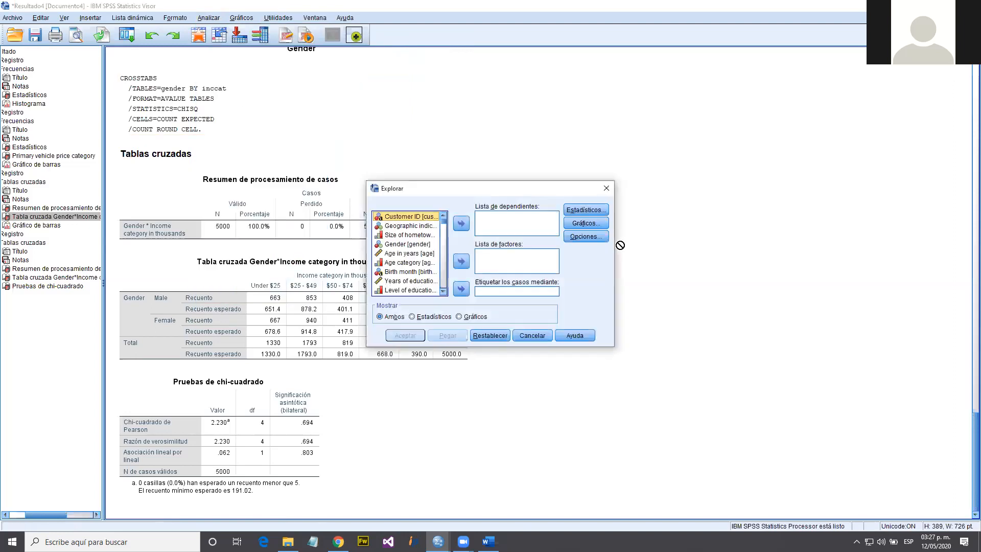
key("Escape")
Reopen the gender by income category crosstab setup and review its expected count option and Chi-square statistic, discarding any changes
left_click(209, 17)
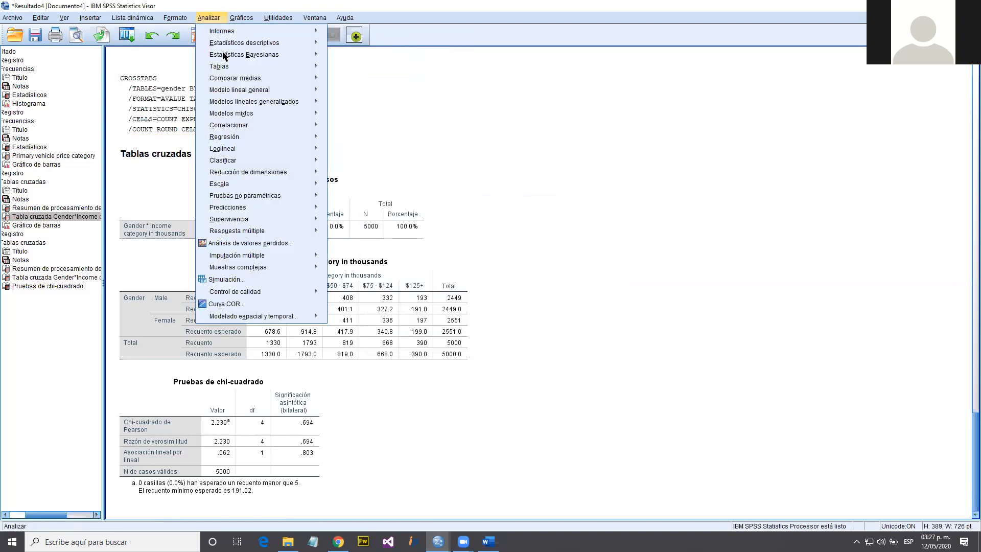
mouse_move(244, 44)
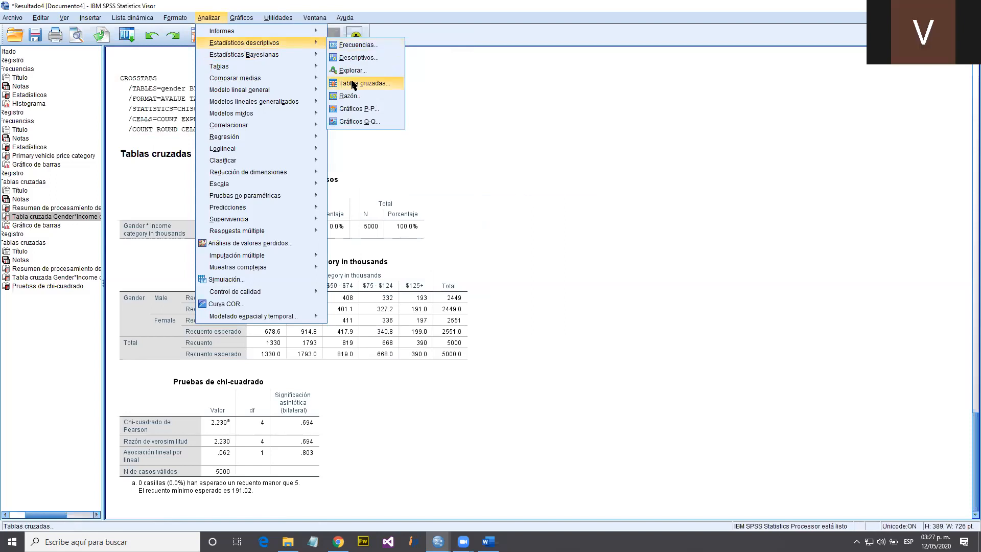
left_click(364, 83)
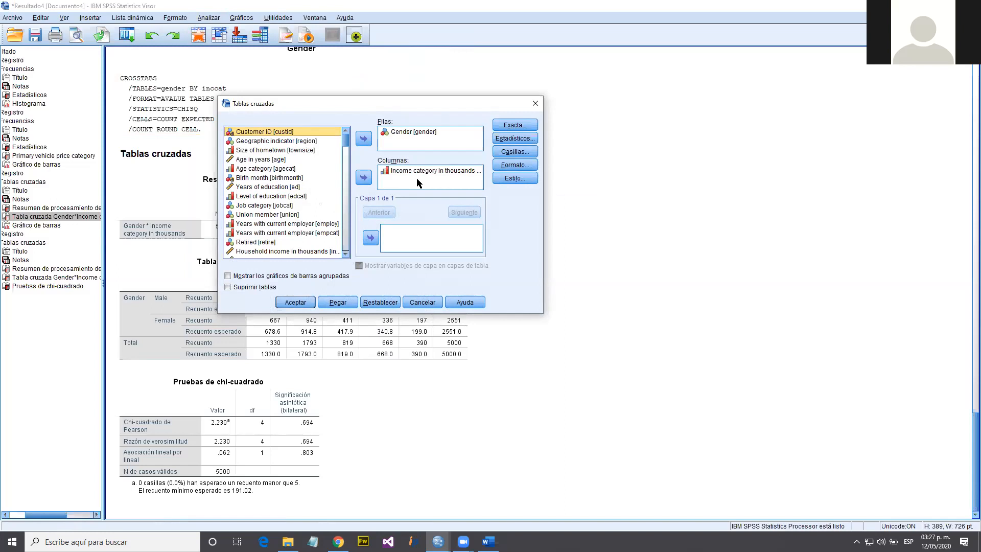
left_click(513, 152)
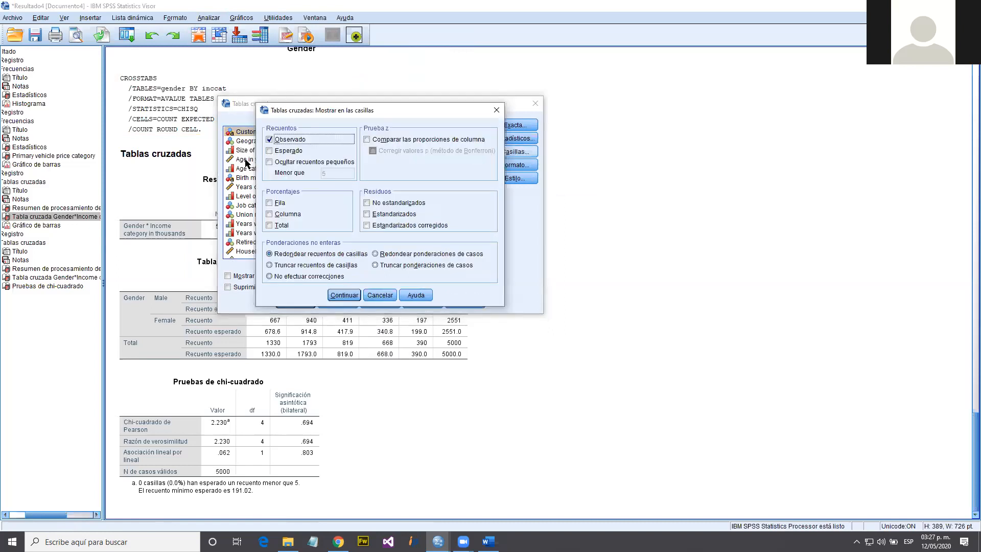
left_click(287, 151)
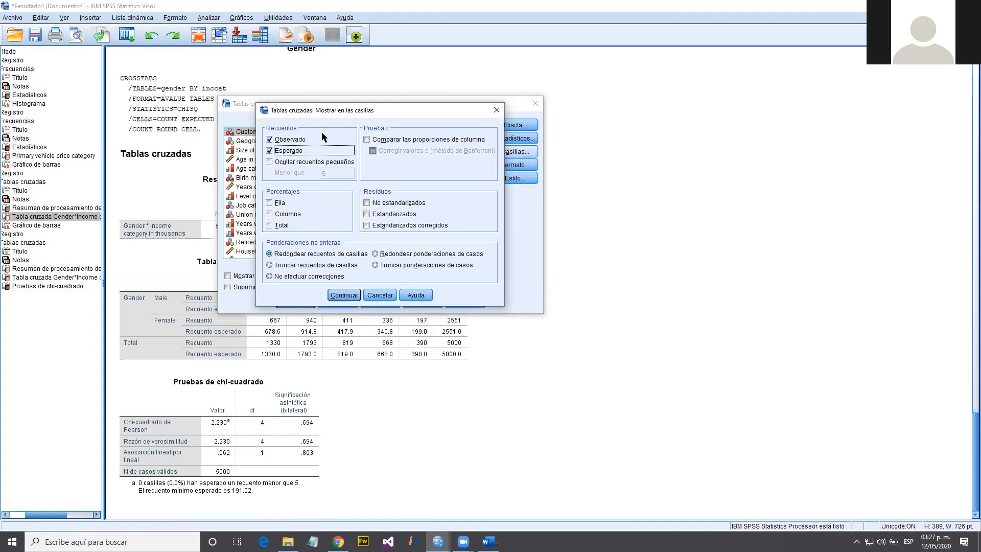
left_click(386, 295)
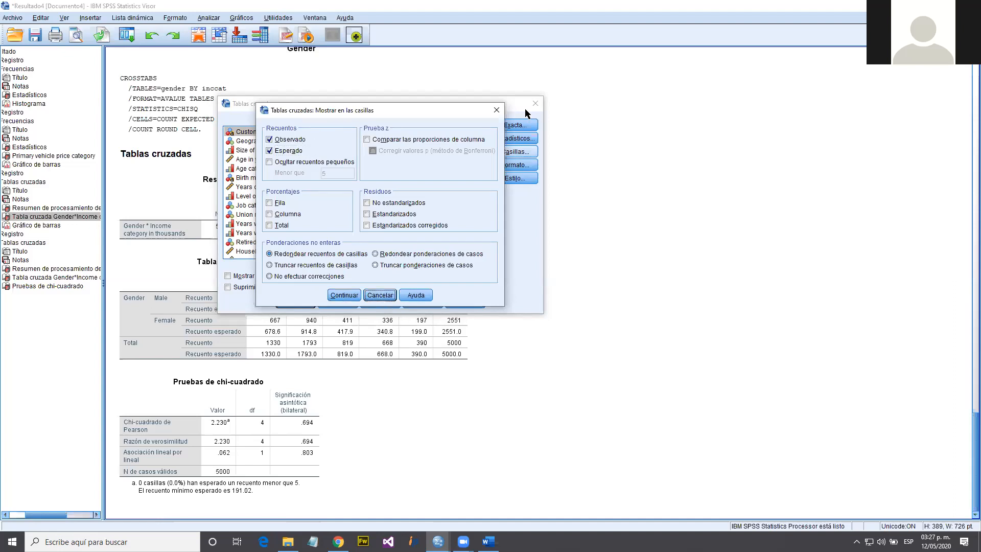
left_click(384, 295)
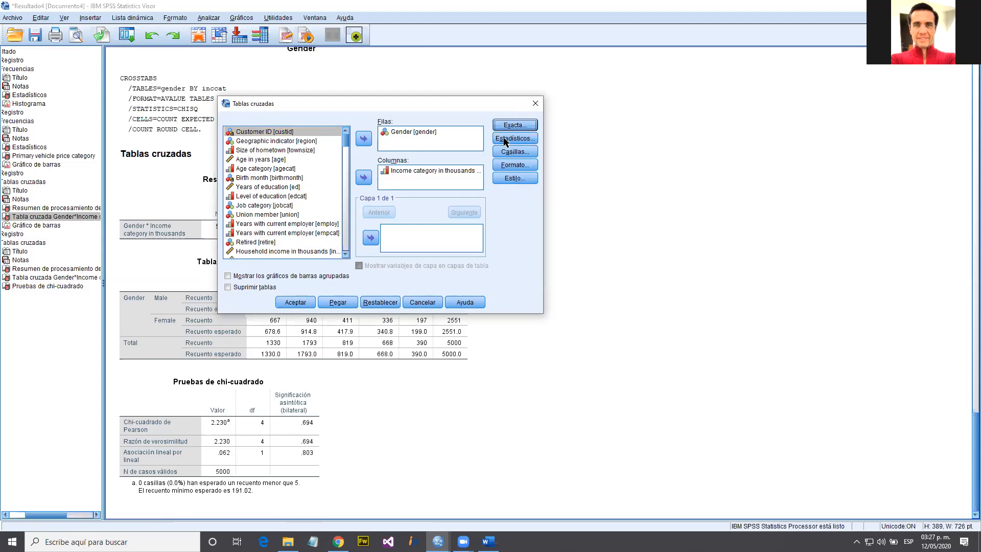
left_click(502, 139)
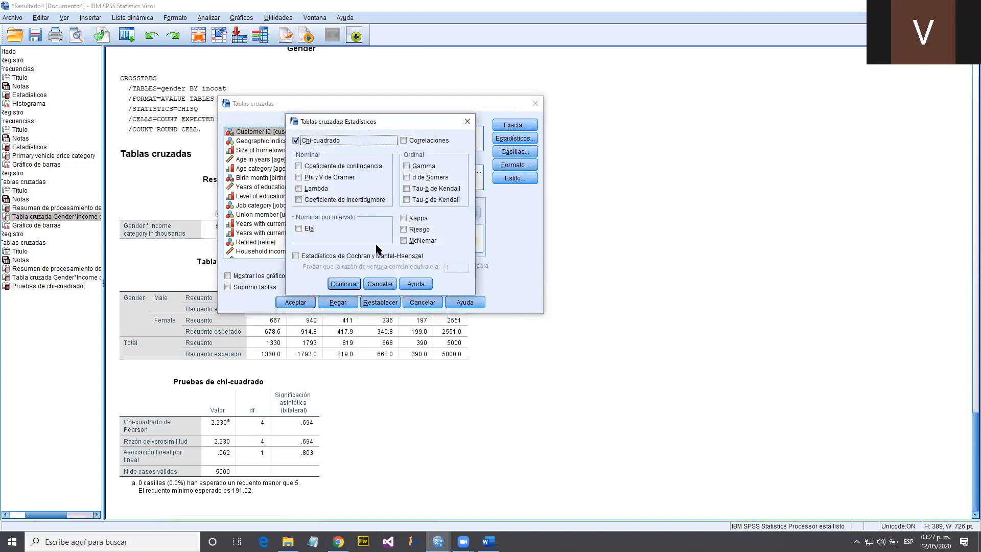
left_click(379, 284)
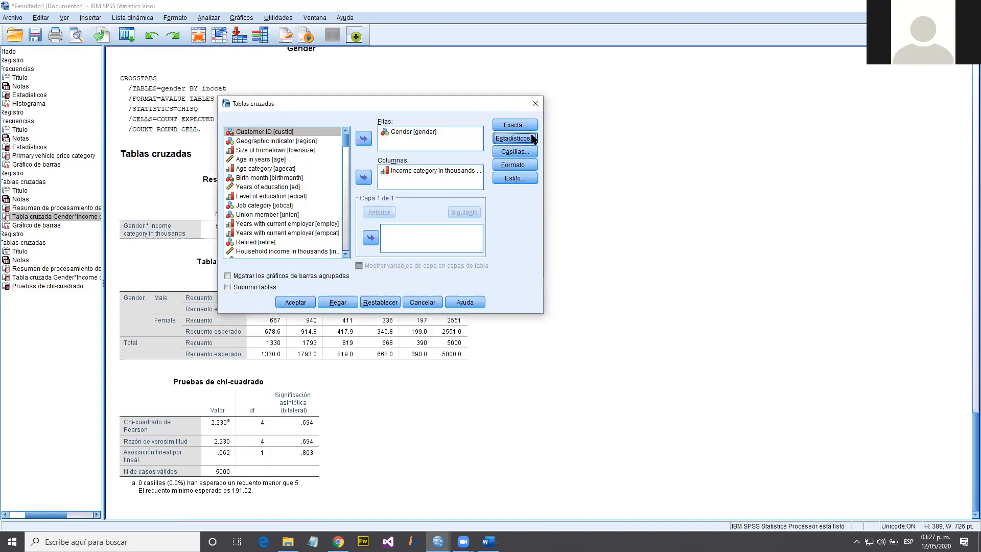
Review the observed and expected count options in the crosstab cell display, discarding any changes
left_click(526, 151)
left_click(296, 151)
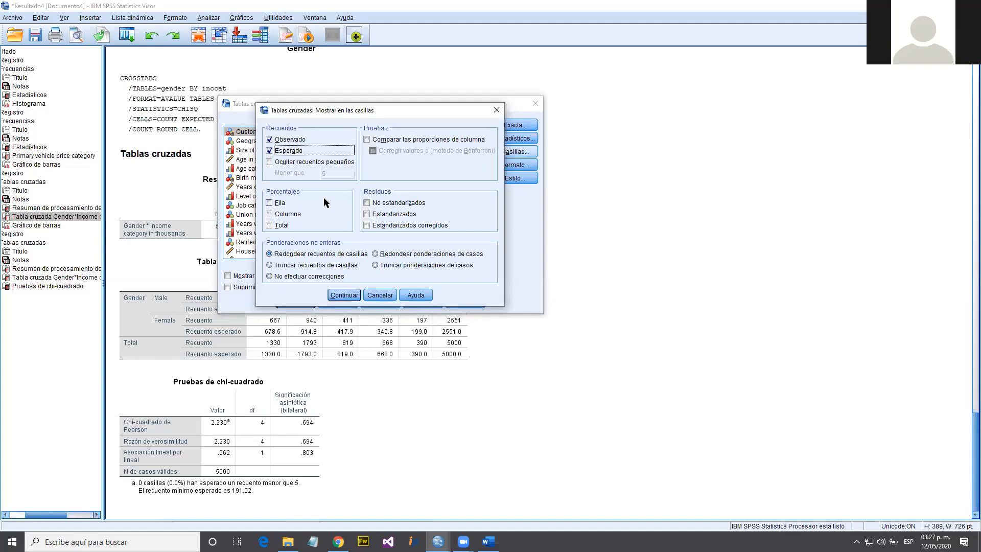
left_click(384, 296)
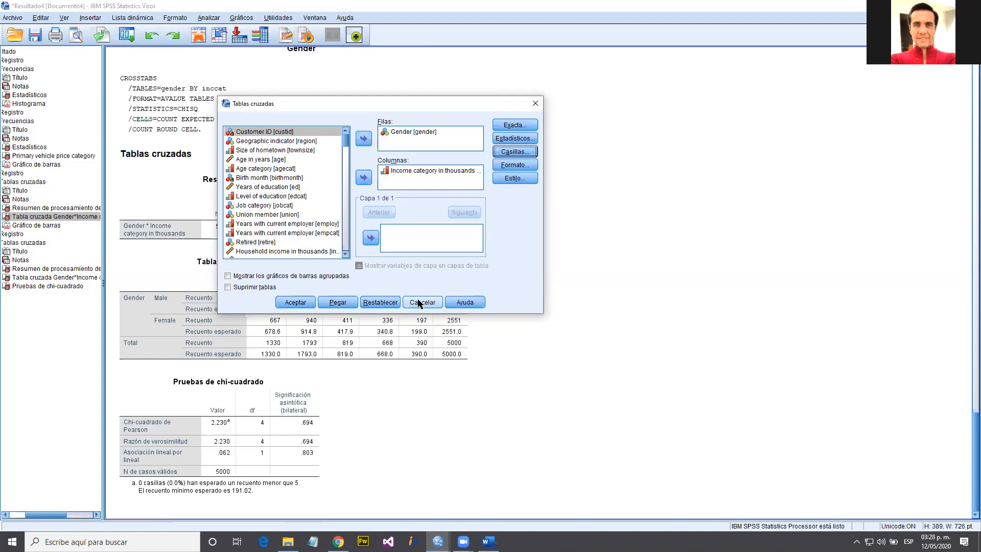
Switch to the SPSS Exercise document in Word and highlight items a and b of question 4
key("alt+Tab")
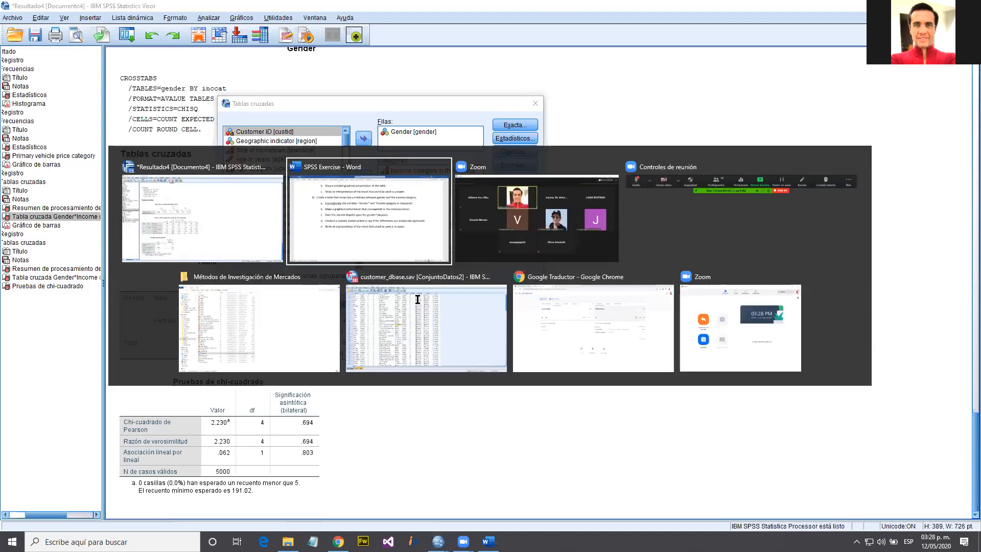
scroll(360, 310, "up", 1)
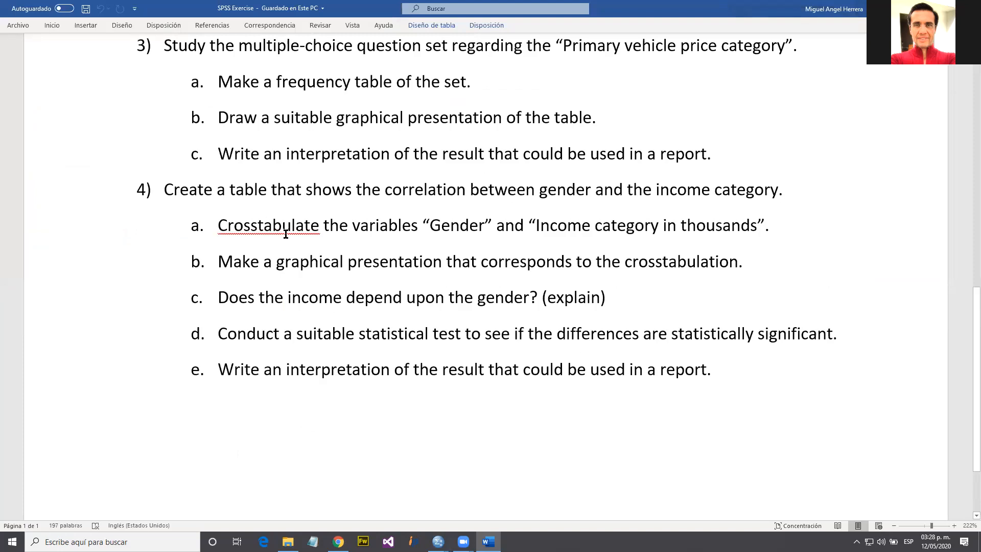
left_click_drag(193, 226, 722, 251)
key("ctrl+z")
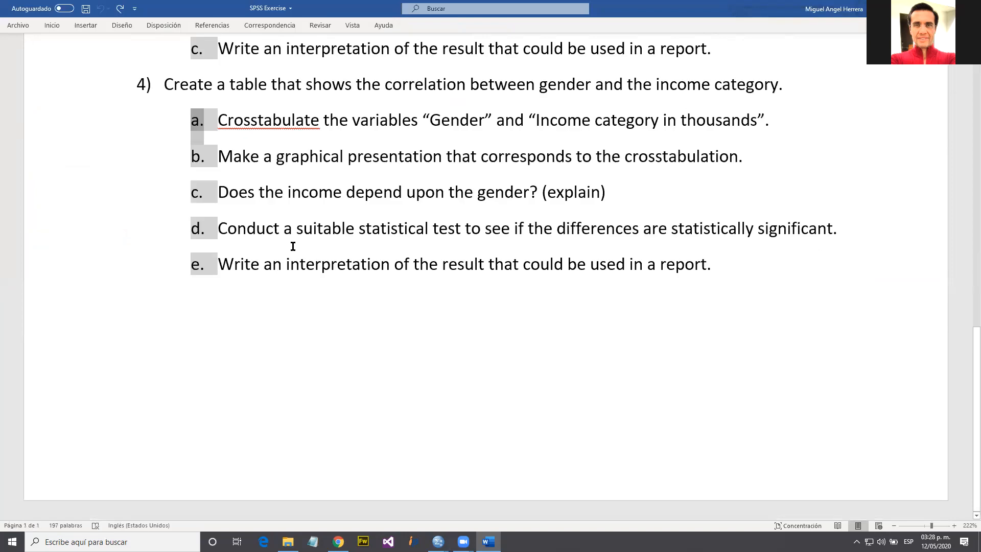
left_click(310, 155)
left_click_drag(61, 161, 66, 125)
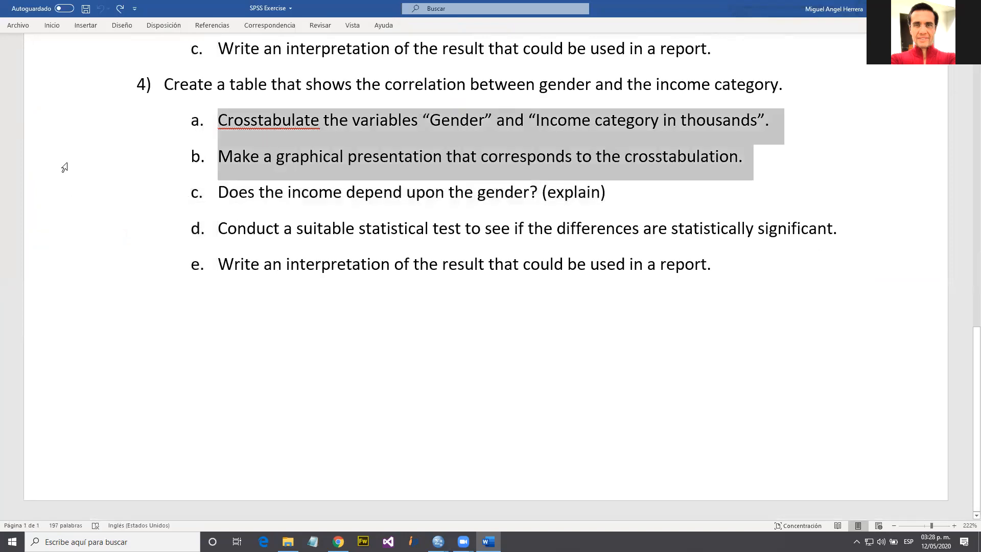
scroll(154, 243, "up", 1)
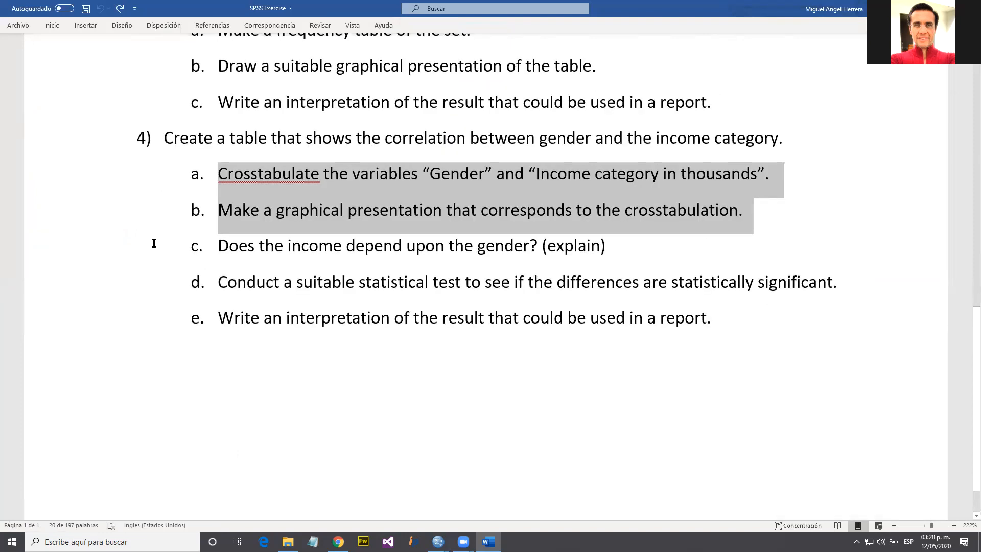
Switch back to SPSS, cancel the open crosstab setup, and reopen it with all settings reset
key("alt+Tab")
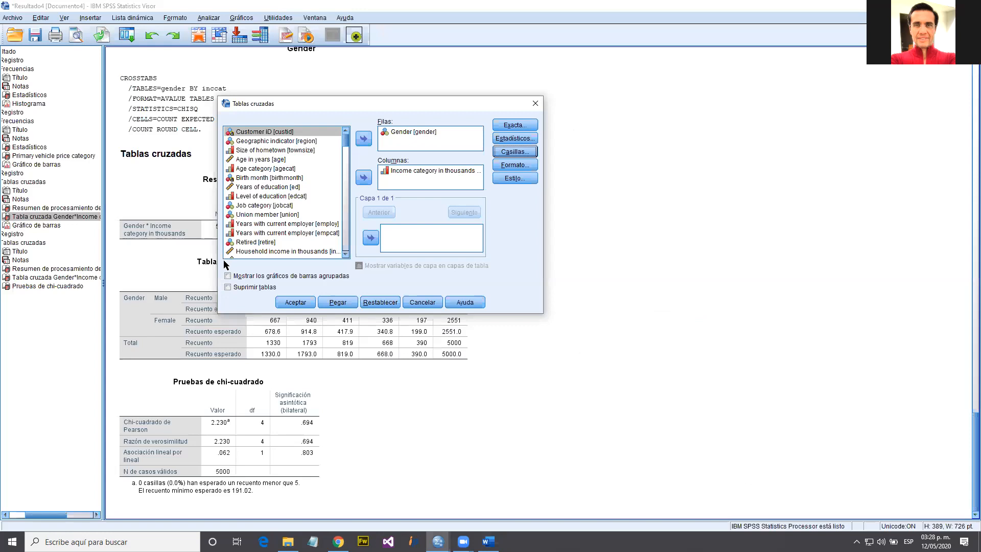
left_click(422, 302)
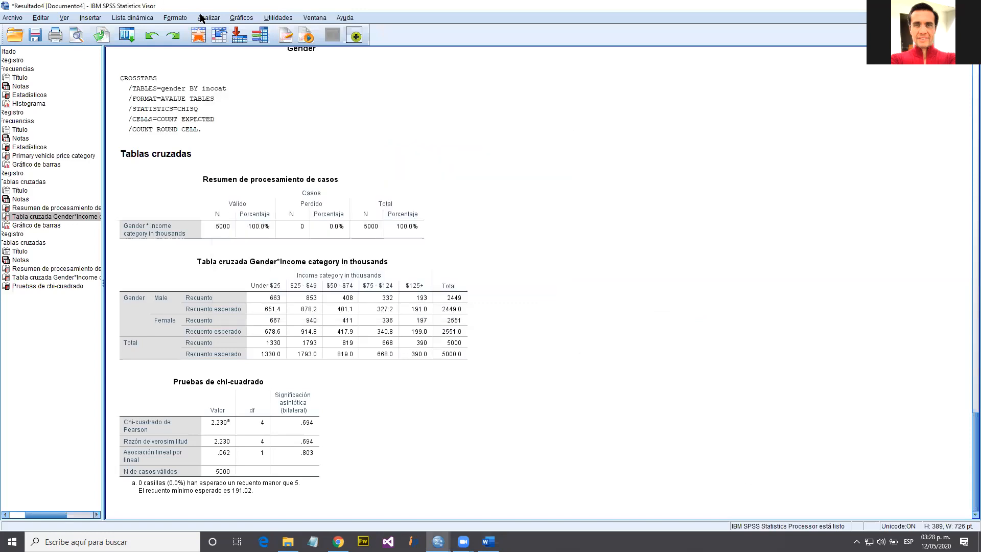
left_click(202, 19)
mouse_move(284, 45)
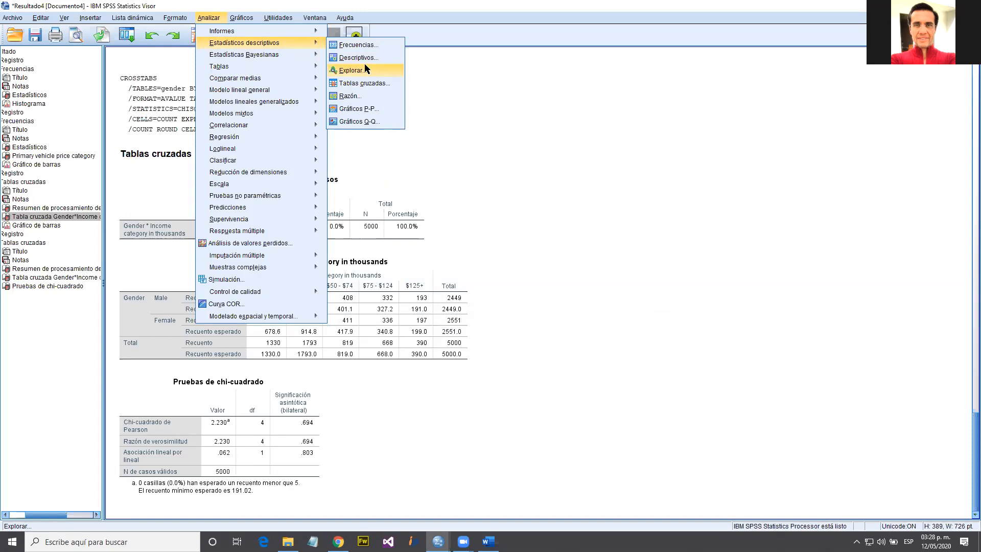
left_click(371, 83)
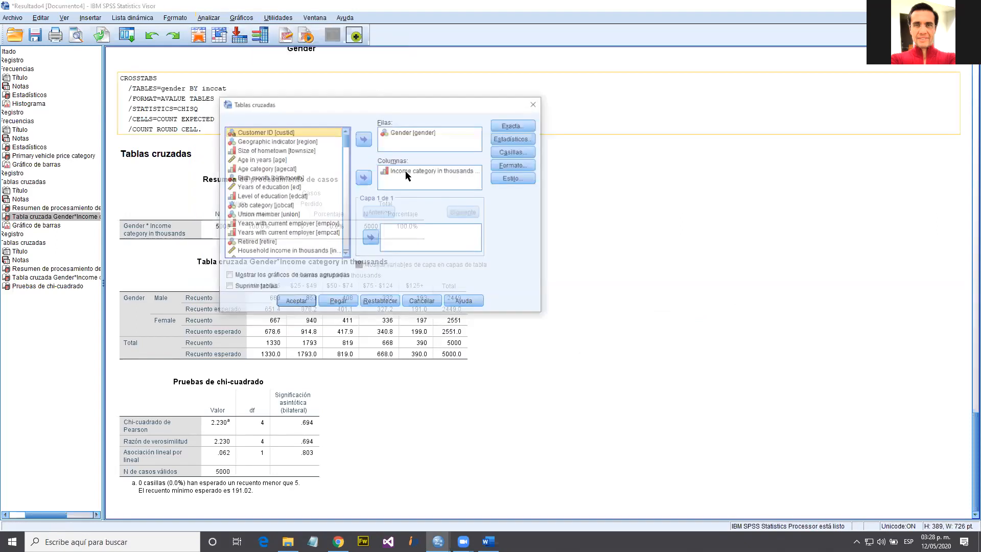
left_click(379, 303)
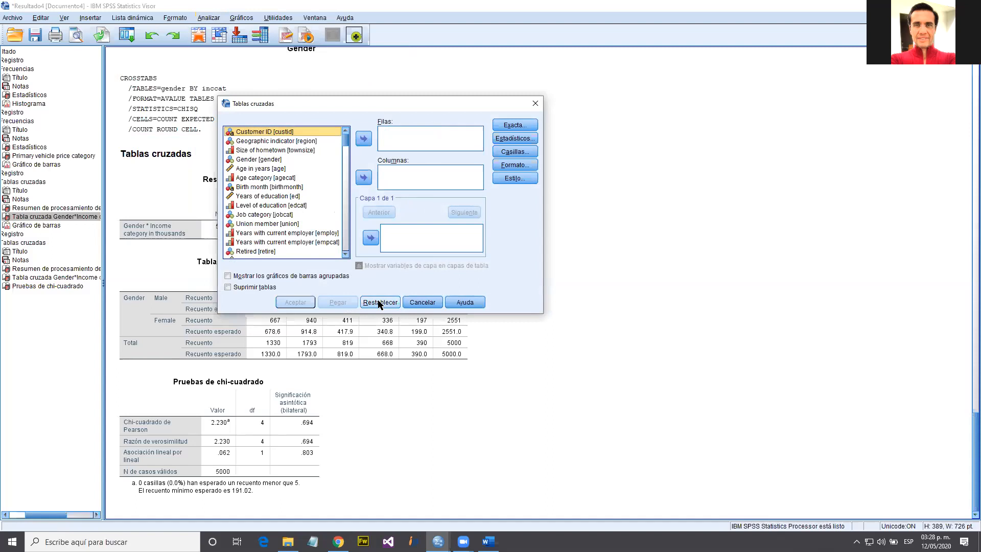
Assign Gender to the crosstab rows and Income category in thousands to the columns
left_click(256, 158)
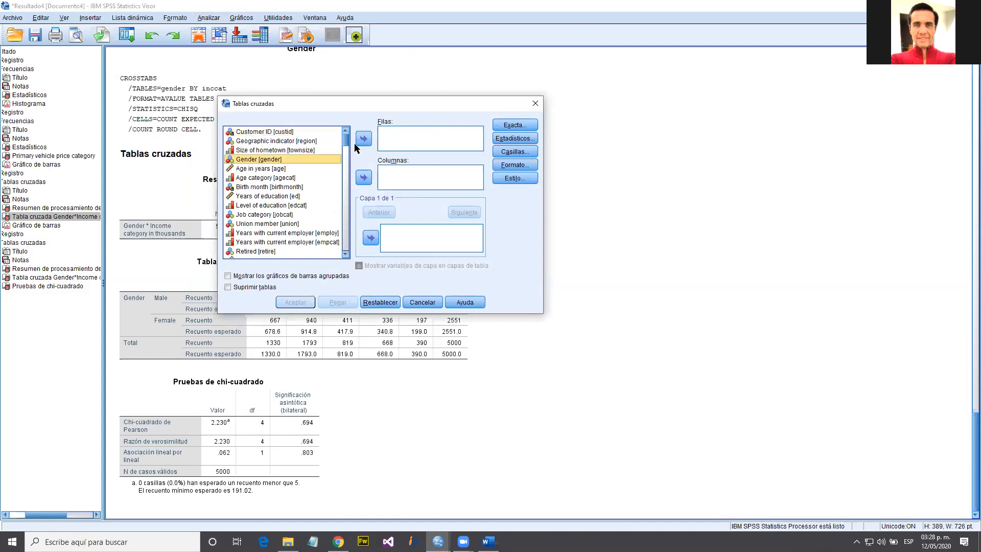
left_click(364, 138)
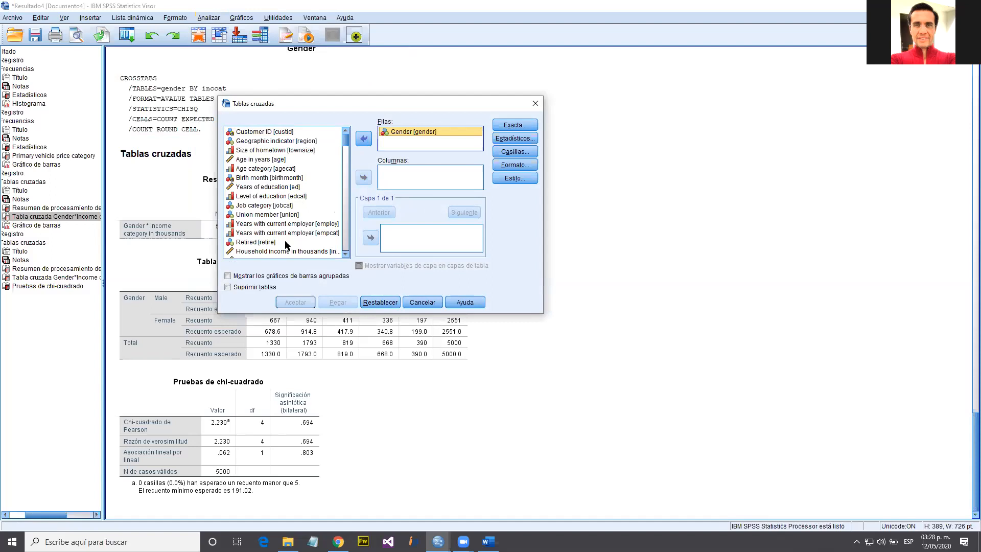
scroll(279, 216, "down", 1)
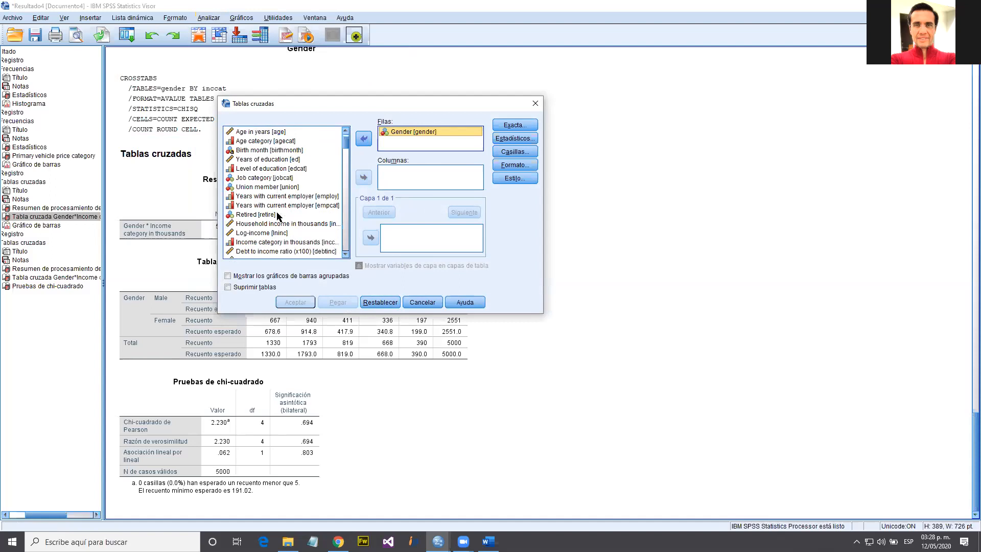
left_click(283, 242)
left_click(364, 177)
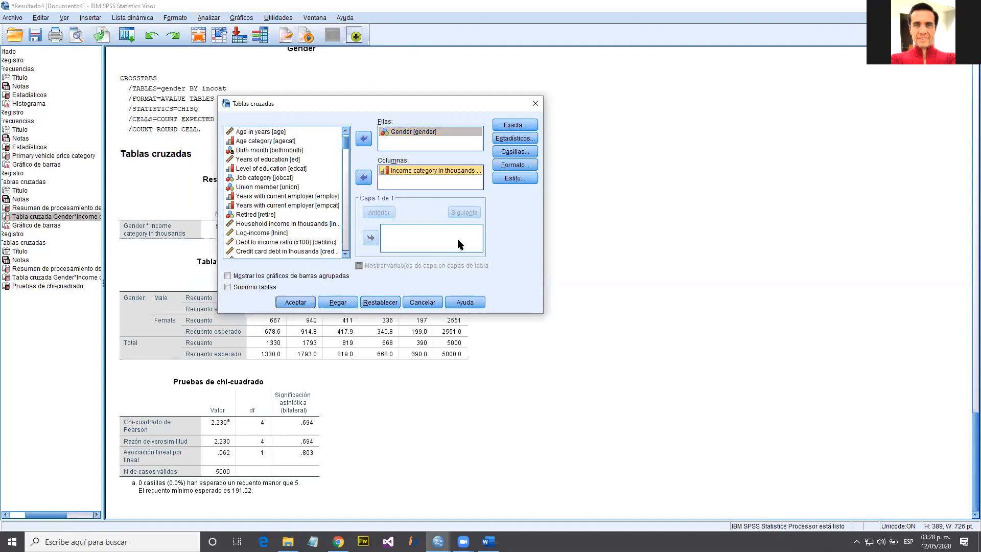
Set the crosstab to show row, column and total percentages and clustered bar charts, and close the setup
left_click(510, 153)
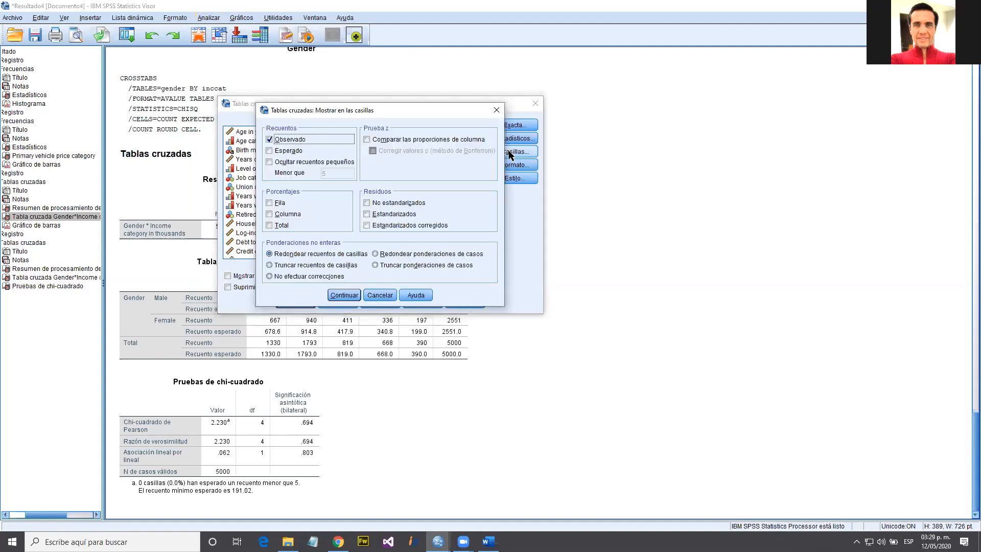
left_click(284, 204)
left_click(284, 214)
left_click(281, 226)
left_click(343, 296)
left_click(229, 276)
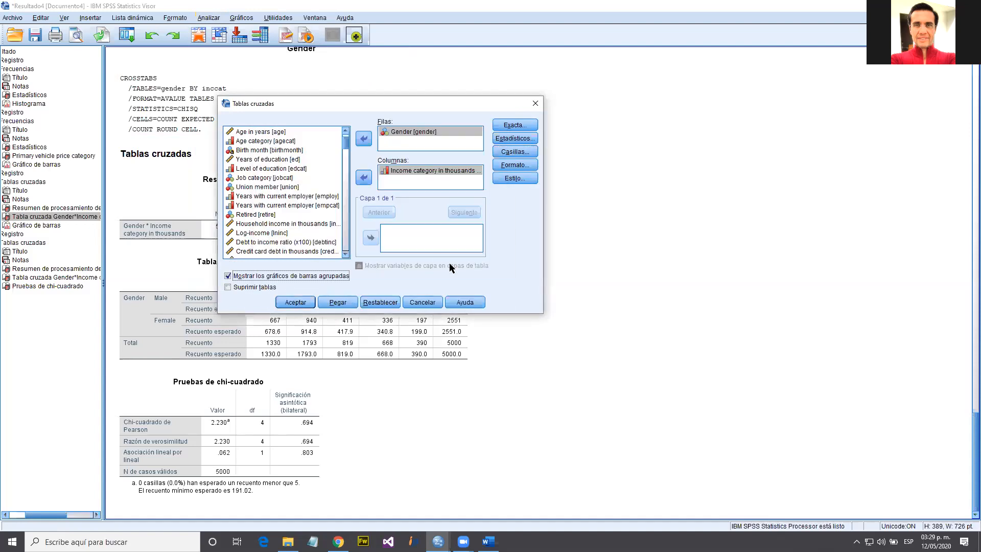
left_click(296, 303)
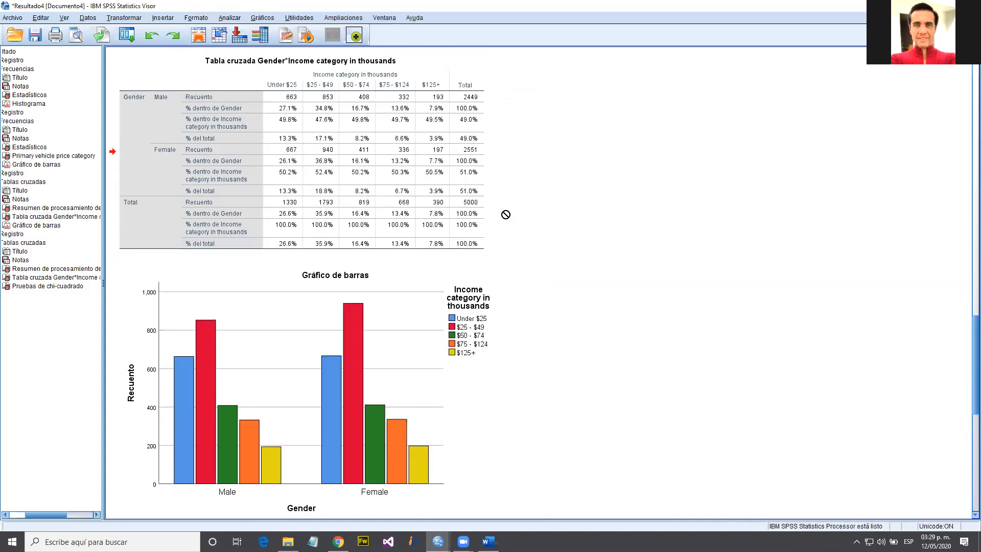
Examine how income categories compare between males and females in the crosstab percentages and the clustered bar chart
scroll(327, 286, "down", 2)
left_click(265, 242)
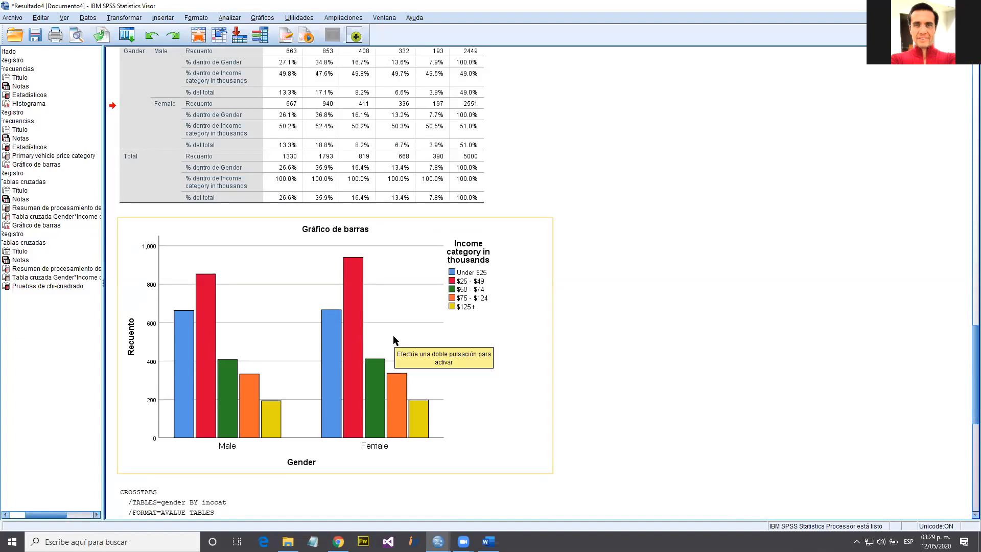
left_click(503, 90)
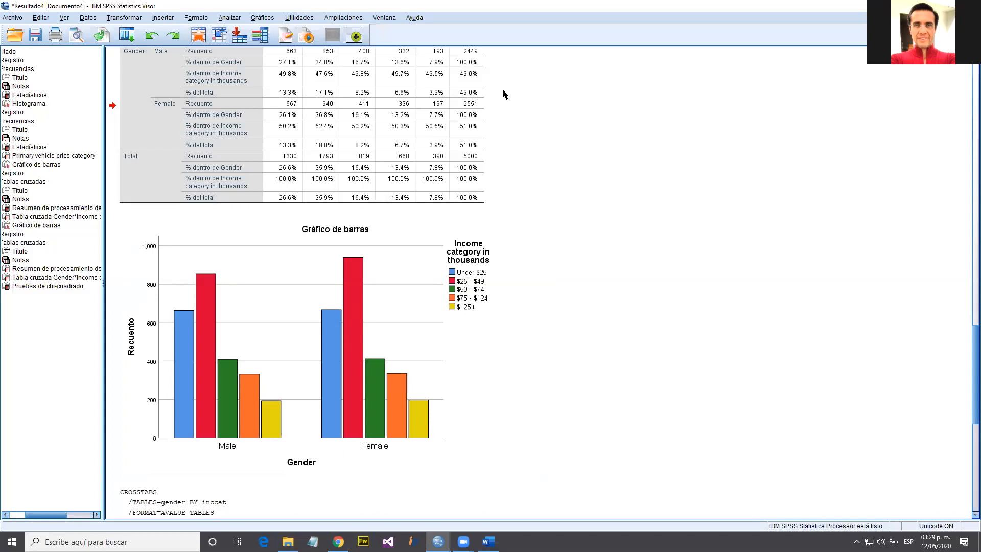
left_click(349, 443)
left_click(347, 308)
left_click(354, 431)
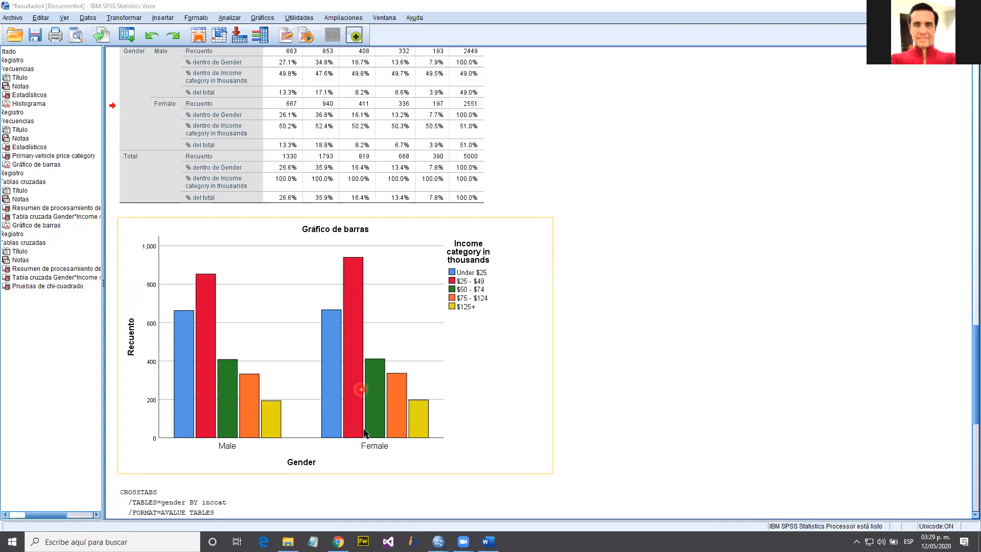
left_click(365, 452)
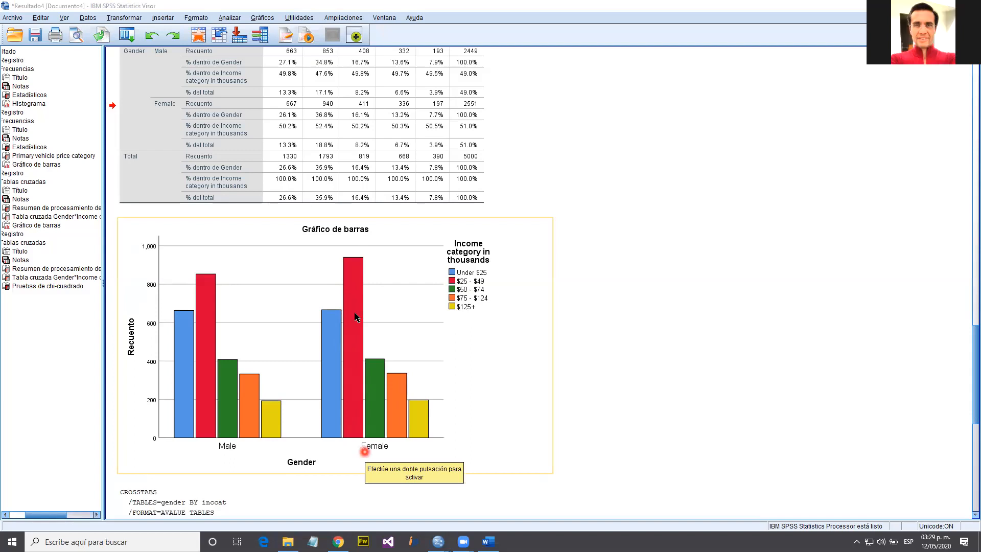
left_click(353, 284)
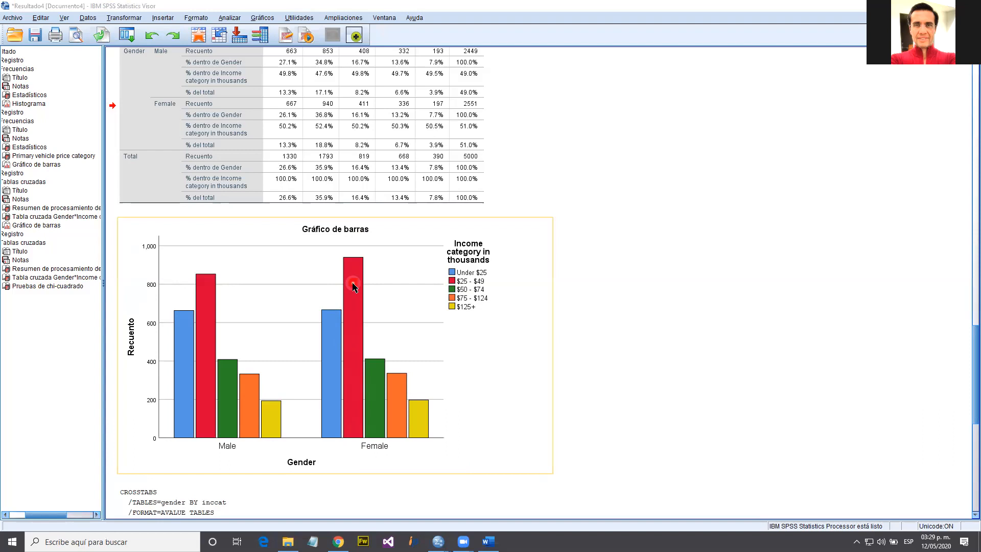
Switch to the SPSS Exercise document in Word and highlight items c, d and e of question 4
key("alt+Tab")
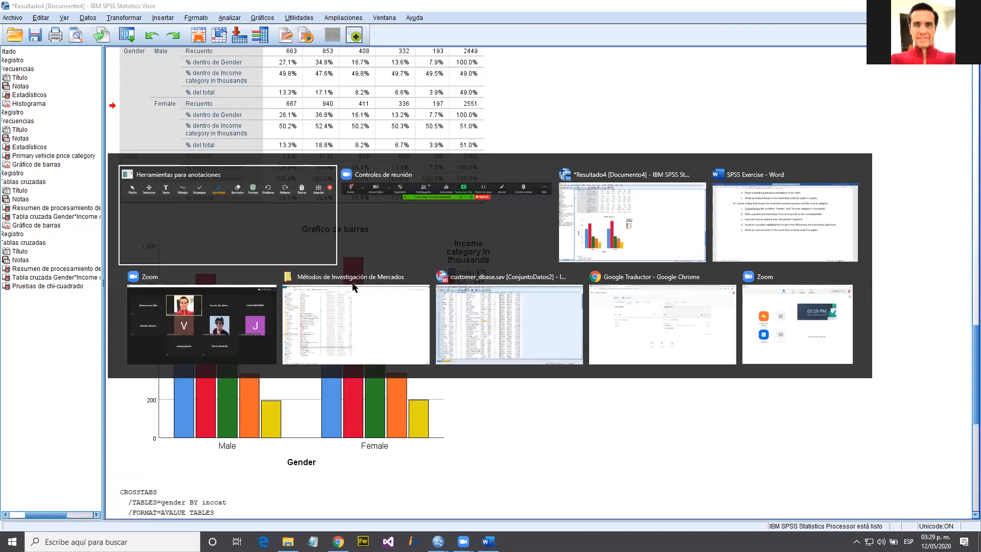
key("alt+Tab")
key("alt+Tab")
key("alt+Tab")
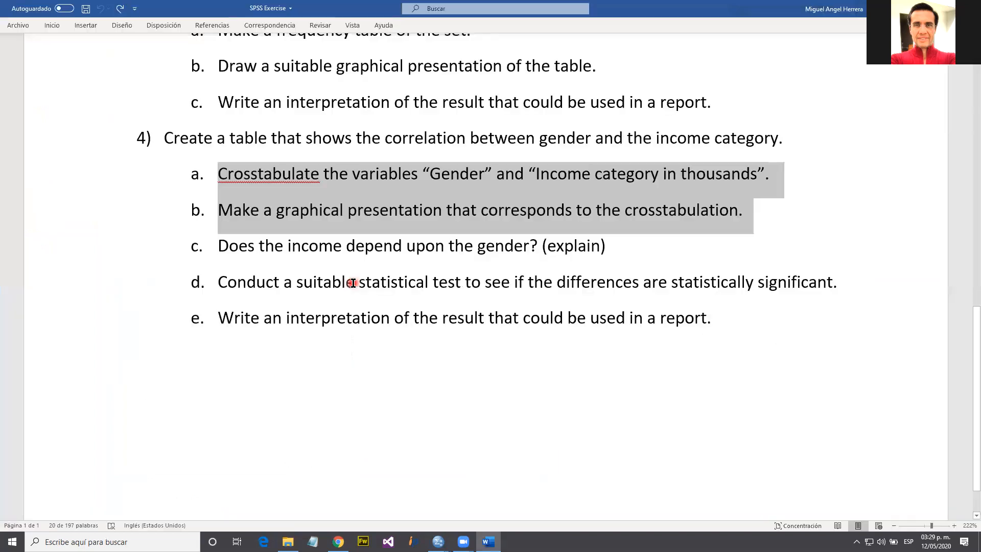
left_click(48, 263)
left_click(34, 318, "shift")
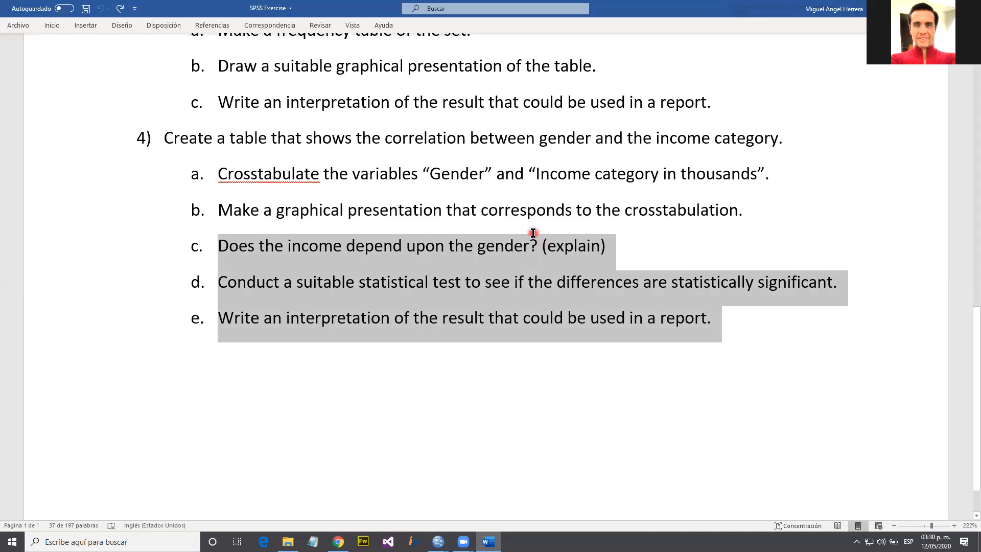
Switch back to the SPSS output and reopen the gender by income category crosstab setup
key("alt+Tab")
key("Tab")
key("Tab")
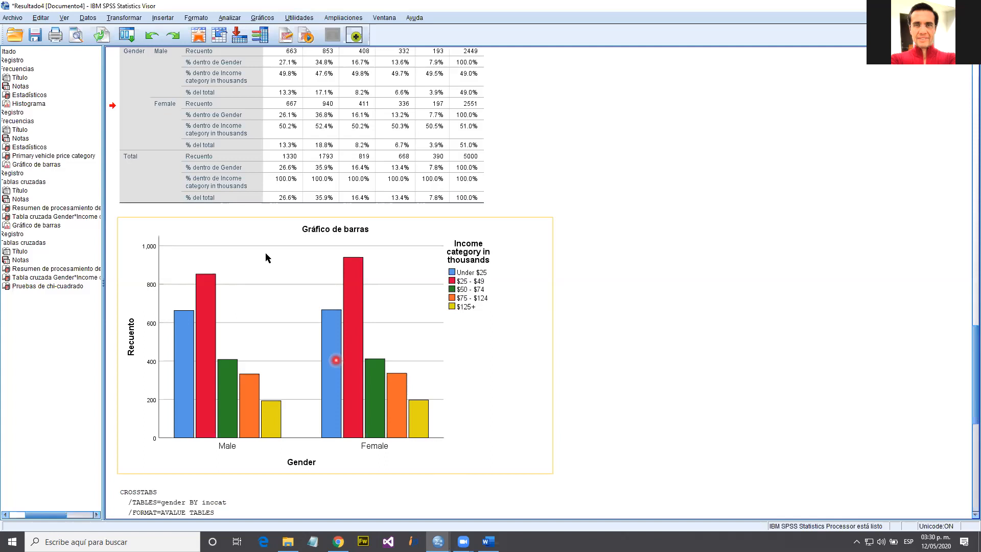
left_click_drag(255, 234, 749, 56)
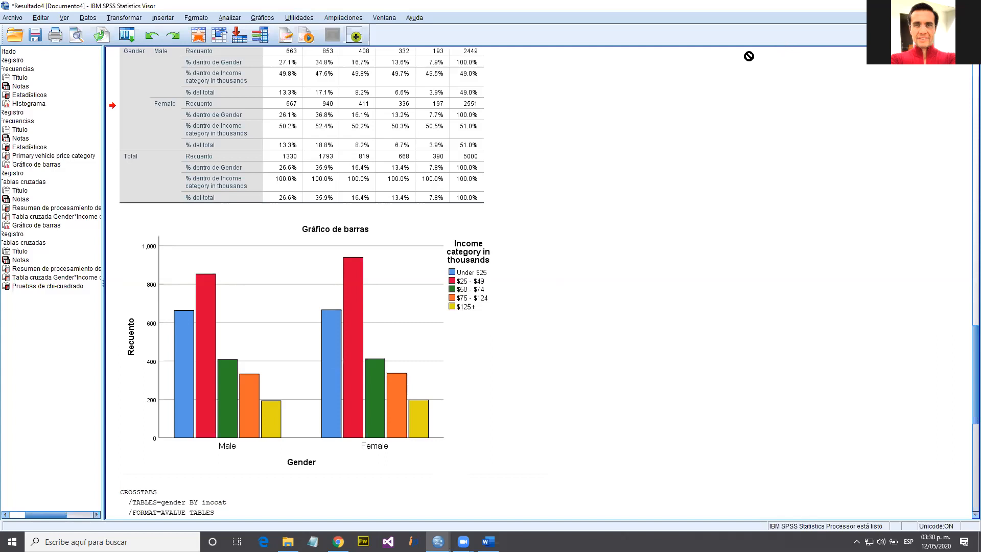
left_click(230, 18)
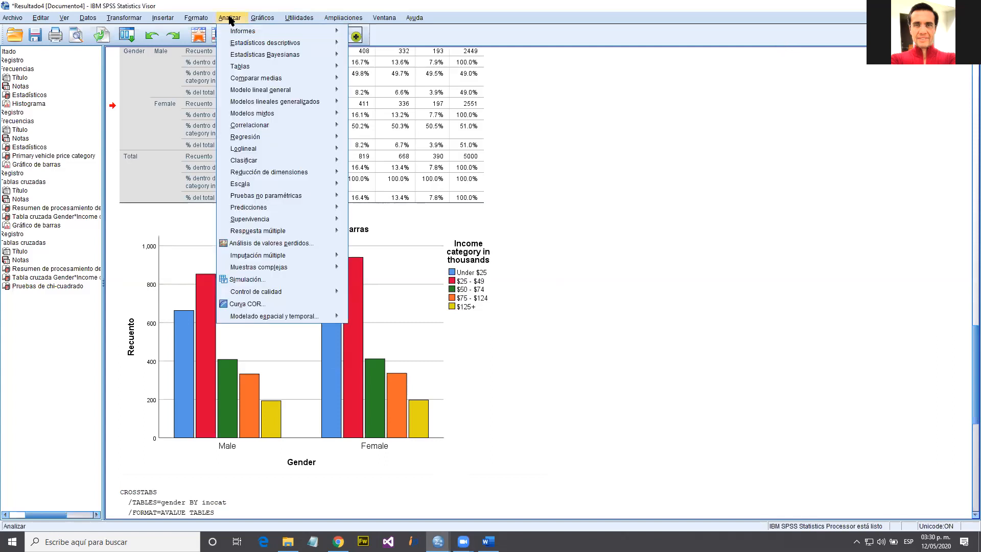
mouse_move(243, 44)
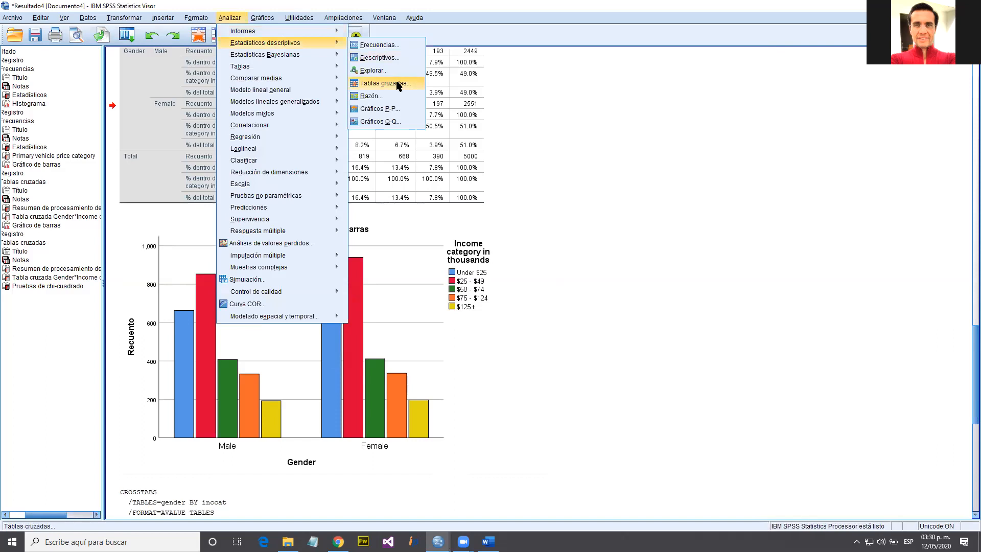
left_click(398, 85)
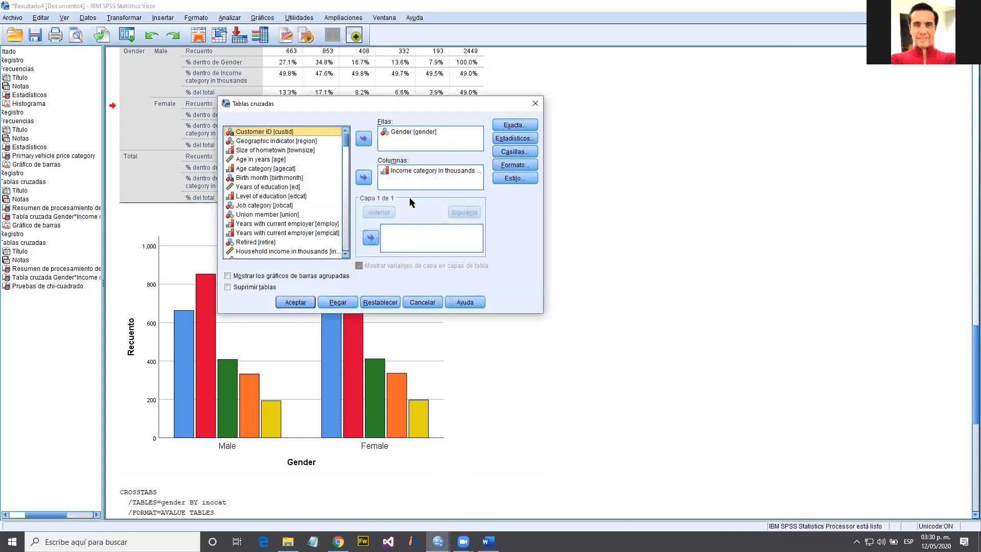
Request the chi-square test for the gender by income category crosstab
left_click(520, 141)
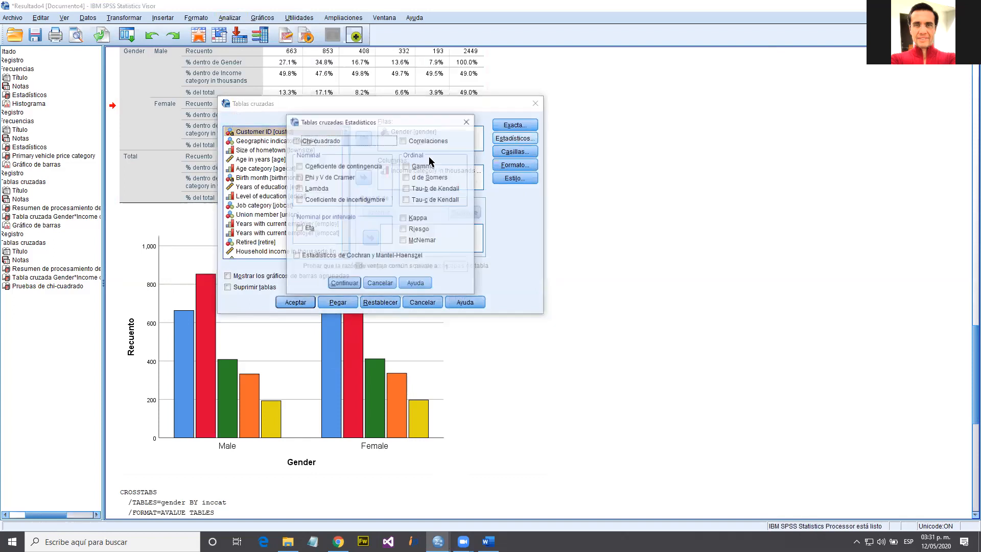
left_click(327, 141)
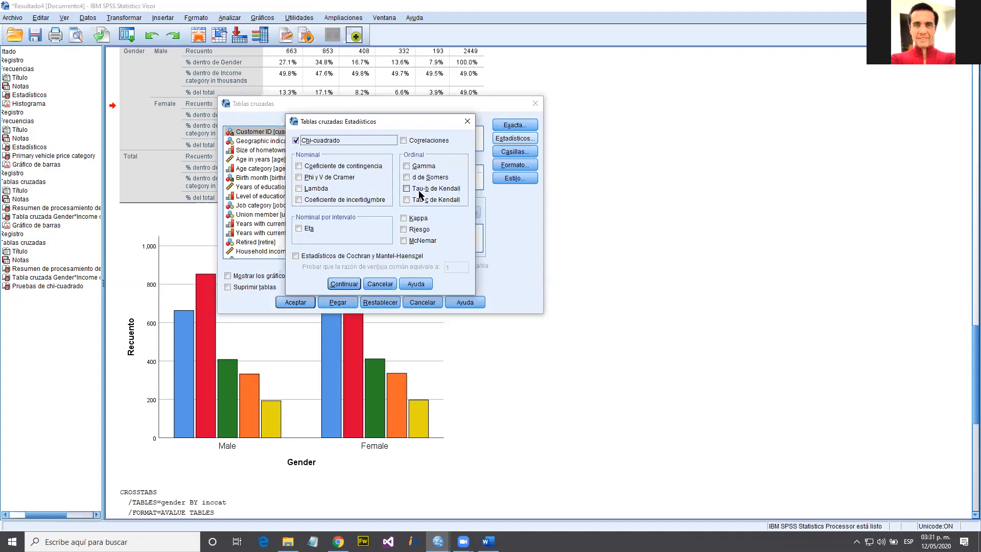
left_click(344, 284)
Replace the row, column and total percentages with expected counts in the crosstab cells, and close the setup without running it
left_click(515, 151)
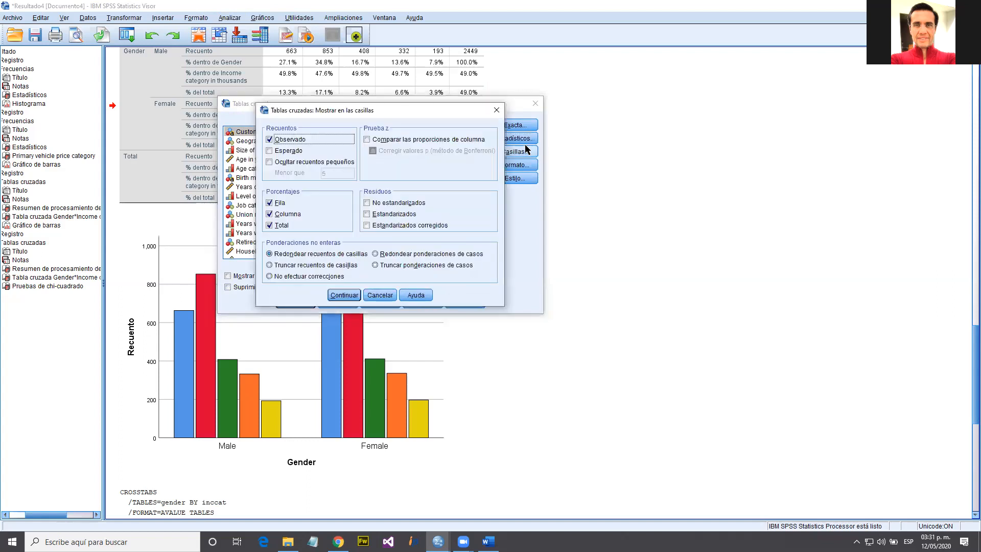
left_click(279, 203)
left_click(284, 215)
left_click(281, 225)
left_click(290, 151)
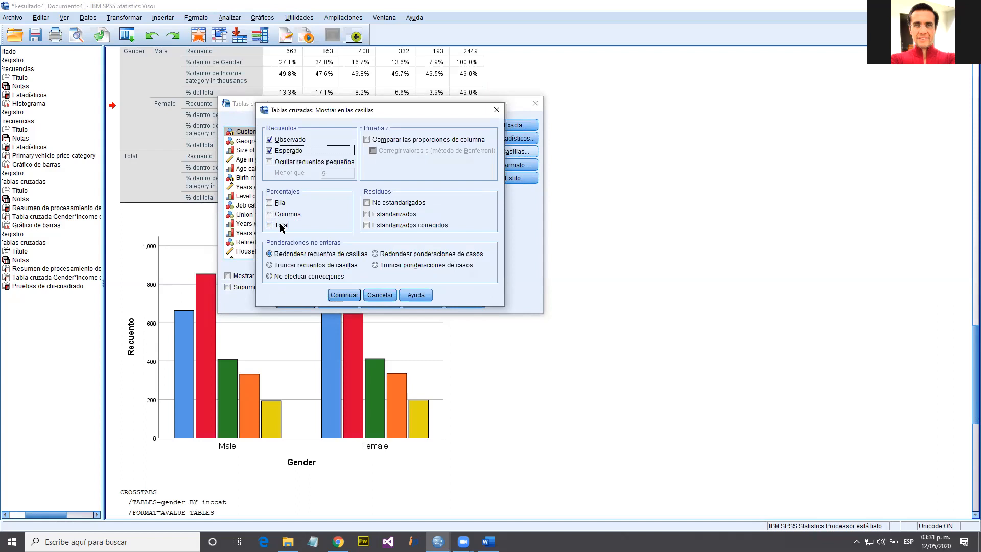
left_click(344, 296)
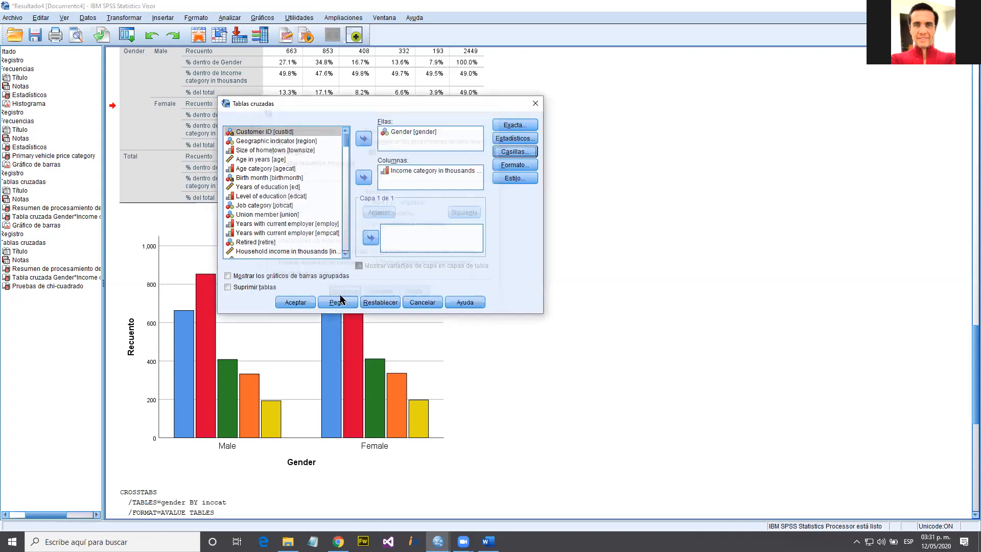
left_click(424, 302)
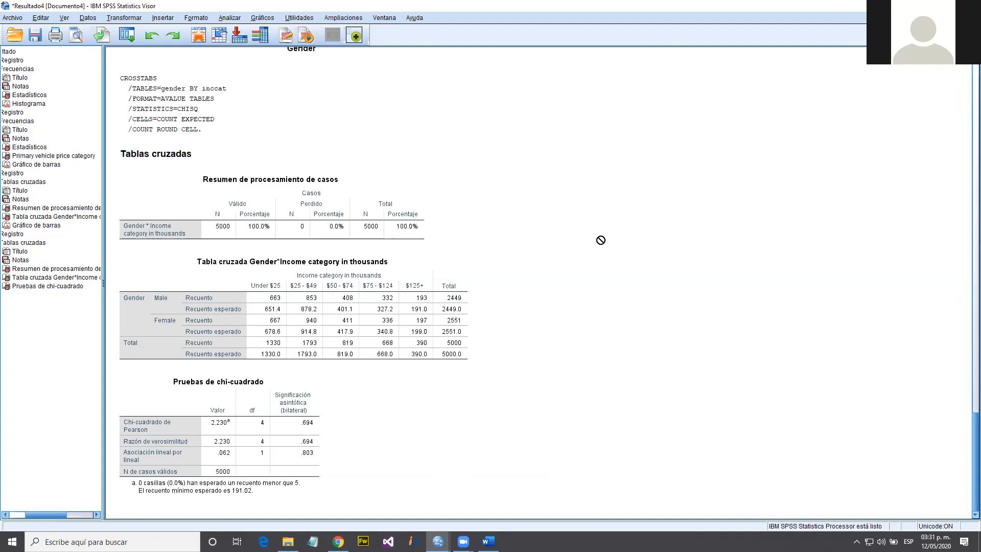
Reopen the crosstab setup, set the cells to observed and expected counts without percentages, and discard the setup
left_click(230, 17)
mouse_move(286, 42)
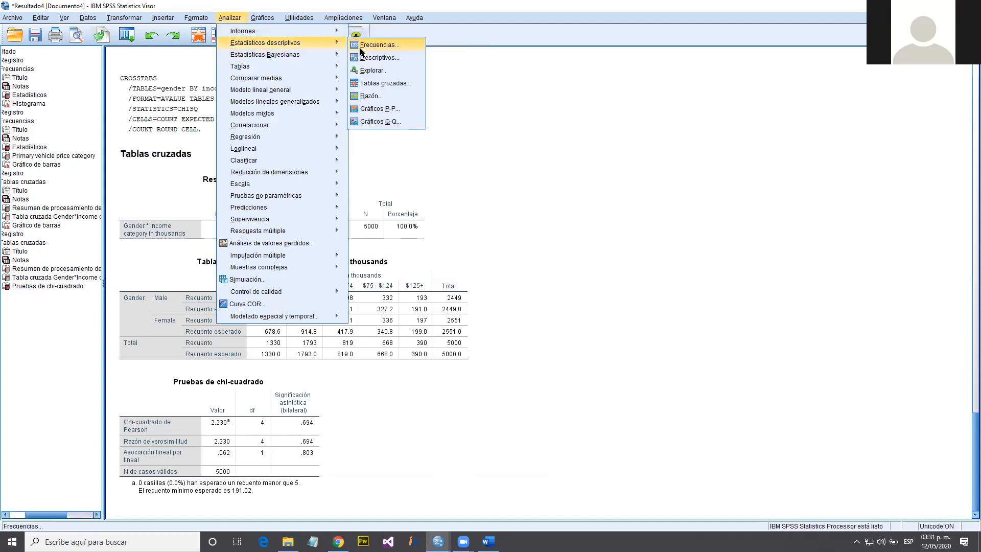
left_click(367, 84)
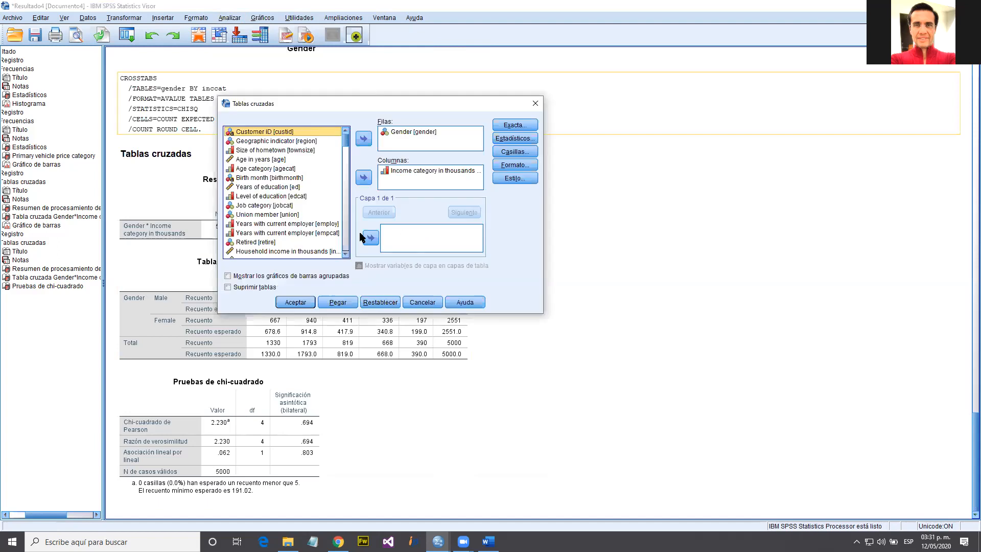
left_click(516, 152)
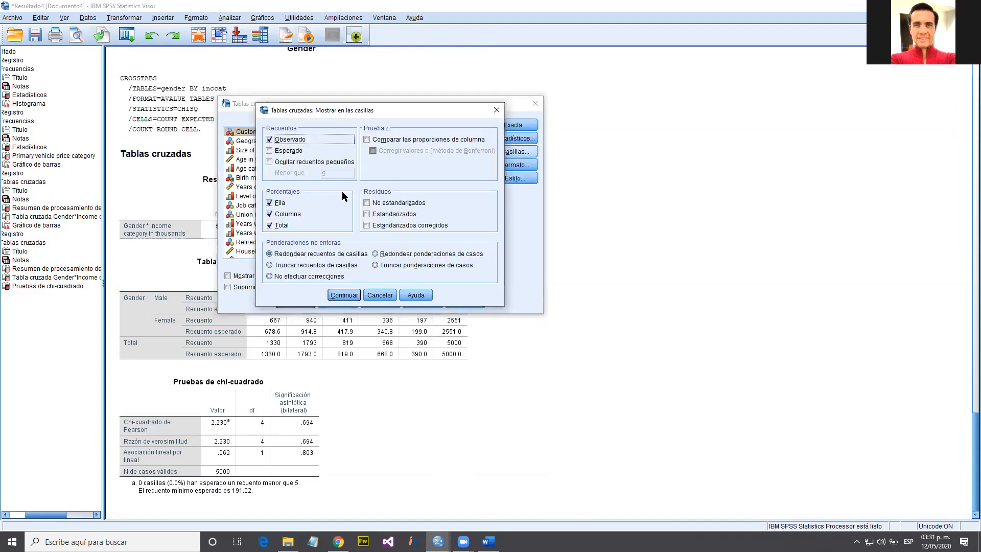
left_click(275, 203)
left_click(282, 213)
left_click(281, 225)
left_click(286, 150)
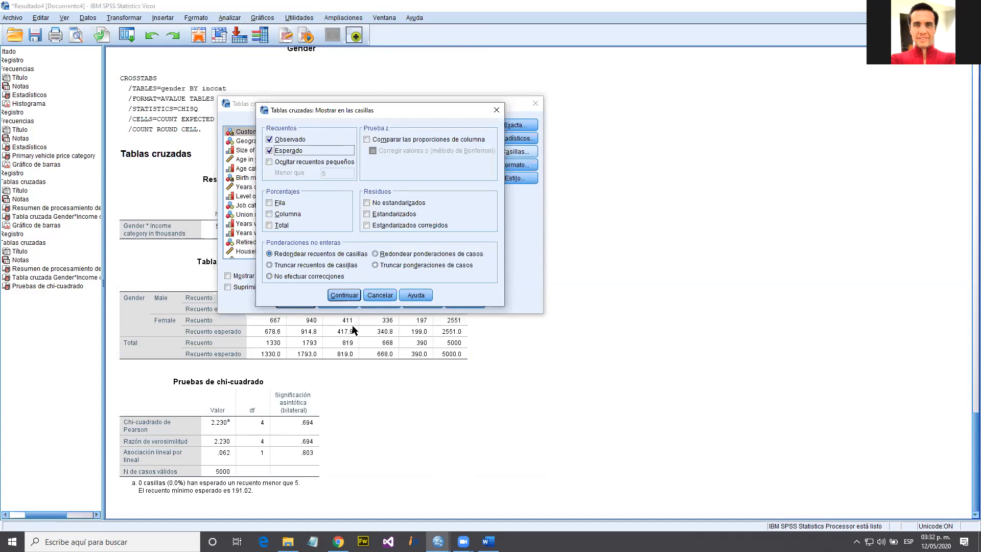
left_click(343, 295)
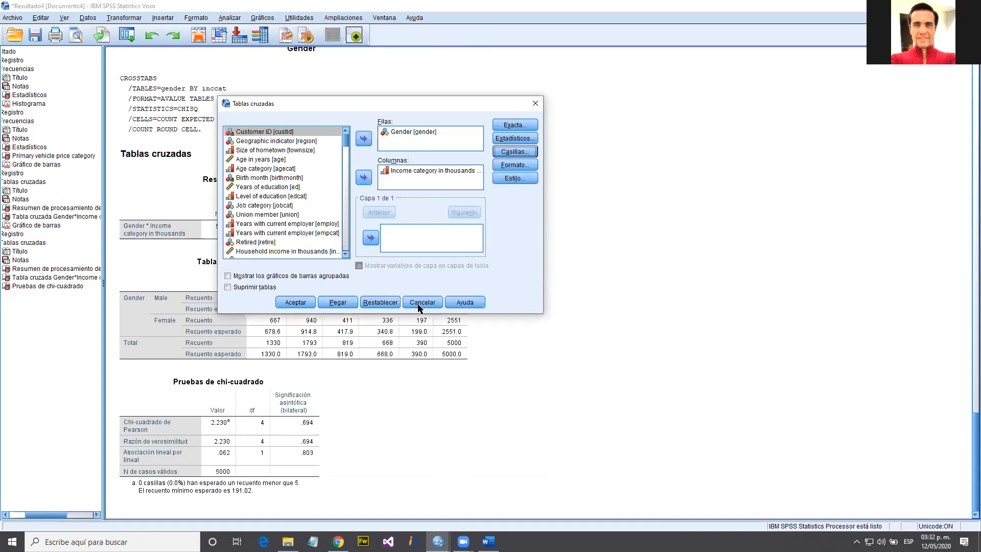
left_click(419, 303)
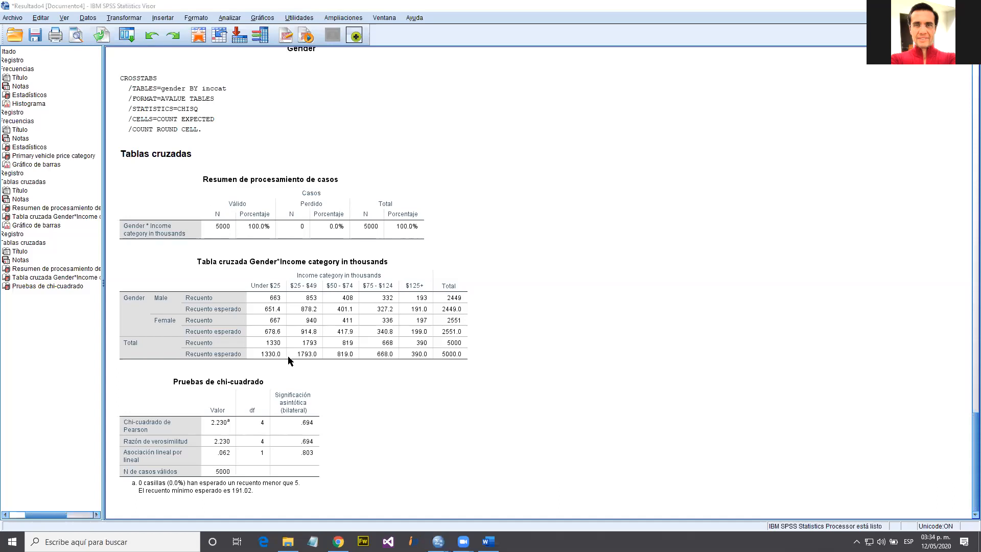
Compare observed and expected counts for males and females in the Under $25 and $25 - $49 income categories
left_click(313, 316)
left_click(274, 298)
left_click(276, 298)
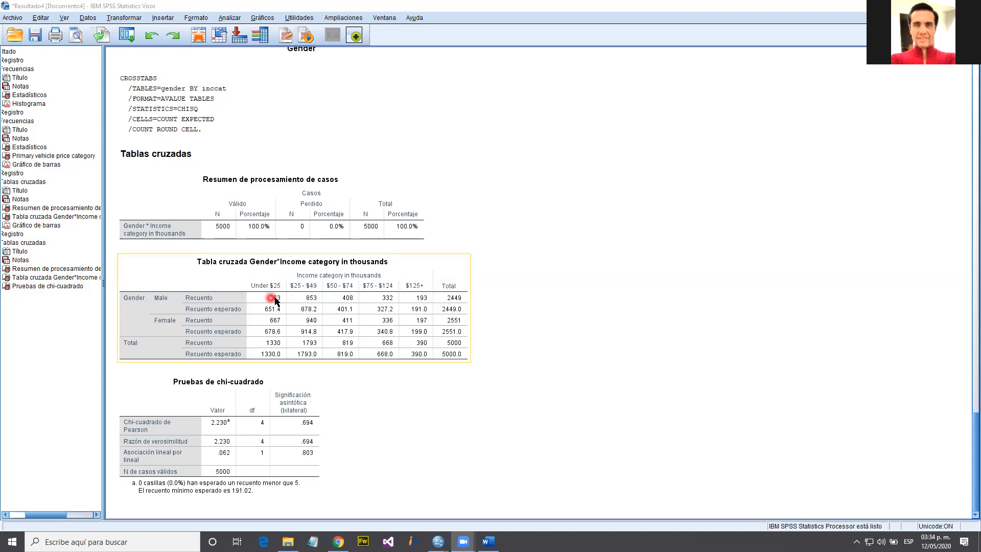
left_click(273, 299)
left_click(274, 299)
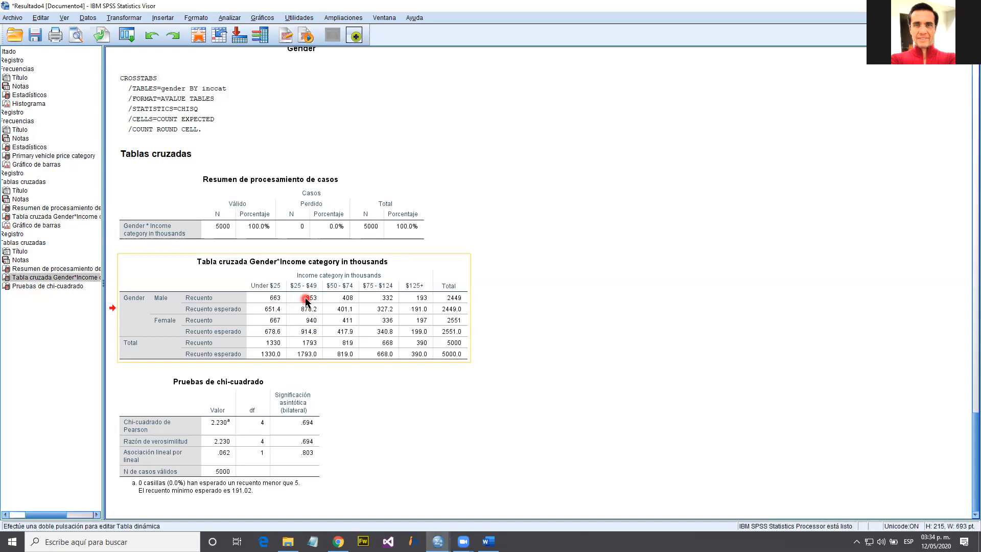
left_click(275, 309)
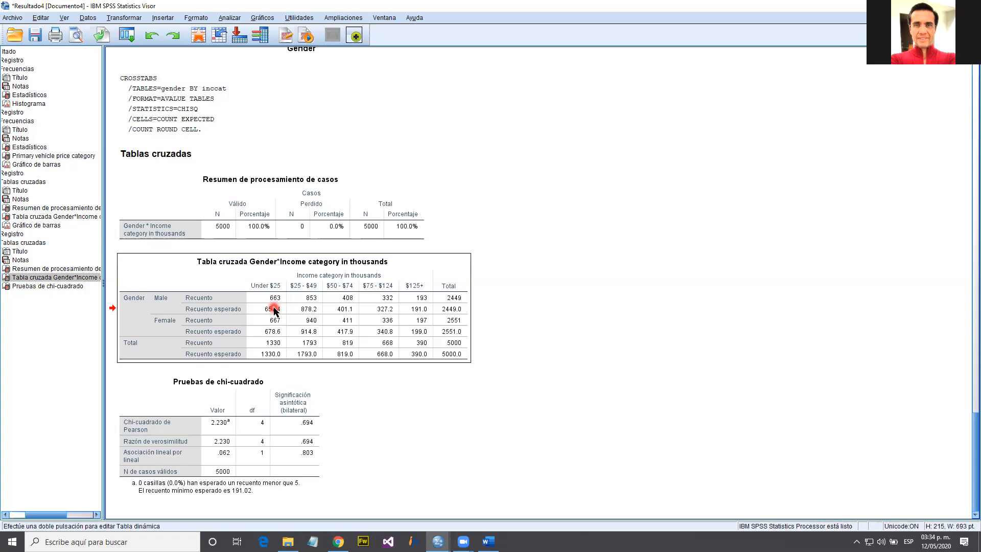
left_click(313, 299)
left_click(312, 309)
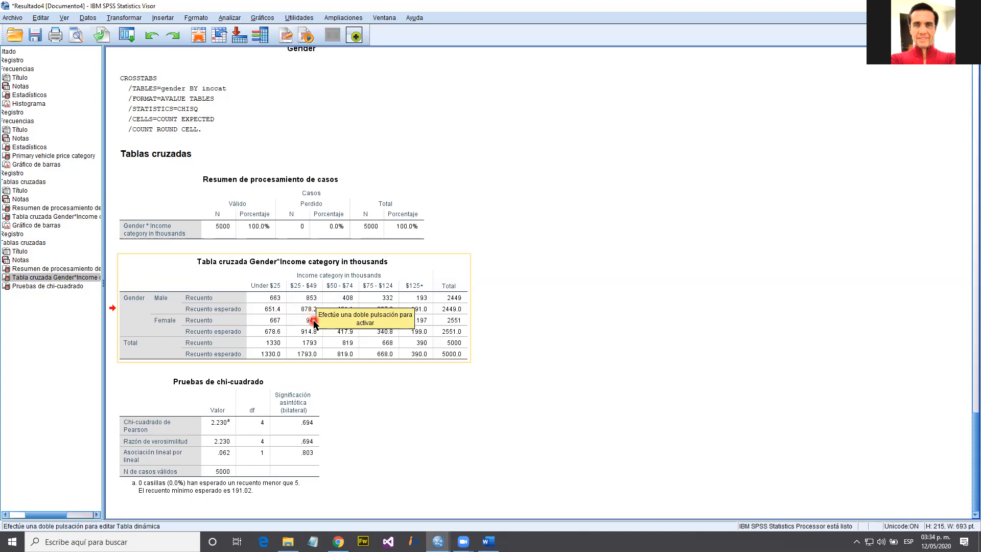
left_click(313, 321)
left_click(309, 333)
left_click(313, 321)
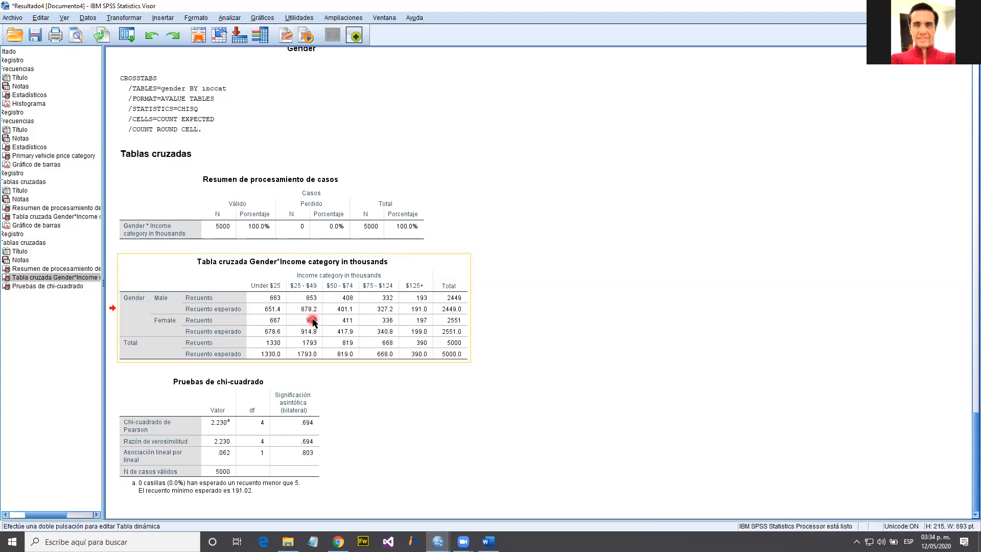
left_click(313, 321)
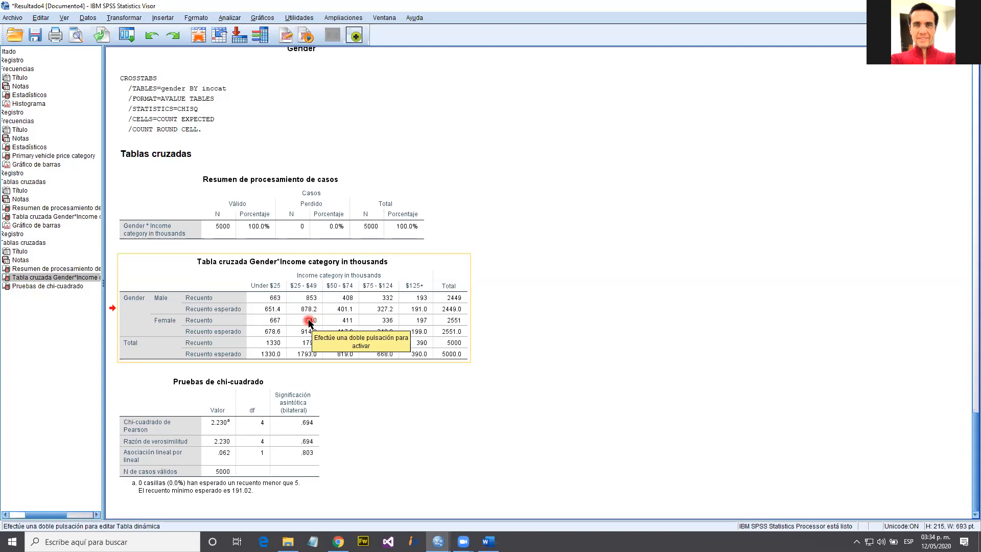
left_click(314, 321)
left_click(303, 331)
Outline the female $25 - $49 observed and expected counts and the Pearson chi-square significance with green rectangles
left_click_drag(303, 332, 471, 343)
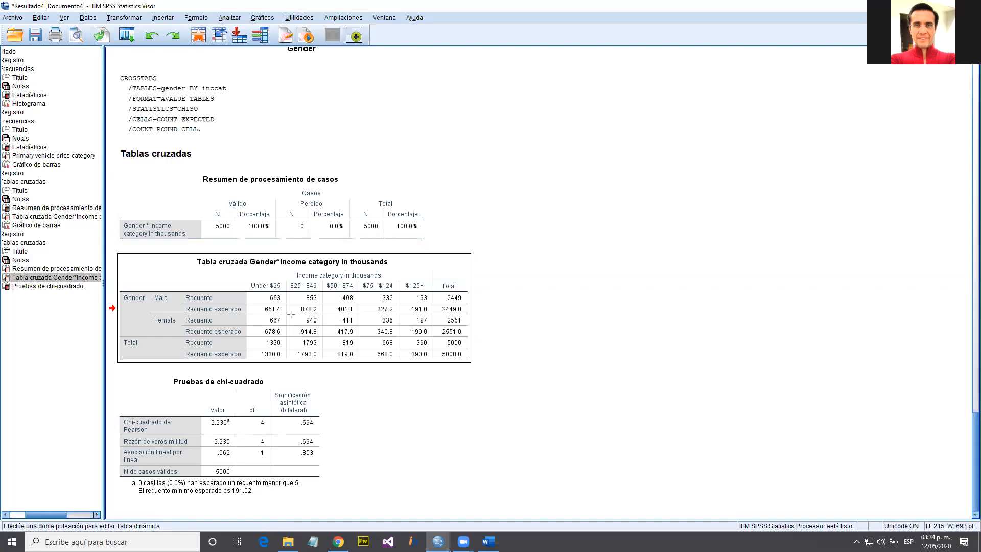
left_click_drag(290, 315, 323, 337)
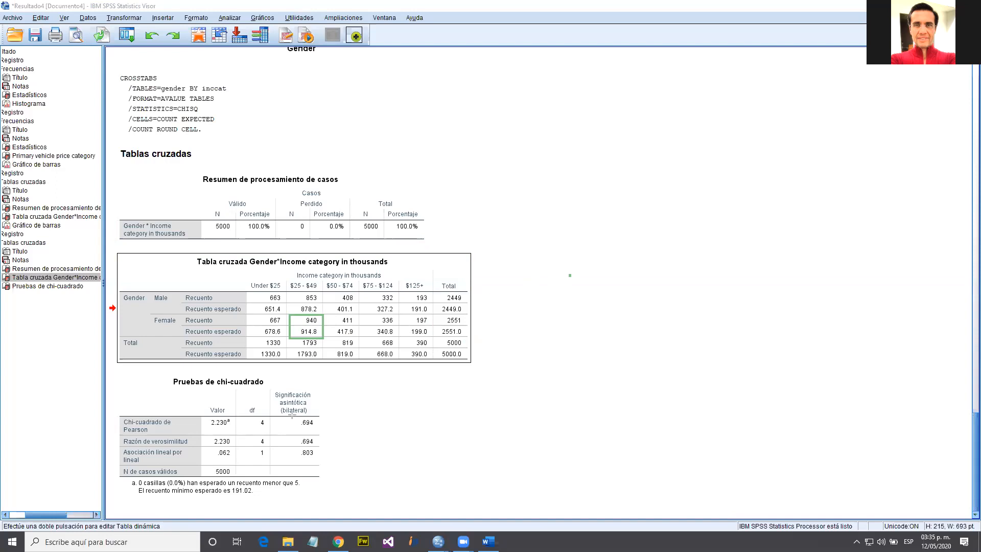
left_click_drag(269, 416, 320, 436)
Add a text annotation beside the output with the lines "Zero or less 0.05" and "Between 0.05 and 0.10"
left_click(481, 175)
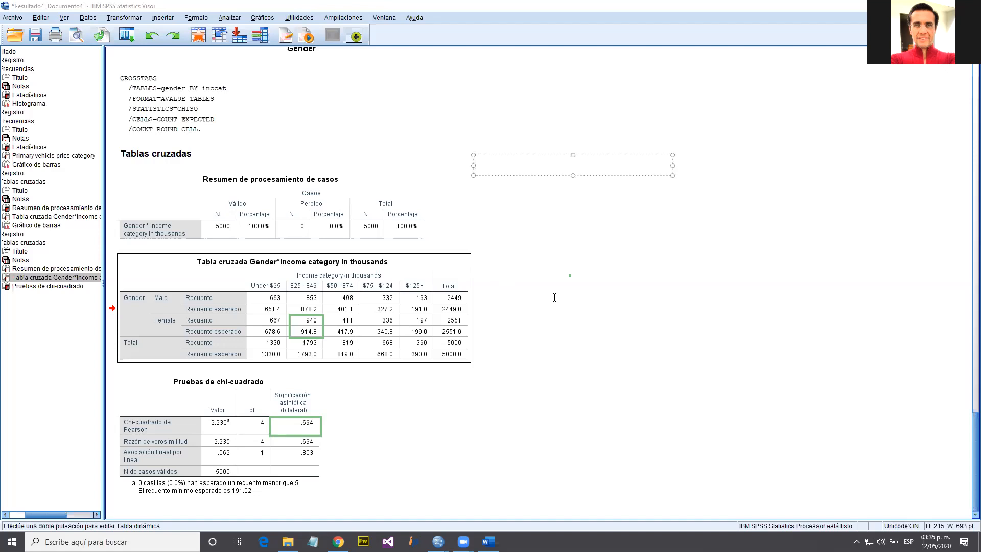
type("Zero")
key("Return")
type("b")
key("BackSpace")
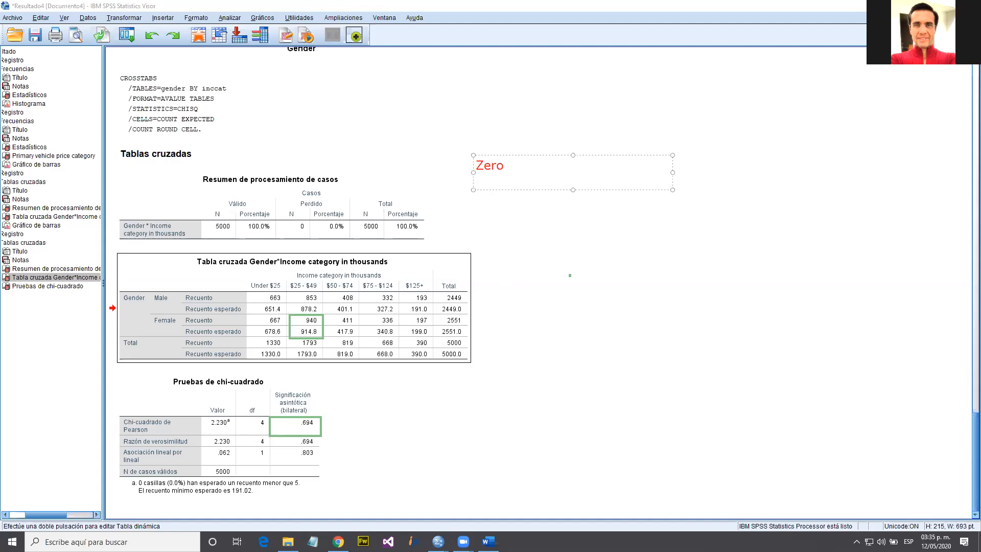
key("BackSpace")
type("or less 0")
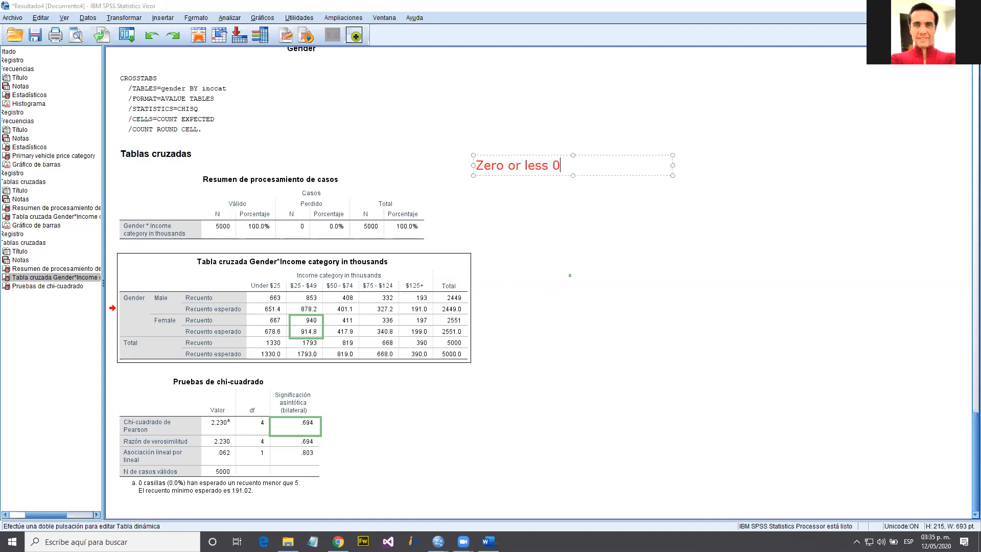
type(".05")
key("Return")
type("Be")
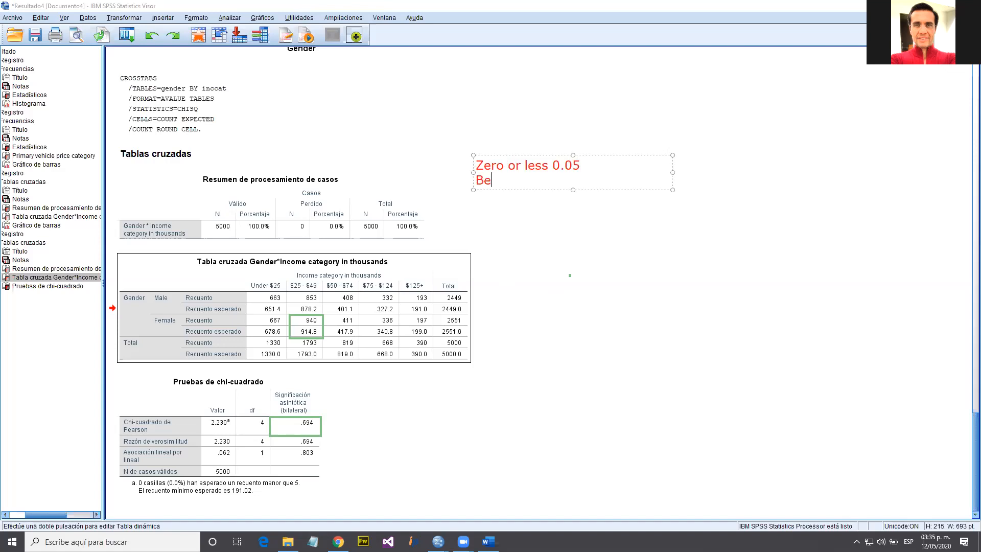
type("tween 0.05 and 0")
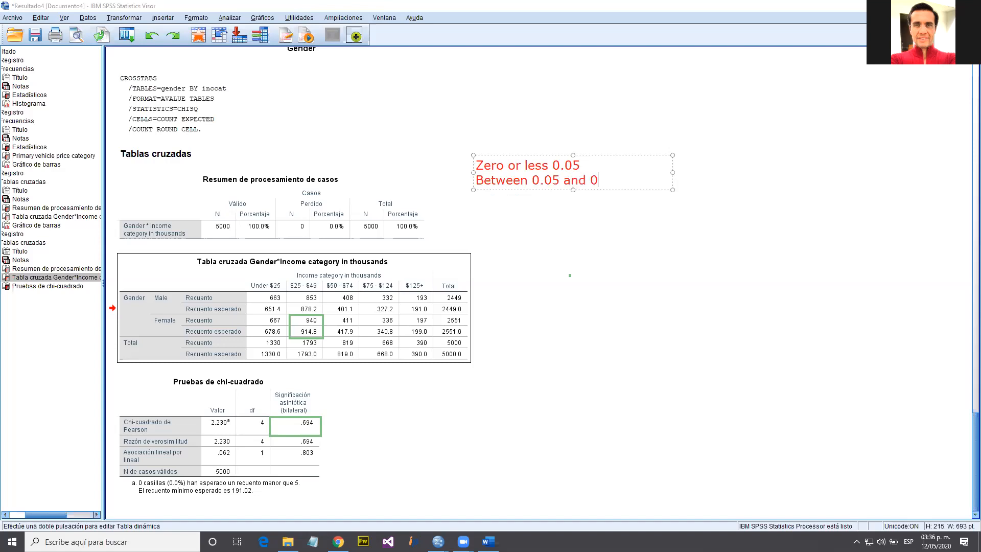
type(".10")
Add the third line "More than 0.10" to the significance ranges annotation and finish the note
key("Return")
type("Gret")
key("BackSpace")
key("BackSpace")
key("BackSpace")
key("BackSpace")
type("More tahn")
key("BackSpace")
key("BackSpace")
key("BackSpace")
type("han 0.10")
key("Return")
key("BackSpace")
left_click(611, 278)
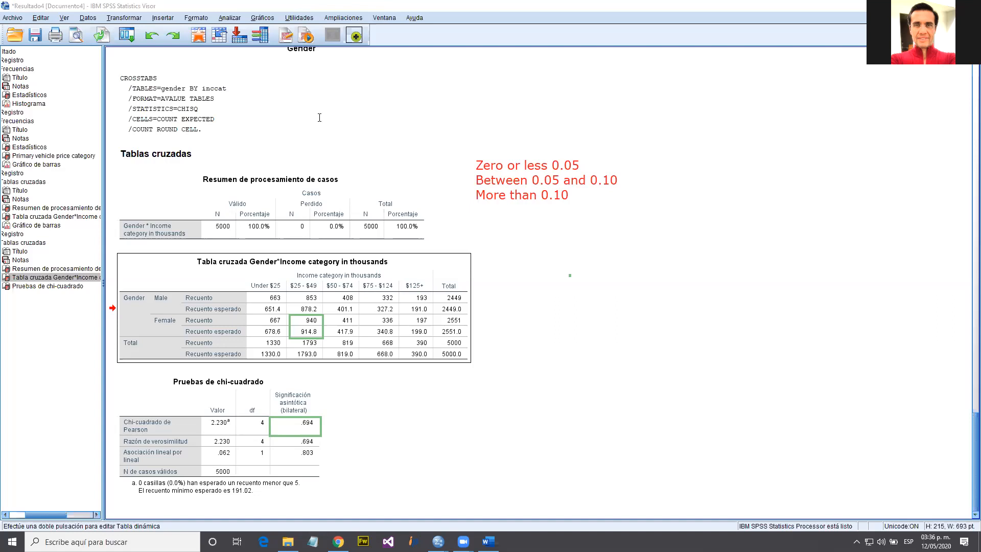
Add a second text annotation beside the crosstab reading "Percentage of been wrong if I say that the difference are by chance"
left_click(499, 261)
type("Percentage")
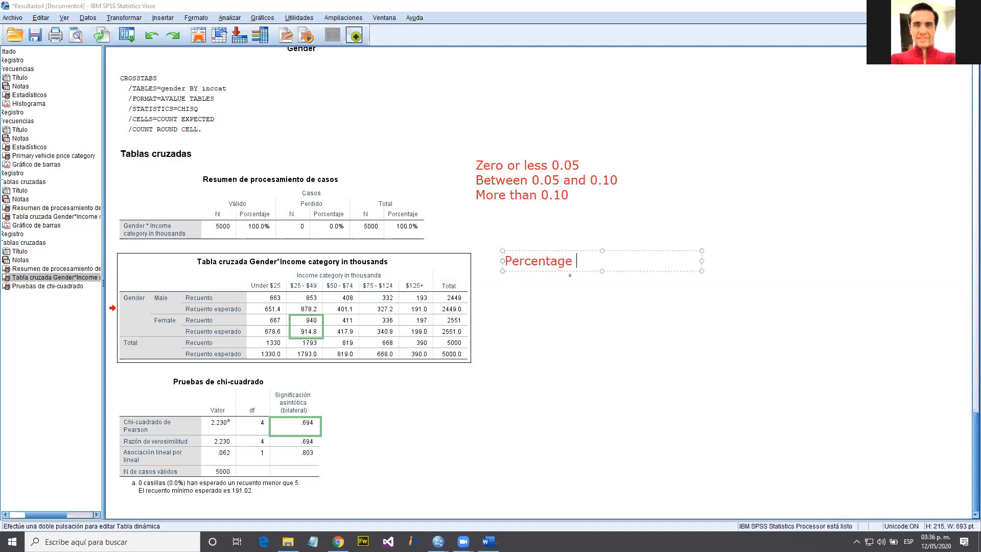
type(" of been wrog")
key("BackSpace")
type("ng if")
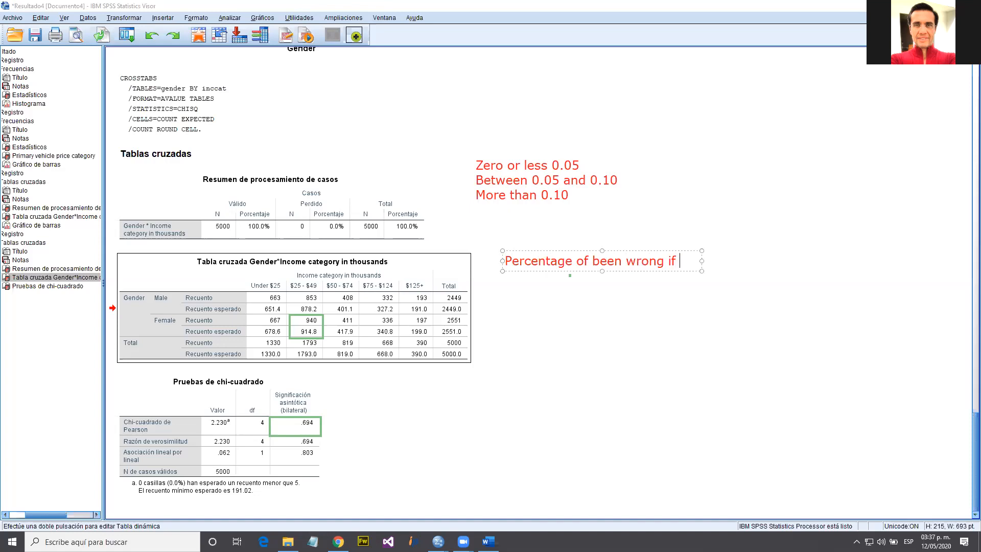
type(" I say t")
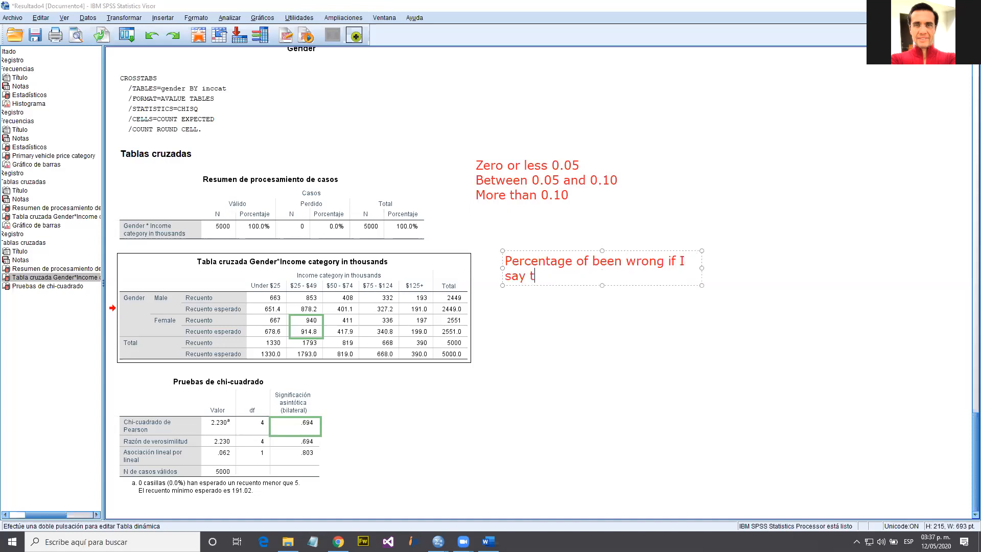
type("hat the difference are")
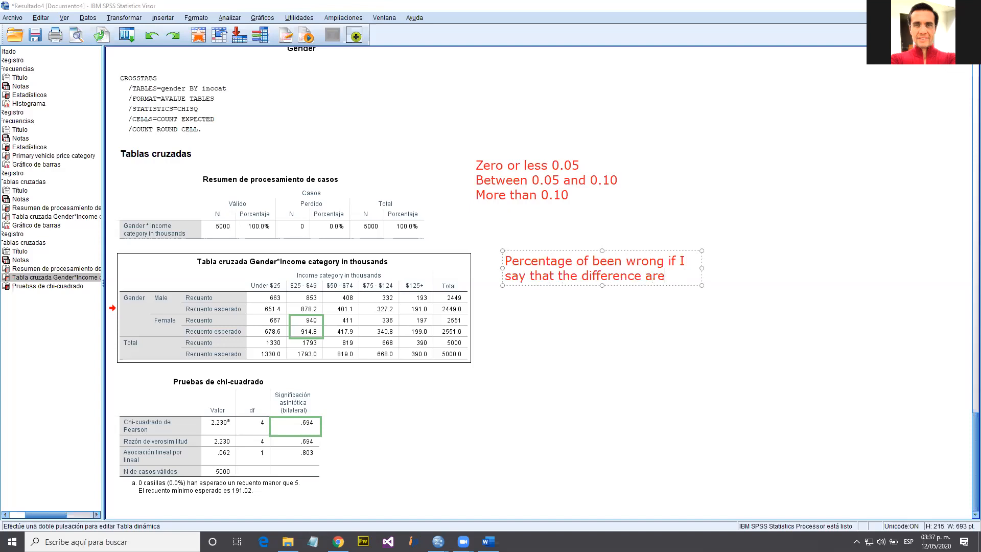
type(" by chance")
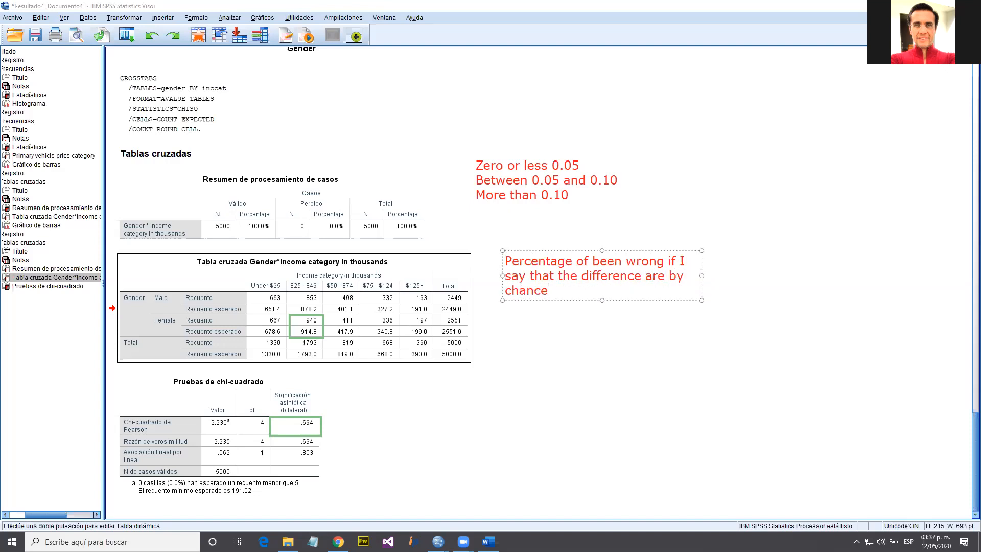